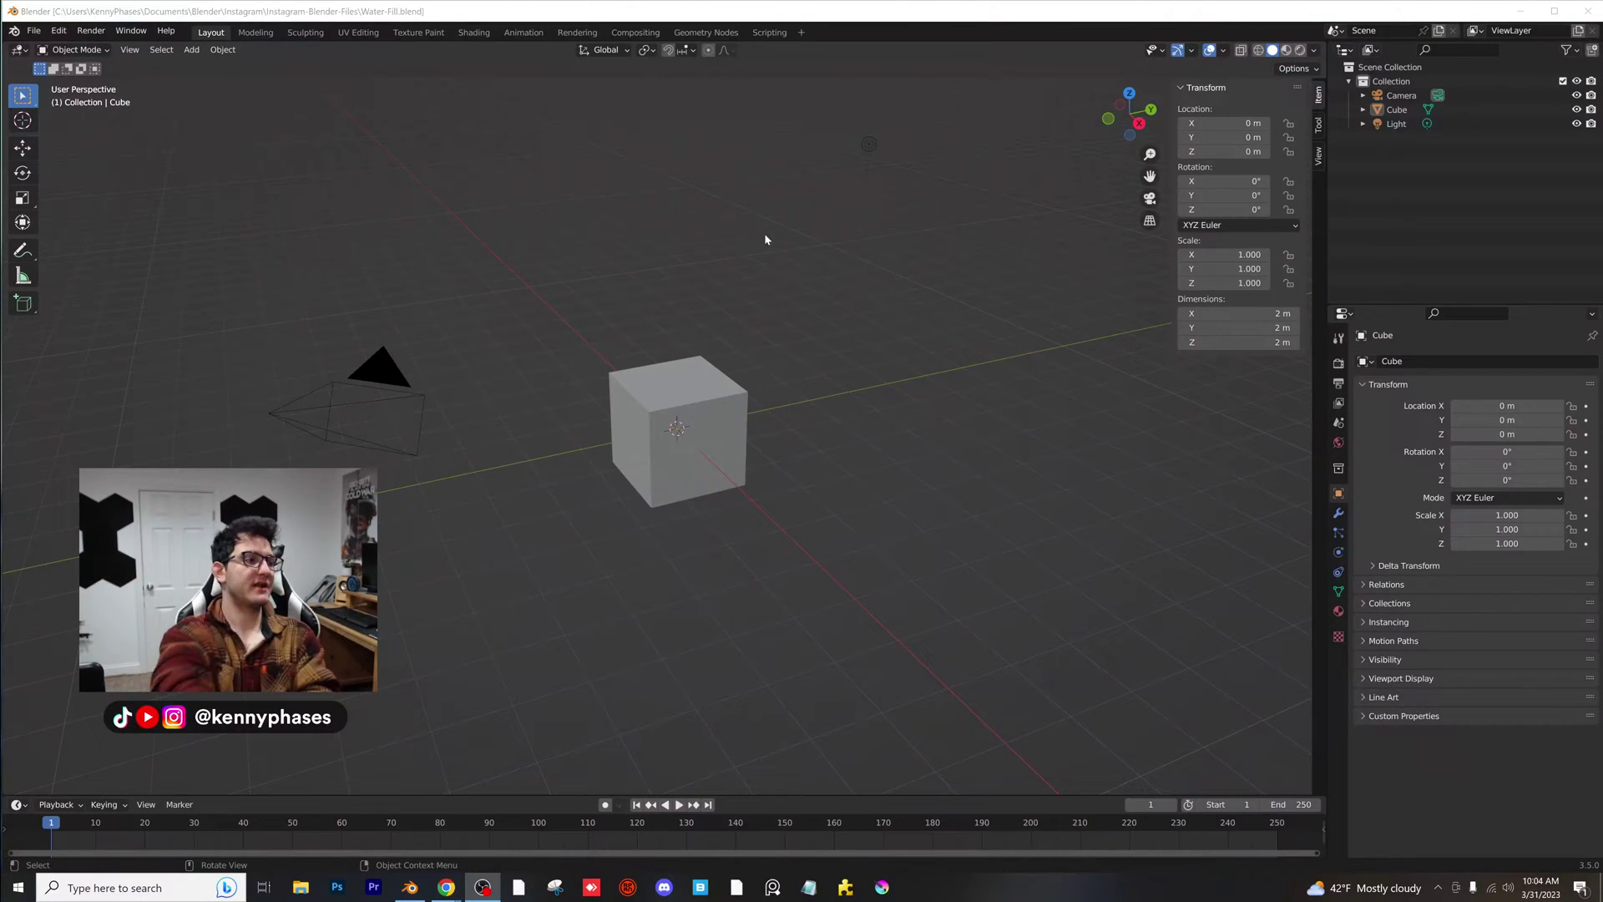
- Delete the default cube and the light from the scene
left_click(723, 281)
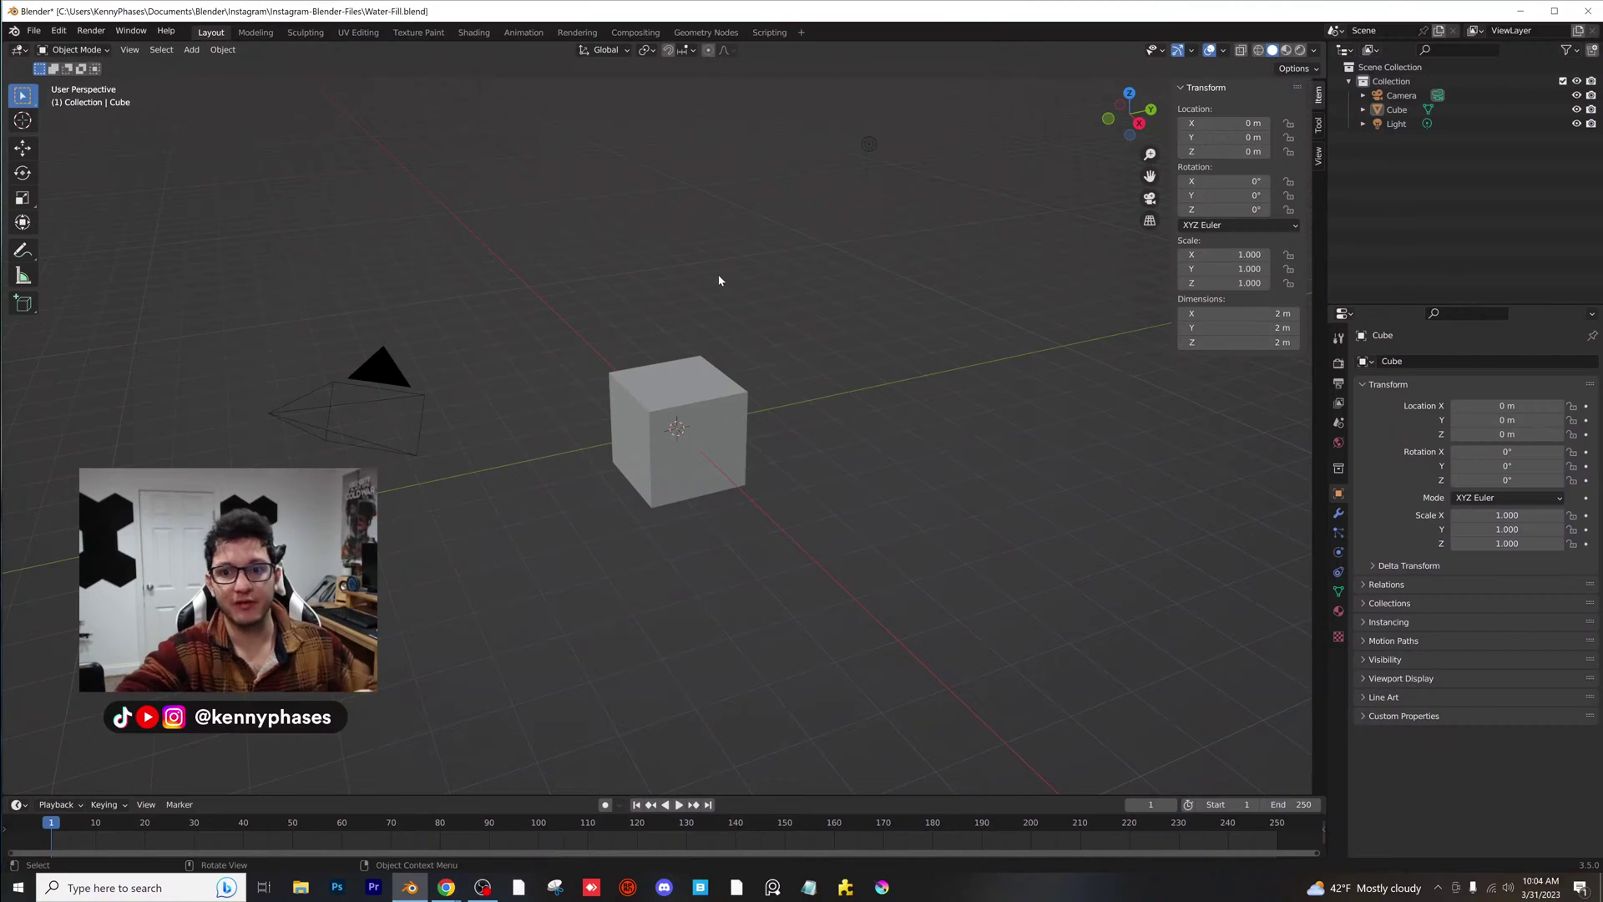
left_click(714, 385)
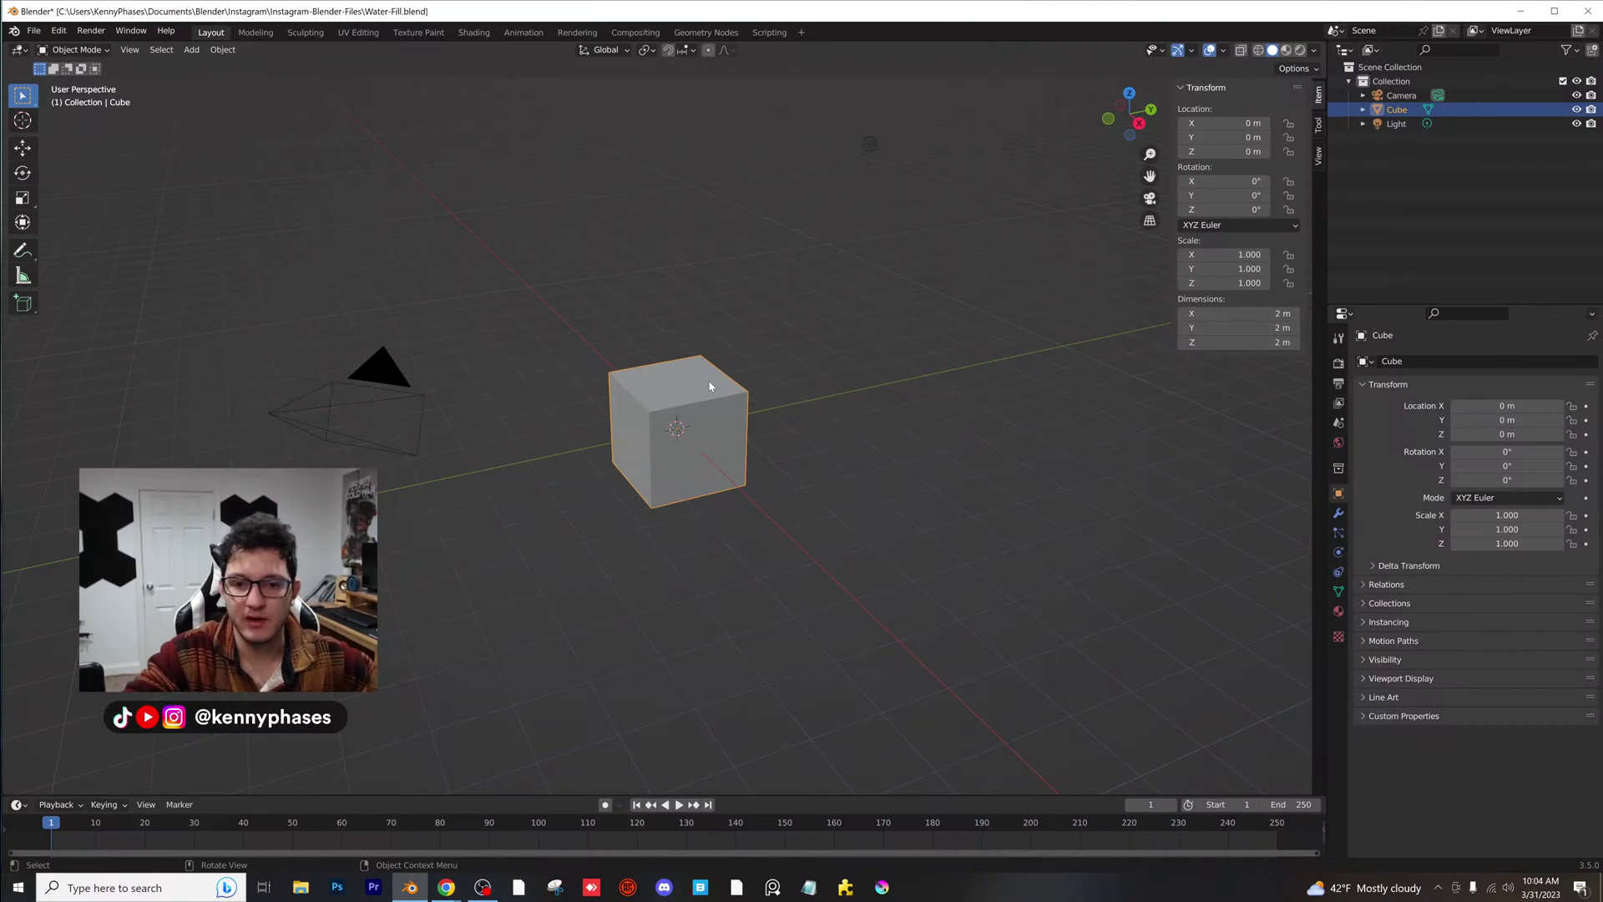
key("Delete")
left_click(870, 144)
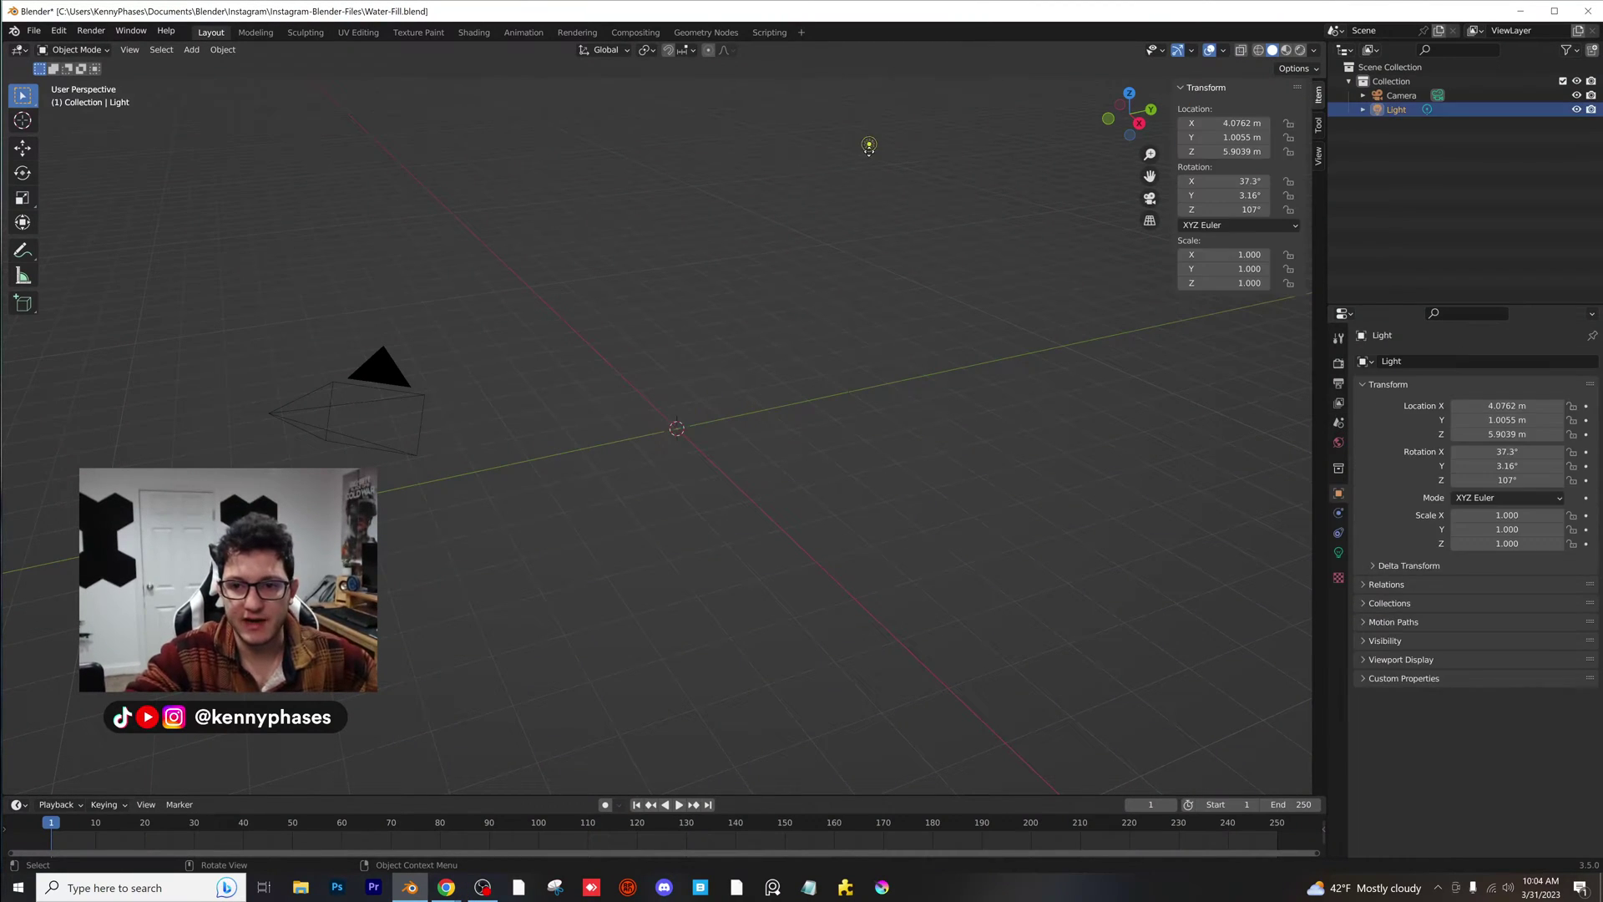
key("Delete")
- Add a mesh cylinder at the scene origin
left_click(192, 49)
mouse_move(218, 64)
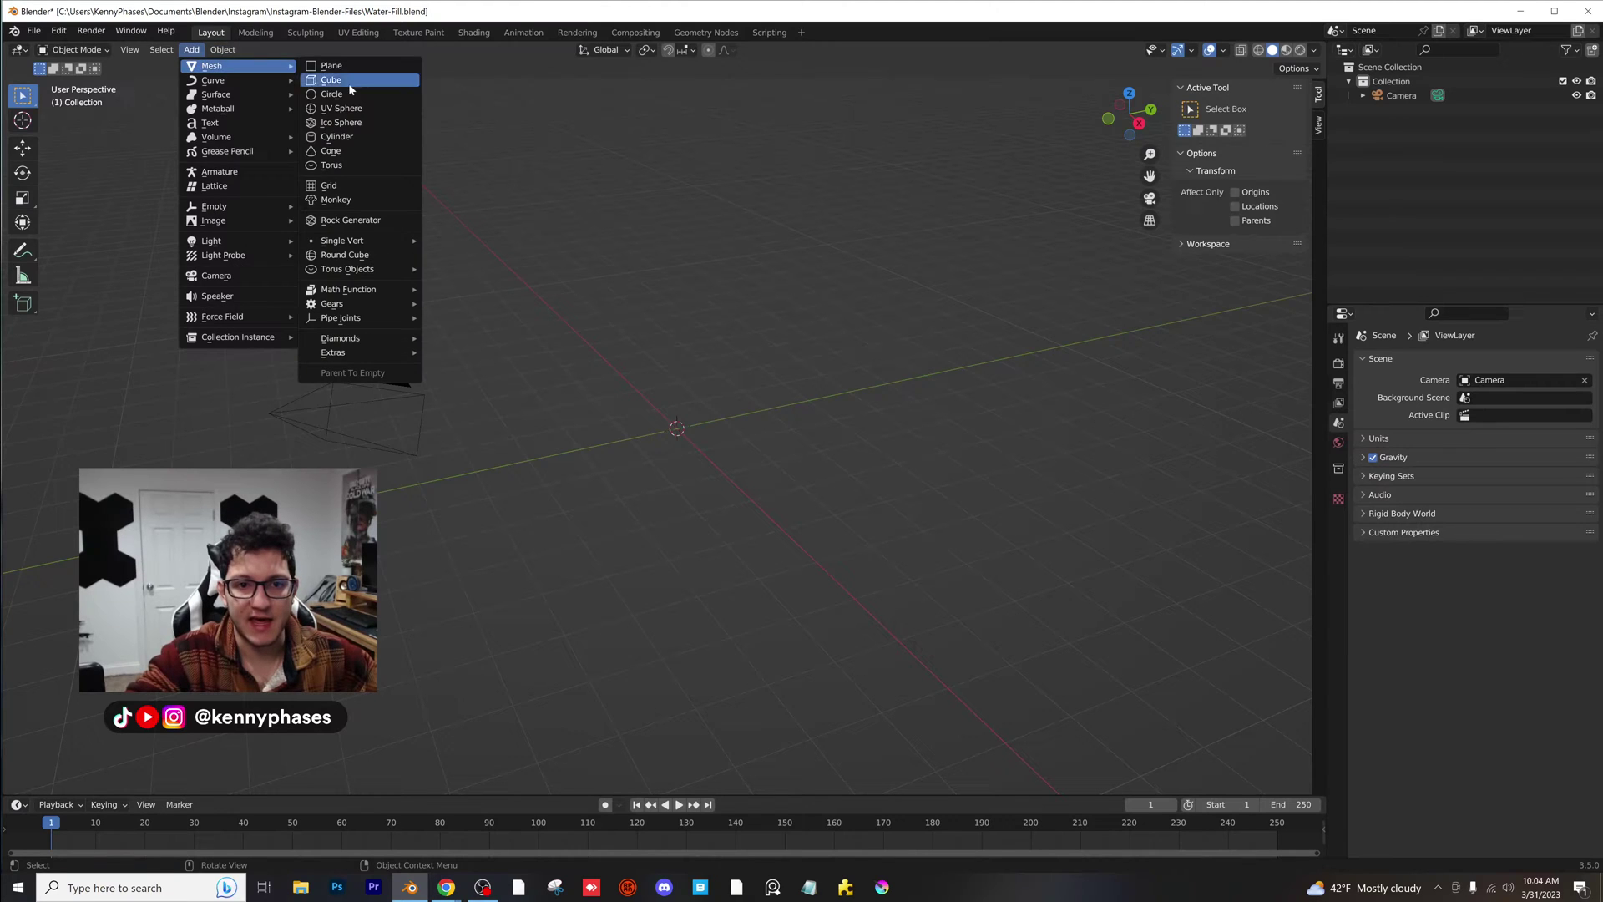
left_click(359, 138)
scroll(806, 403, "up", 1)
middle_click_drag(774, 390, 520, 317, "shift")
scroll(759, 373, "up", 1)
- Inset the cylinder's top face slightly in face select mode to form a thin rim
key("Tab")
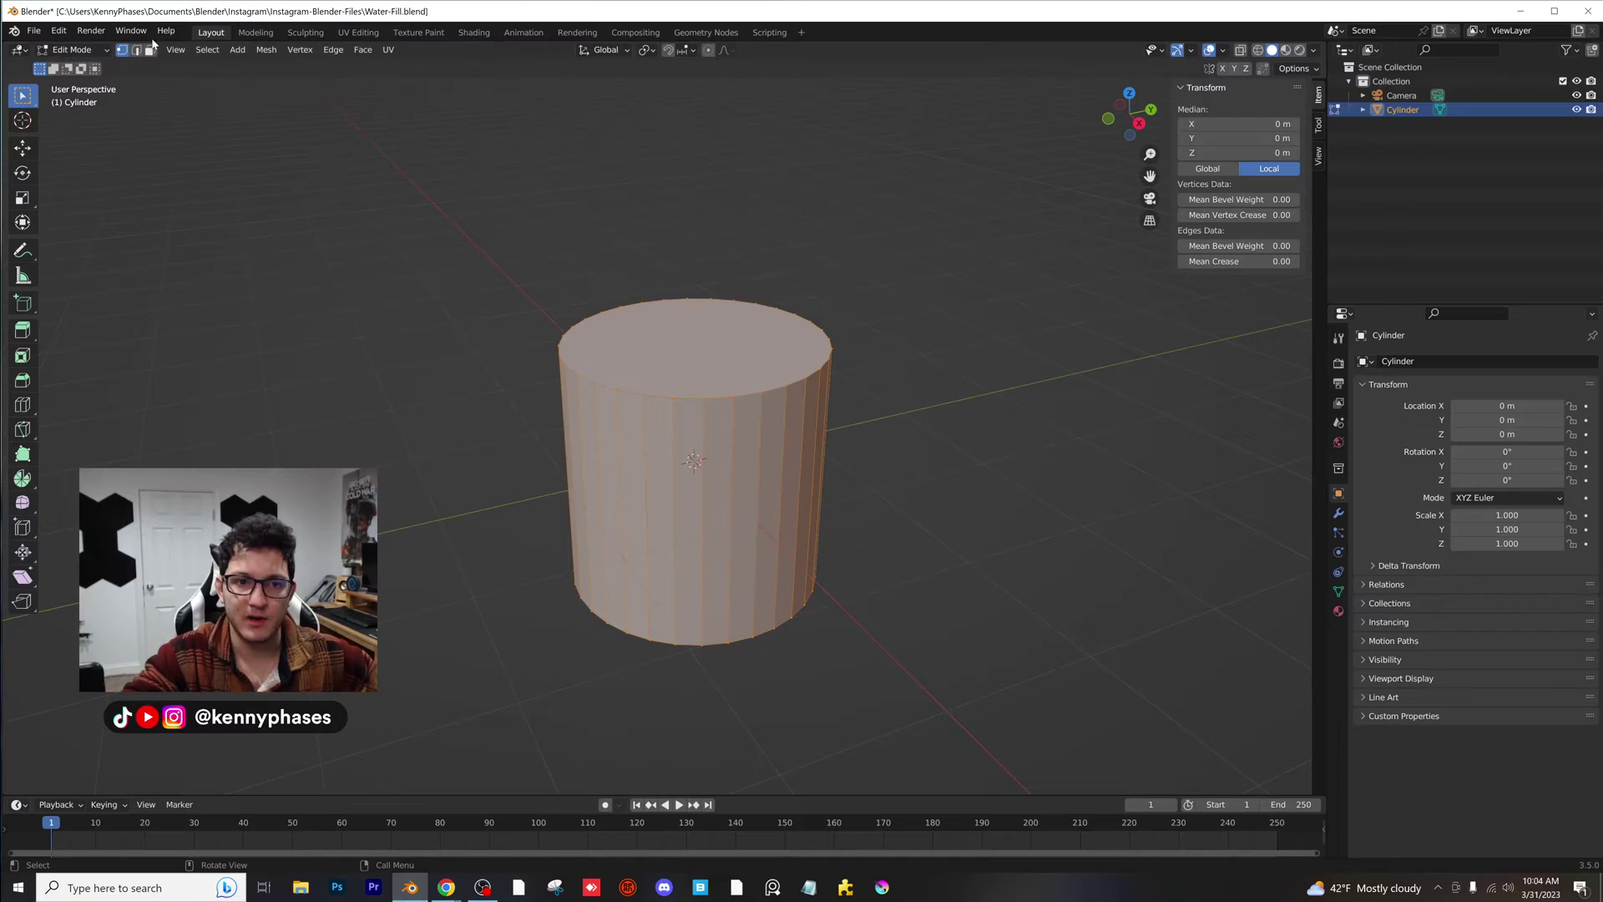
left_click(150, 50)
left_click(776, 350)
scroll(836, 420, "up", 1)
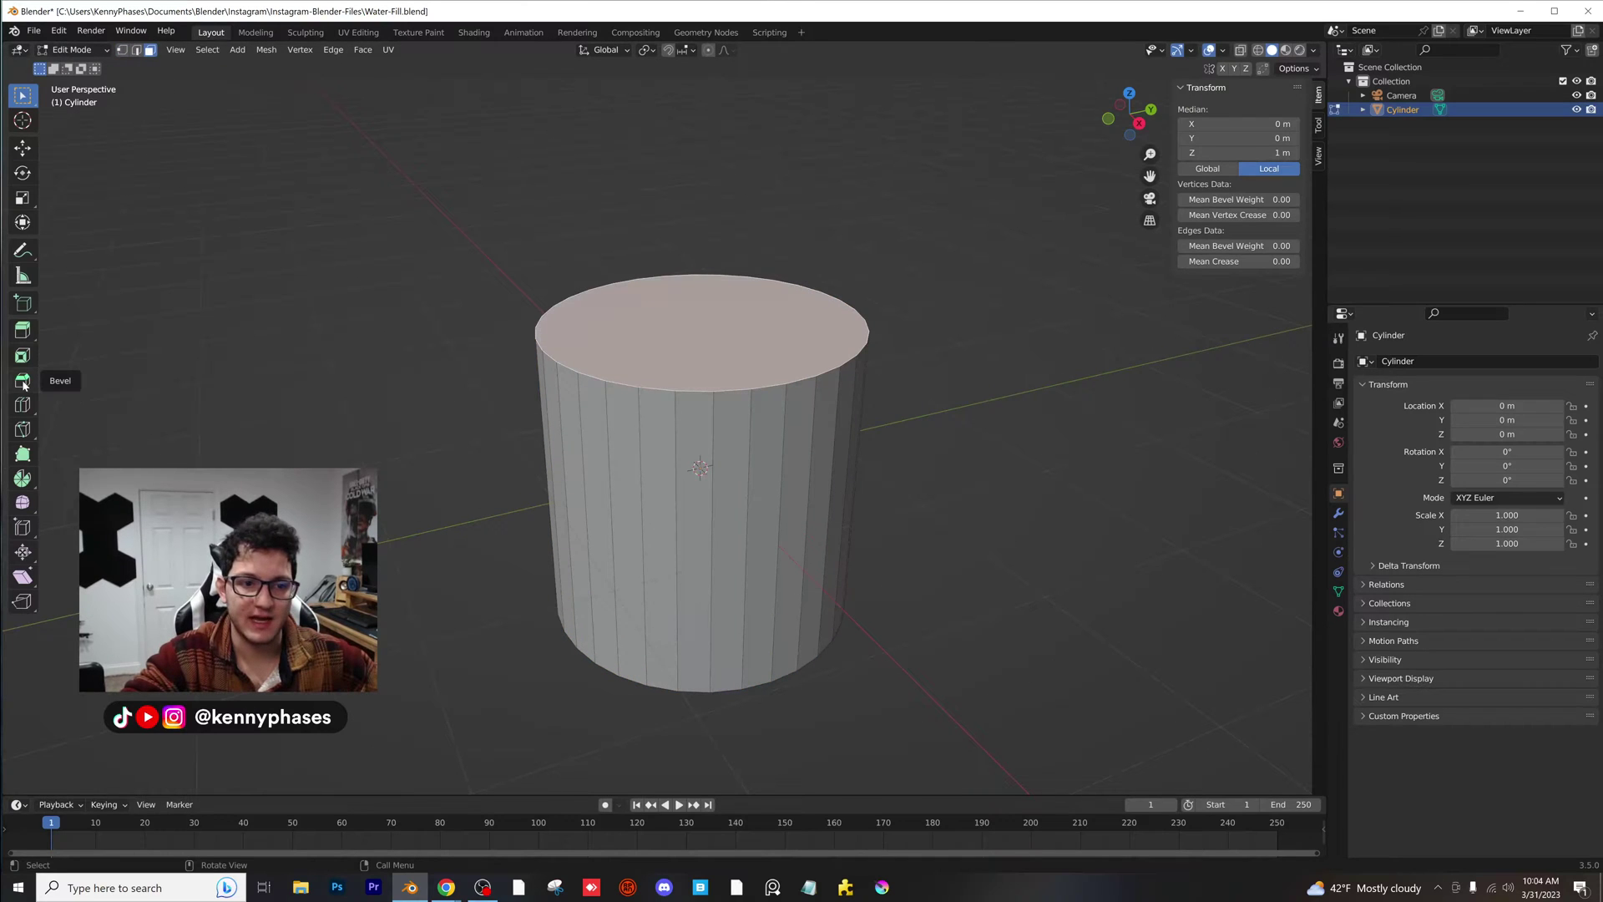
left_click(23, 356)
left_click_drag(758, 310, 760, 302)
scroll(760, 312, "up", 3)
scroll(782, 445, "down", 2)
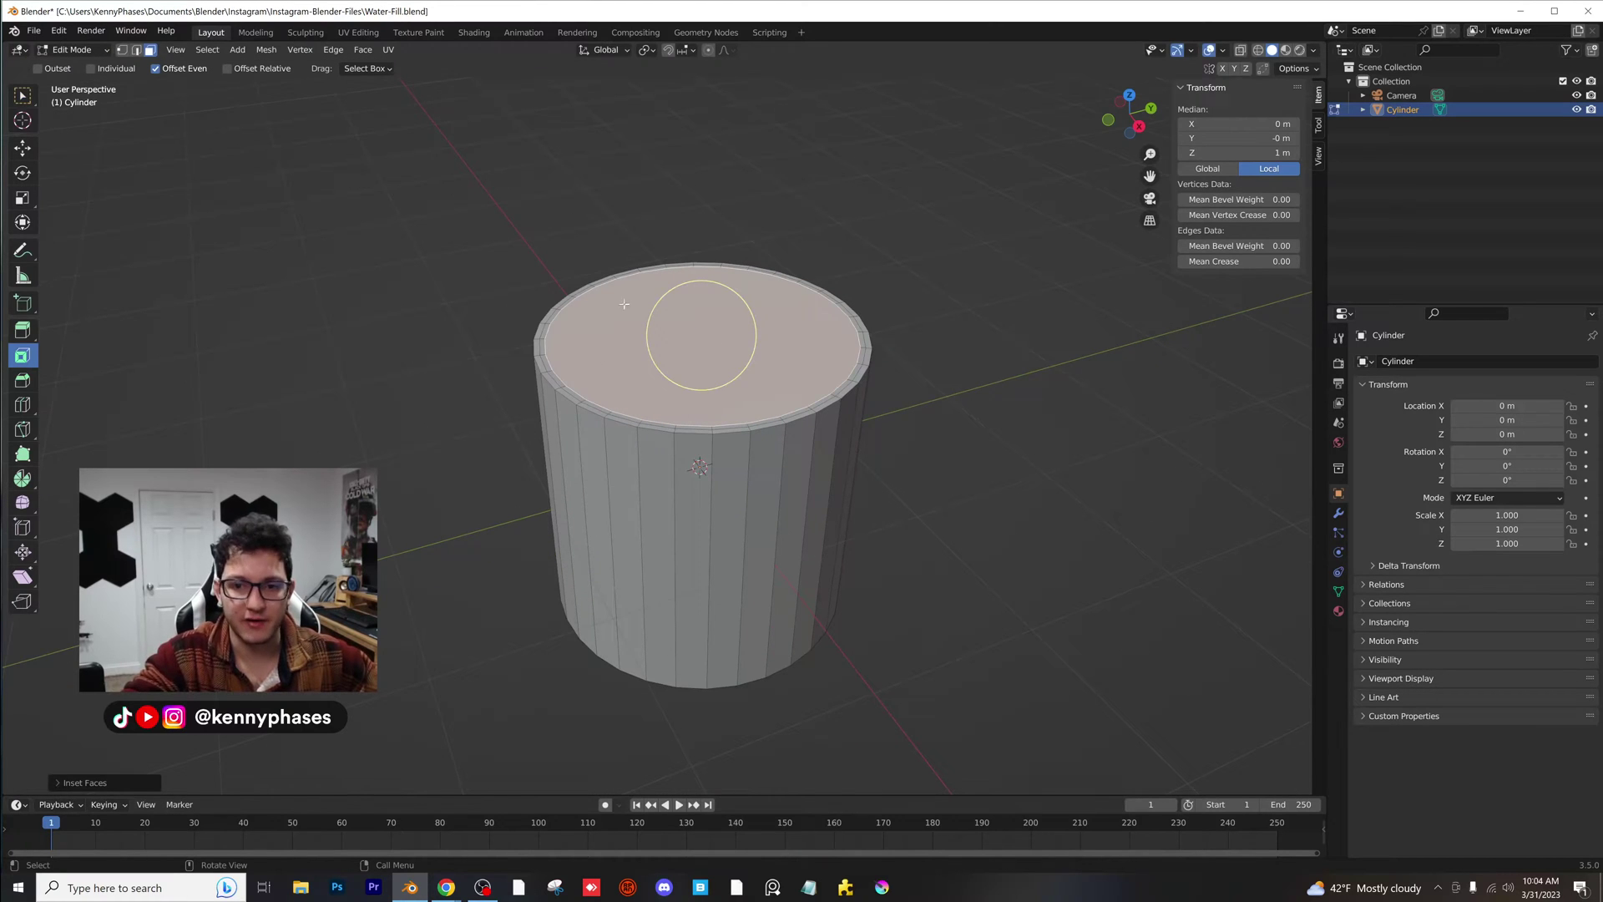
- Extrude the inset top face about 1.34 m down along Z to hollow out the cylinder
key("e")
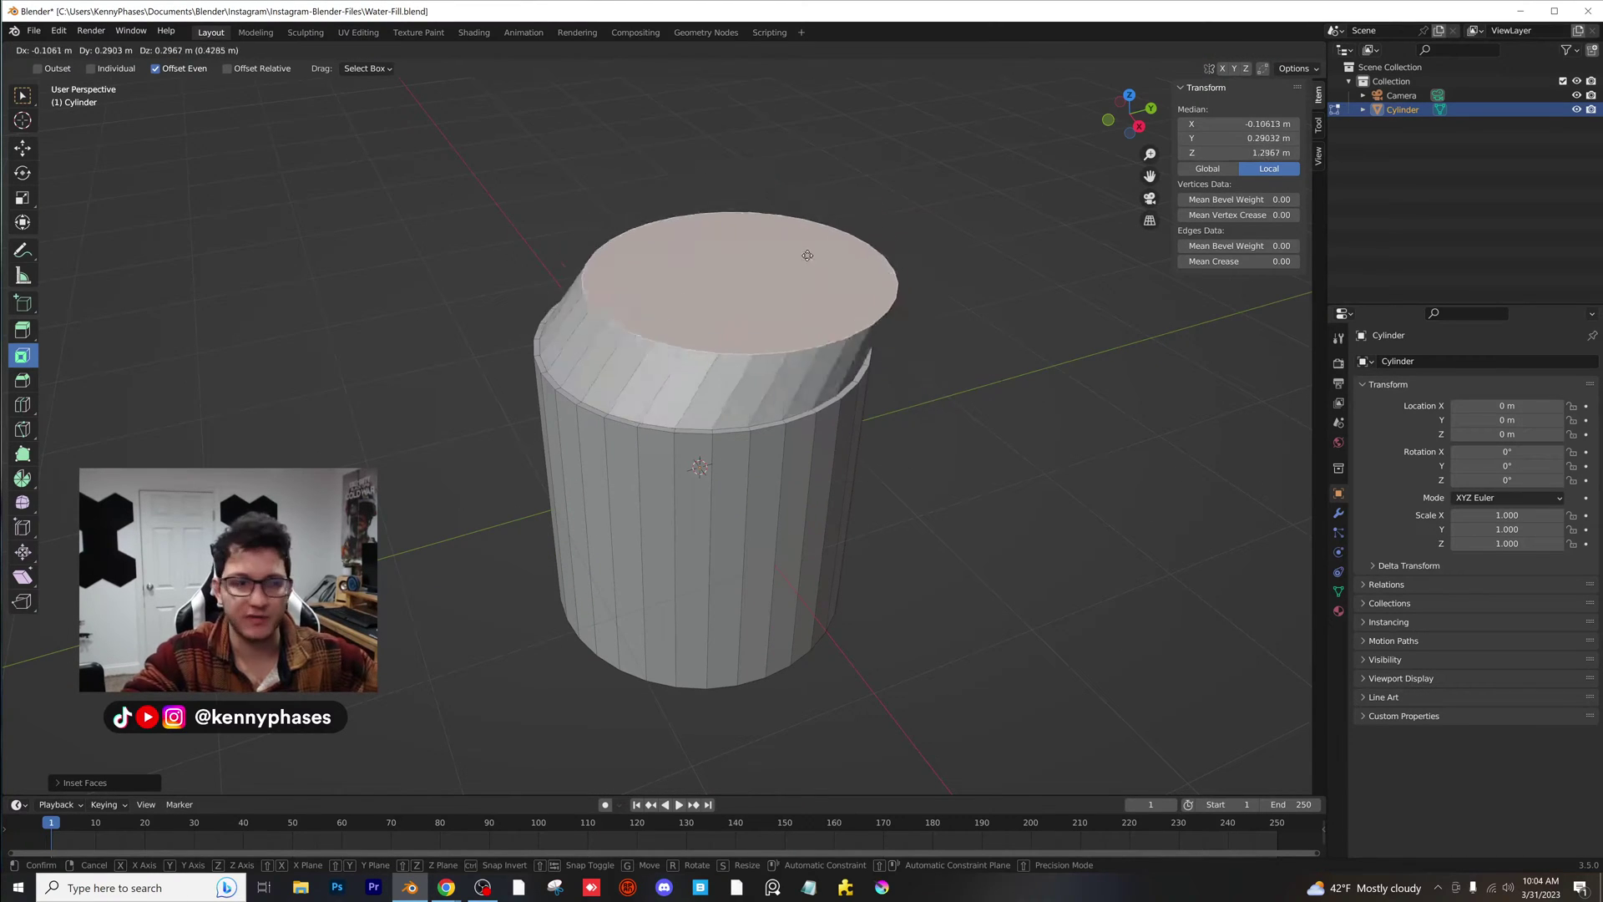
key("z")
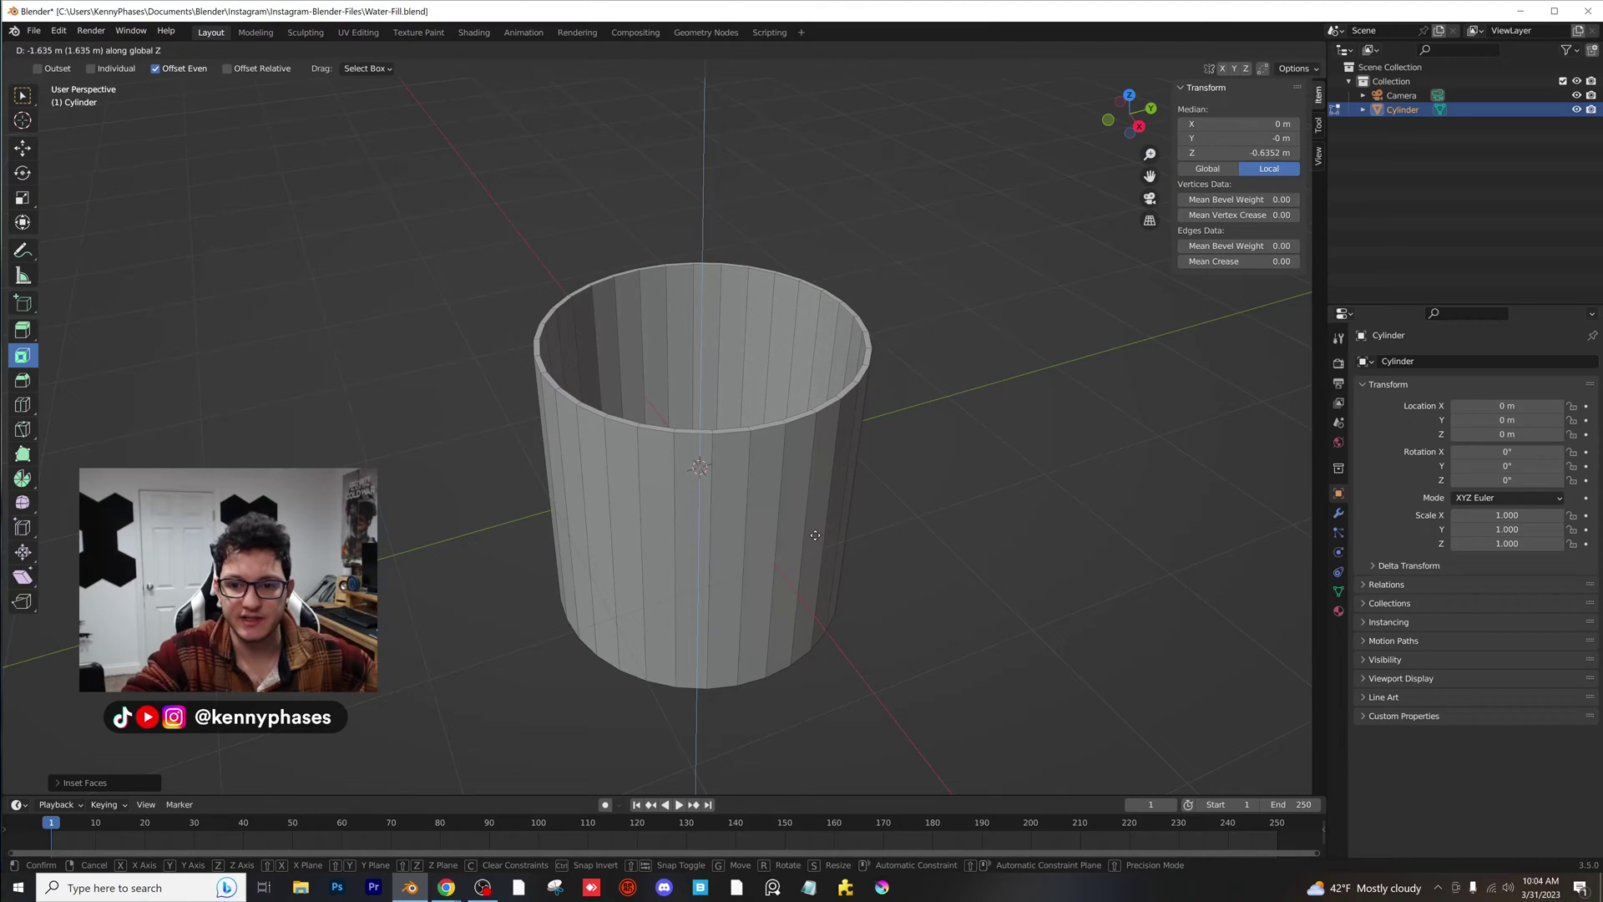
left_click(699, 507)
- In see-through side view, lower the cup's inner floor to about Z -0.95 m and scale it up slightly, then return to solid object mode
left_click(1241, 50)
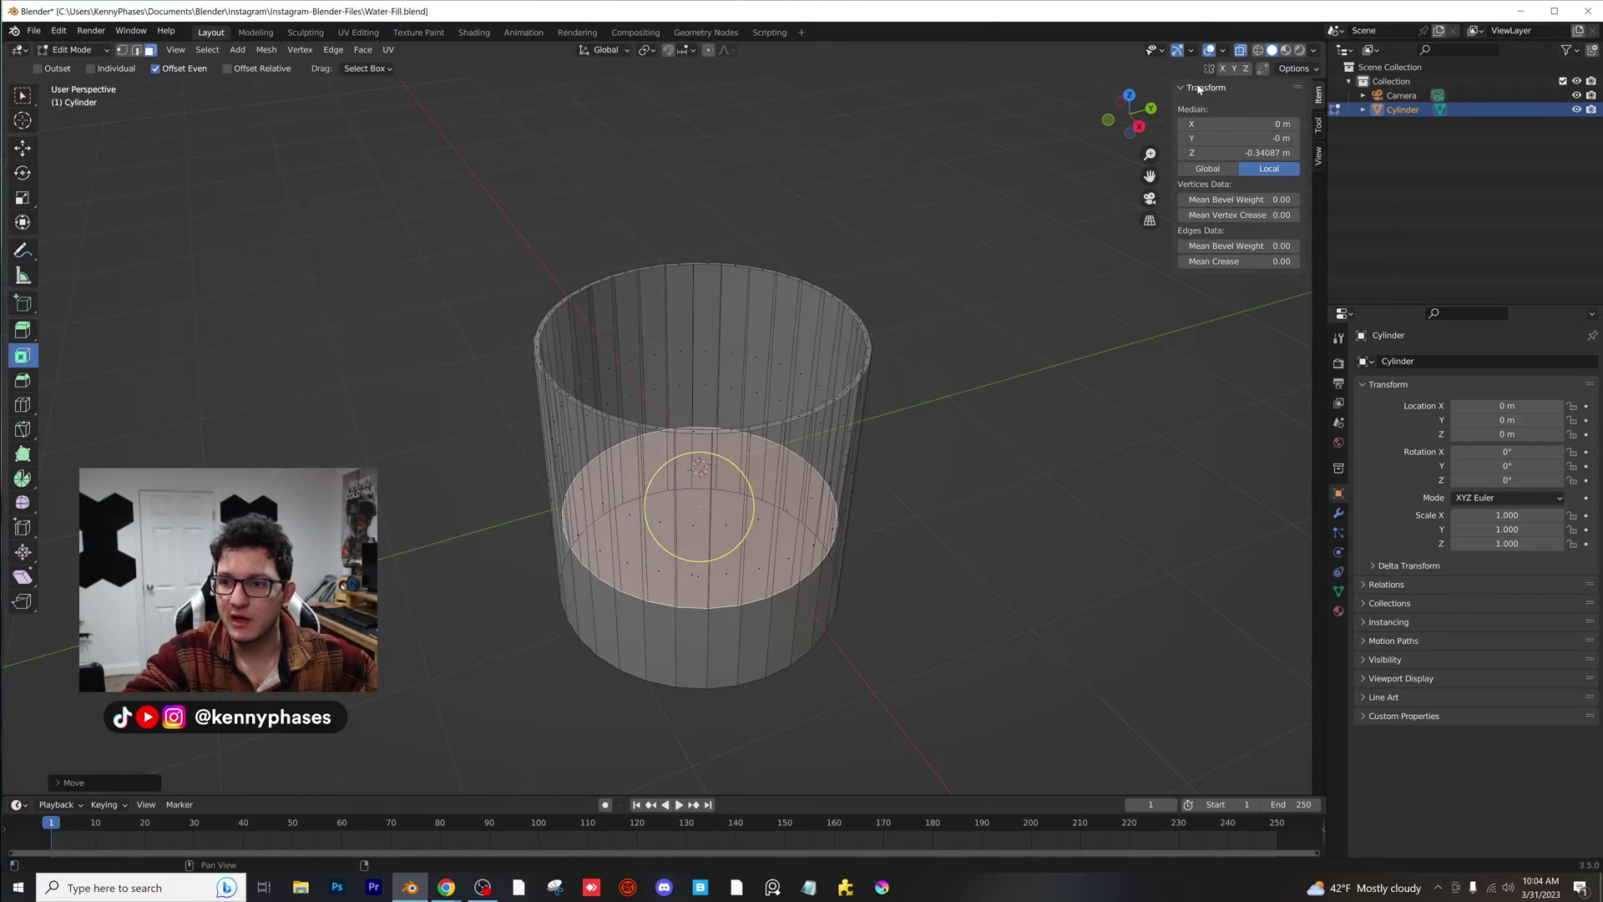
left_click(1139, 126)
key("g")
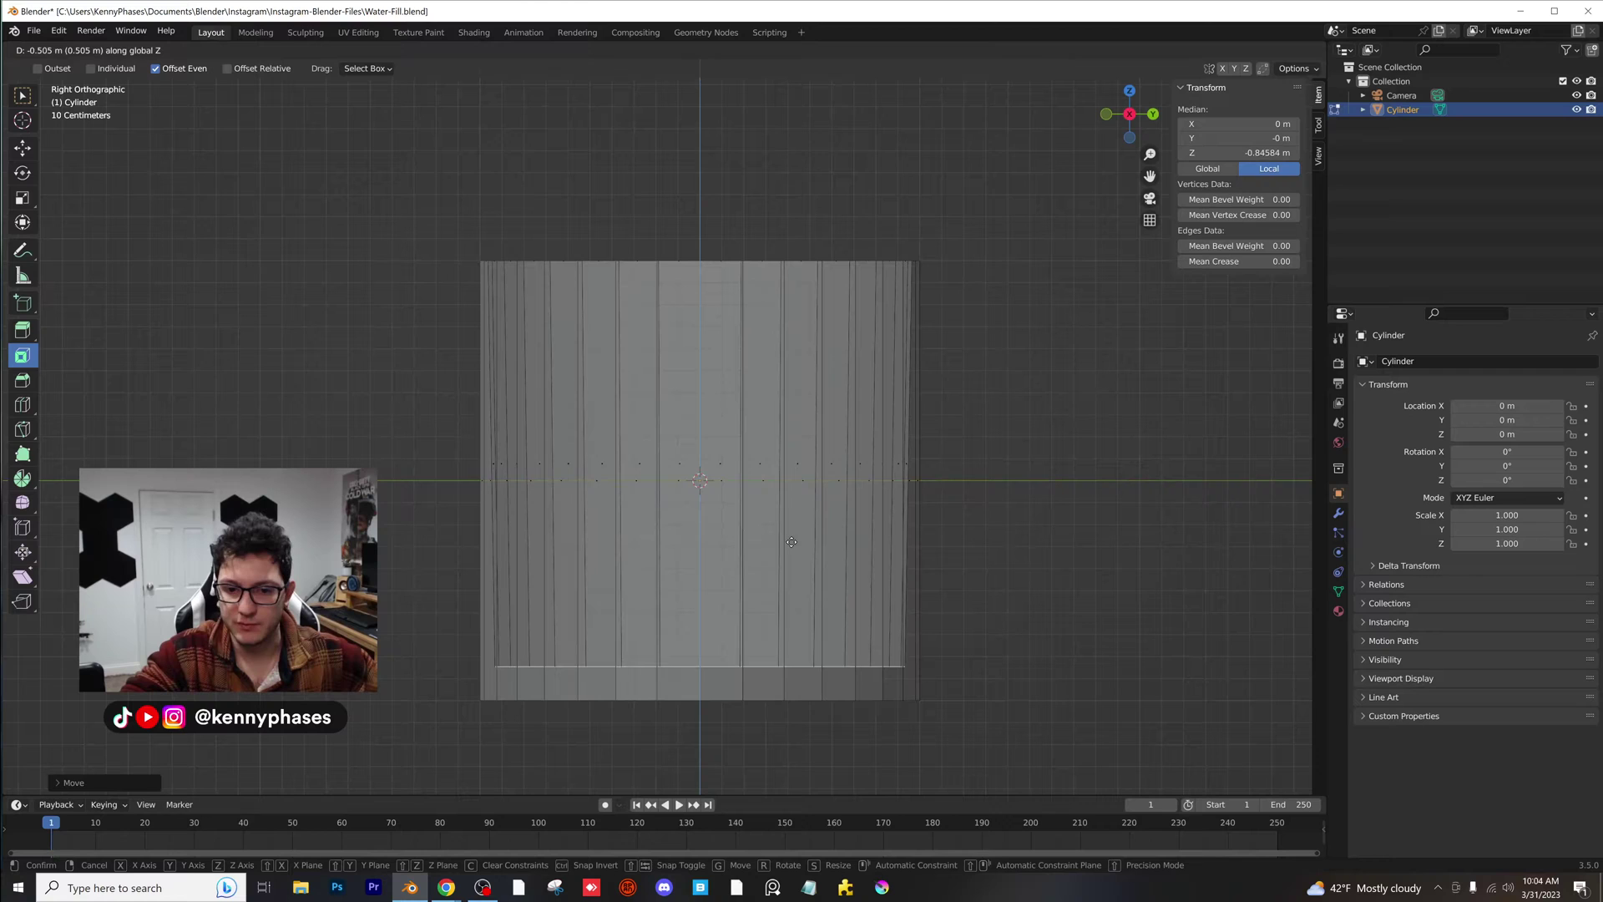
left_click(698, 680)
key("s")
left_click(988, 576)
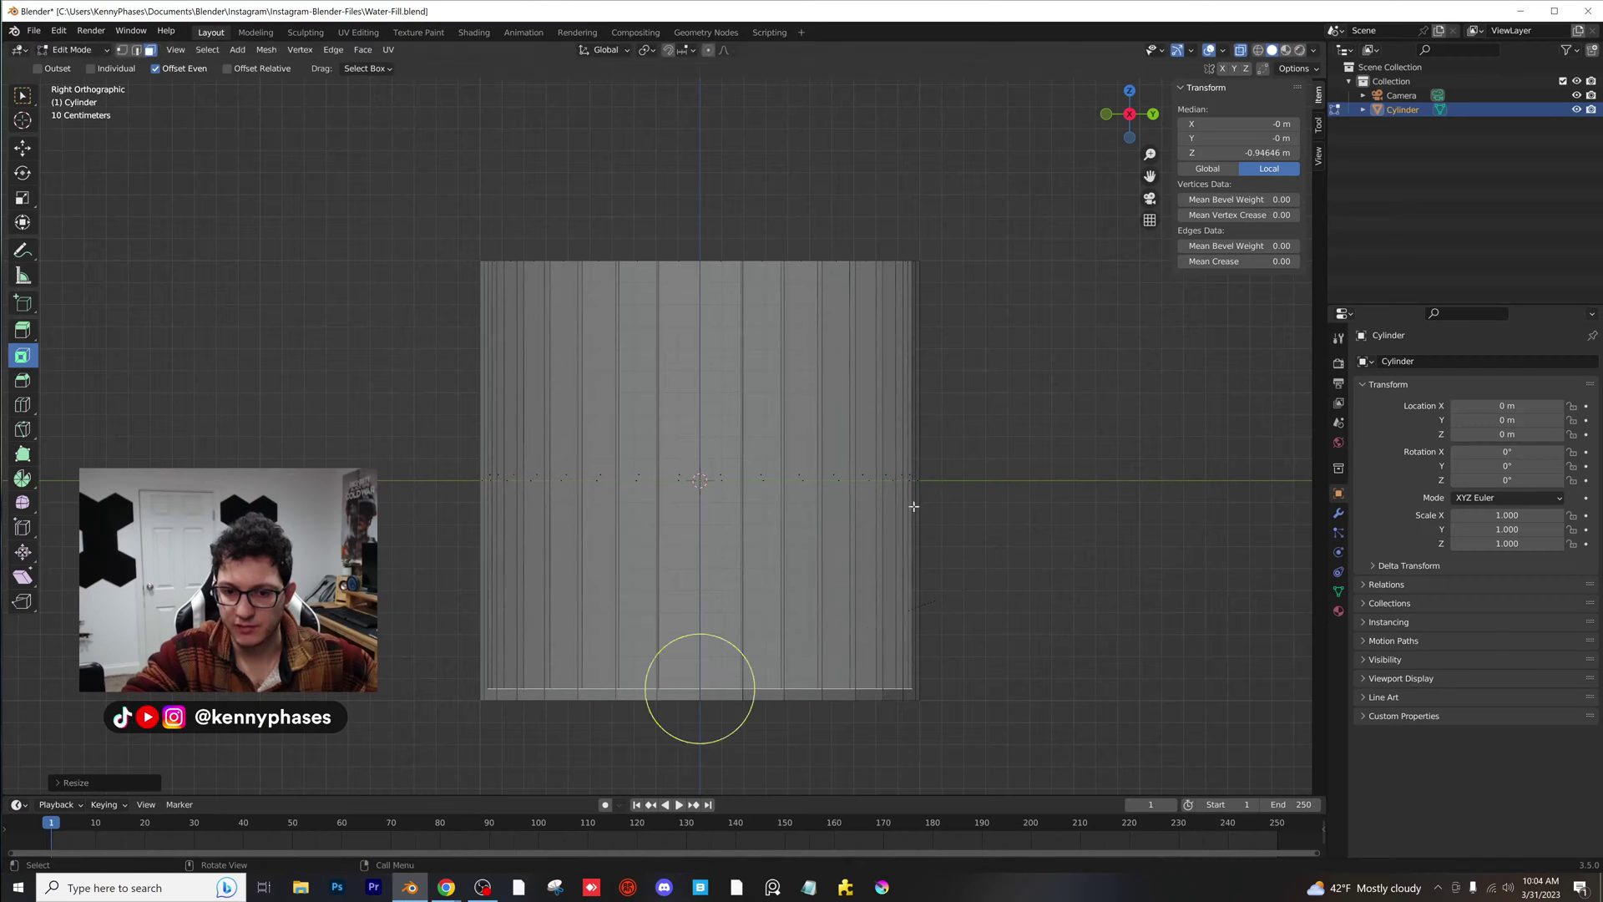
key("Tab")
middle_click_drag(864, 494, 877, 543)
left_click(1240, 50)
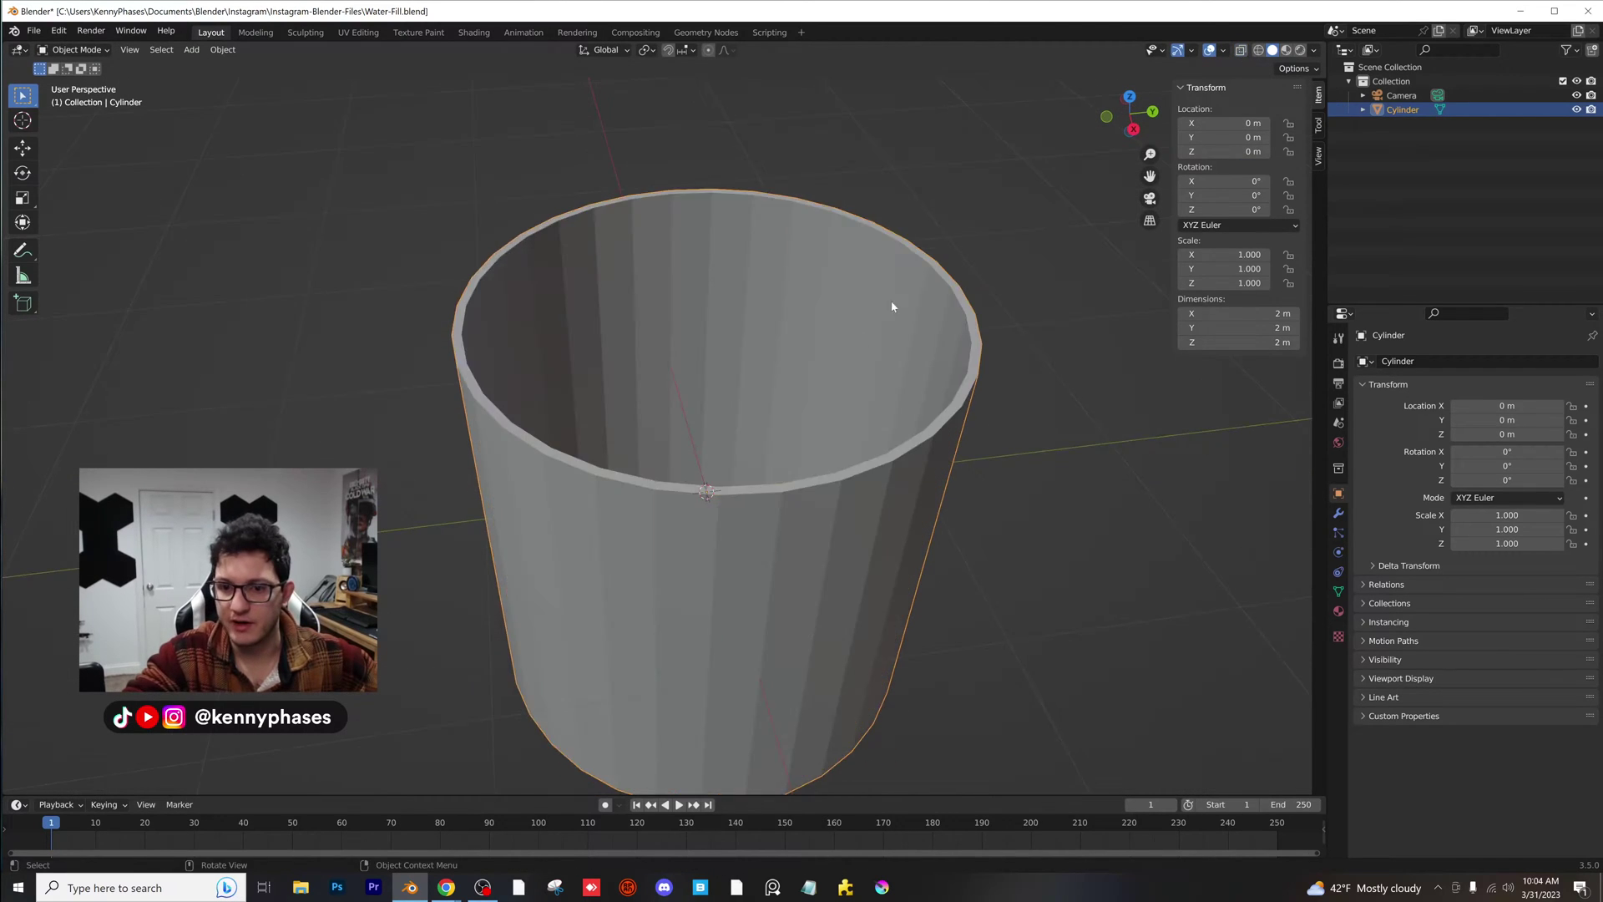
- Add an Edge Split modifier and a Subdivision Surface modifier with viewport level 2 to the cup
scroll(894, 308, "down", 2)
middle_click_drag(849, 358, 834, 326, "shift")
scroll(834, 325, "up", 1)
left_click(1338, 514)
left_click(1395, 362)
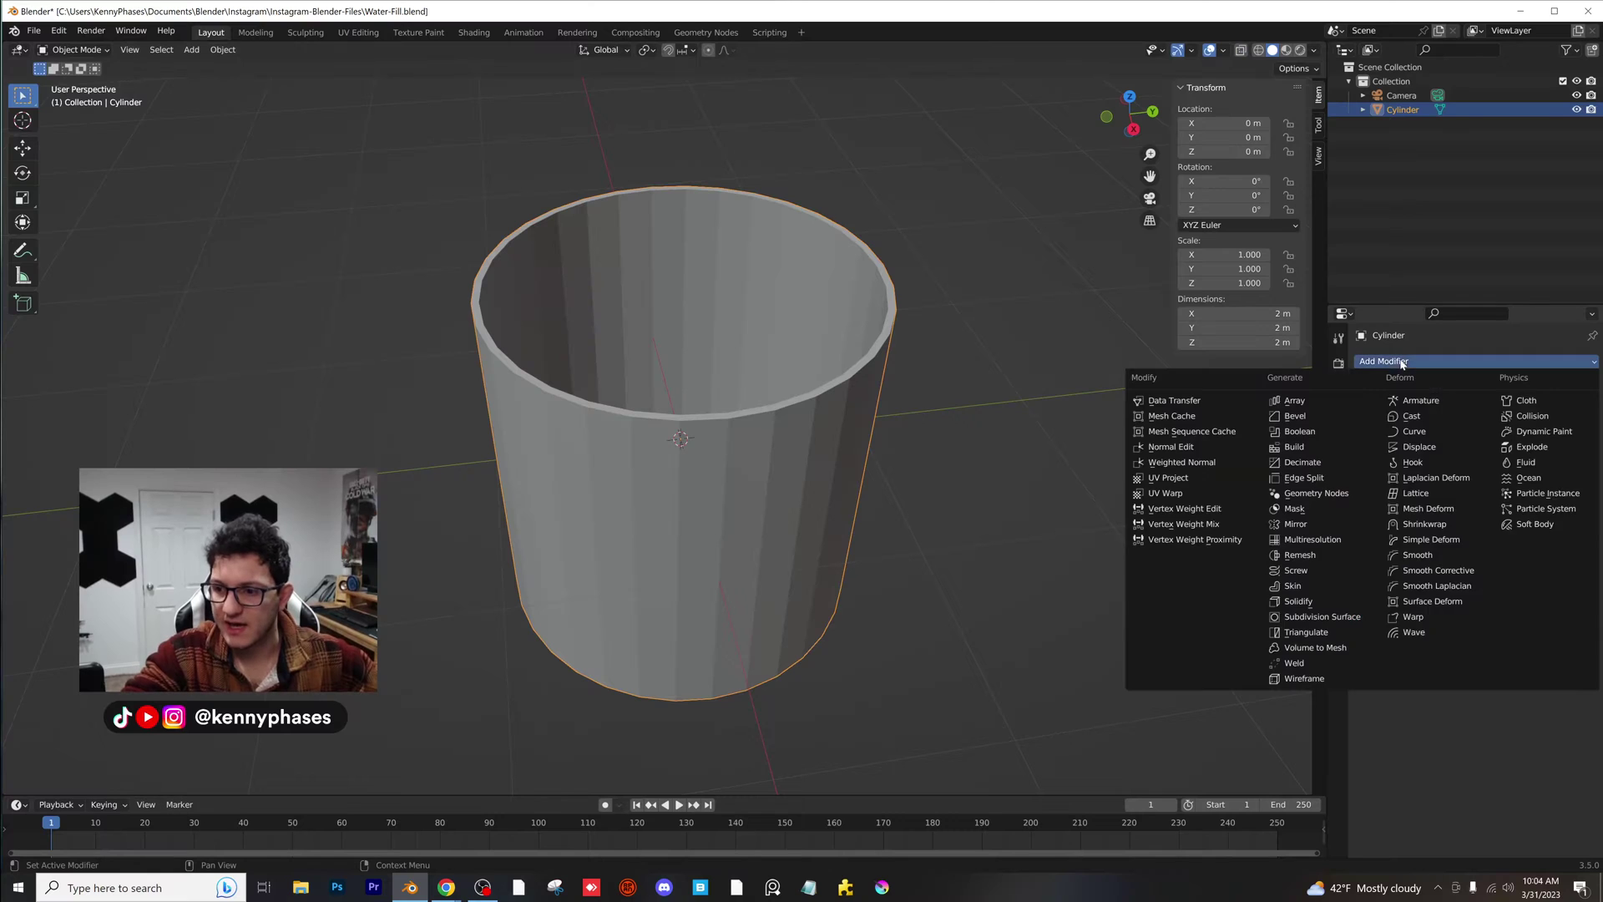
left_click(1304, 477)
left_click(1369, 362)
left_click(1336, 616)
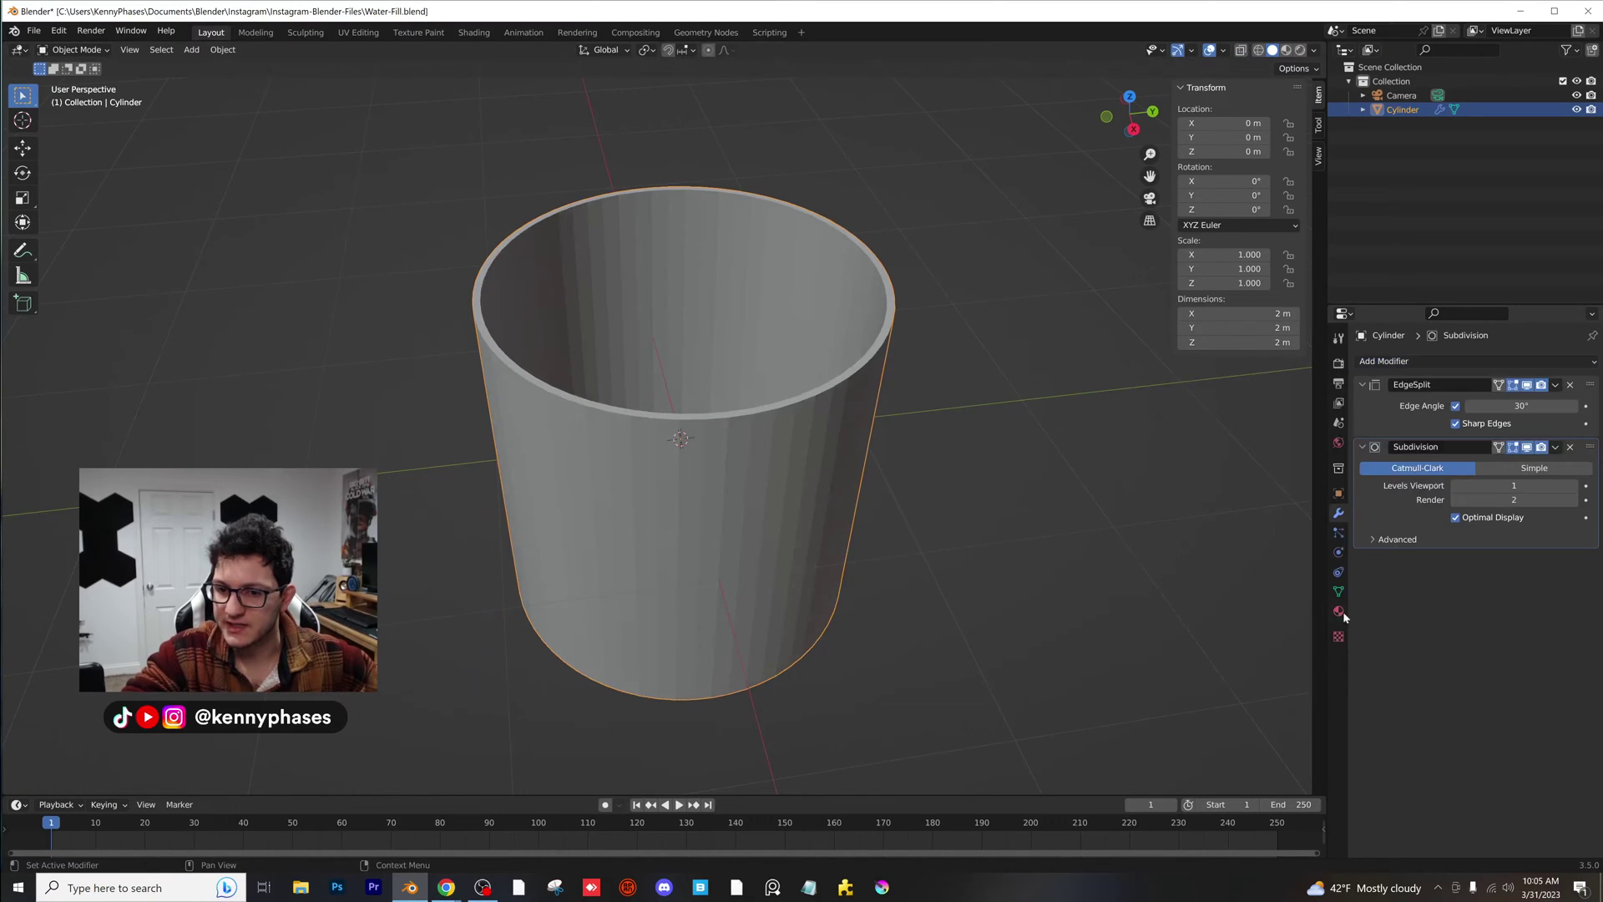
scroll(930, 509, "up", 2)
- Apply Shade Auto Smooth to the cup and save the file
right_click(890, 389)
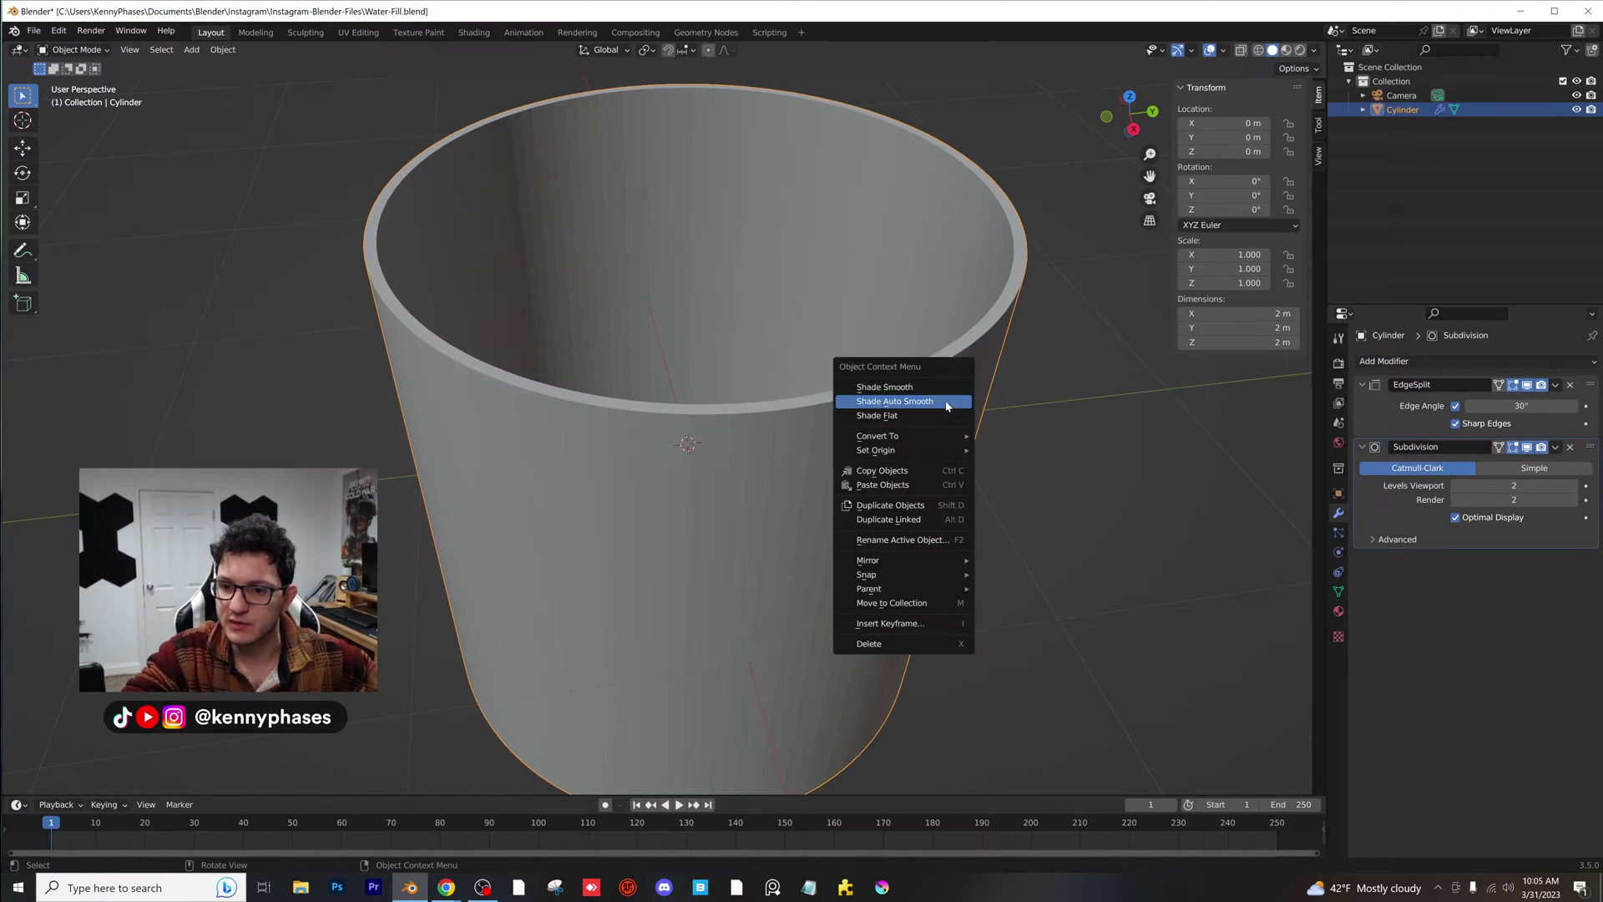
left_click(895, 387)
middle_click_drag(895, 388, 840, 358)
key("ctrl+s")
left_click(1040, 326)
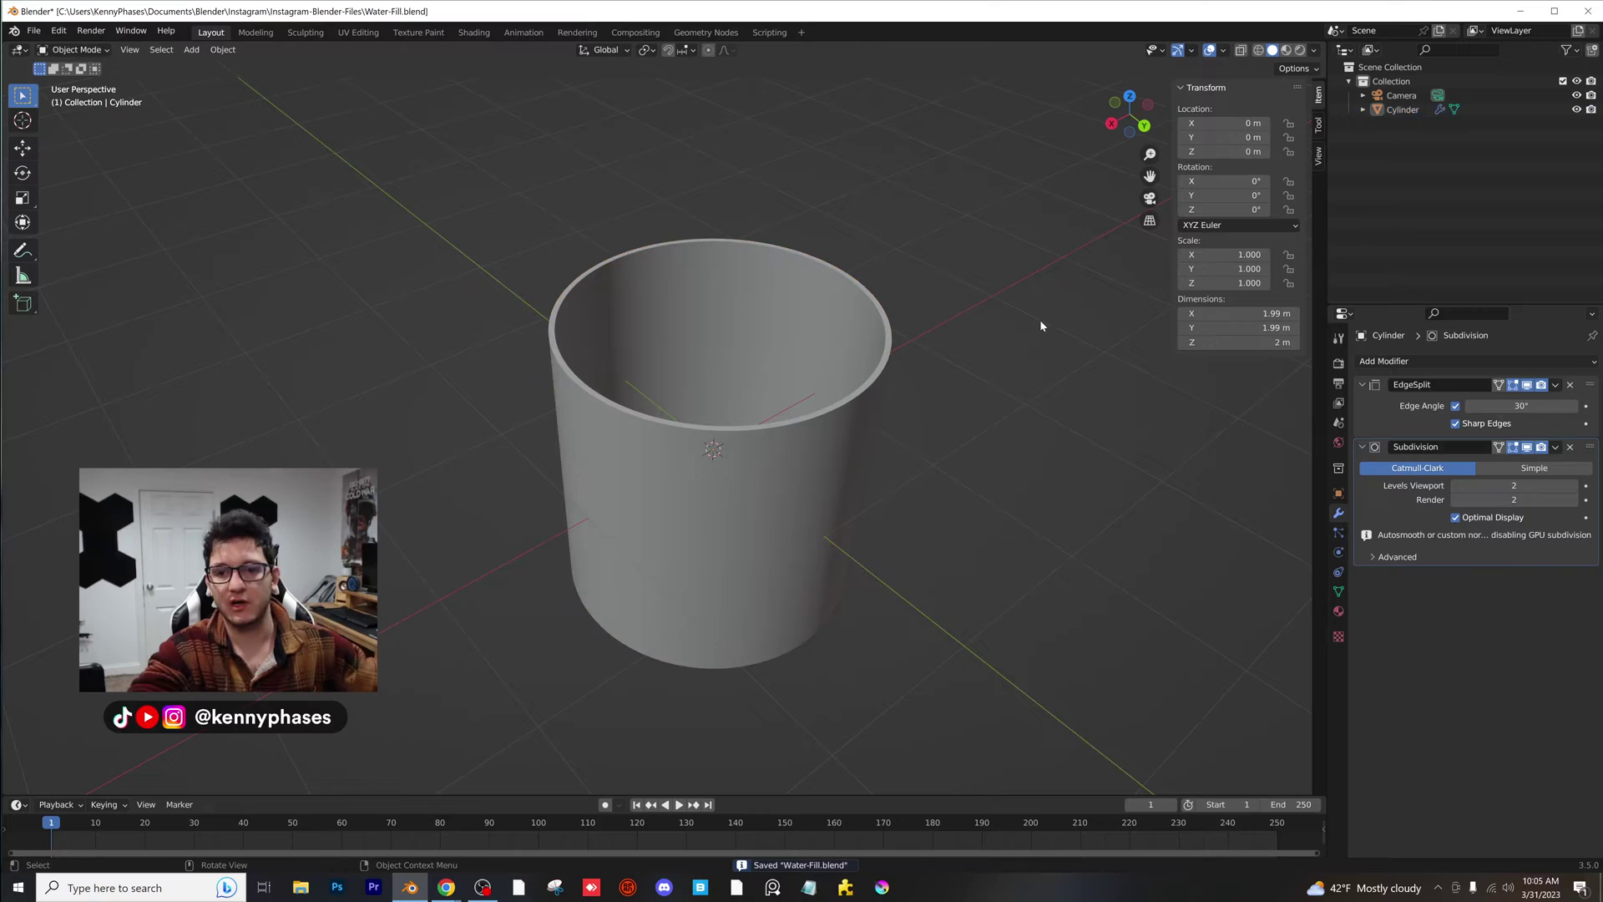
- Apply the cup's Edge Split and Subdivision modifiers permanently to its mesh
left_click(775, 295)
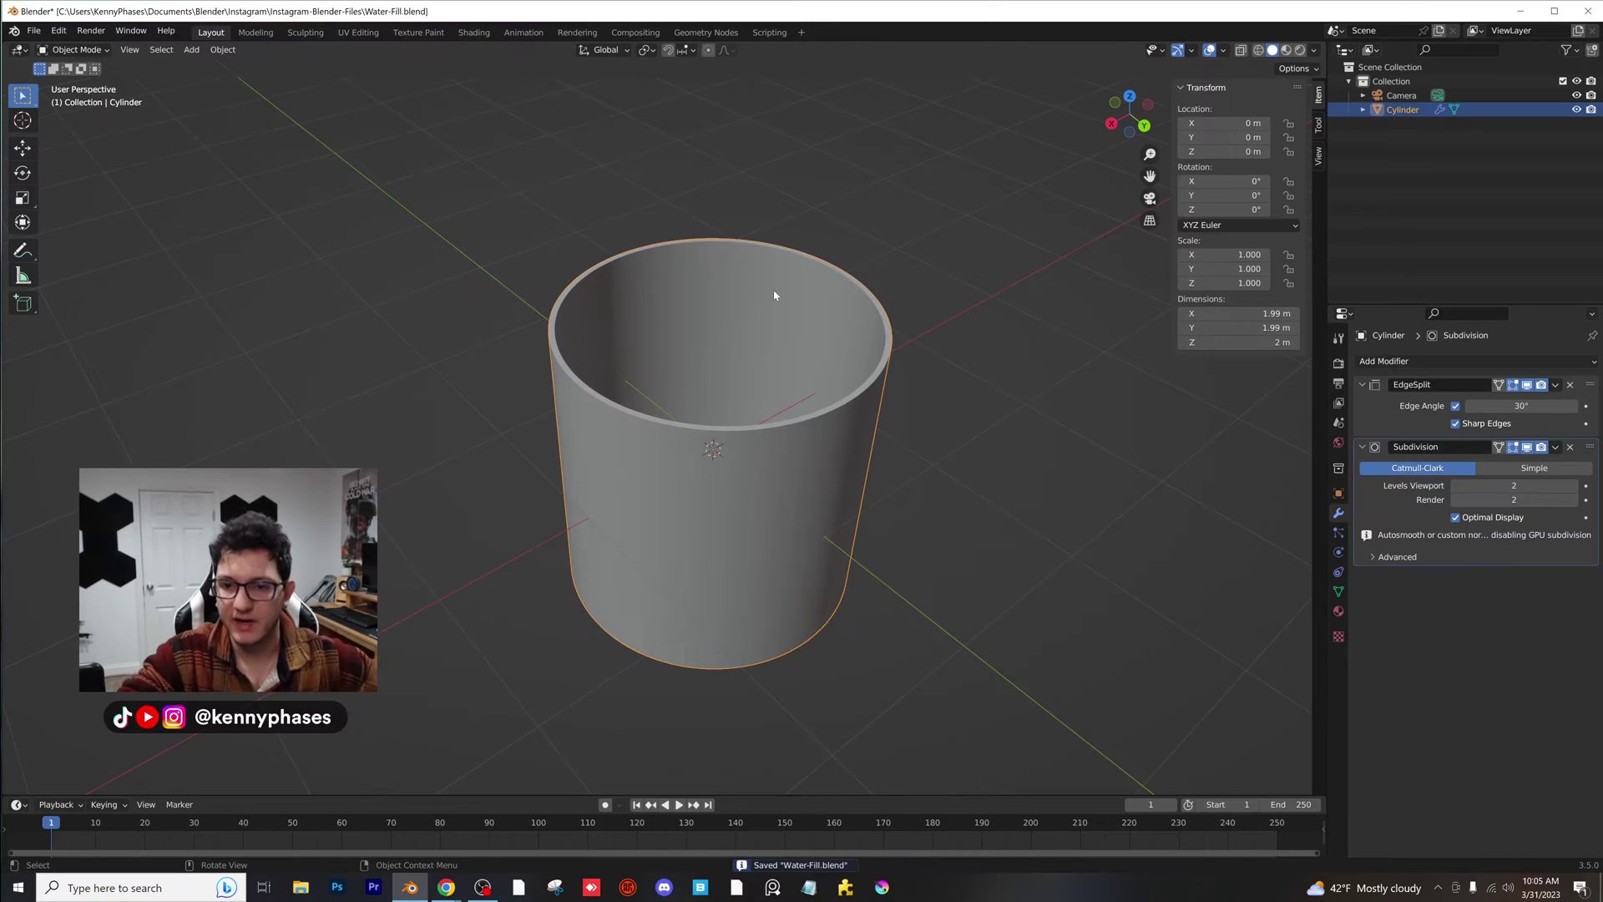
left_click(1555, 387)
left_click(1503, 399)
left_click(1555, 386)
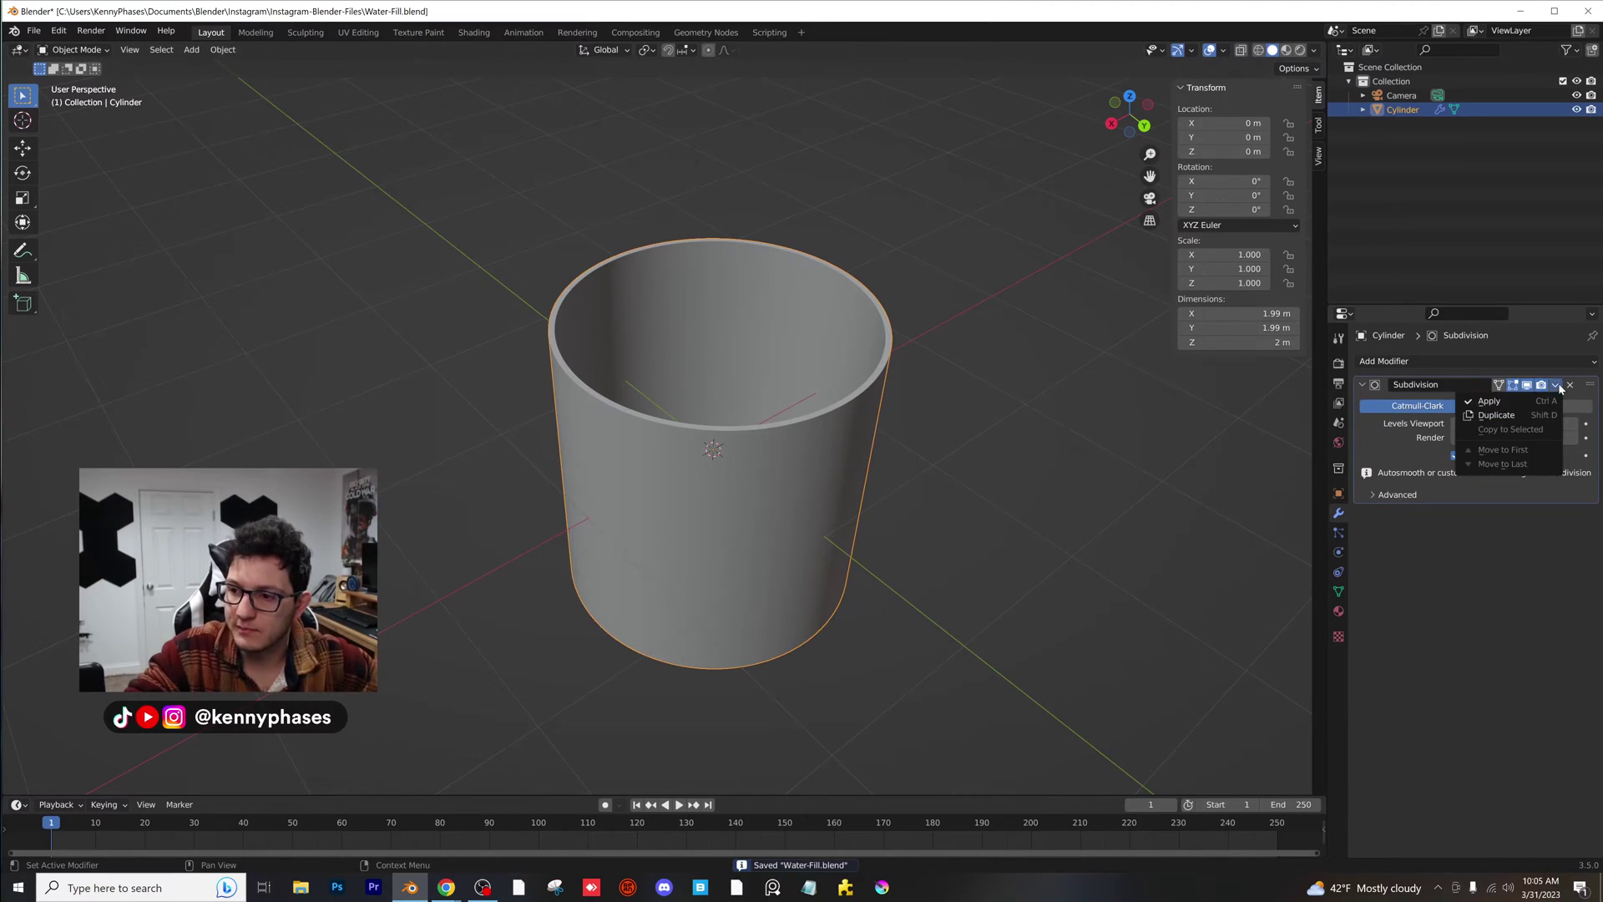
left_click(1503, 399)
- Examine the cup's subdivided mesh topology in edit mode, then return to object mode
key("Tab")
scroll(802, 375, "up", 5)
scroll(706, 383, "down", 3)
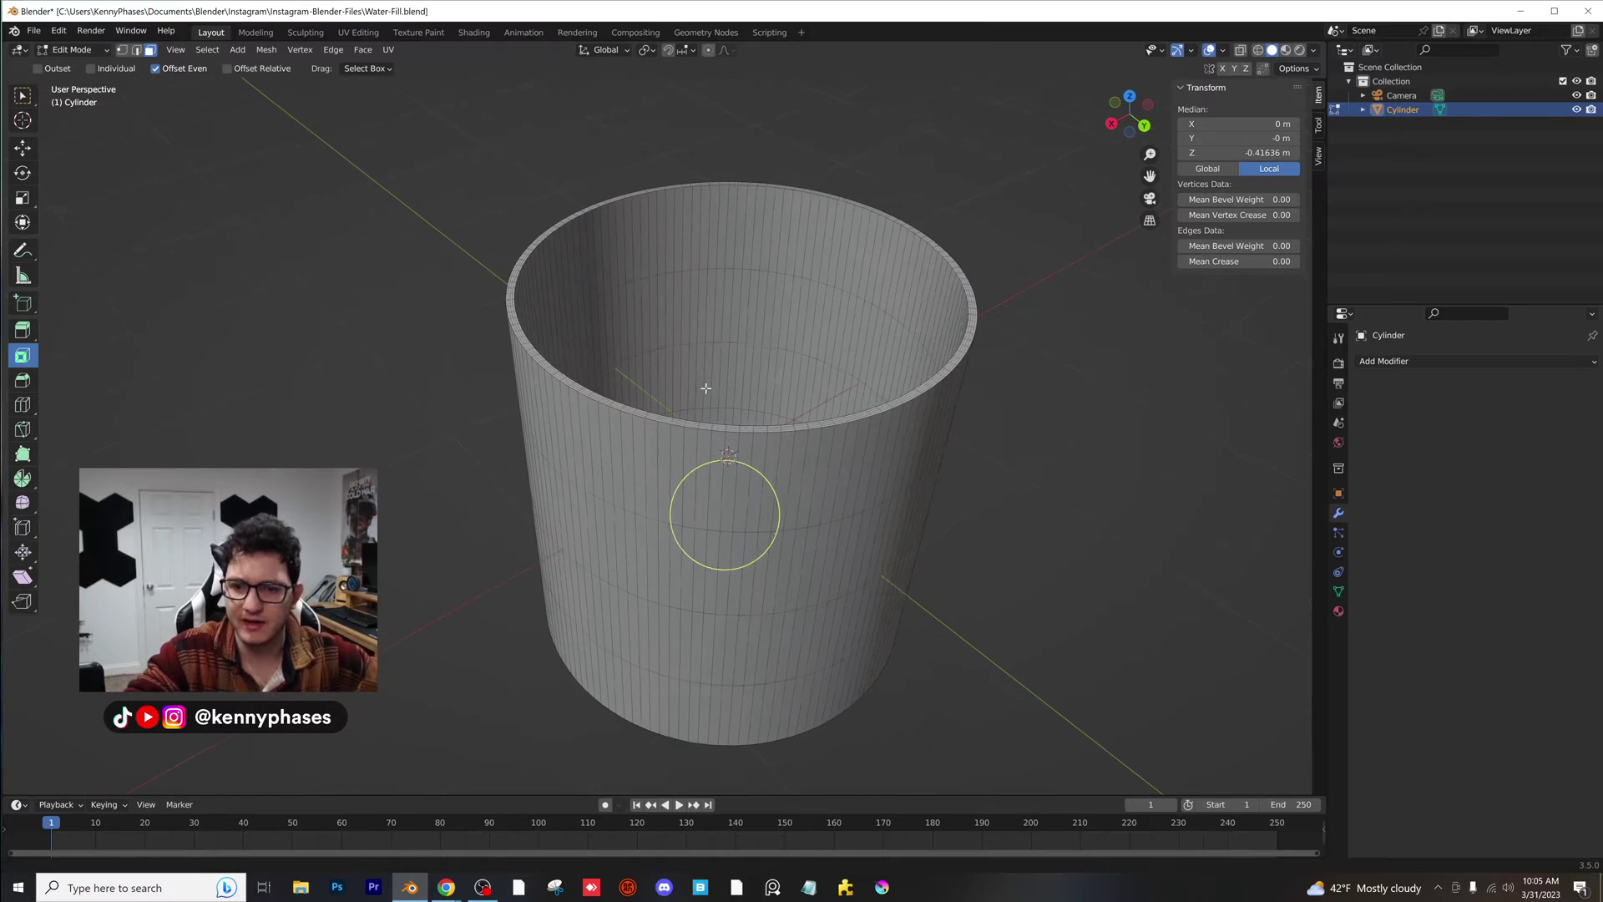
scroll(871, 405, "up", 3)
middle_click_drag(694, 383, 537, 423)
scroll(537, 423, "down", 4)
key("Tab")
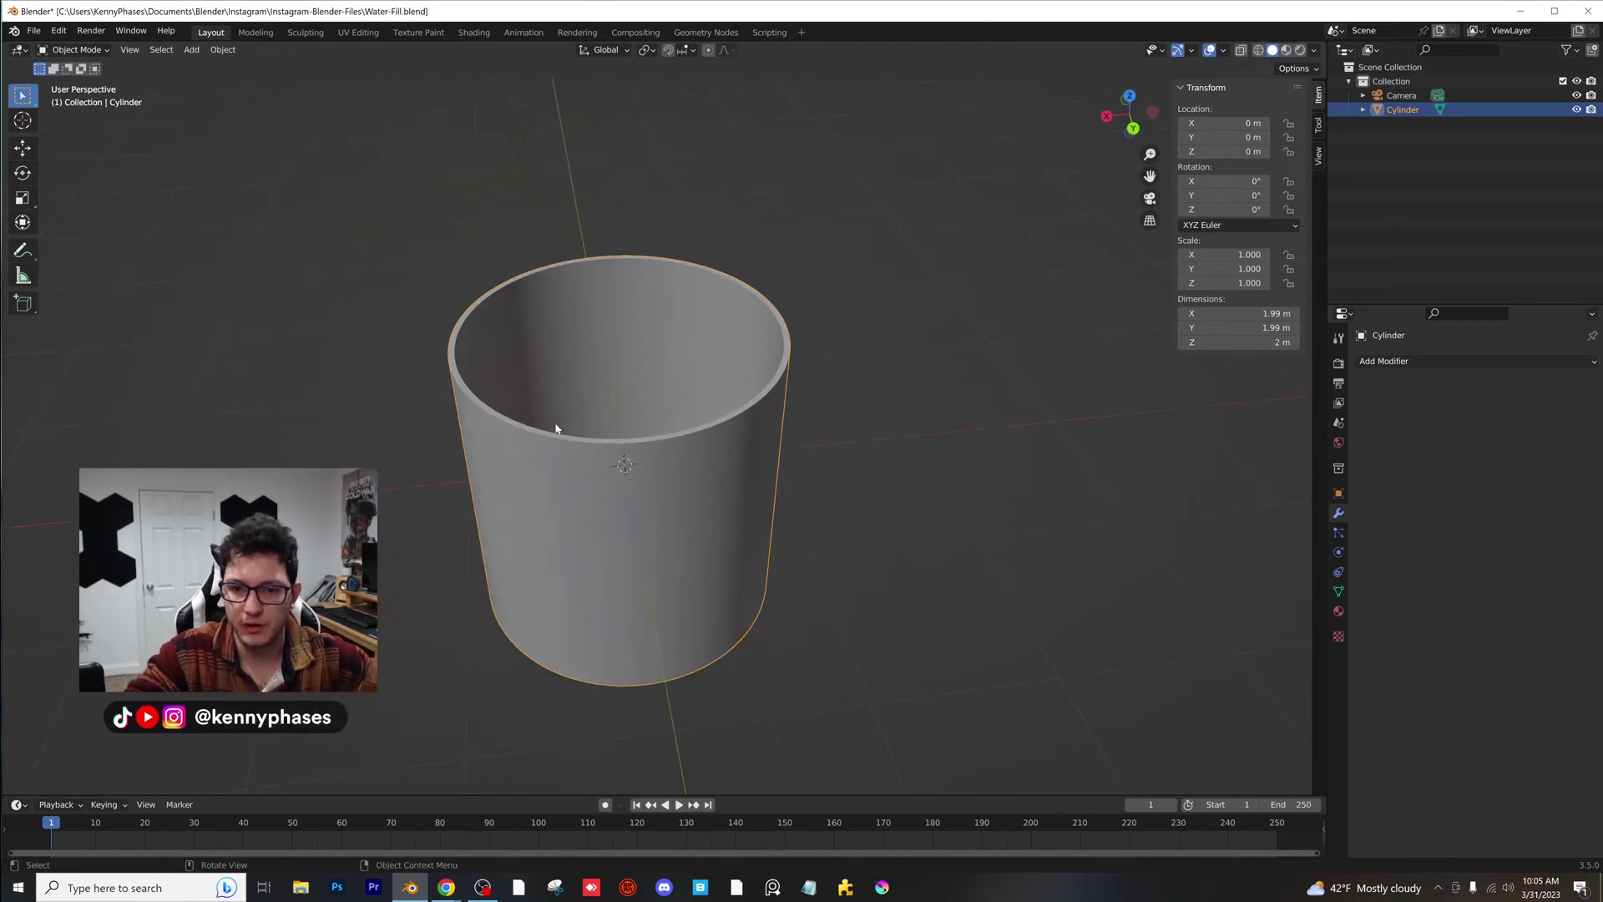
- Search the add-ons in the preferences for "quic" and "liq", then close the preferences
left_click(191, 50)
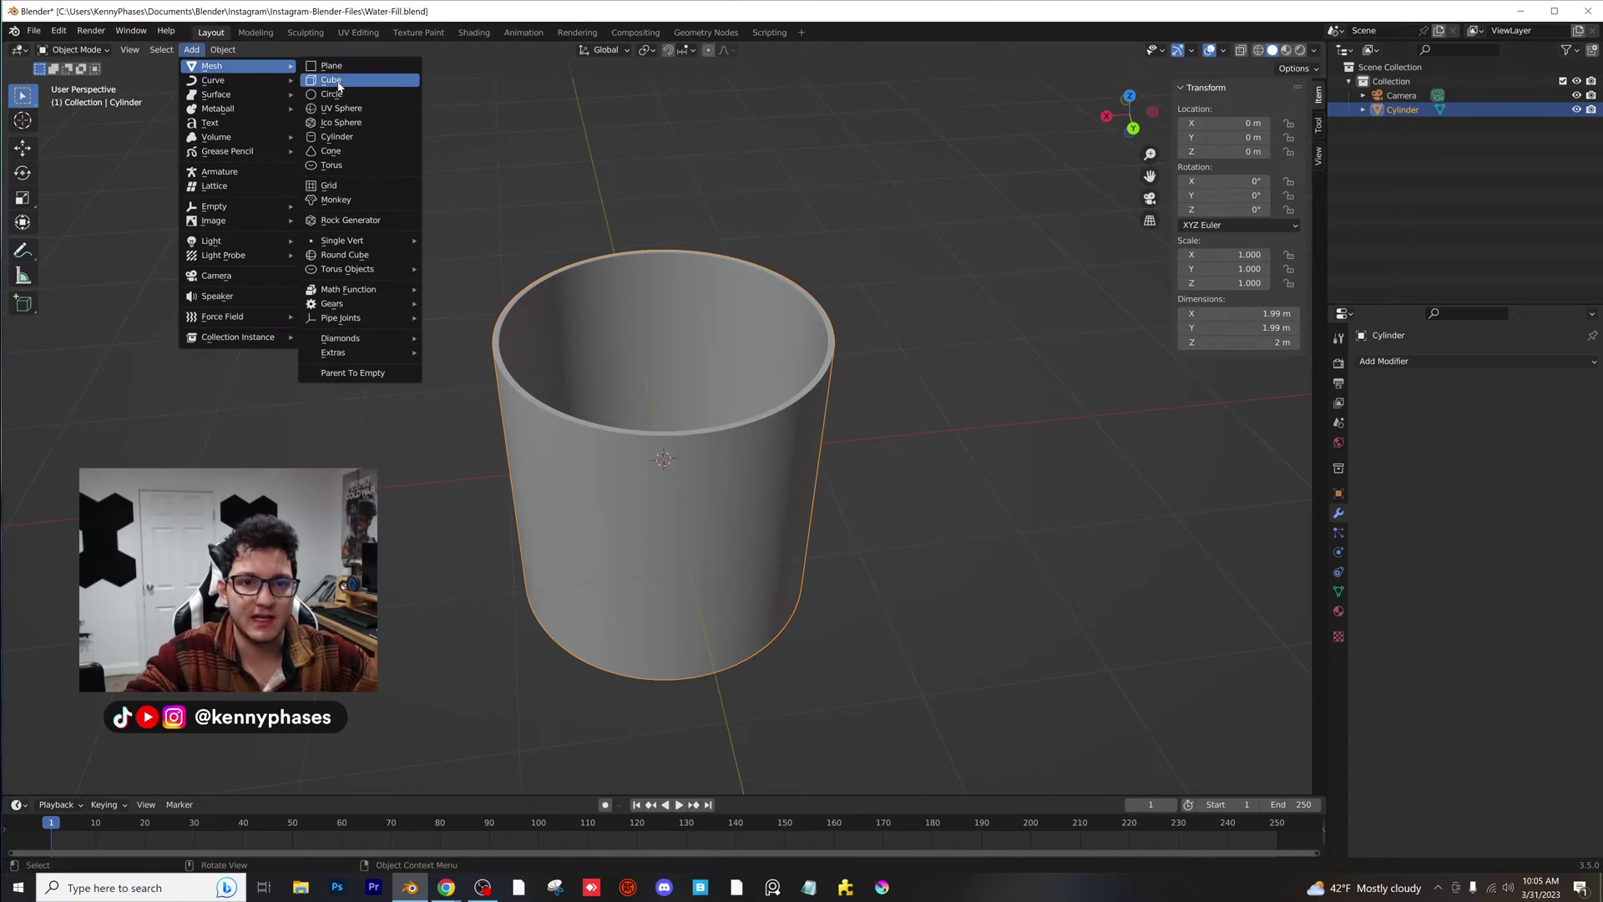
mouse_move(191, 66)
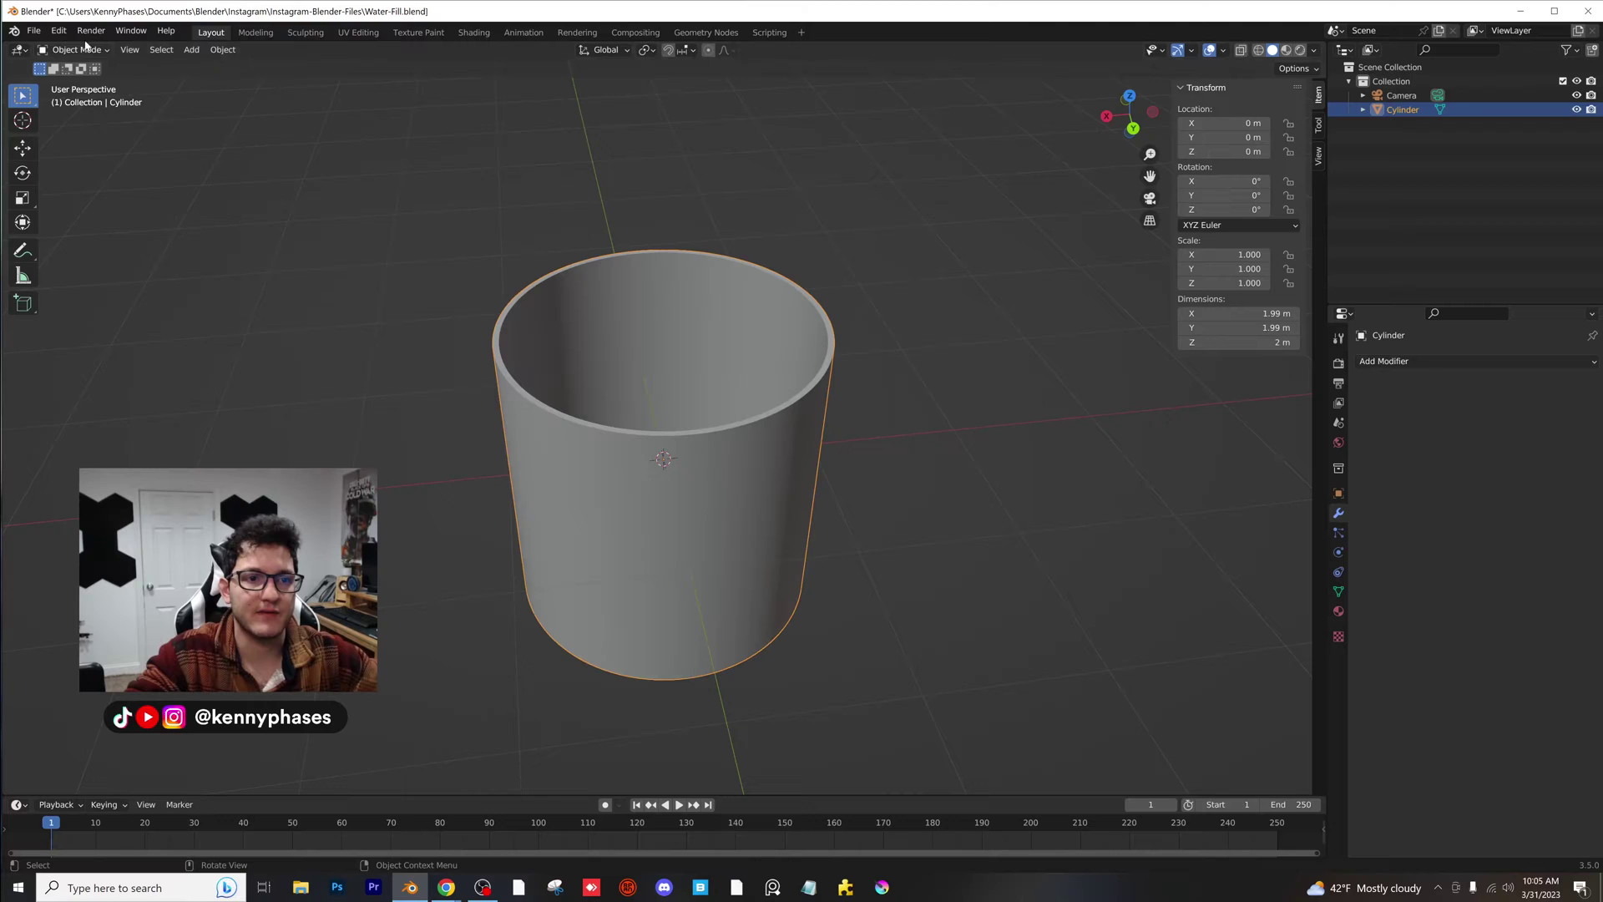
left_click(59, 30)
left_click(125, 233)
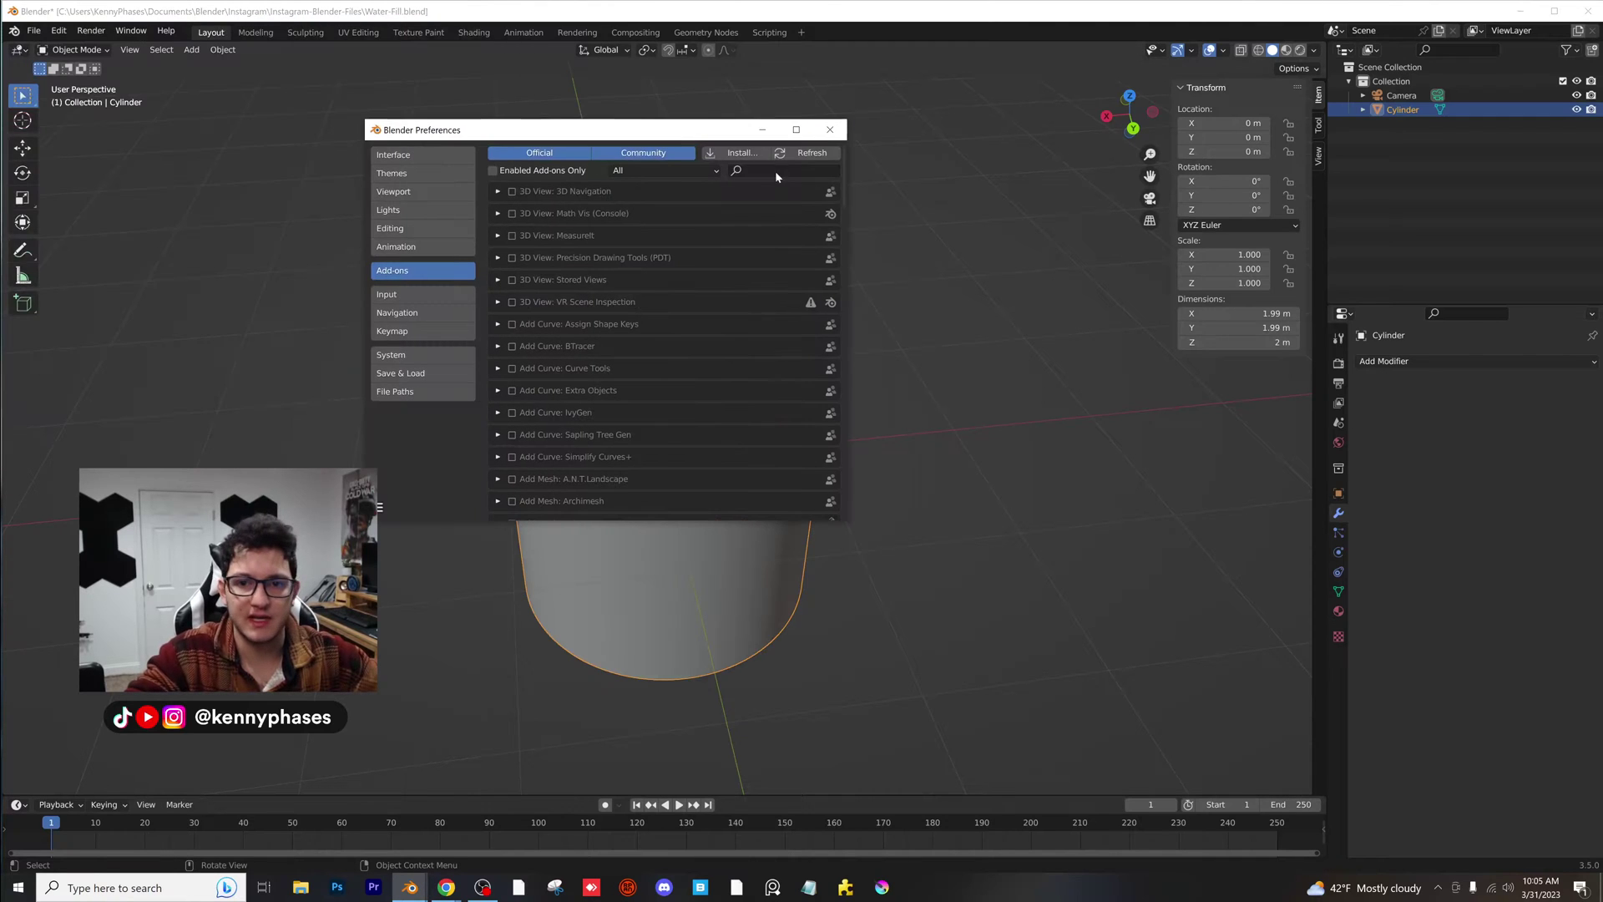
type("quic")
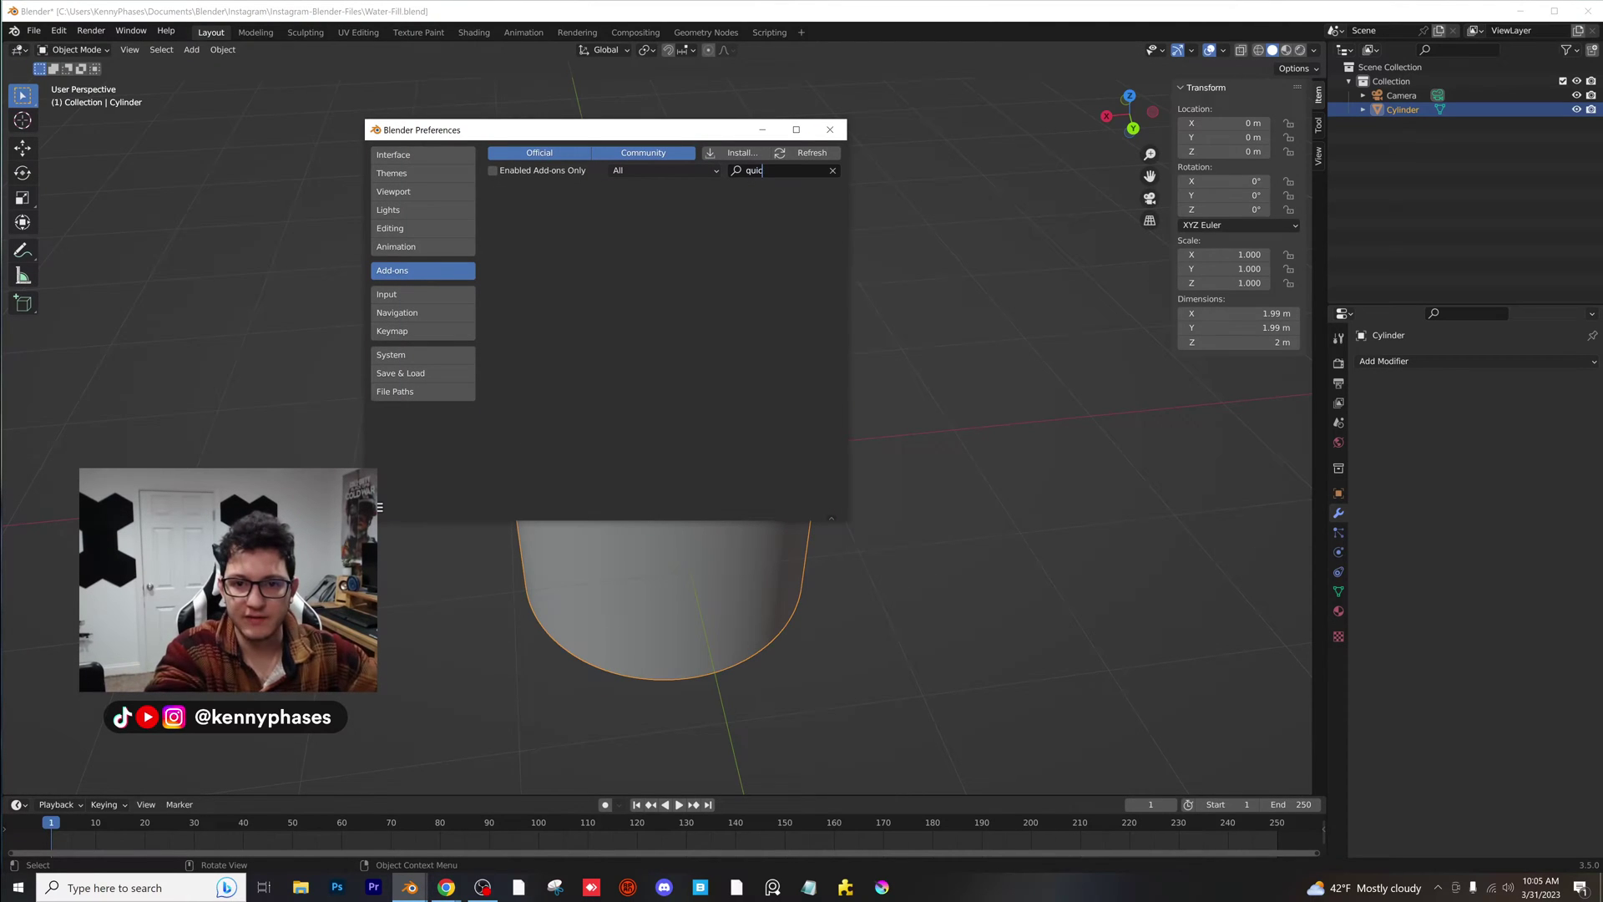
type("liq")
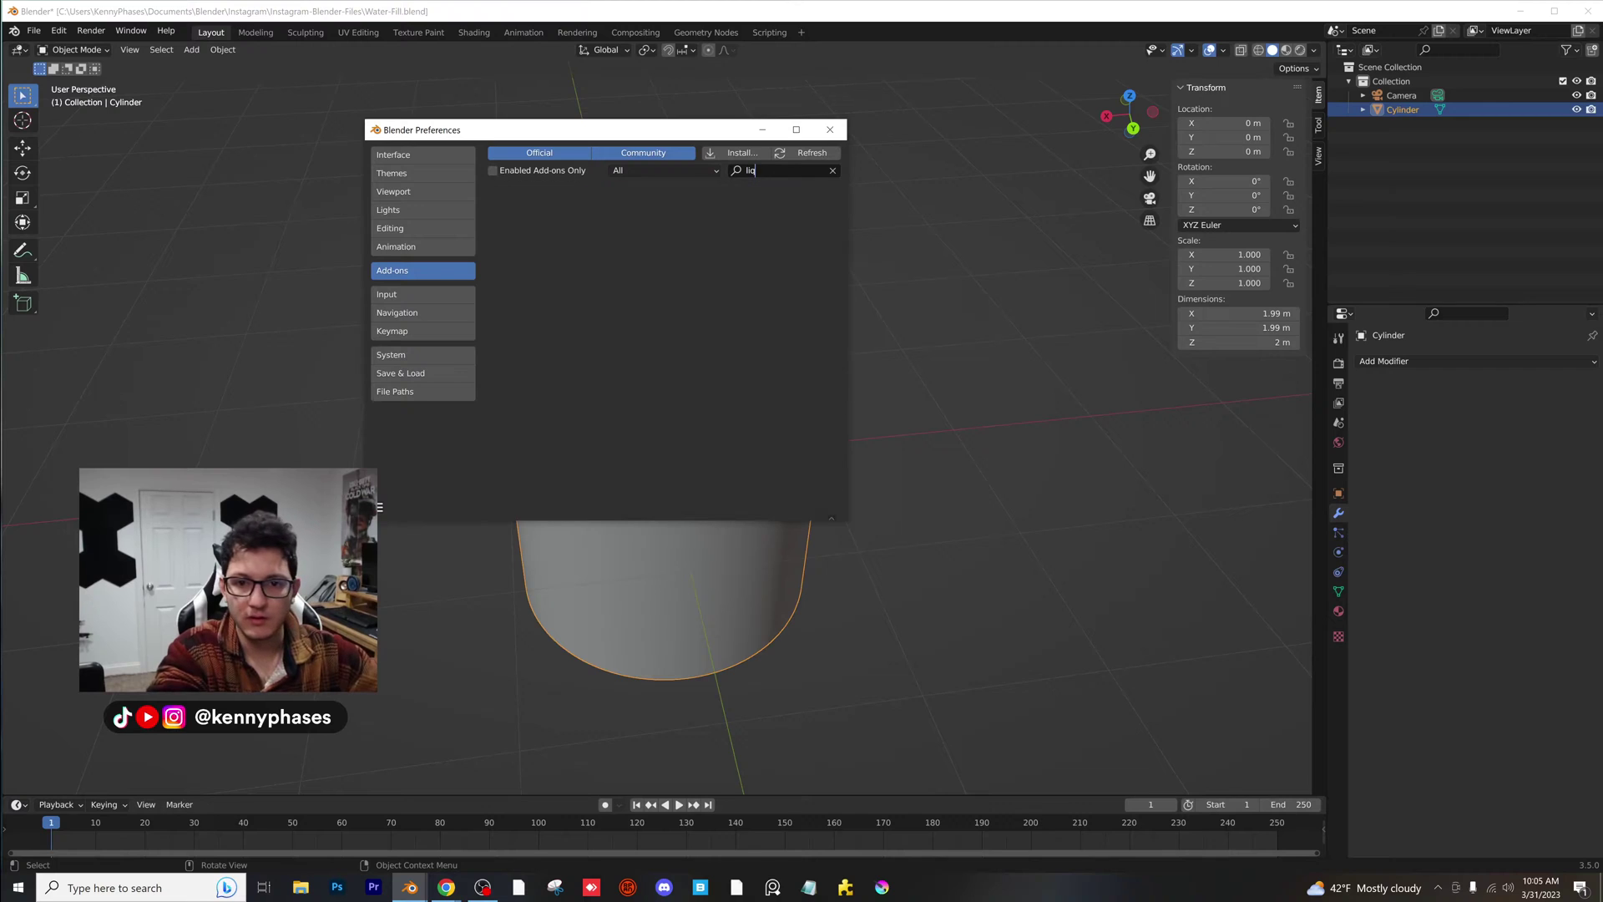
left_click(830, 129)
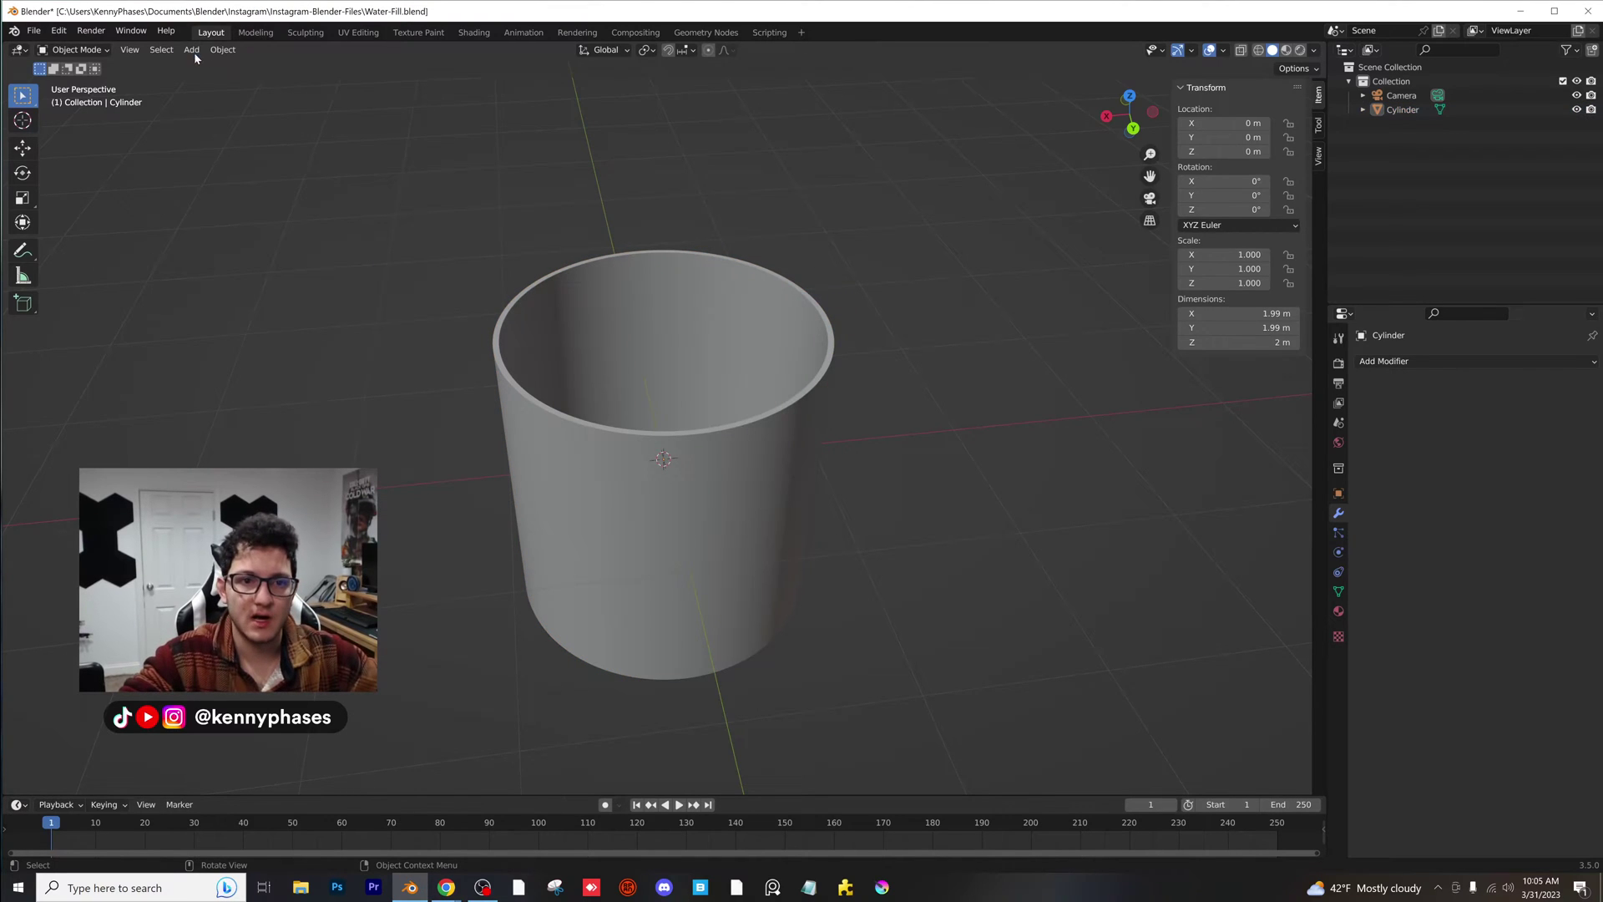
left_click(194, 52)
mouse_move(251, 63)
left_click(334, 63)
key("x")
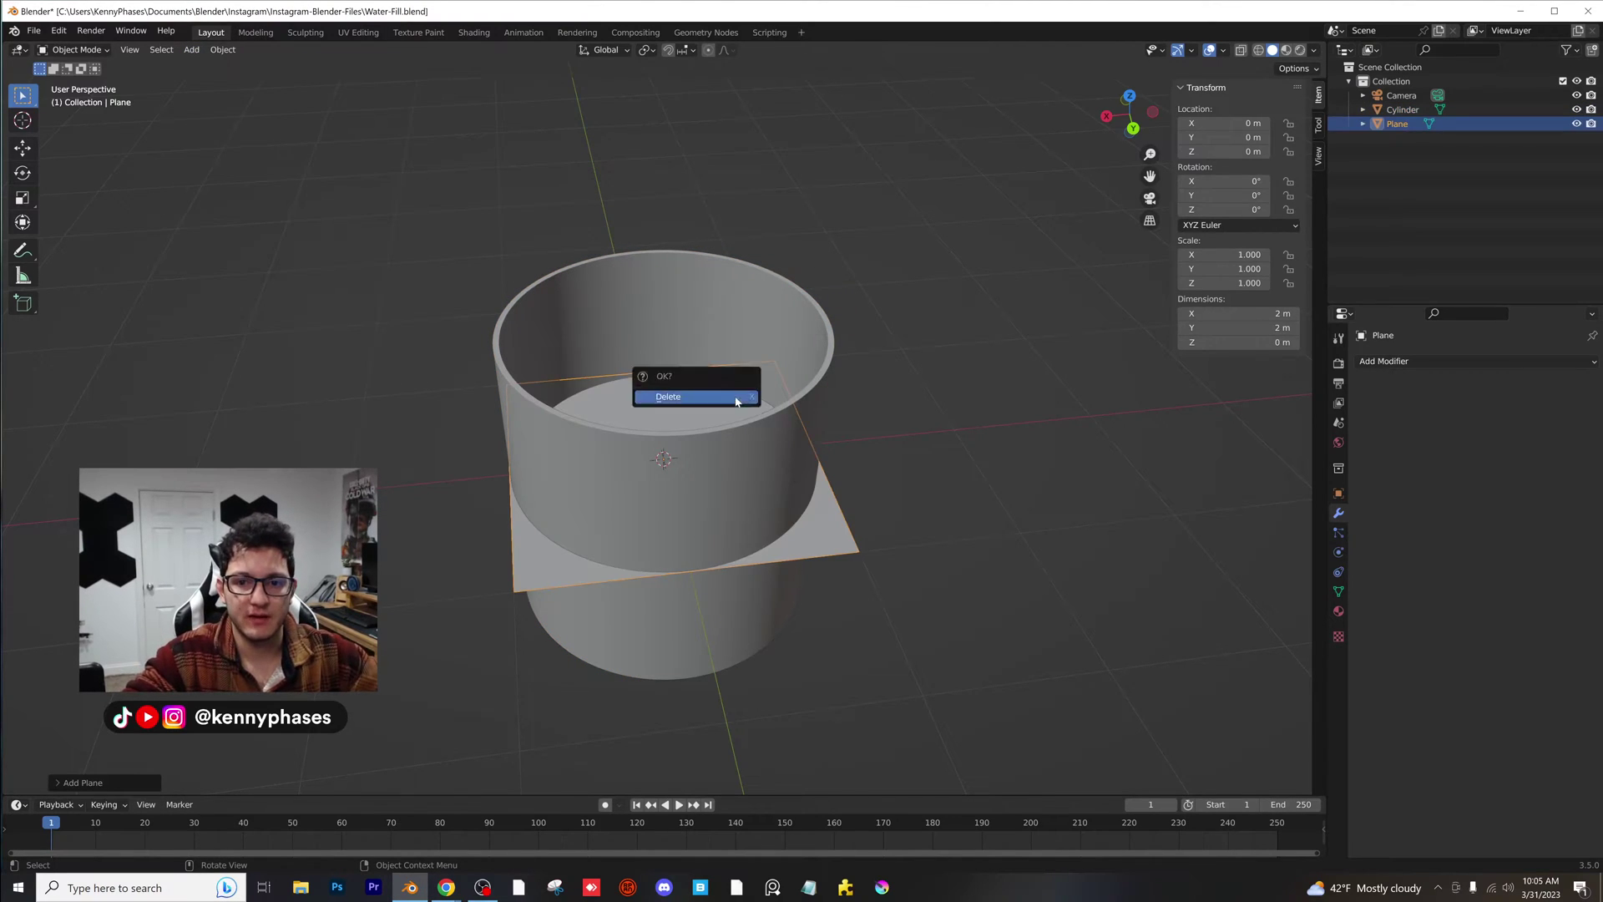
left_click(735, 397)
- Add a cube at the origin and scale it to about 2.11 so it encloses the cup
left_click(191, 49)
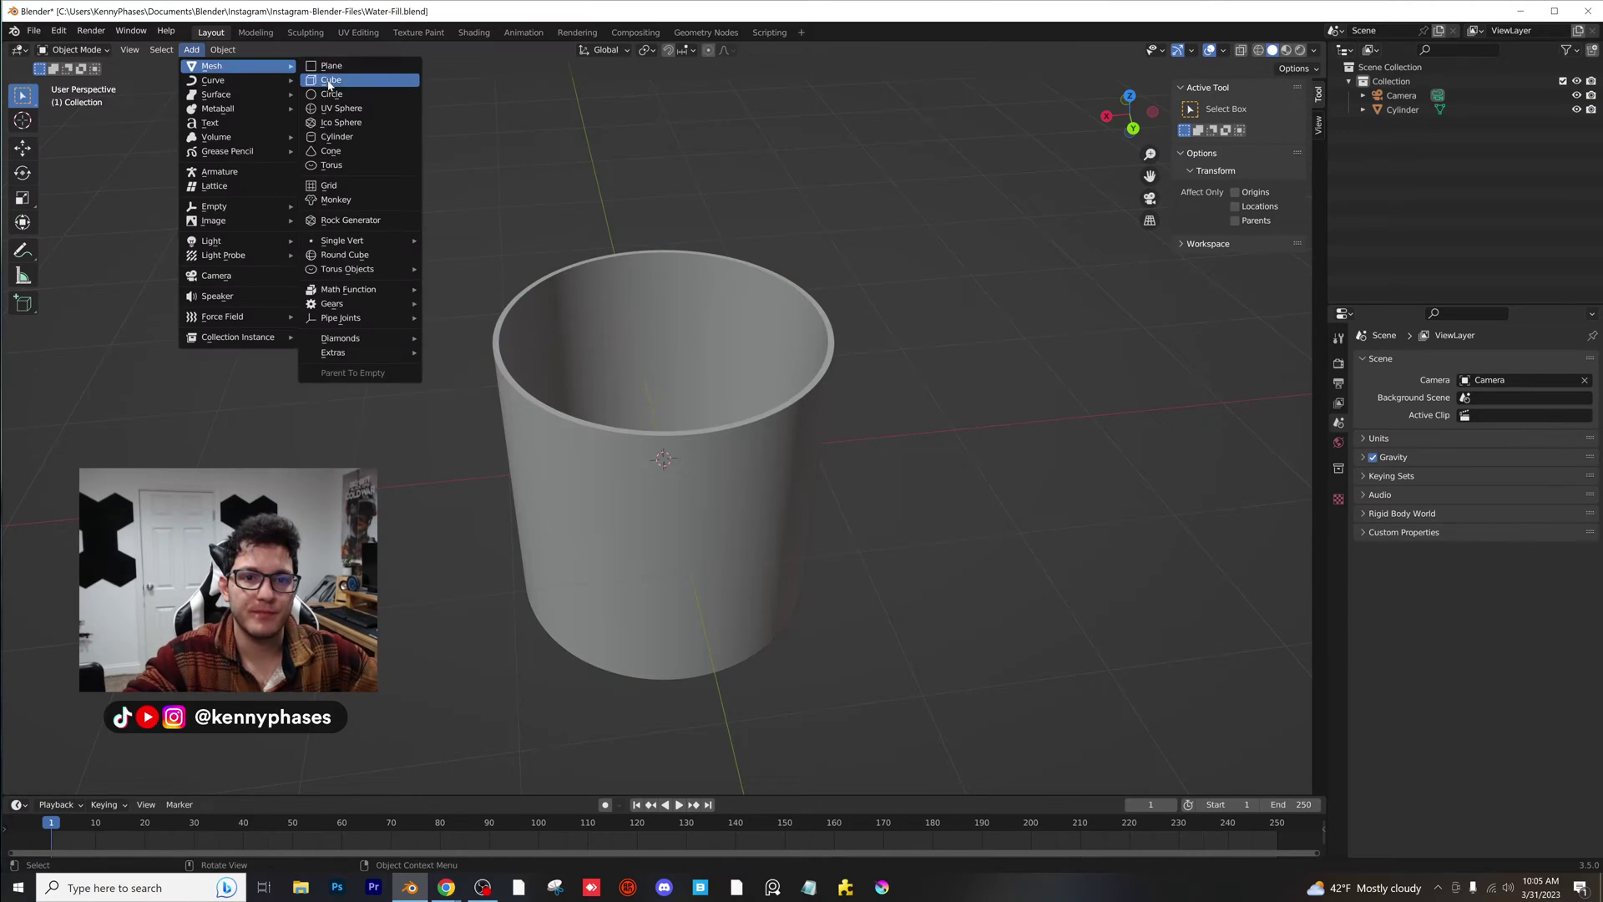
left_click(330, 81)
key("s")
left_click(710, 271)
- Apply the Quick Liquid effect to the cube surrounding the cup
left_click(223, 50)
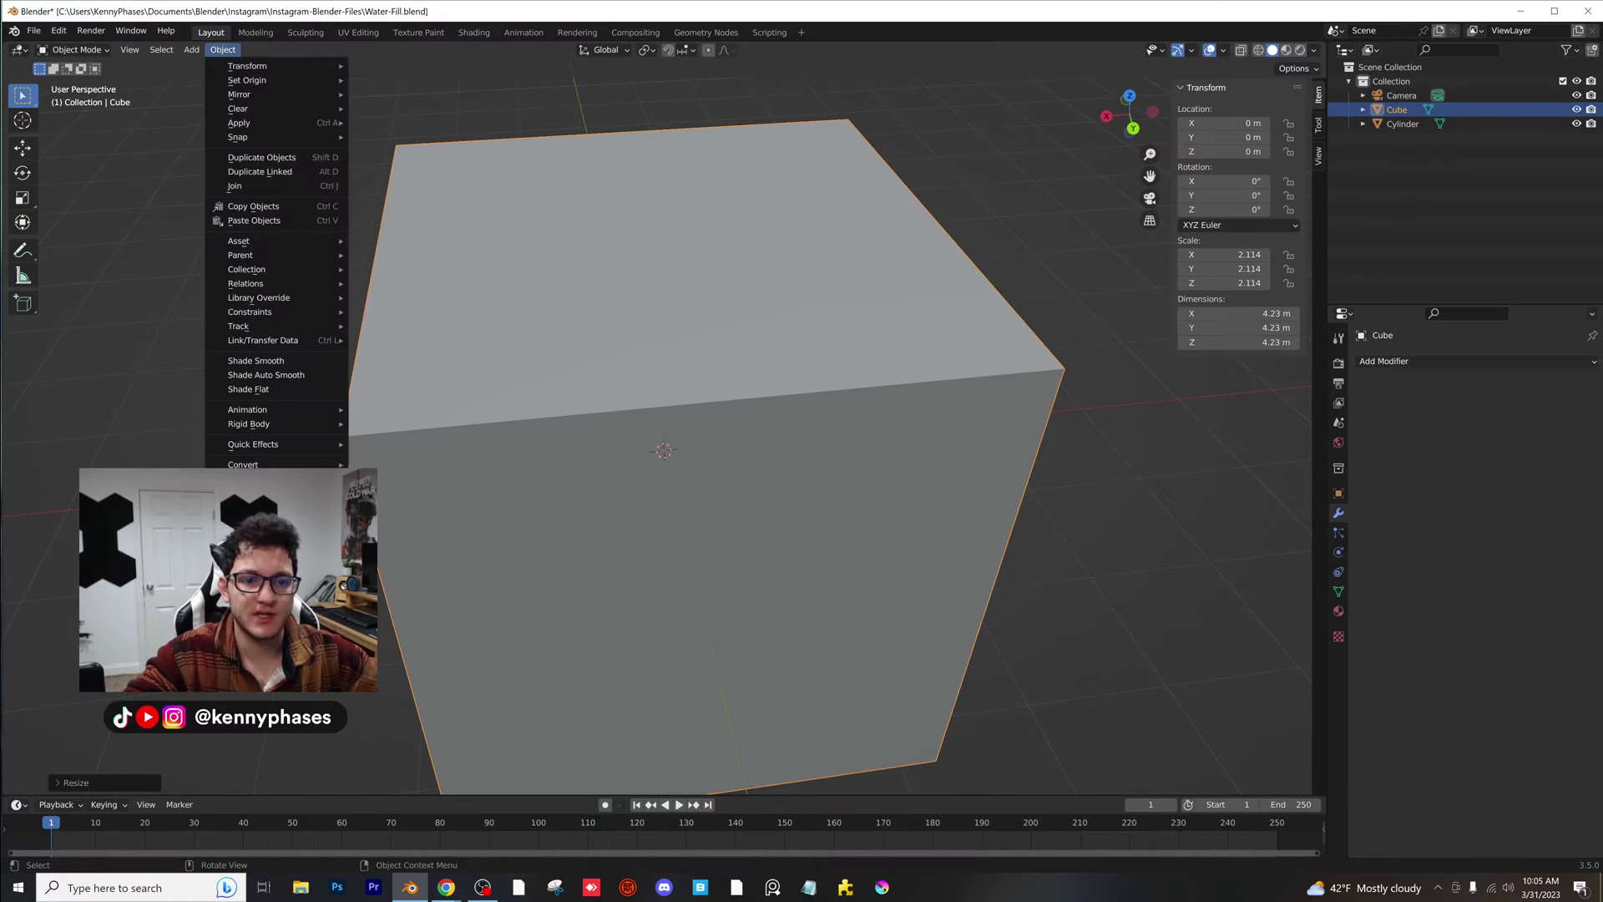
mouse_move(289, 443)
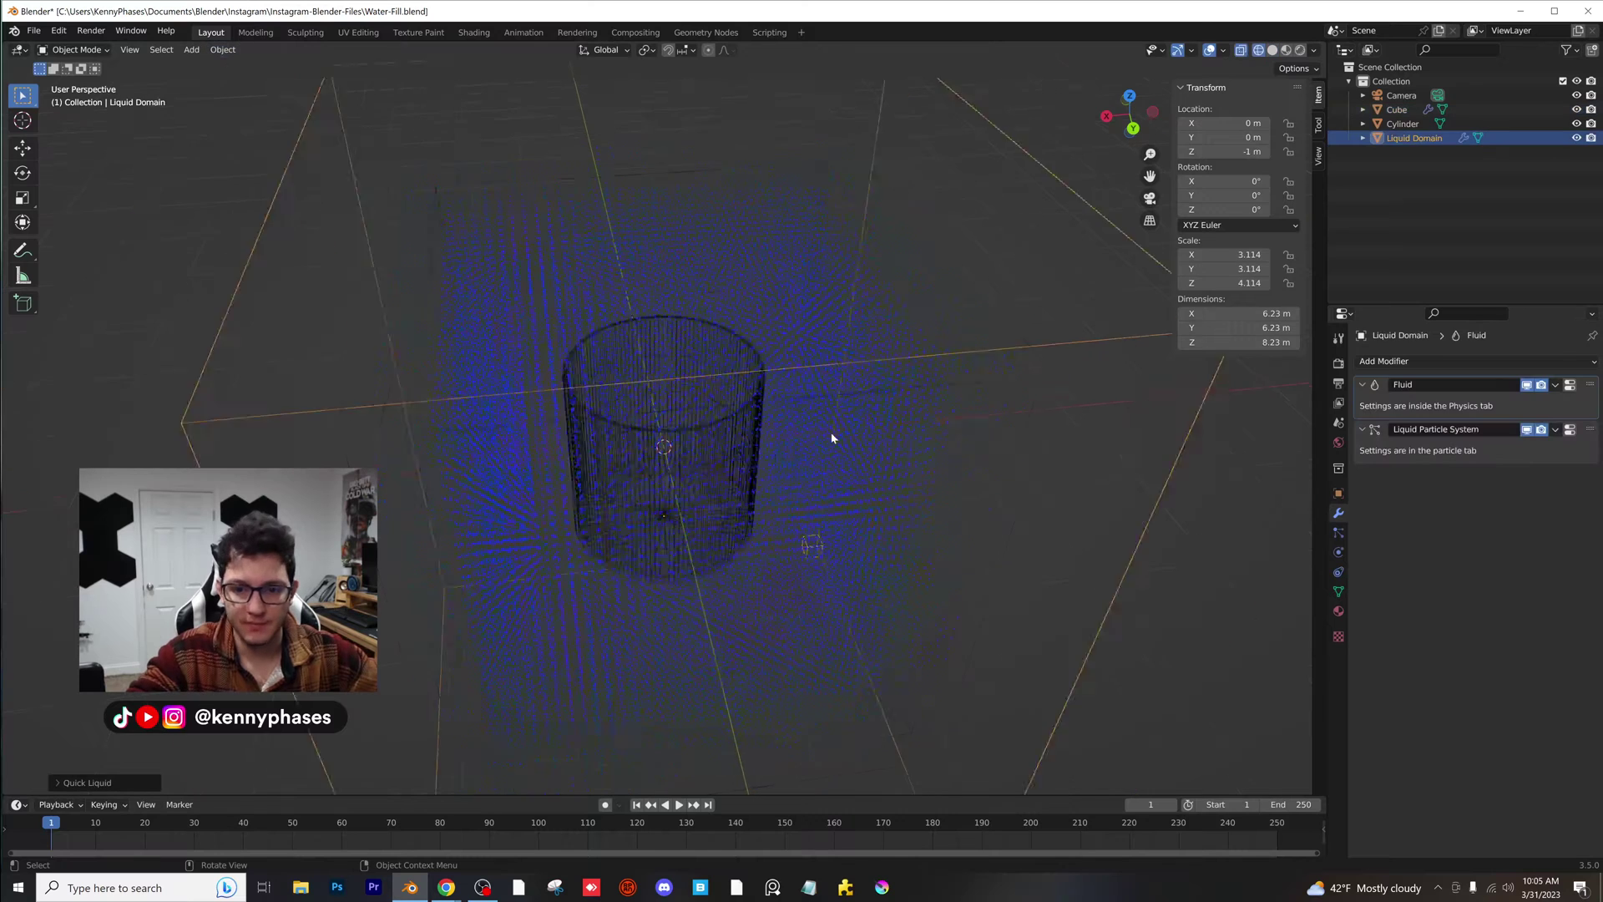
scroll(827, 437, "down", 4)
middle_click_drag(703, 460, 714, 293)
- Play back the liquid simulation to preview it, then return to the first frame
key("space")
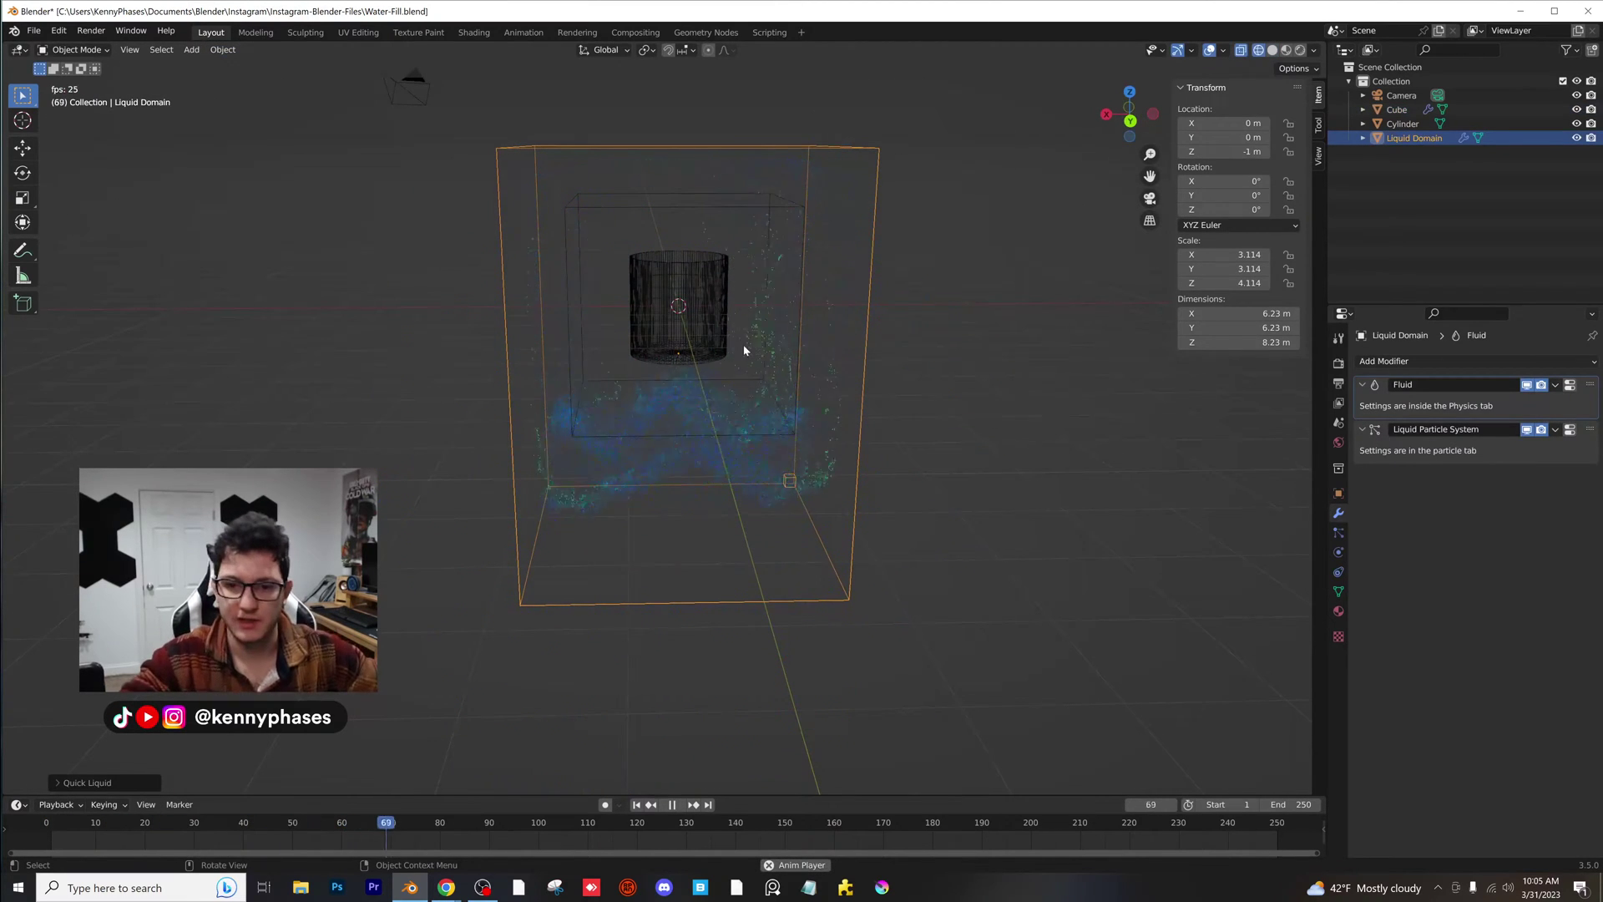
key("space")
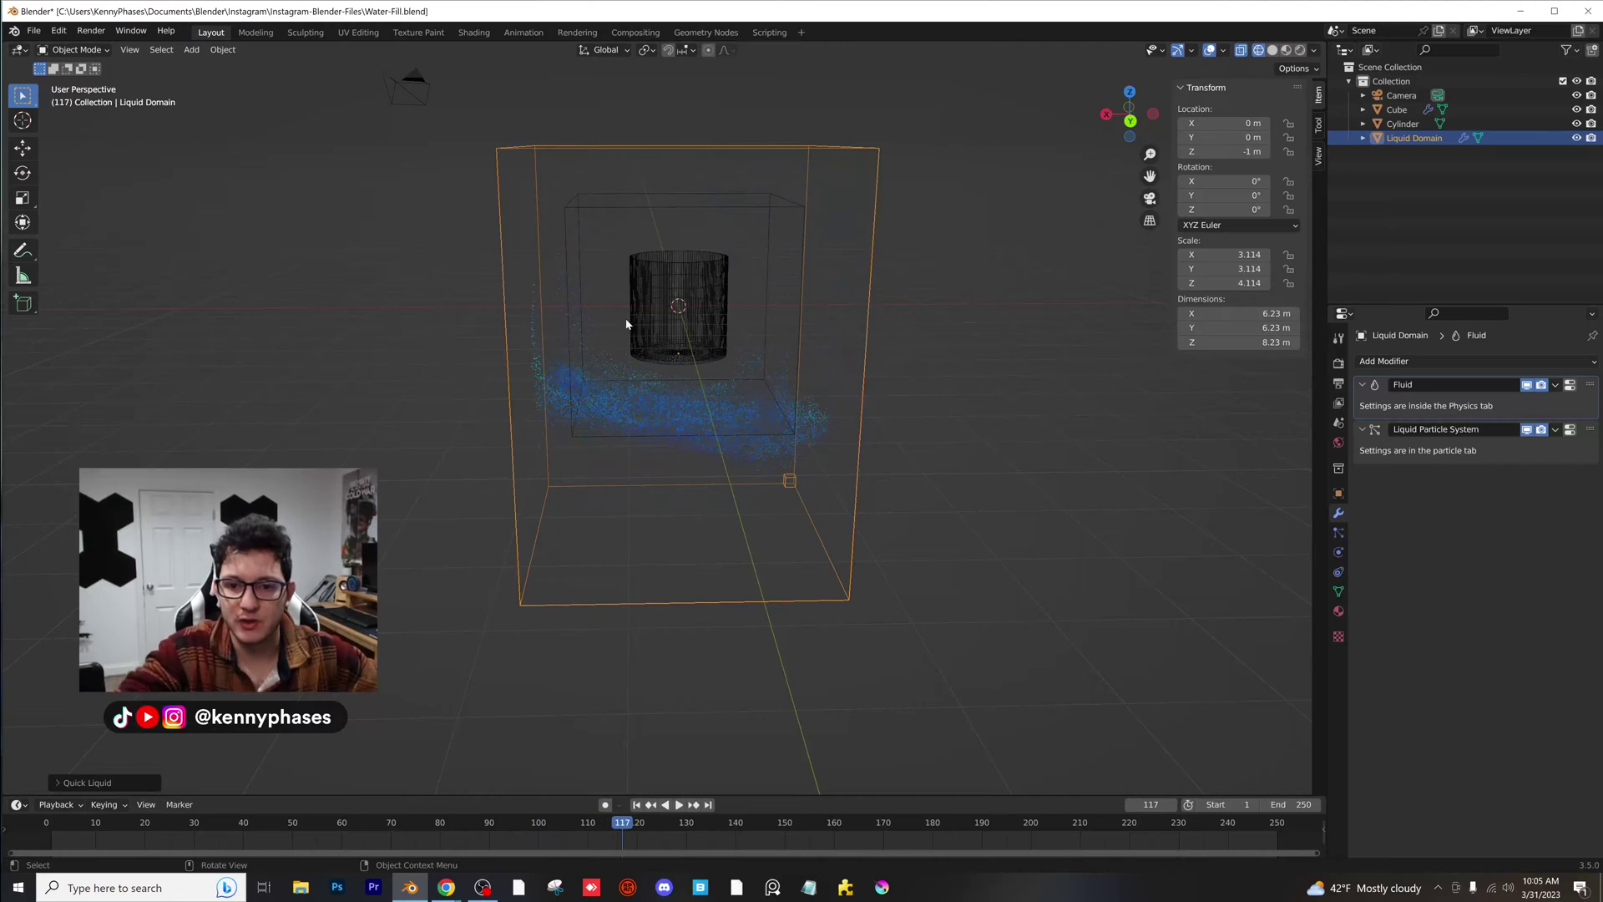
scroll(664, 314, "up", 1)
scroll(664, 316, "down", 1)
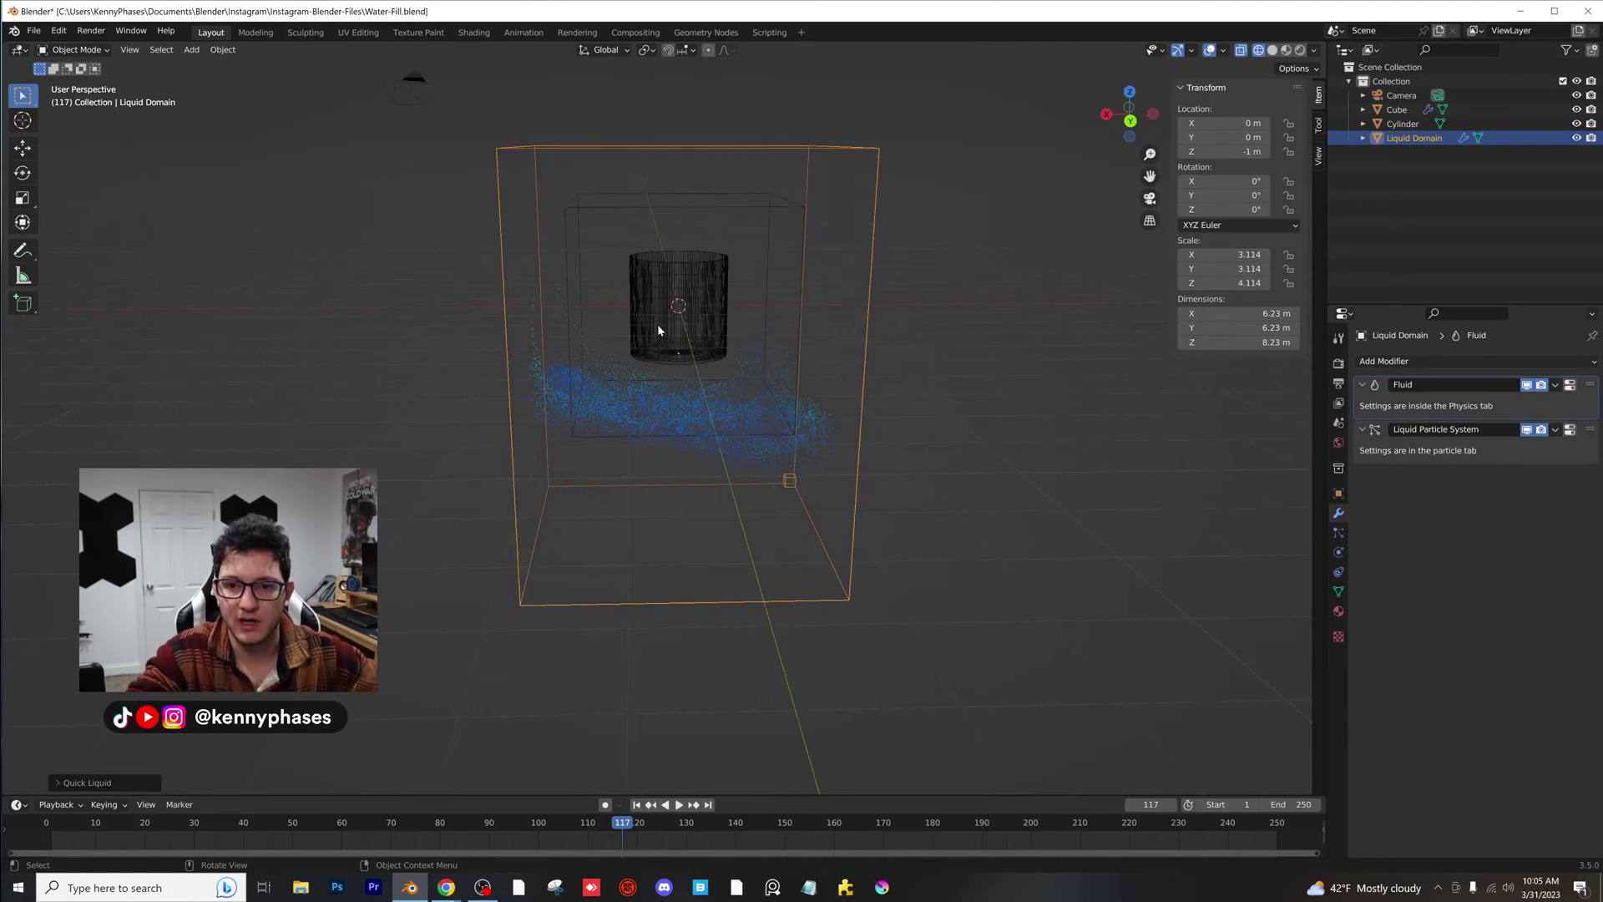
key("shift+Left")
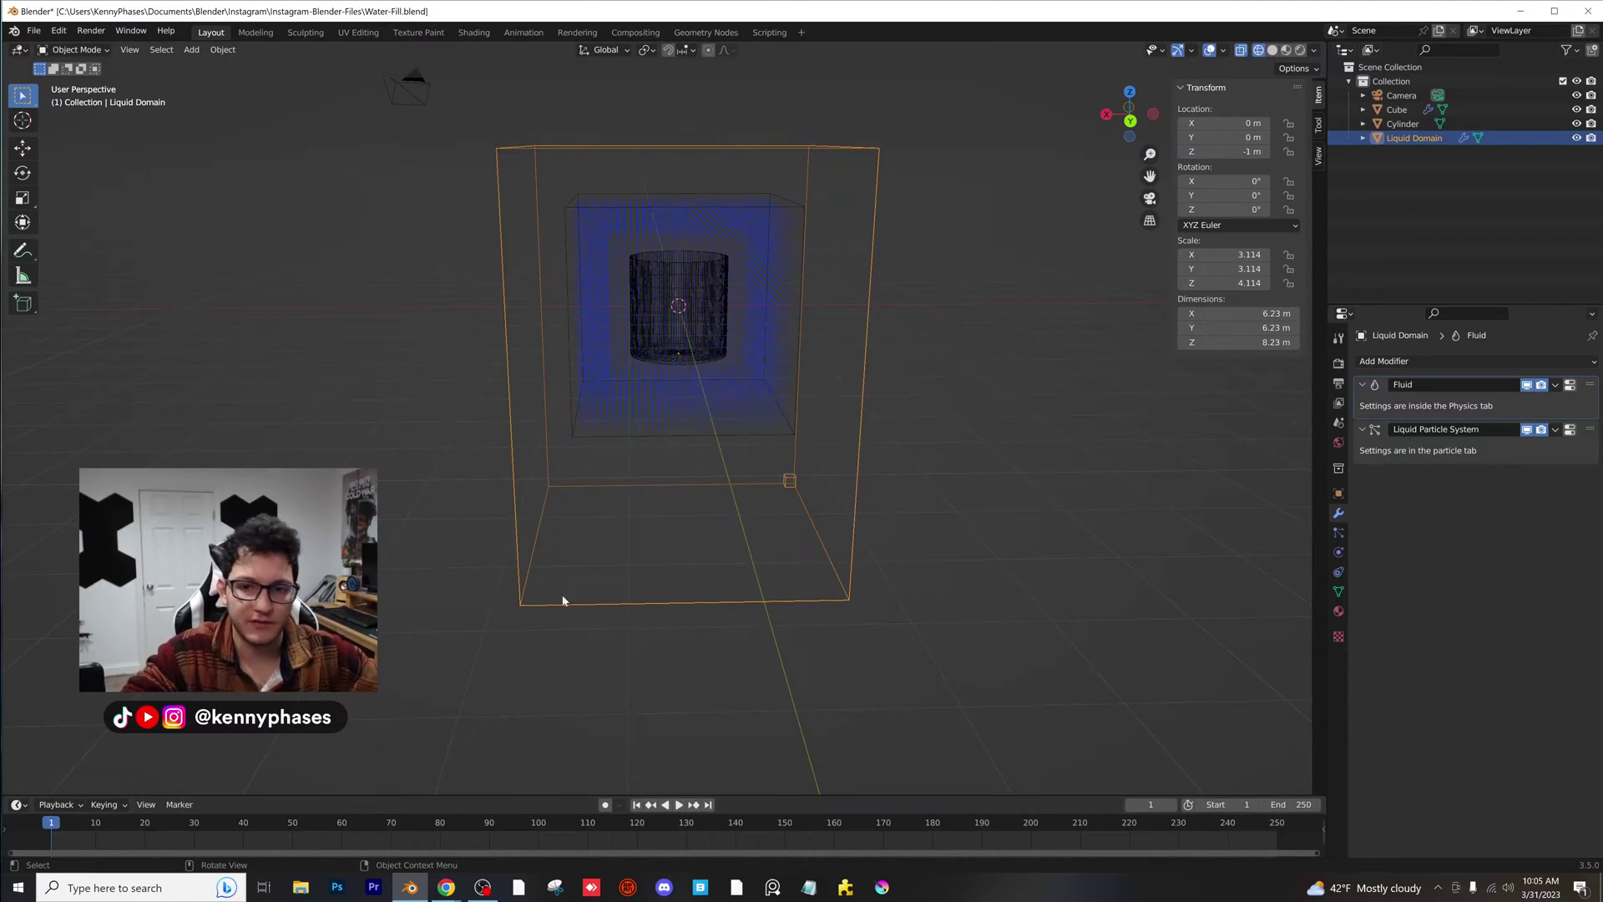
- Set the liquid domain's cache location to a new Desktop folder named wdiuwehiuewhd
left_click(1339, 552)
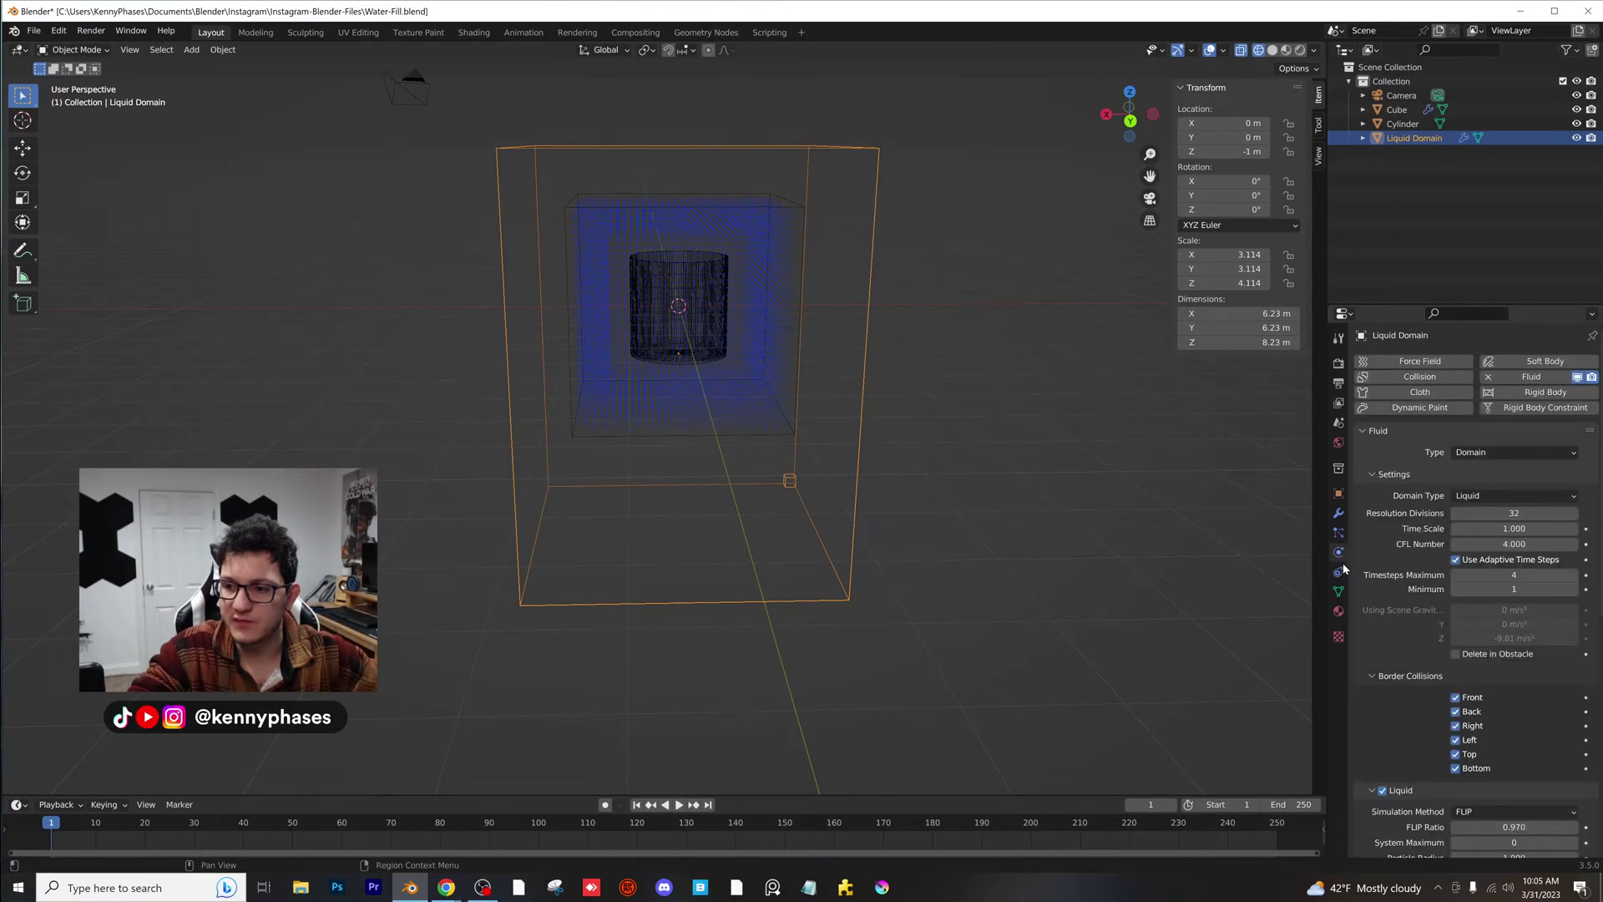
scroll(1445, 580, "down", 4)
scroll(1453, 559, "down", 4)
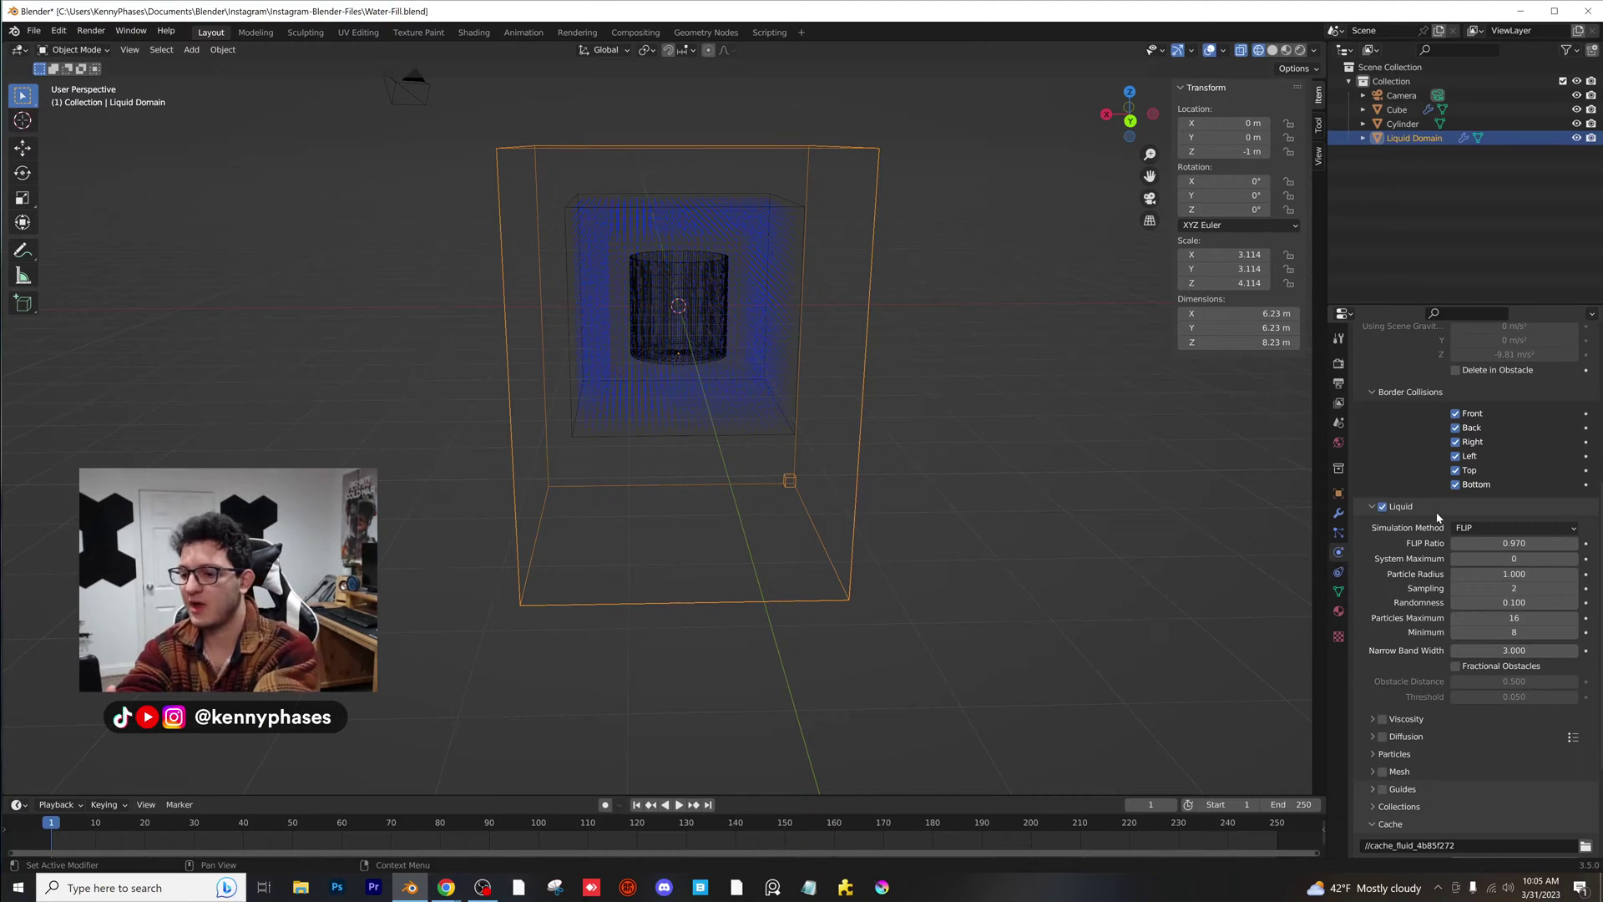
scroll(1465, 648, "down", 4)
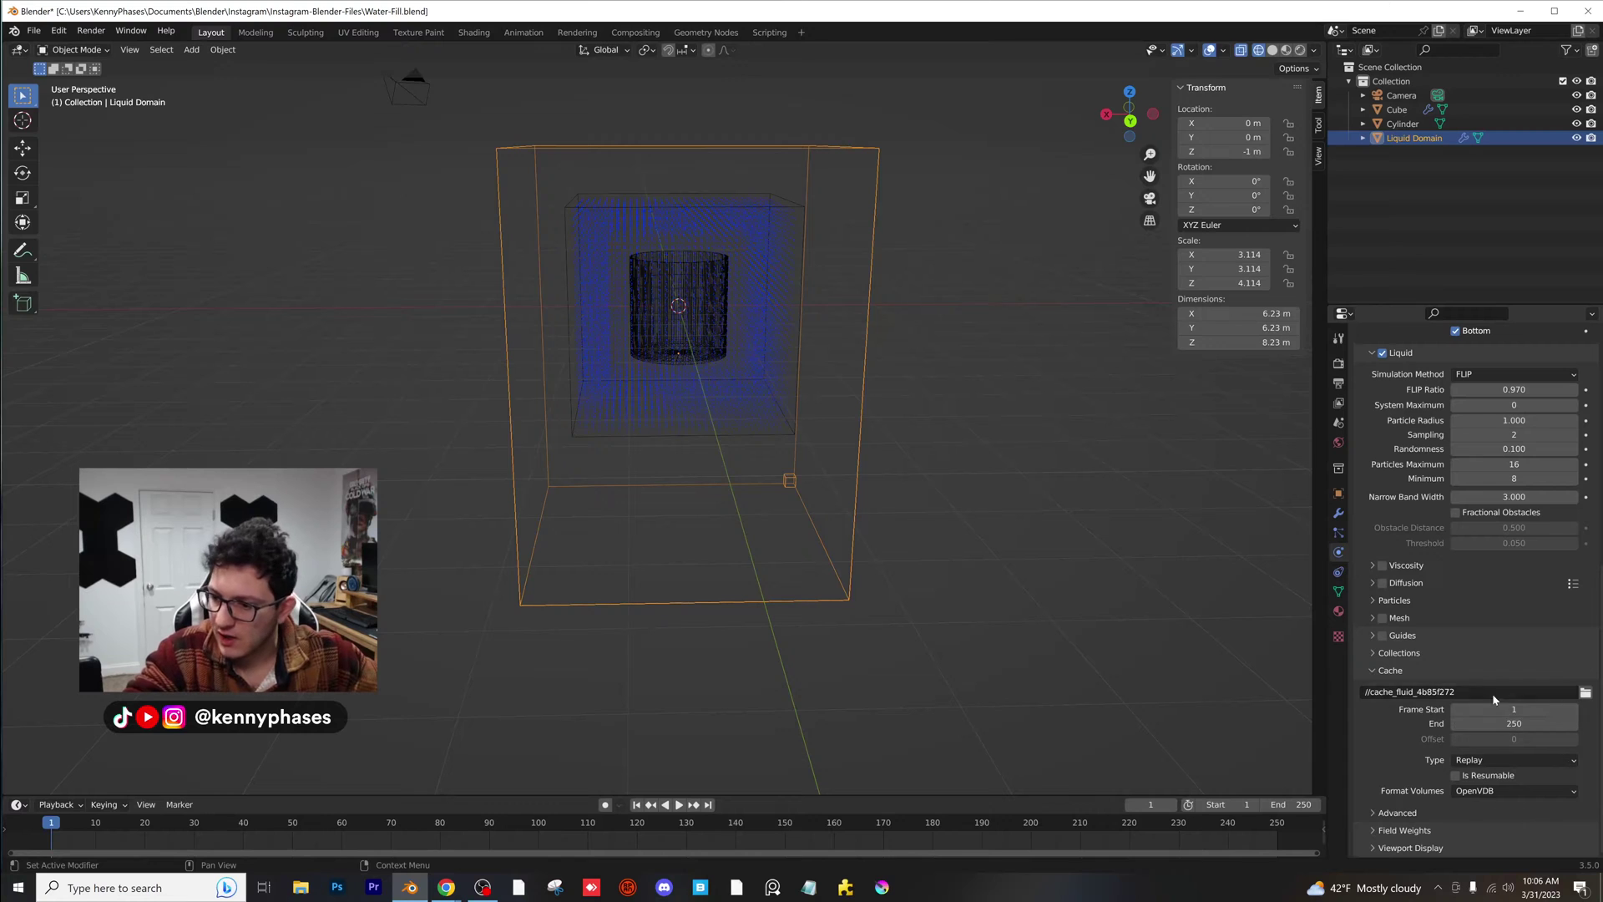
left_click(1585, 692)
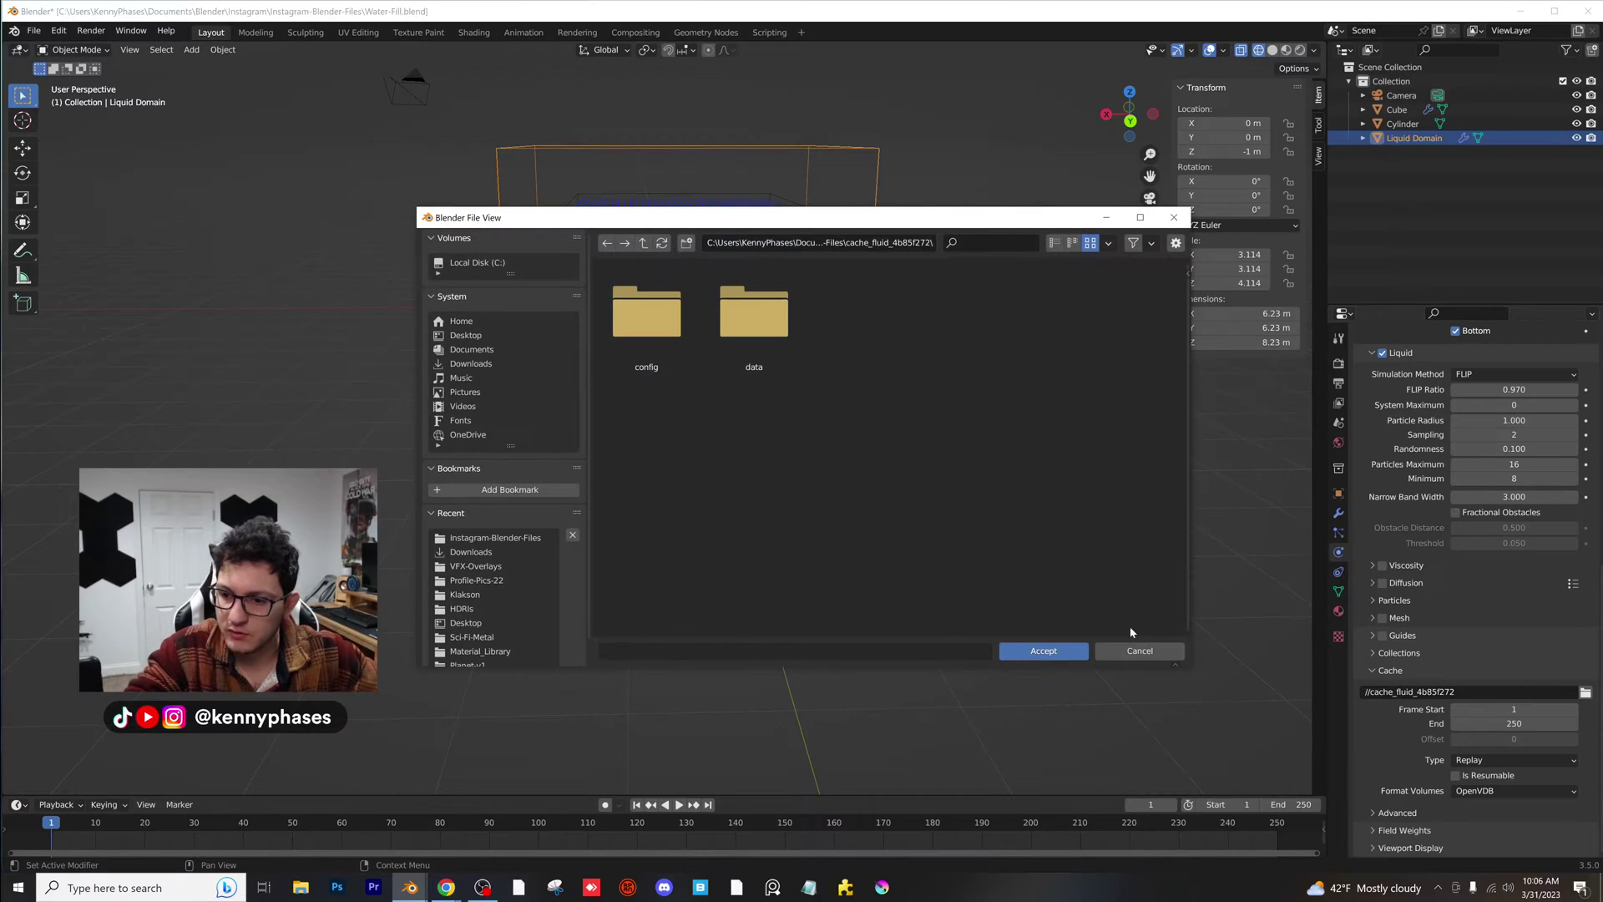
left_click(467, 335)
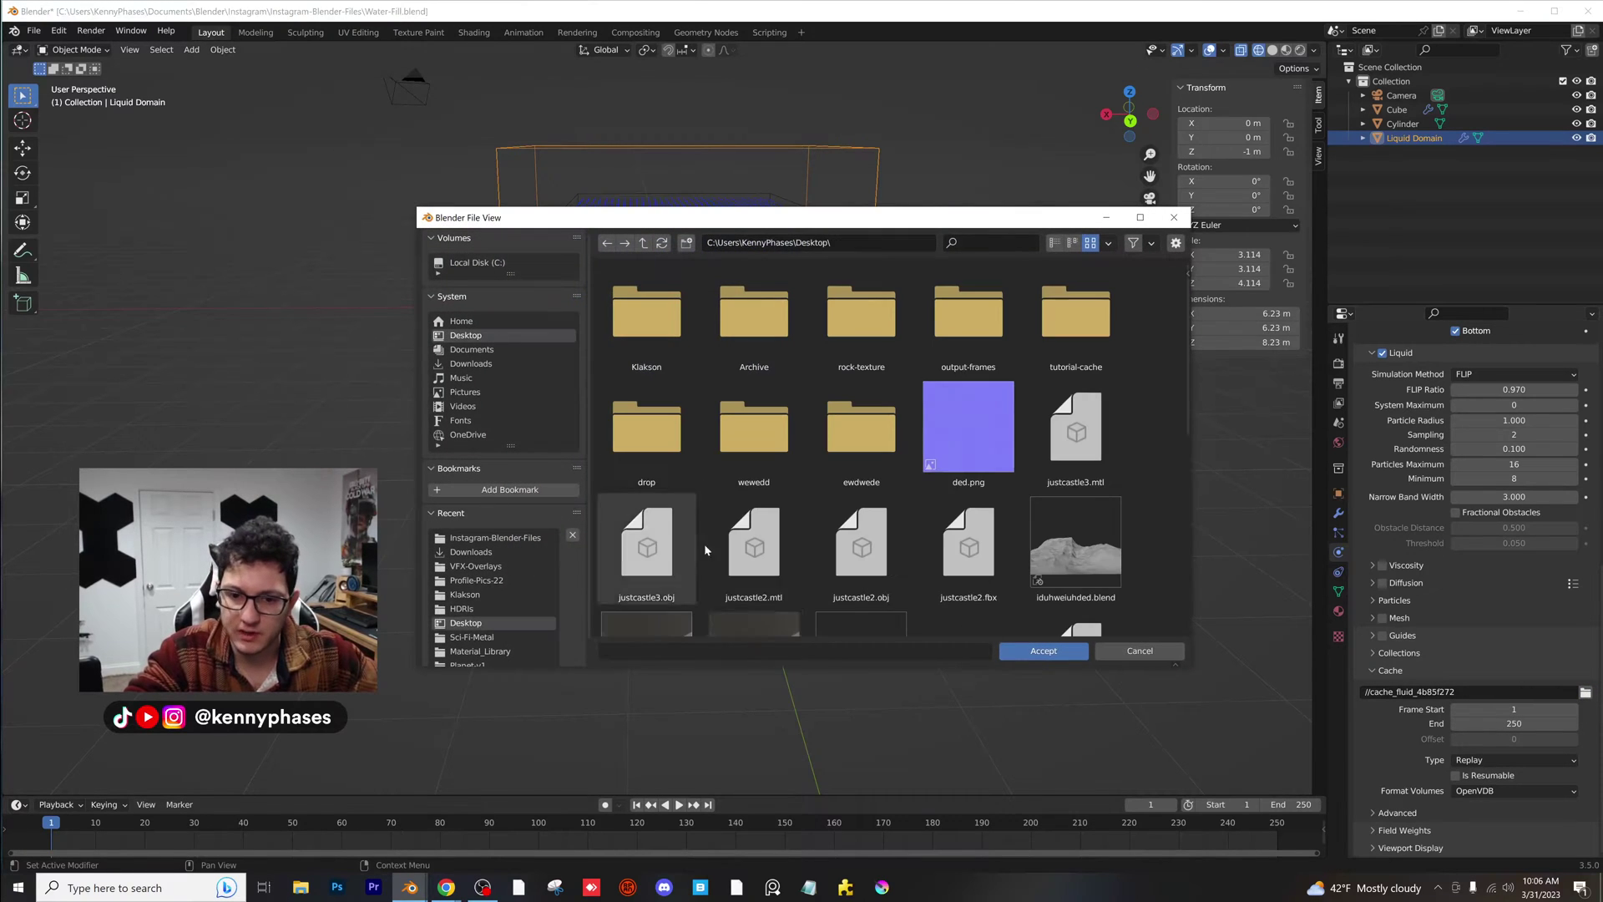
left_click(687, 243)
type("wdiuwehiuewhd")
key("Return")
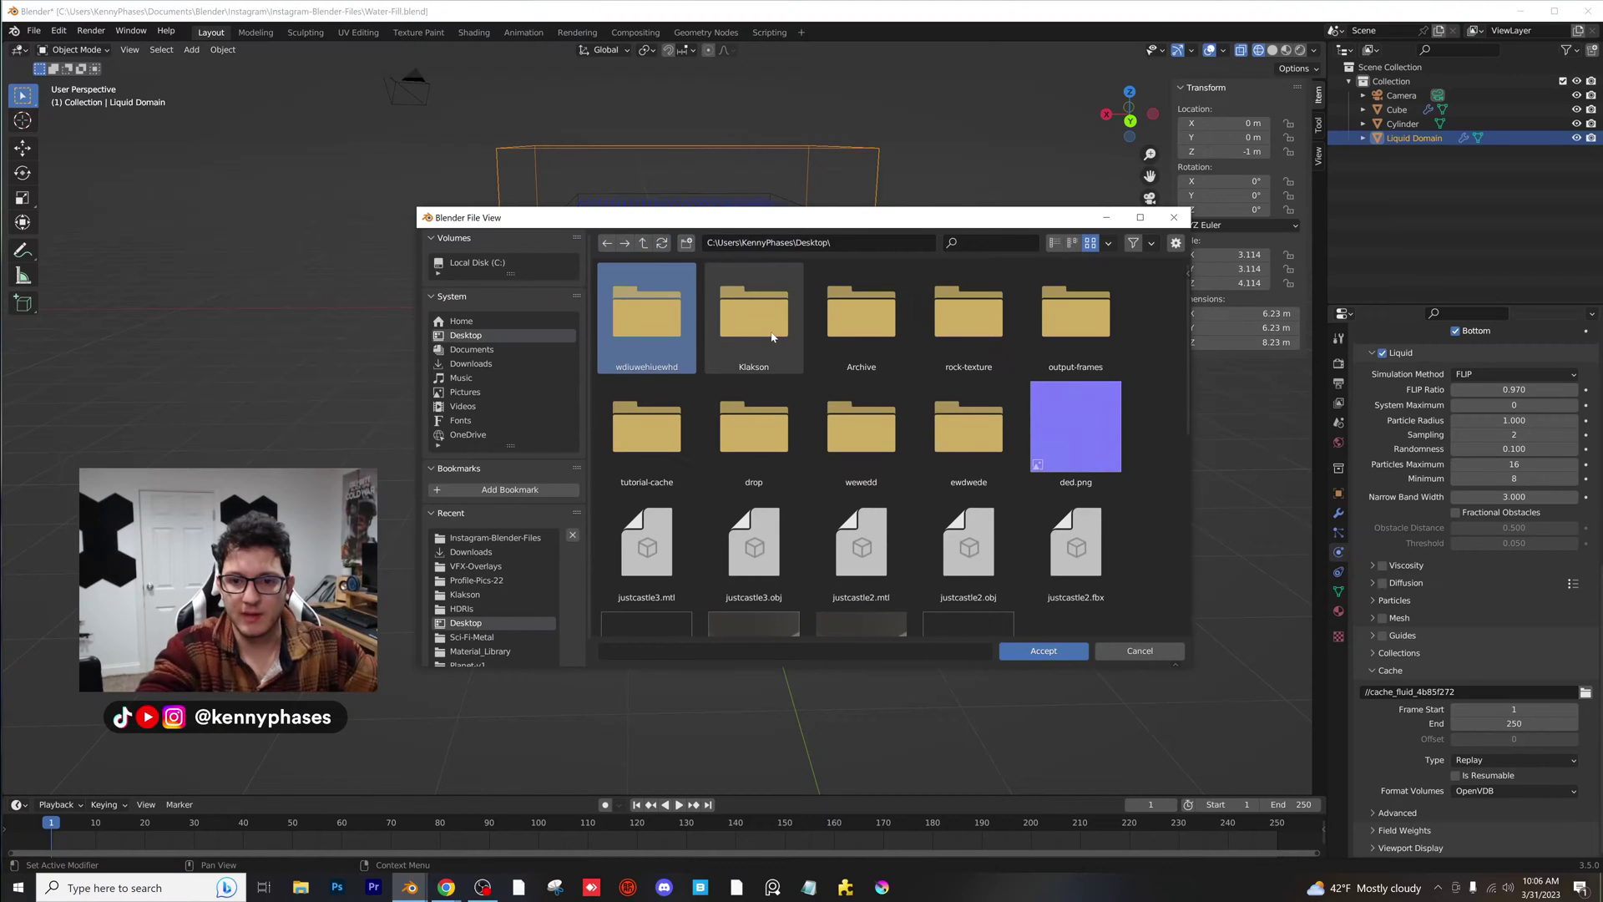
double_click(608, 303)
left_click(1044, 650)
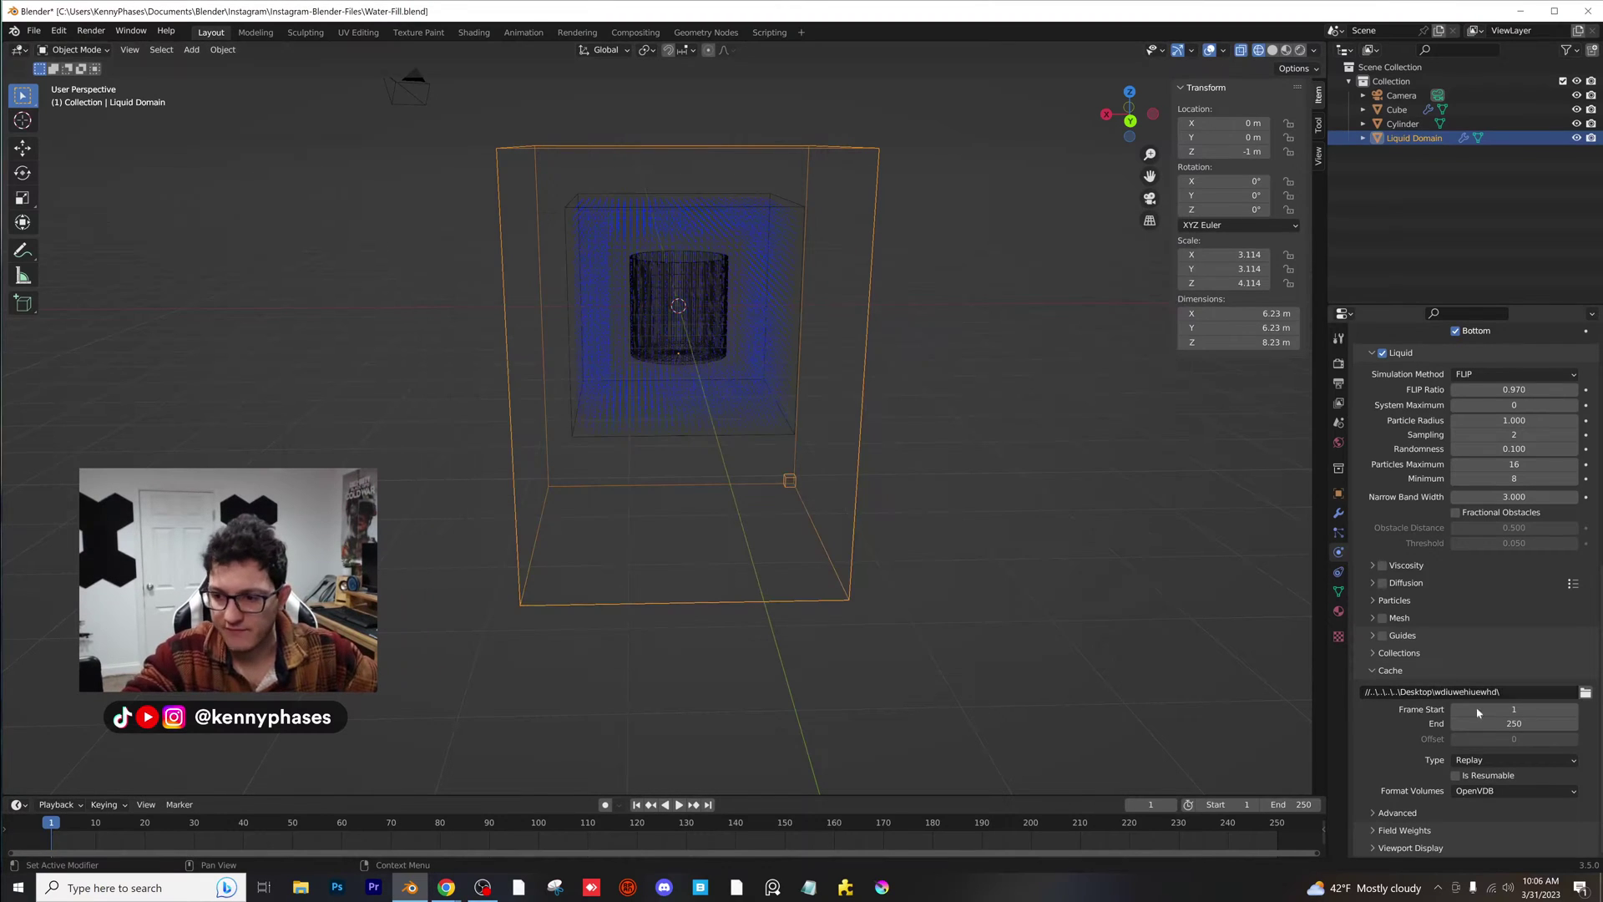
- Set the domain's cache end frame to 100 and the cache type to All
left_click(1516, 723)
type("10")
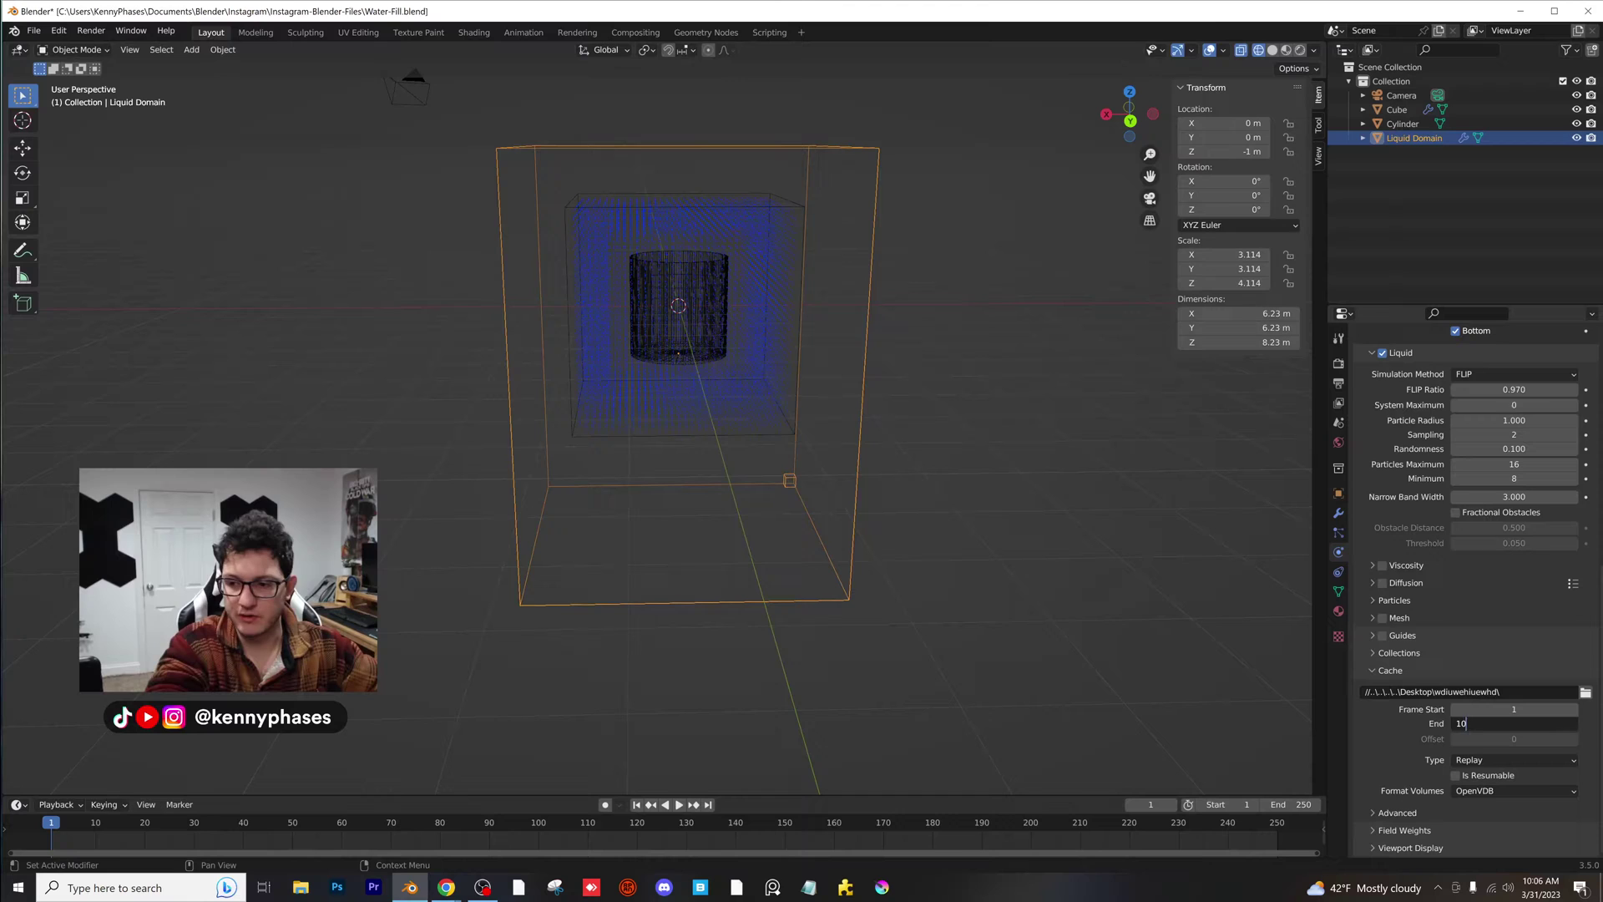
type("0")
key("Return")
left_click(1525, 760)
left_click(1500, 781)
scroll(1499, 797, "up", 1)
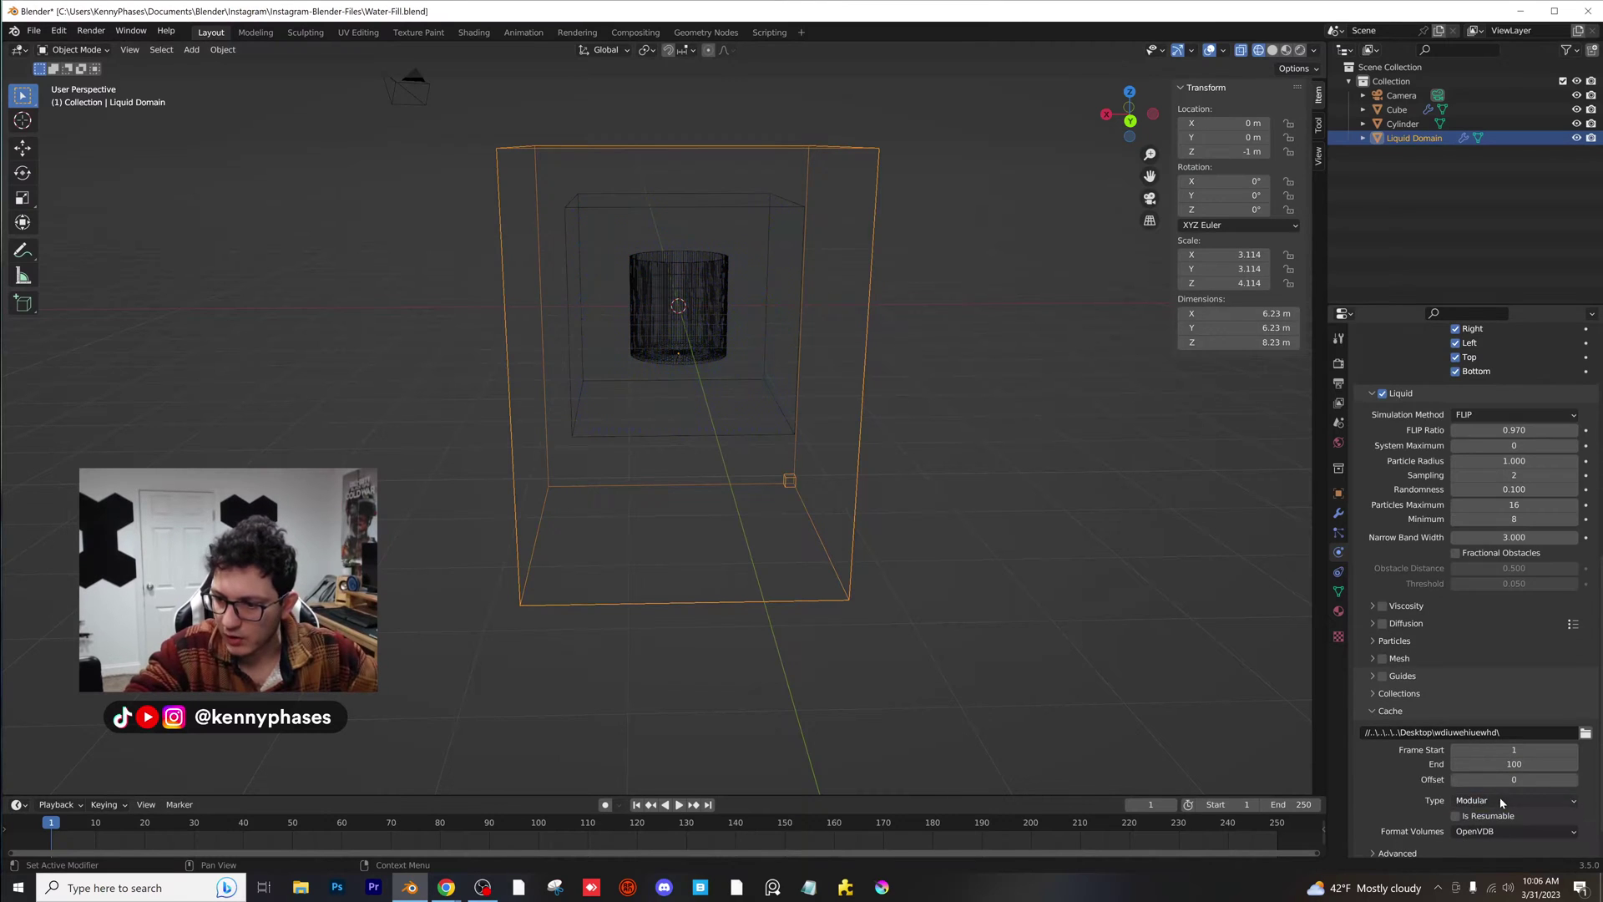
left_click(1507, 805)
left_click(1491, 754)
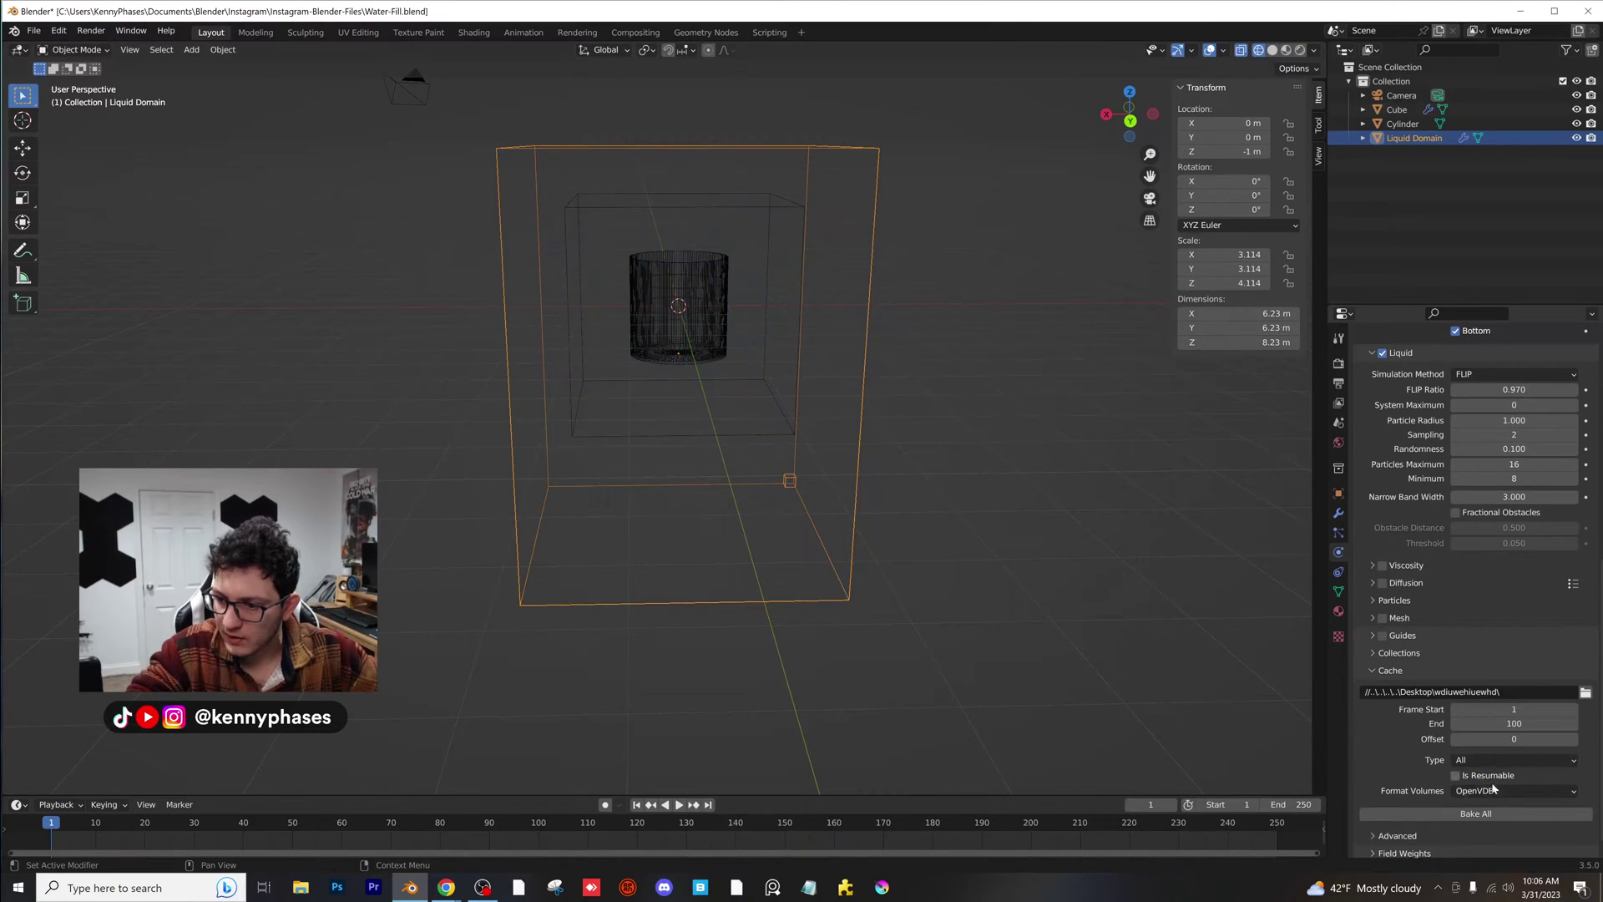
- Save the file and bake the whole liquid simulation, then preview it and rewind to frame 0
key("ctrl+s")
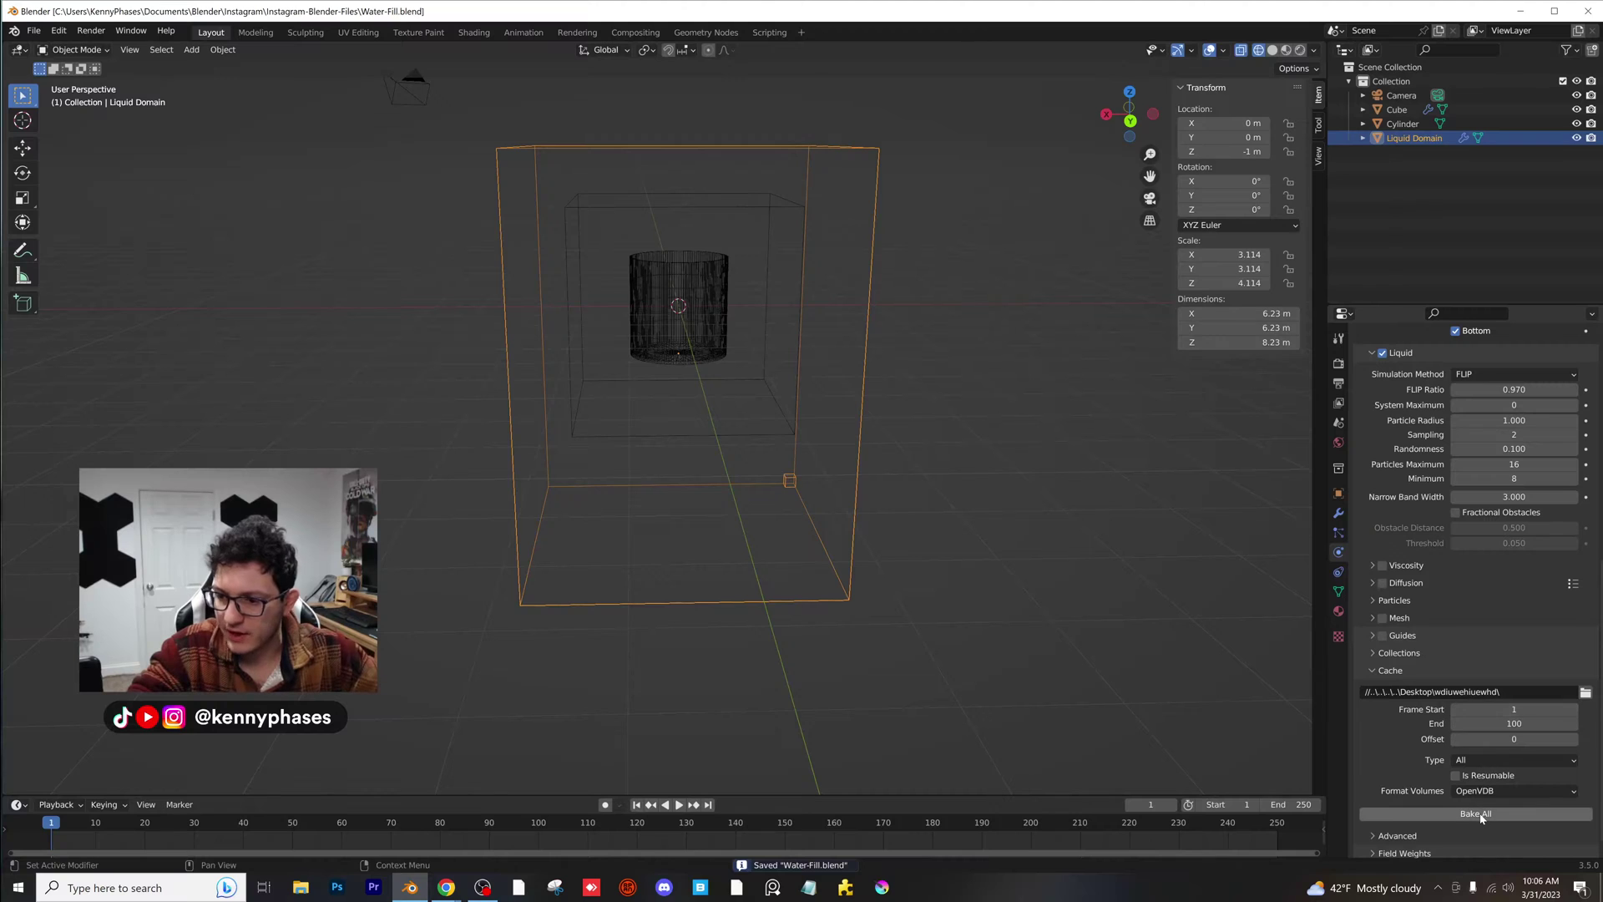
left_click(1482, 818)
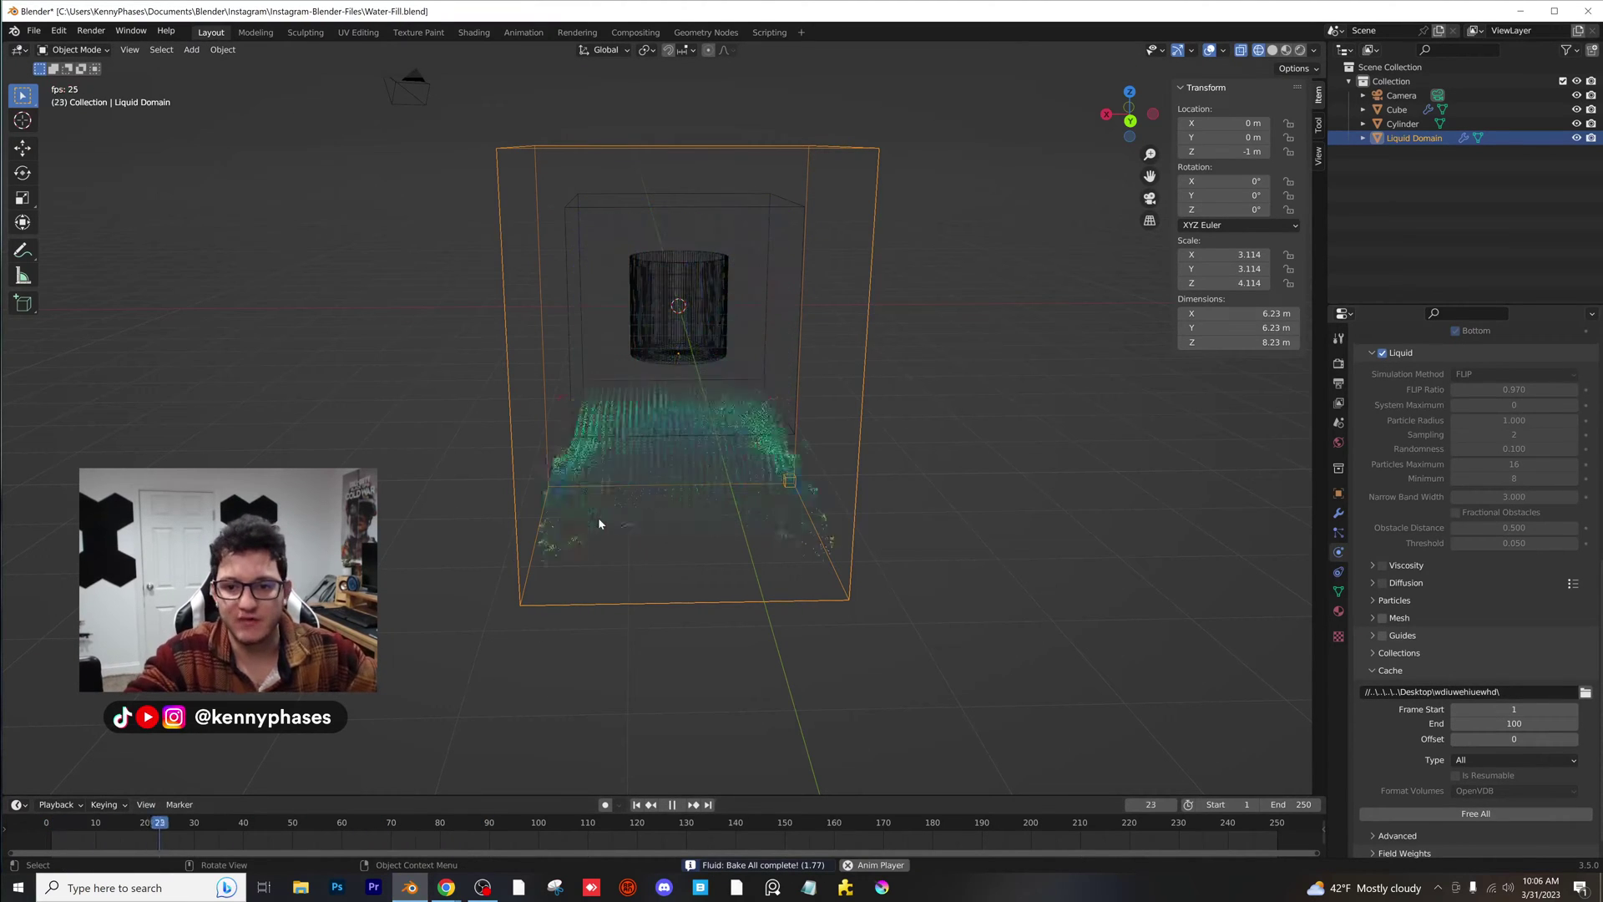
key("space")
left_click(47, 826)
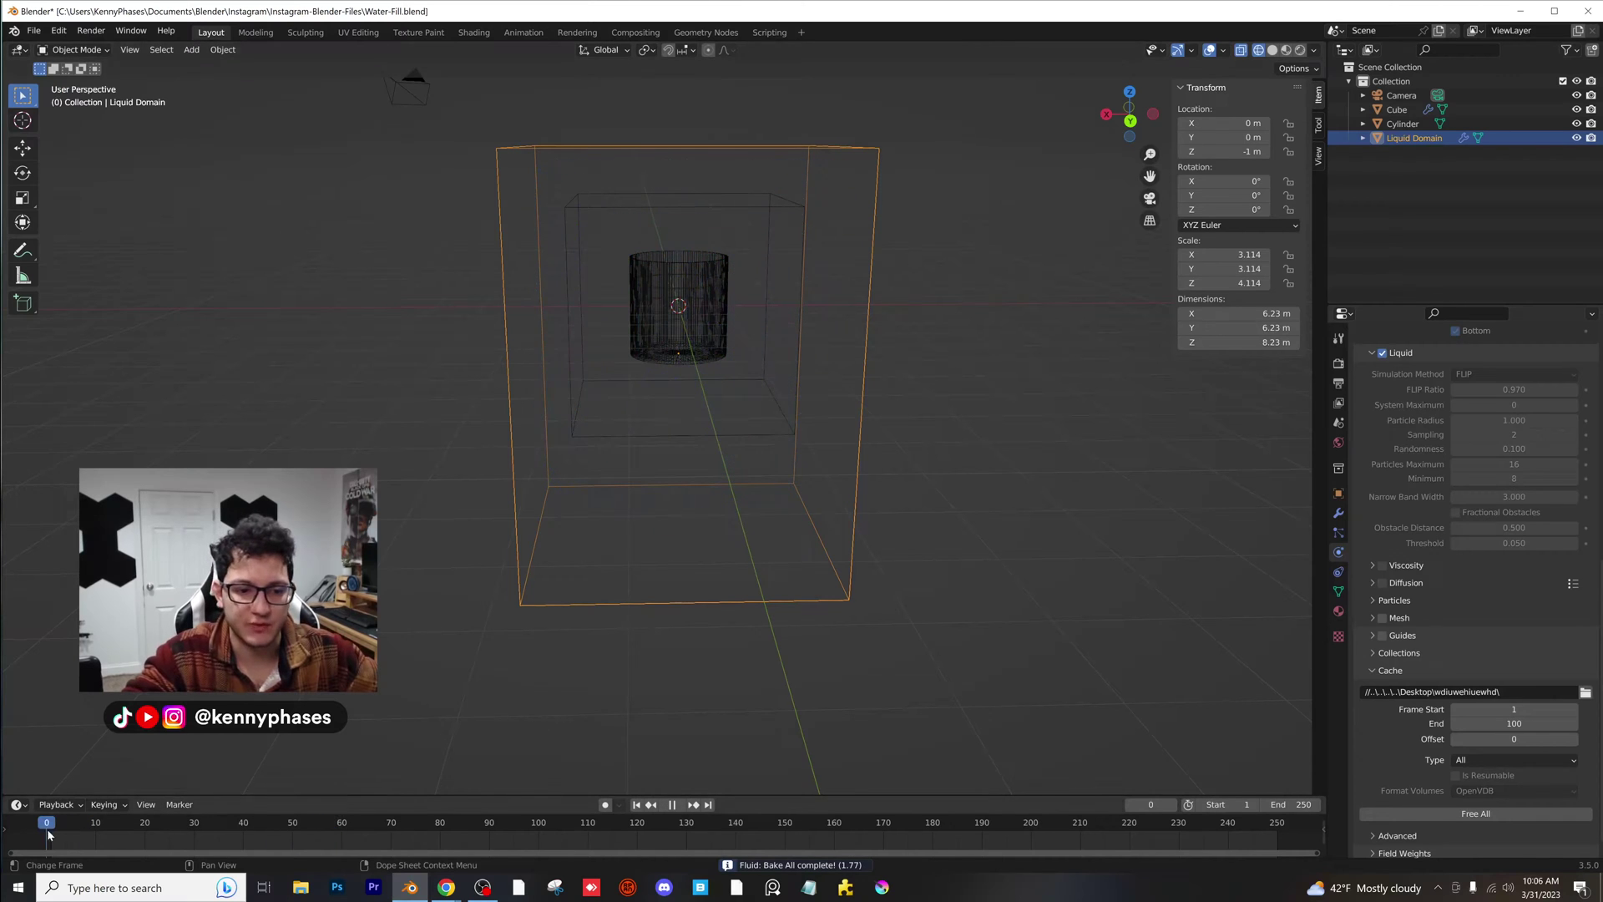
- Free the baked simulation and move the cup down to about -3.25 m on Z, near the domain's floor
left_click(1476, 813)
scroll(706, 393, "up", 3)
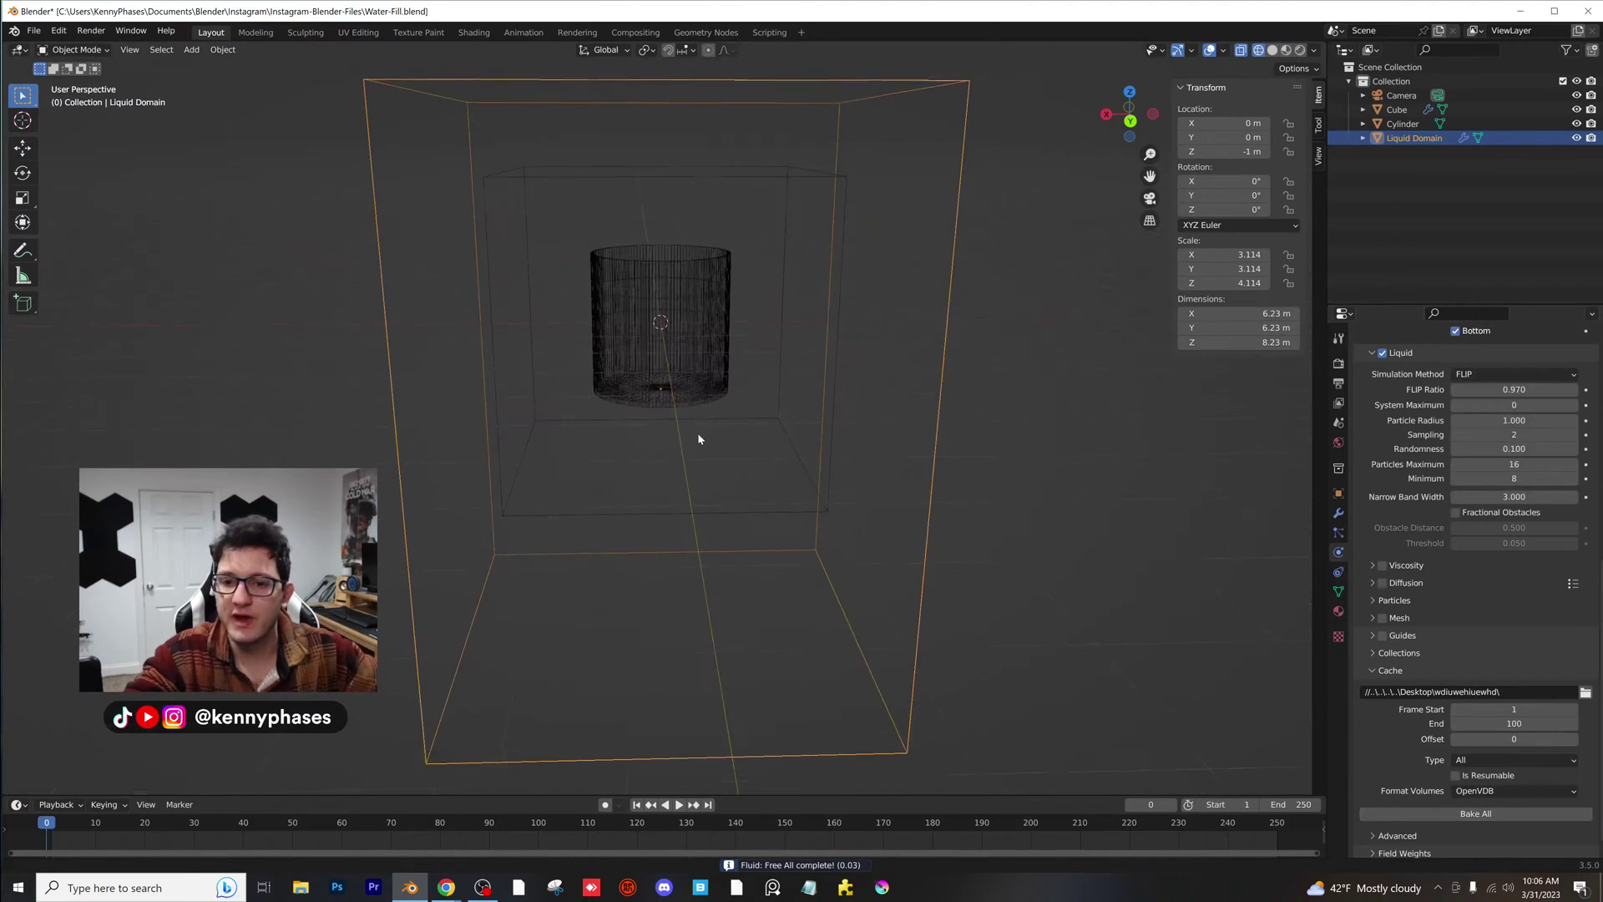
left_click(1137, 122)
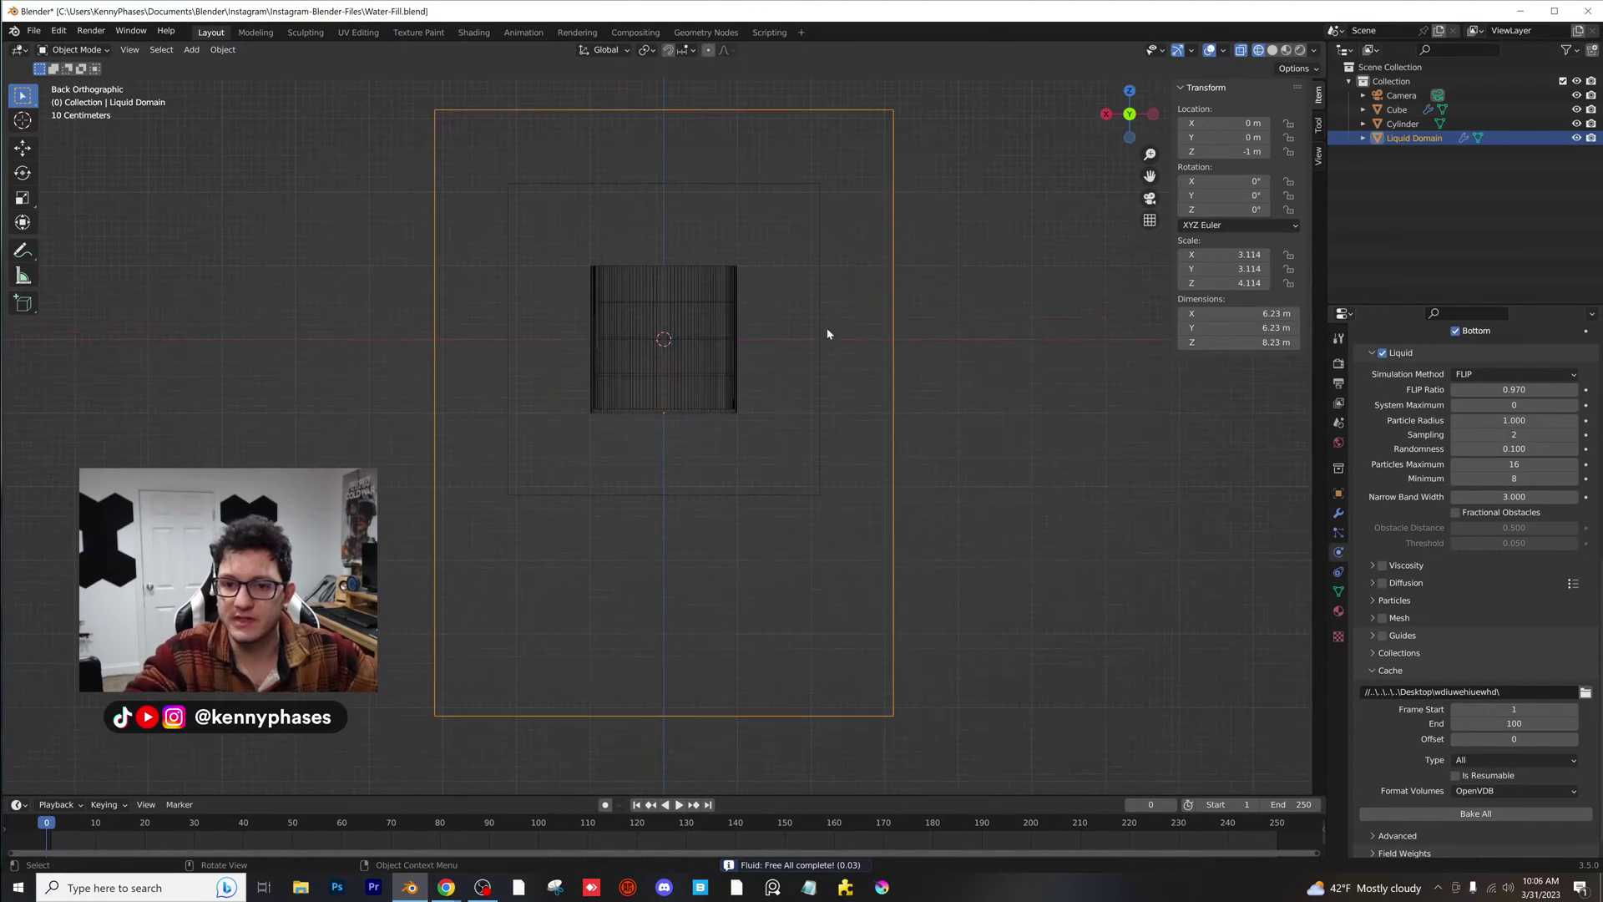
left_click(714, 342)
key("g")
left_click(832, 252)
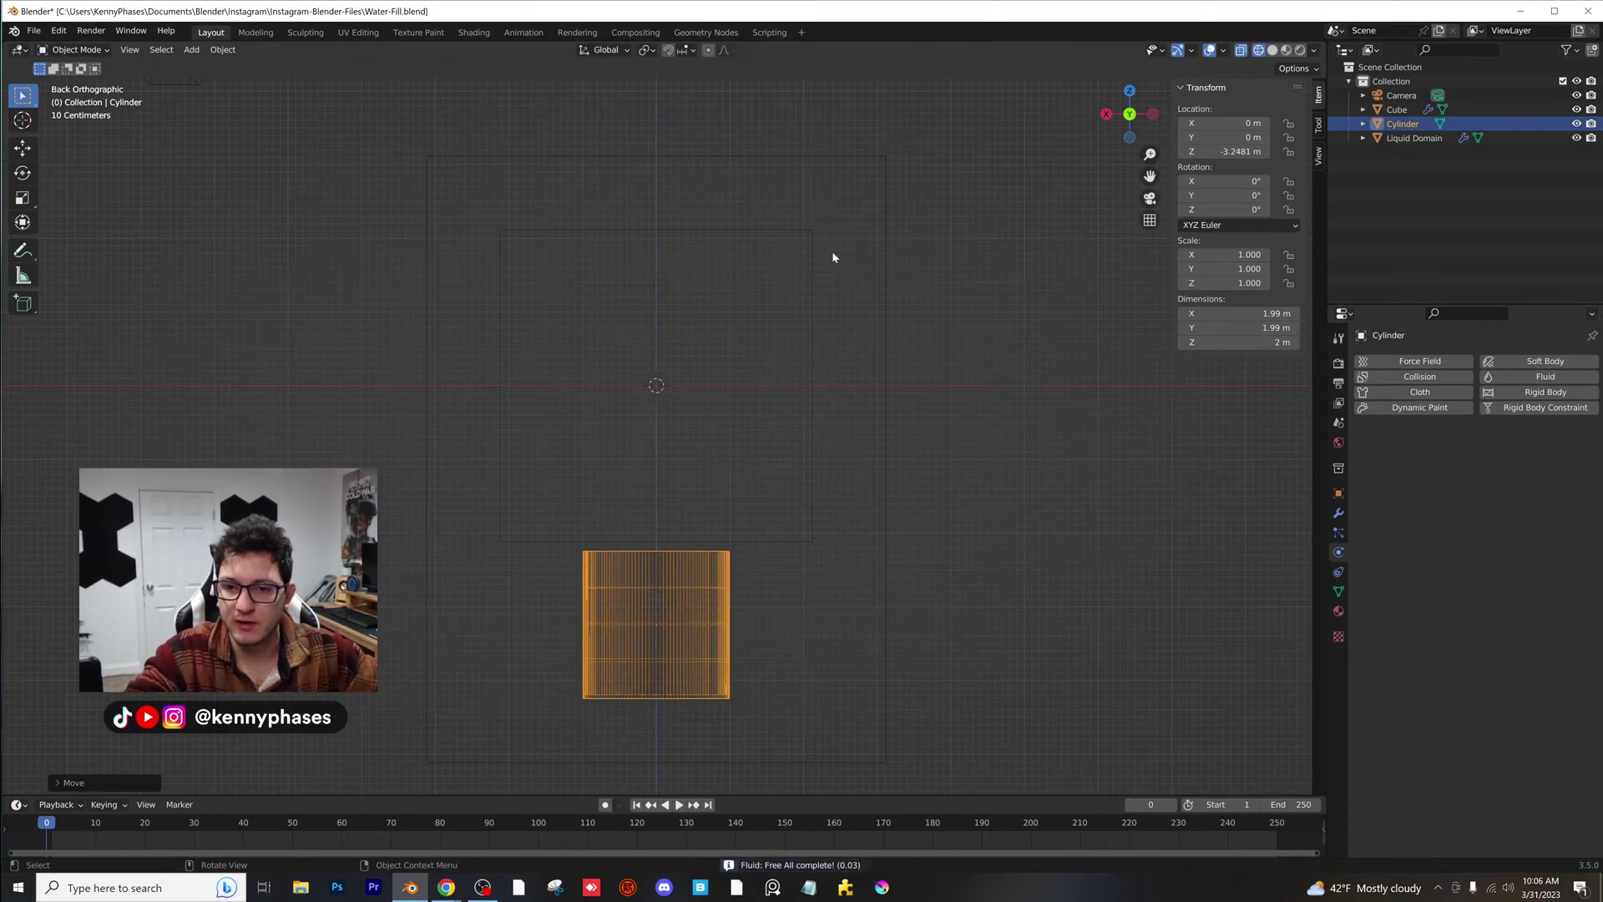
- Scale the liquid flow cube down to about 0.317 and lower it to about -0.79 m on Z, above the cup
left_click(810, 255)
middle_click_drag(732, 320, 915, 273)
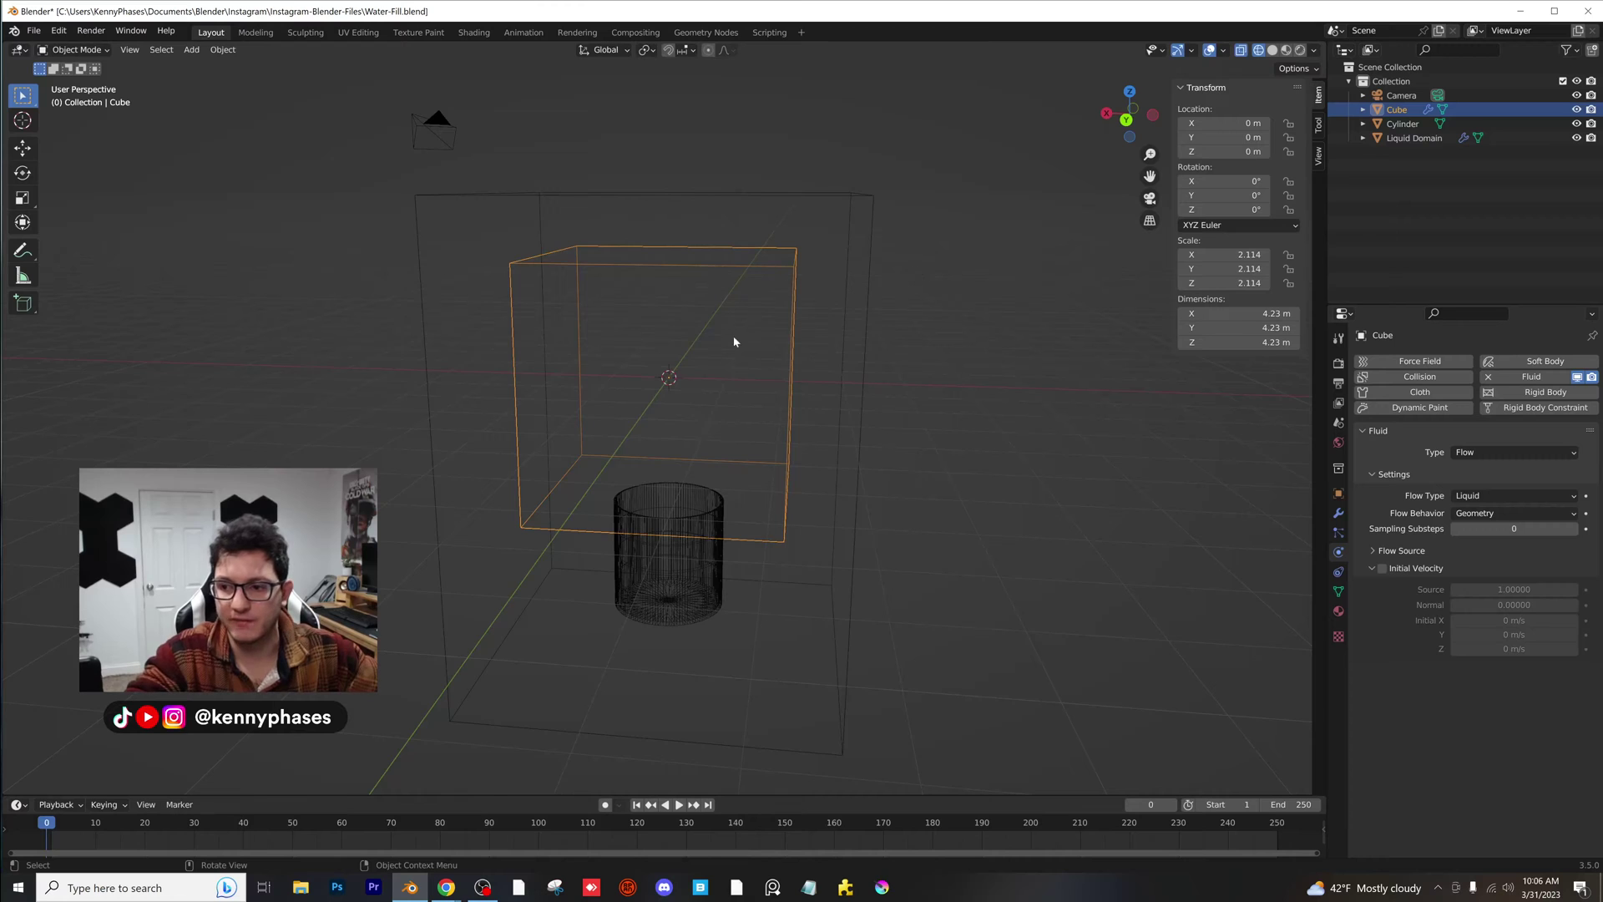
scroll(736, 343, "up", 1)
key("s")
left_click(718, 358)
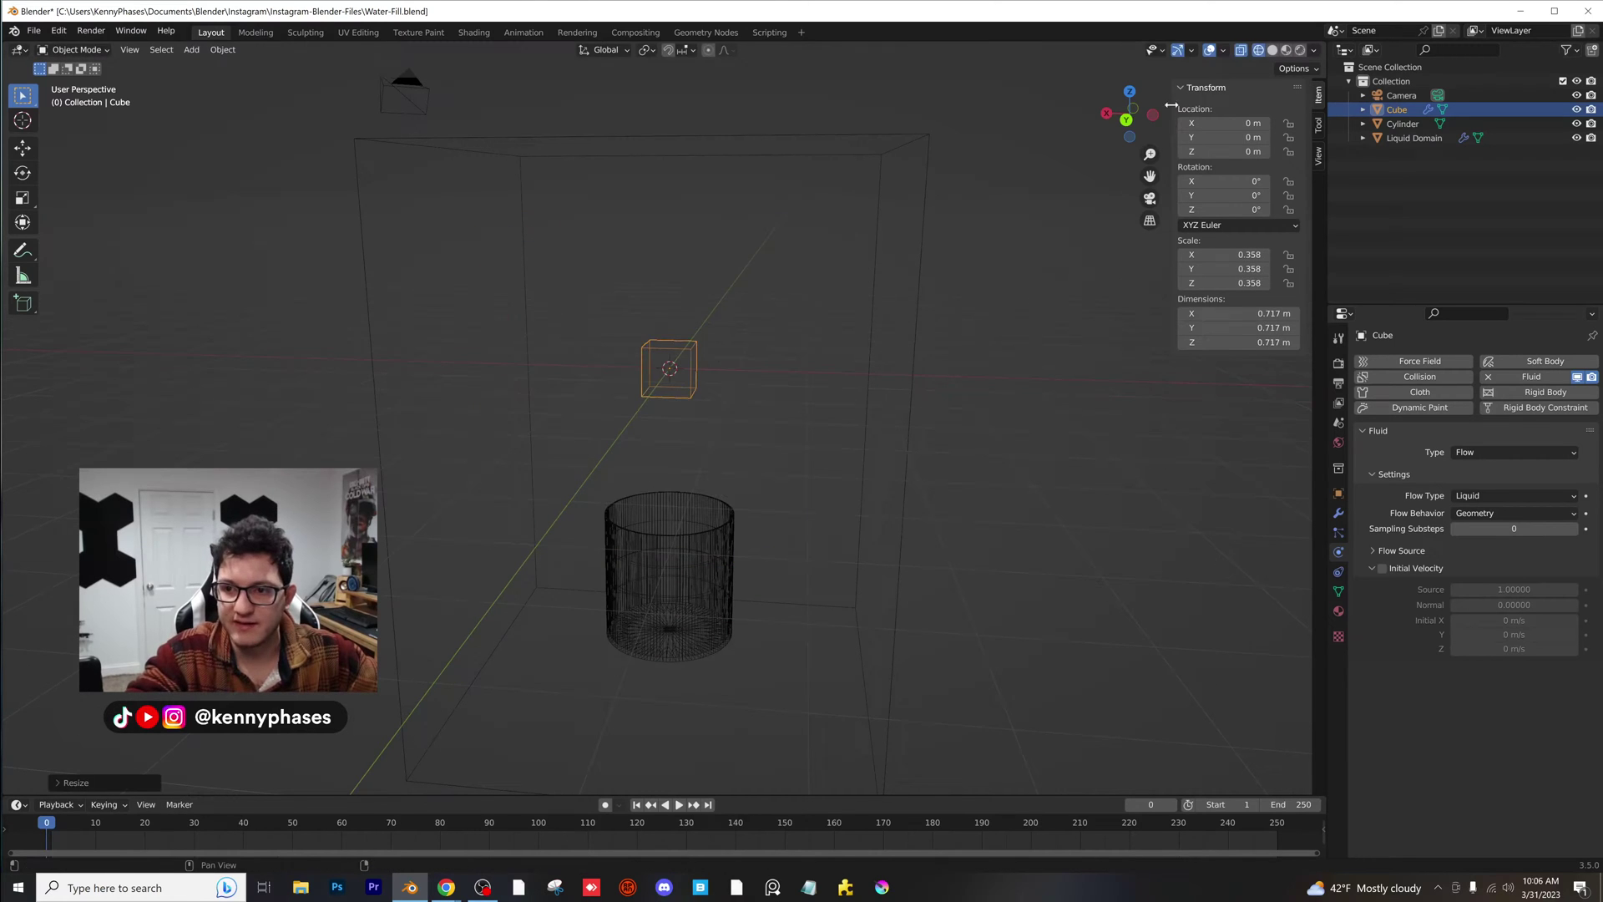
key("ctrl+KP_1")
key("g")
key("z")
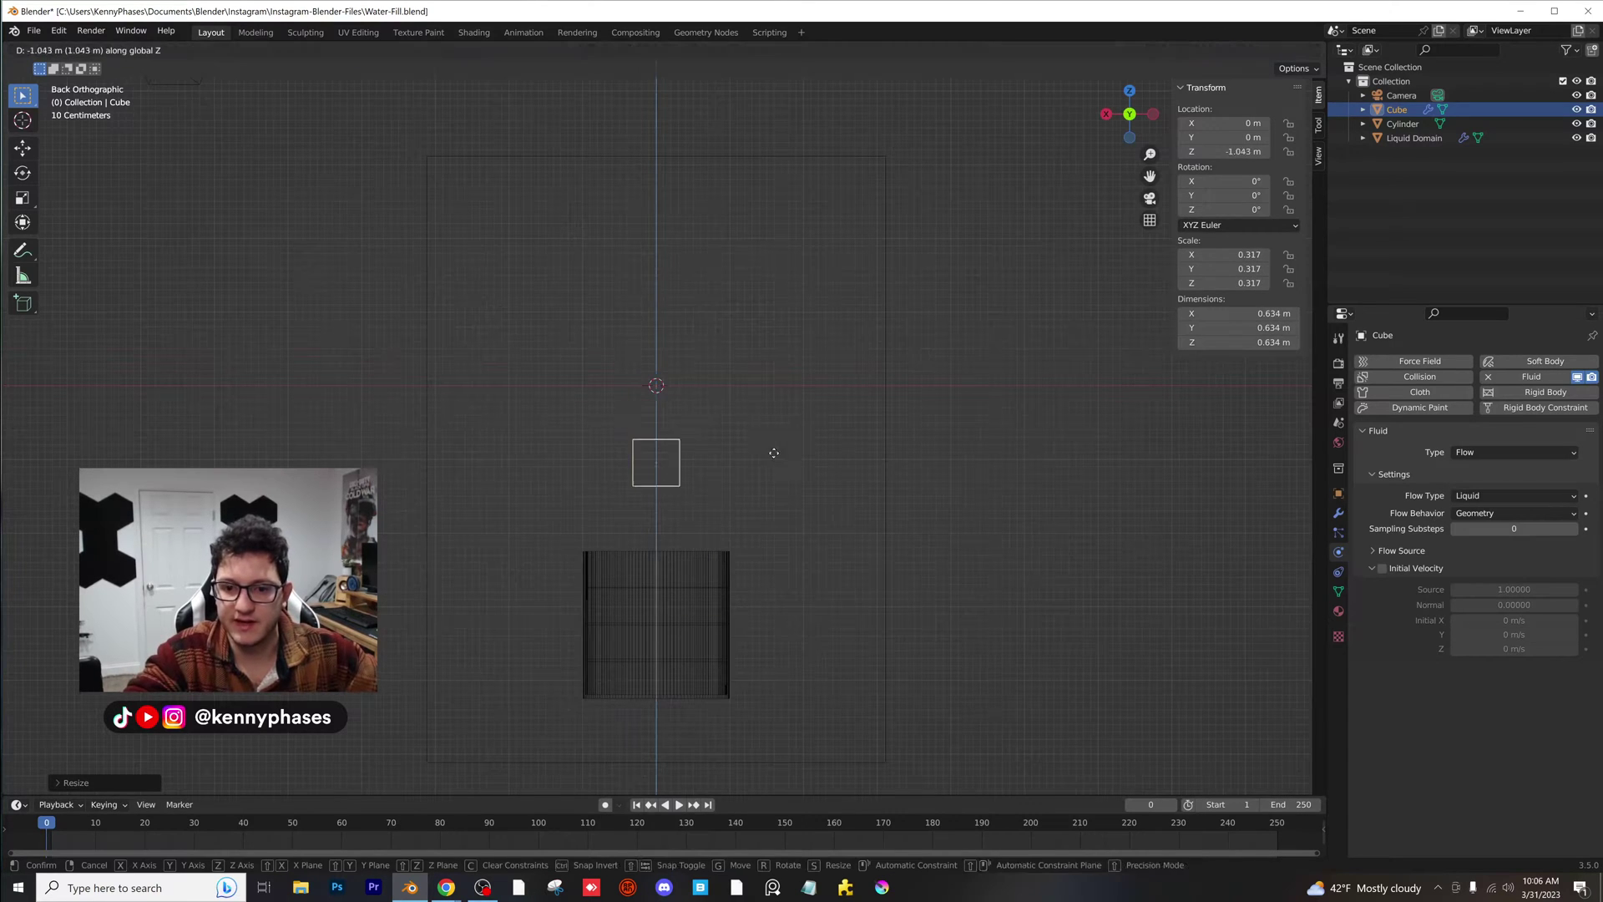
left_click(773, 426)
- Shrink the liquid domain's height to about 4.79 m and lower it to about -2.2 m on Z
scroll(751, 375, "up", 2)
scroll(835, 250, "down", 3)
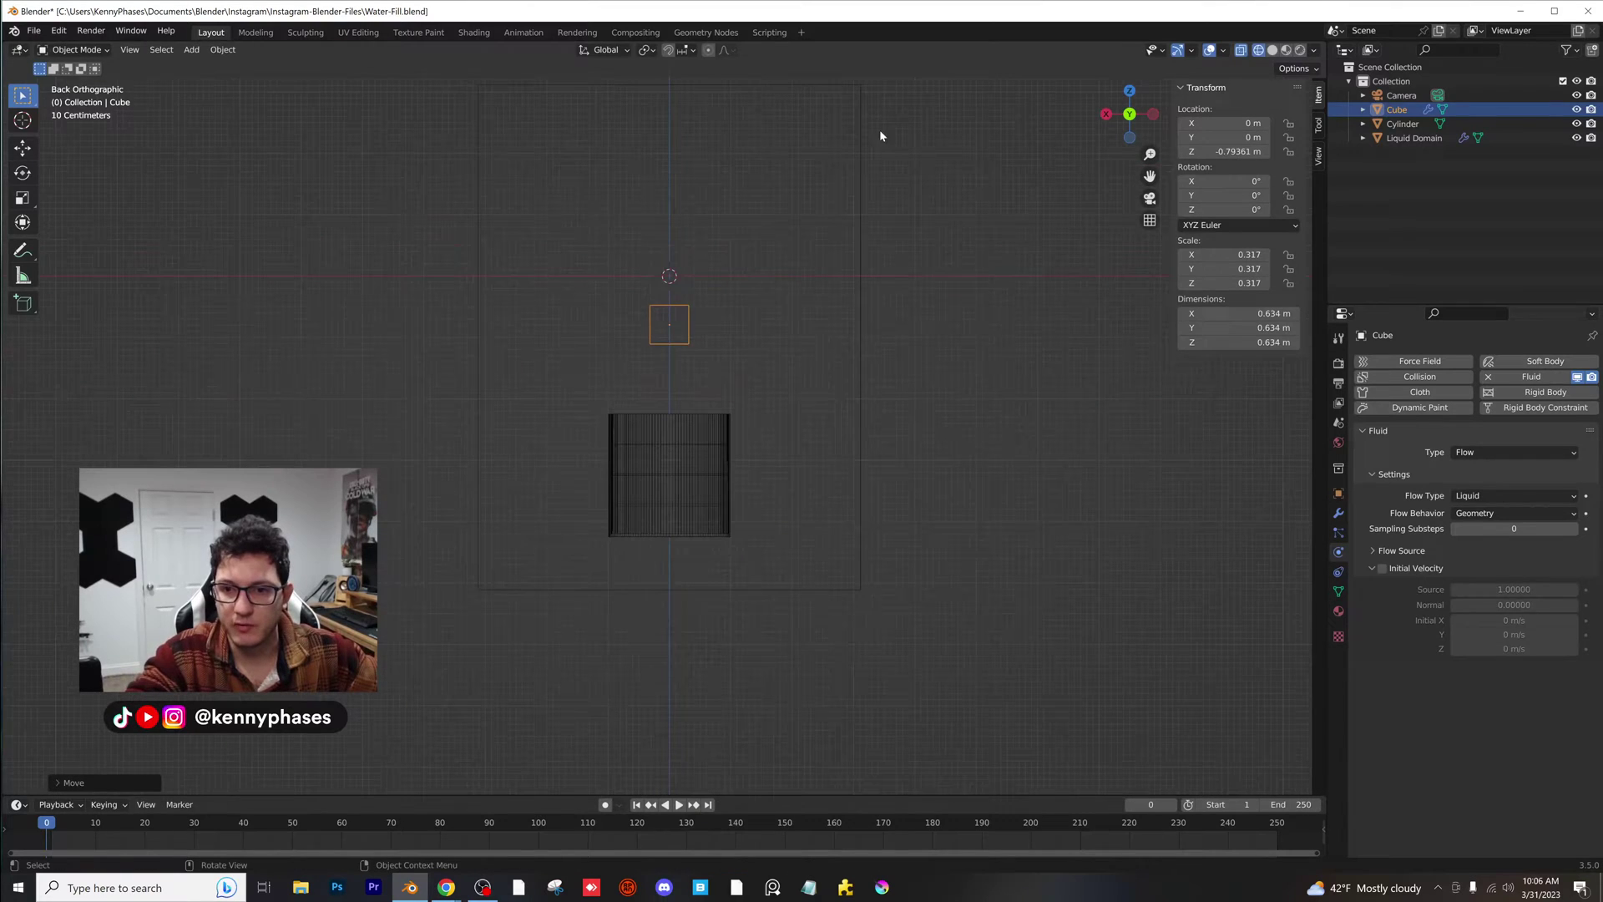
left_click(865, 143)
key("s")
key("z")
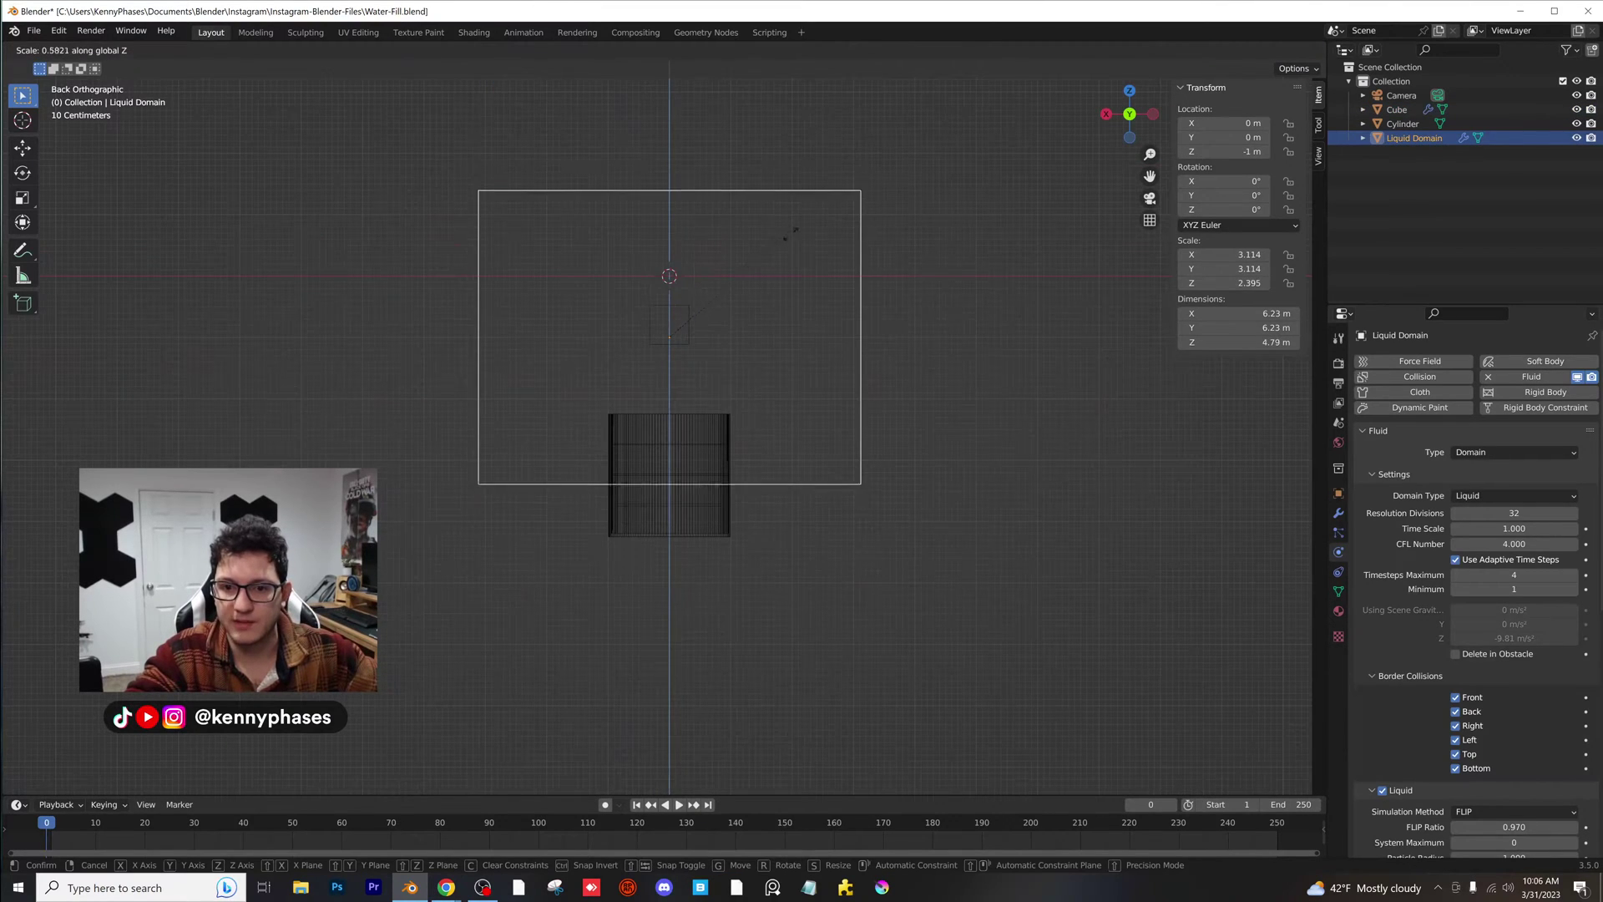
left_click(777, 272)
key("g")
key("z")
left_click(793, 310)
- Scale the liquid domain to about 3.82 × 3.48 × 4.37 m so it fits closely around the cup and flow cube
key("s")
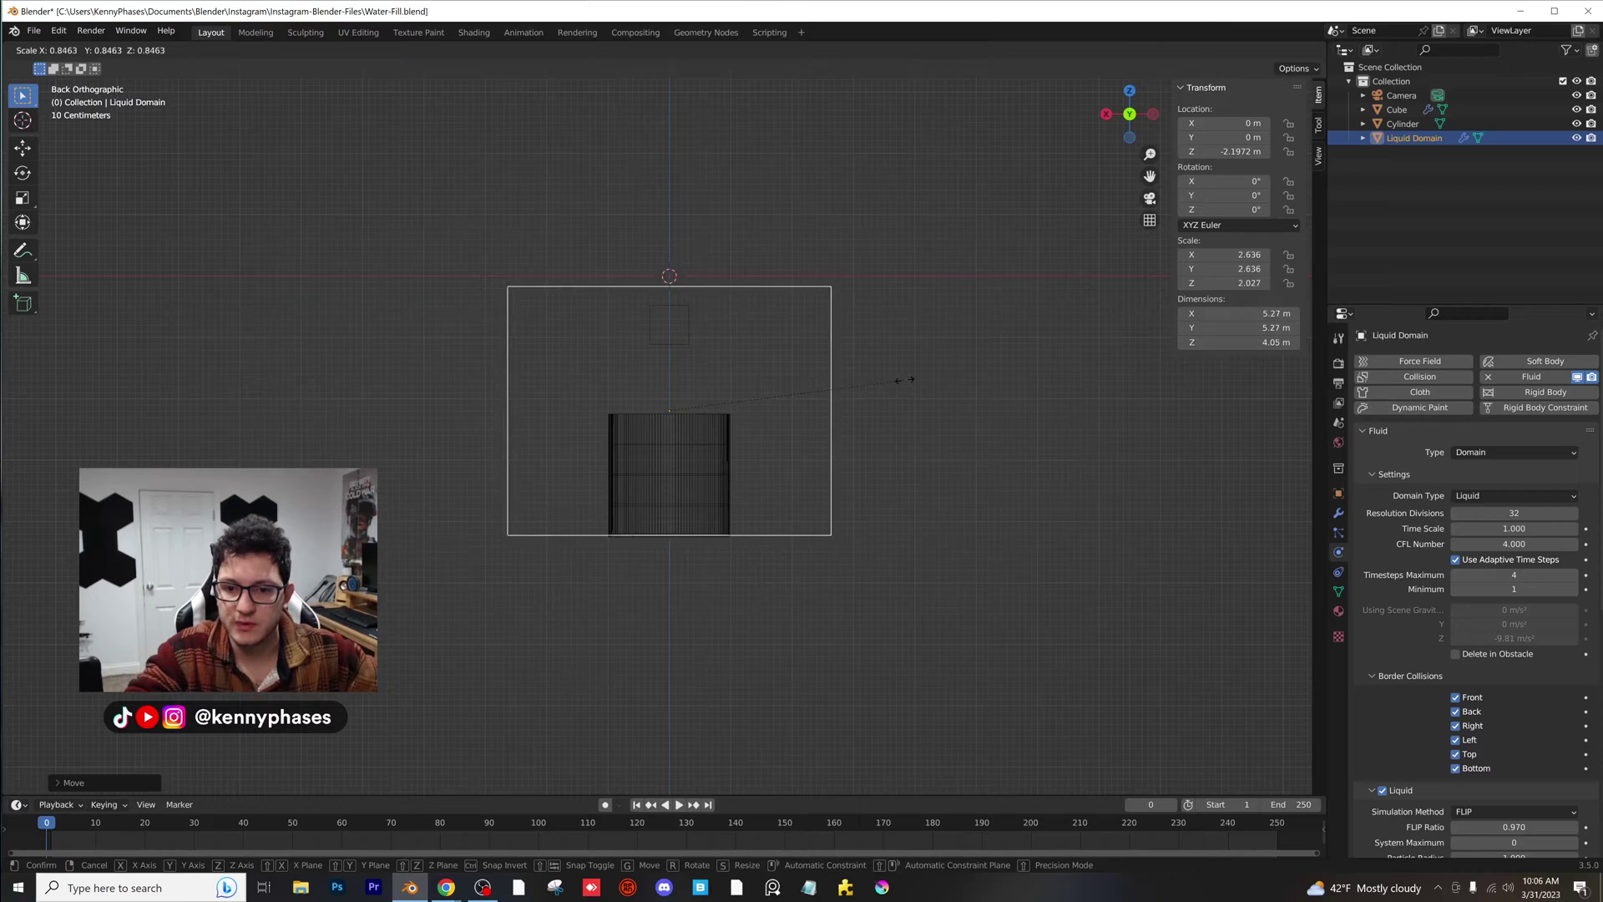
key("x")
left_click(849, 384)
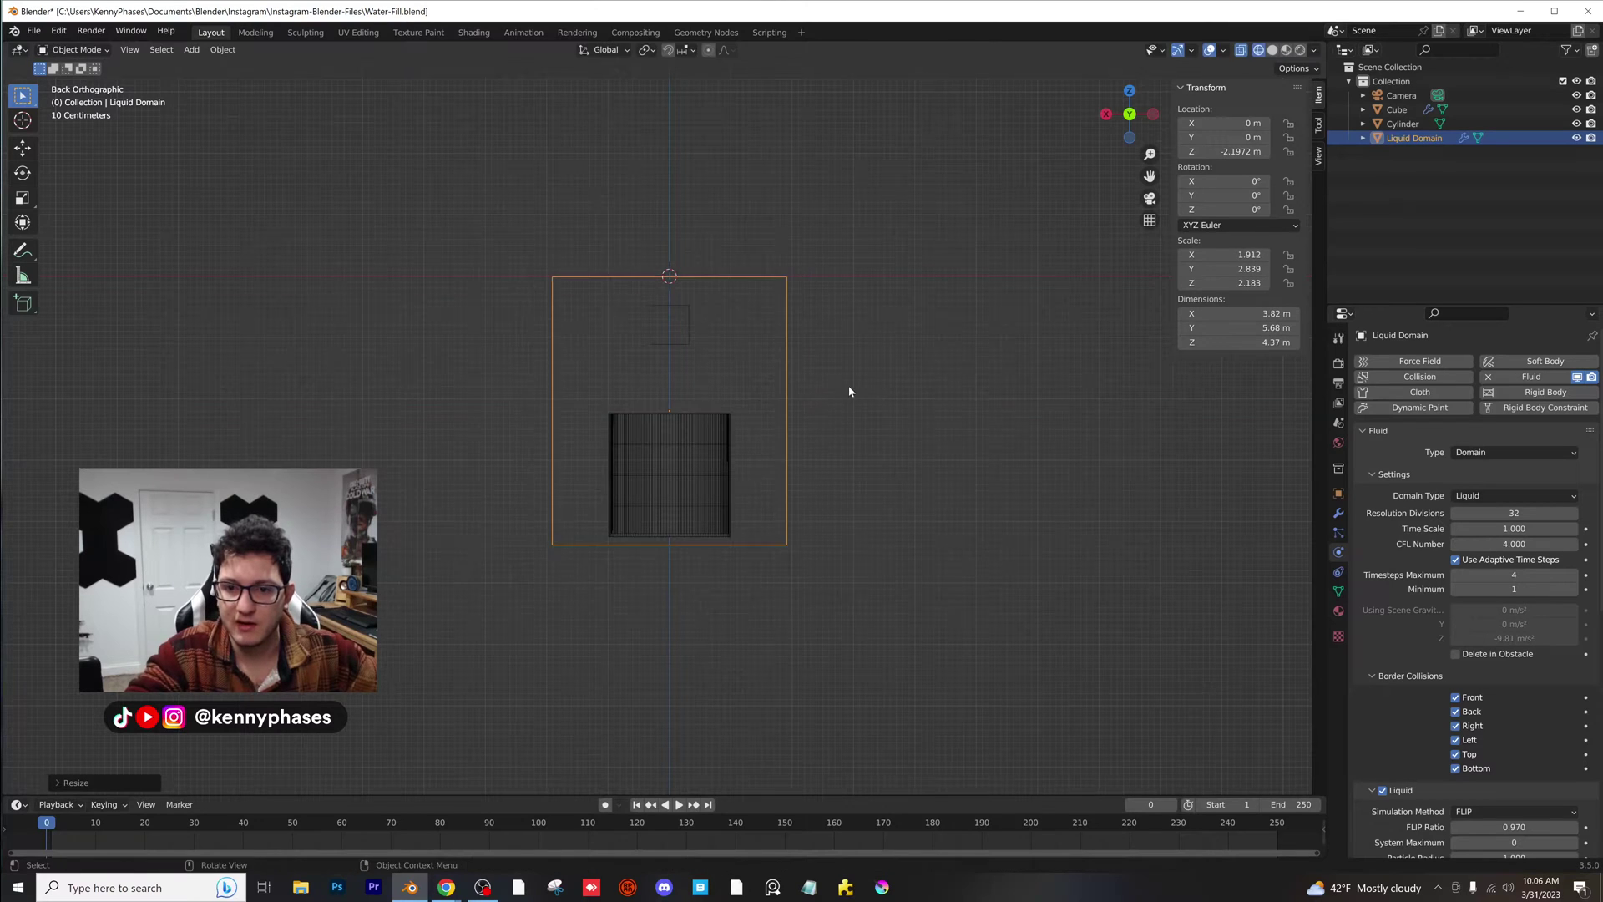
middle_click_drag(849, 384, 654, 400)
scroll(736, 424, "up", 1)
scroll(703, 420, "up", 2)
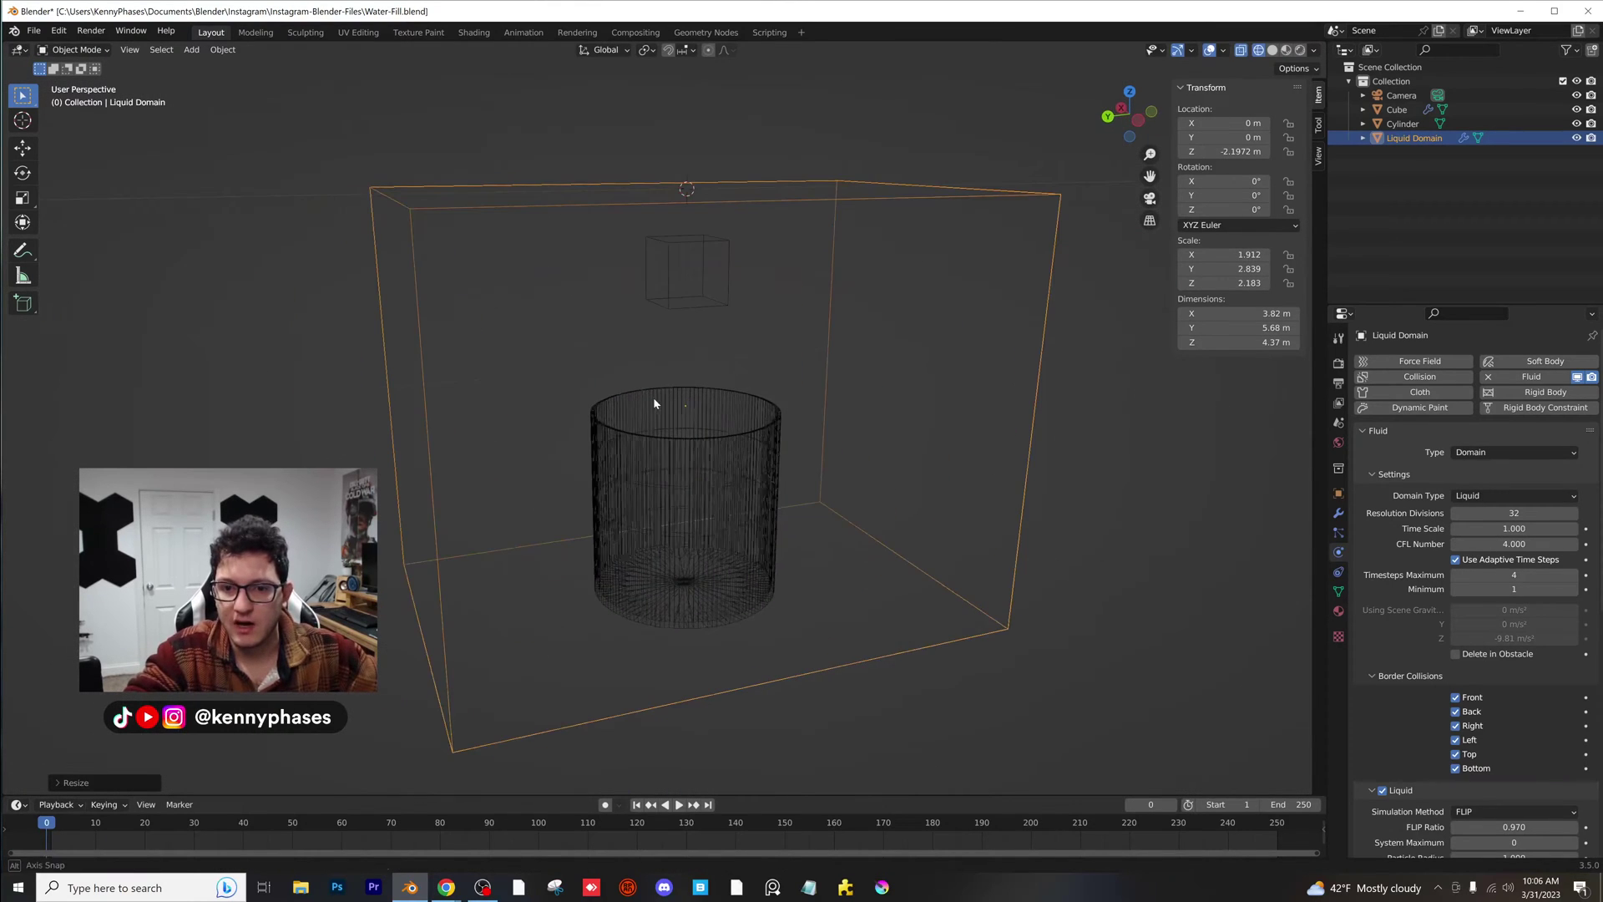
key("s")
key("y")
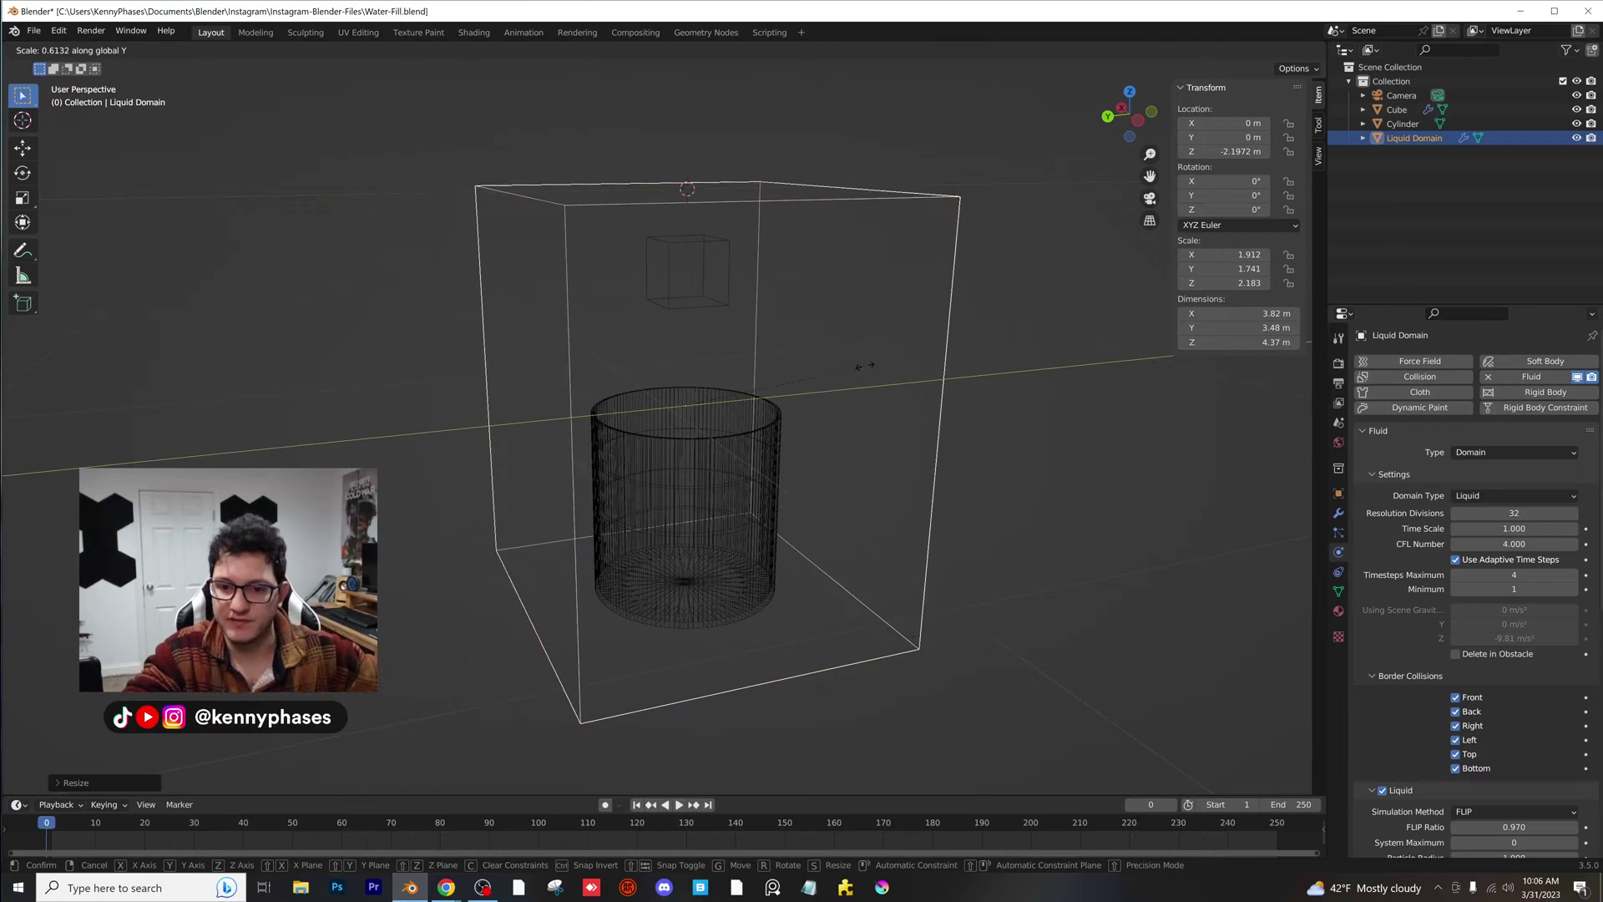
left_click(863, 362)
- Set the small cube's fluid flow behavior to Inflow and save the file
middle_click_drag(811, 405, 798, 360)
scroll(798, 360, "up", 2)
left_click(729, 221)
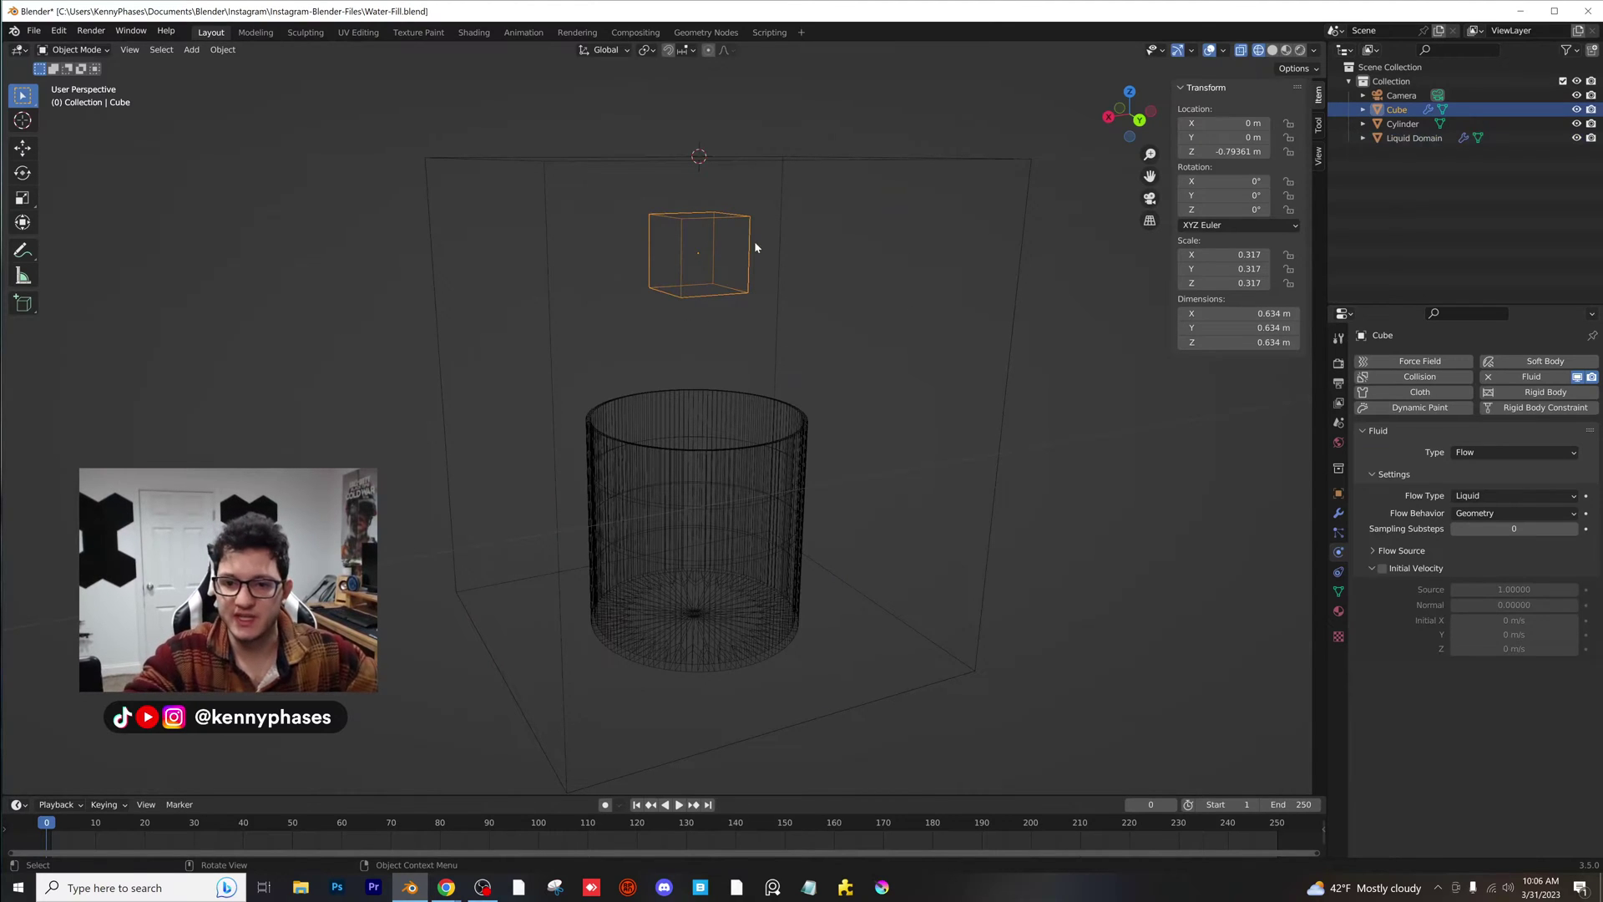
key("ctrl+s")
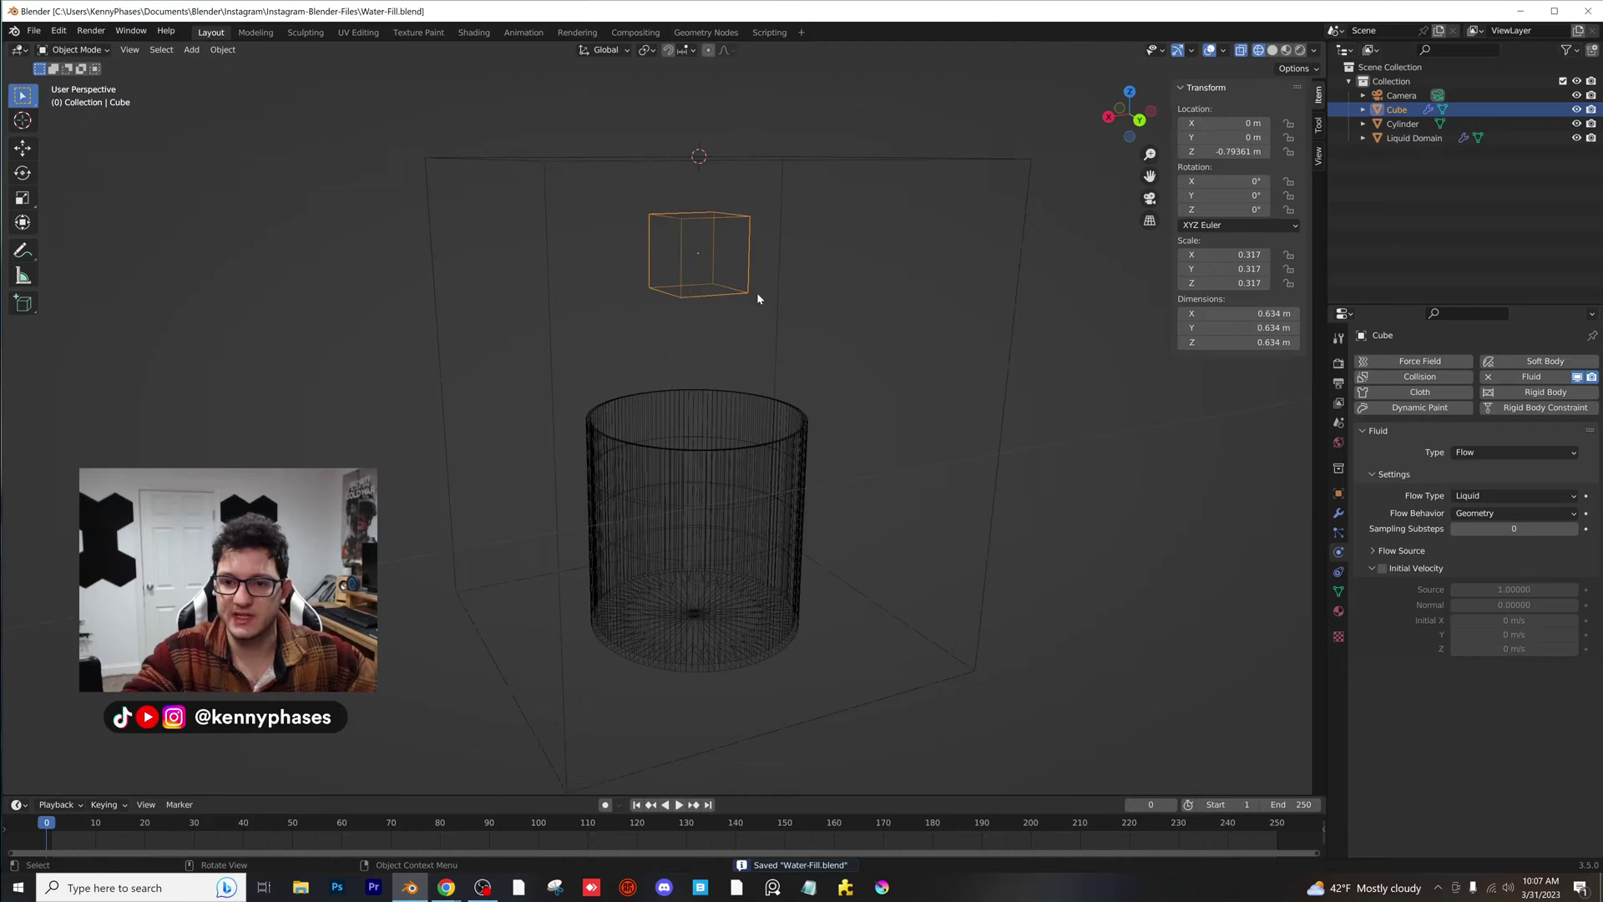
scroll(758, 298, "up", 2)
middle_click_drag(758, 299, 757, 399, "shift")
middle_click_drag(761, 376, 697, 285, "shift")
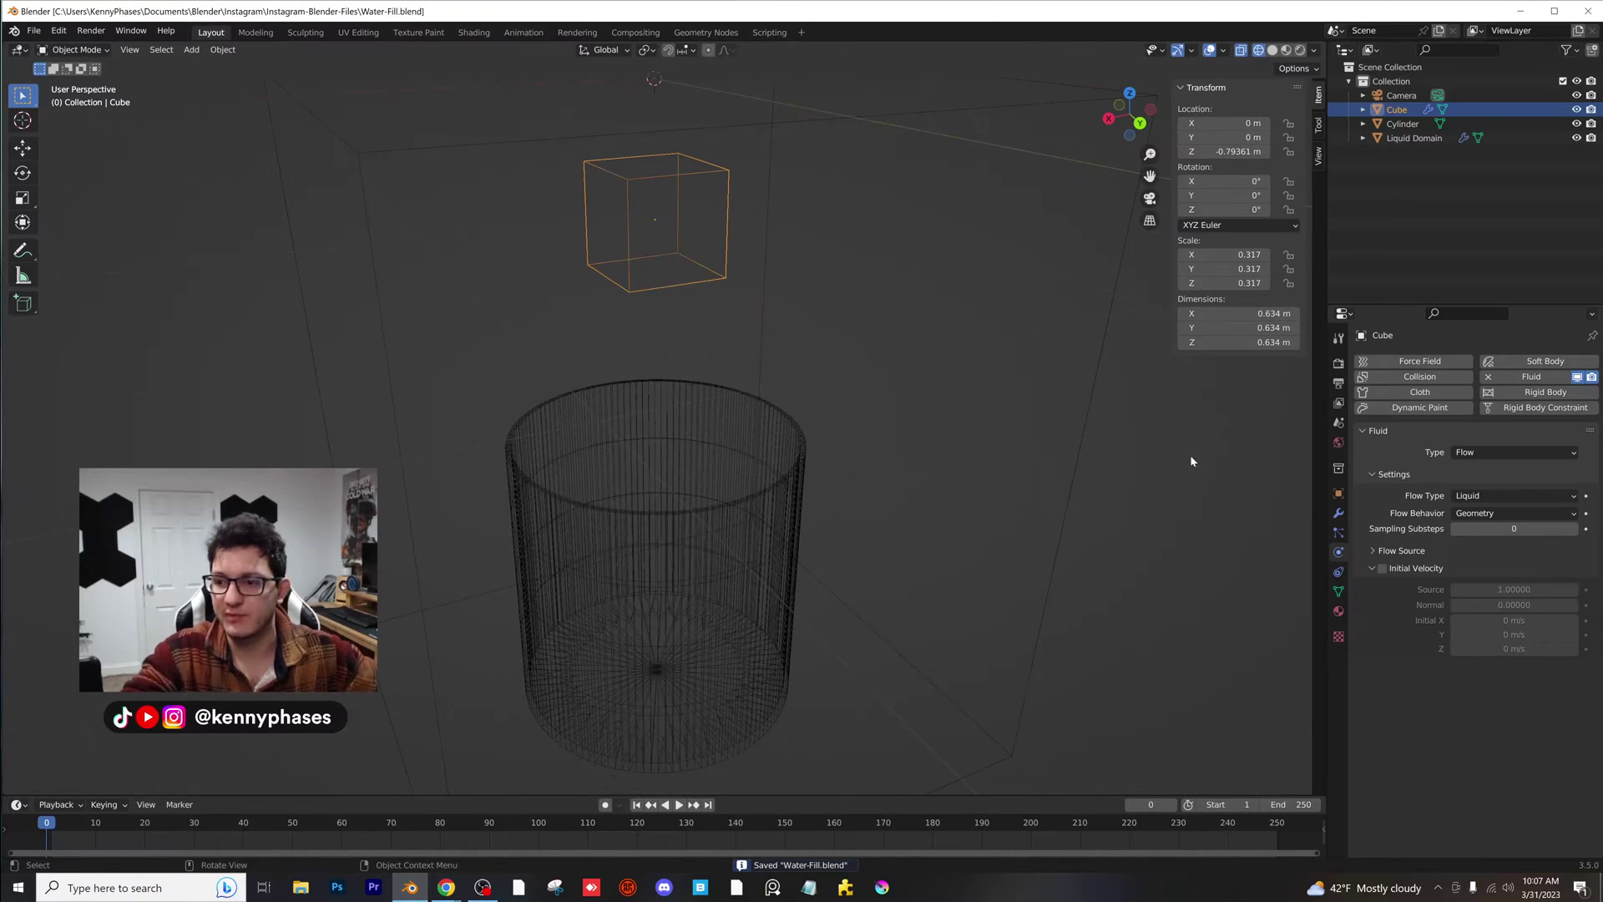
left_click(1504, 514)
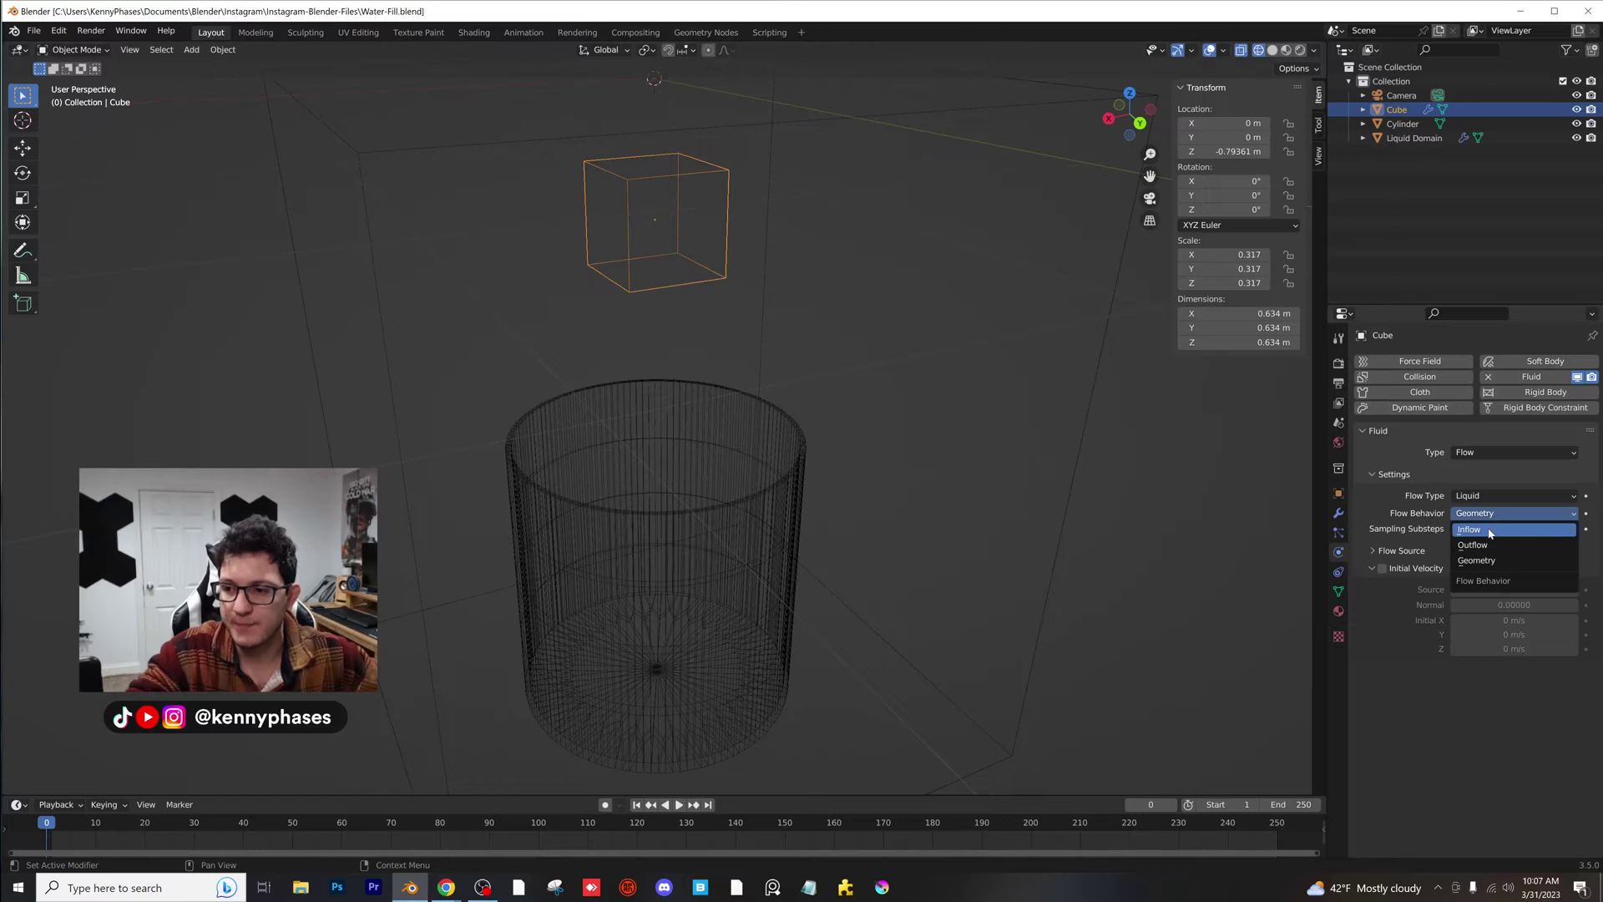
left_click(1491, 531)
middle_click_drag(844, 364, 909, 250)
key("ctrl+s")
- Bake the liquid domain's whole simulation and scrub the timeline to frame 32 to inspect the flow
left_click(909, 251)
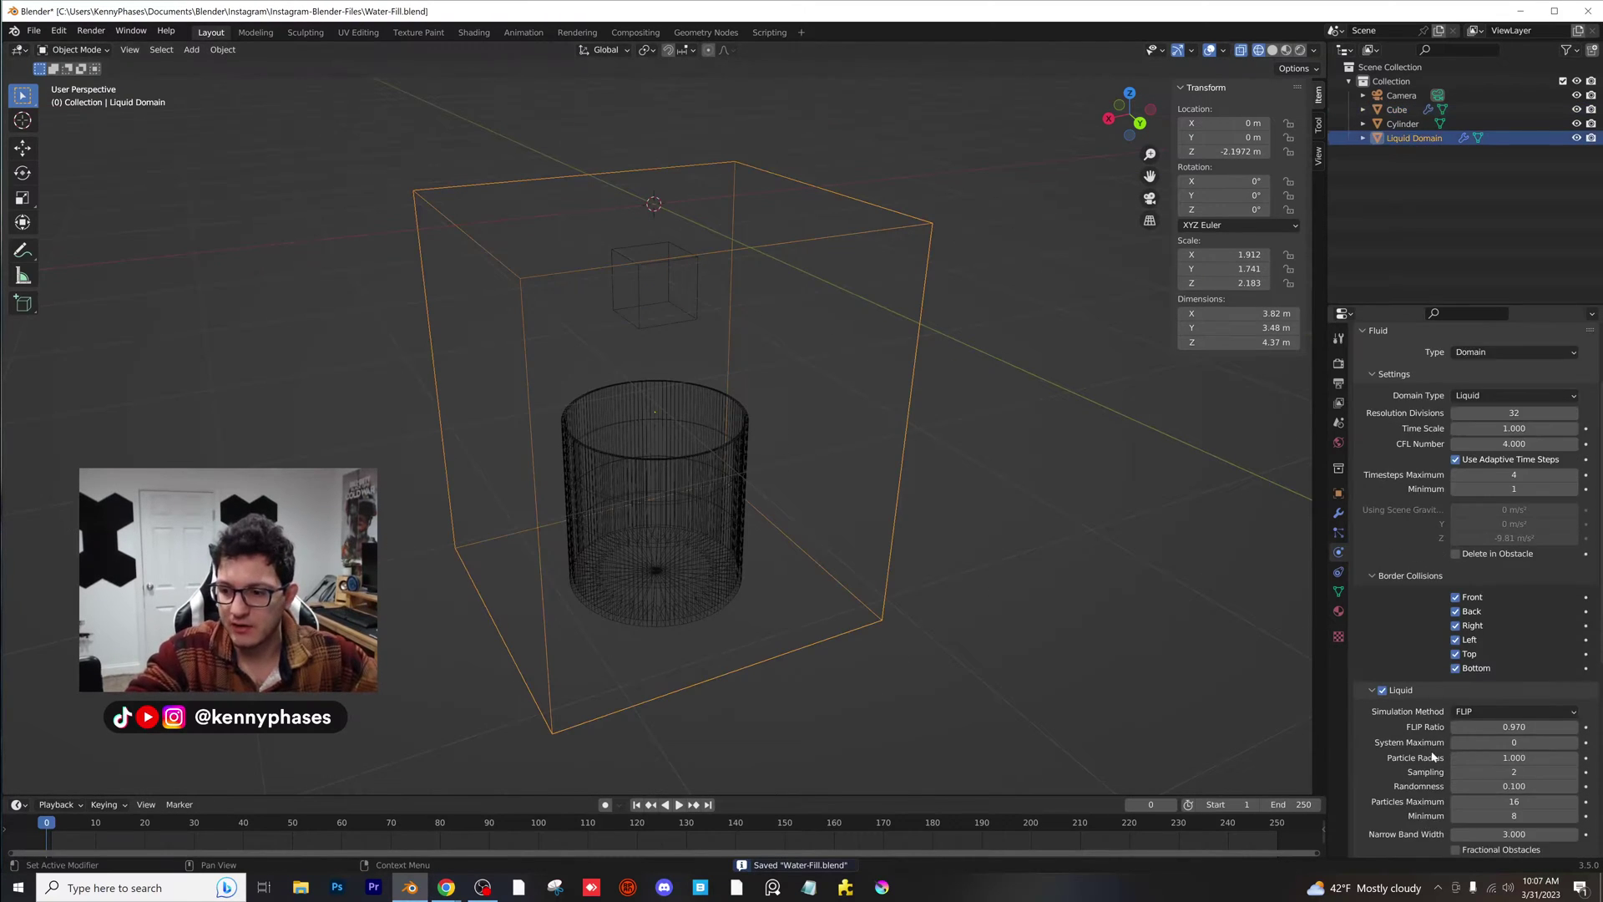
scroll(1433, 756, "down", 10)
left_click(1470, 790)
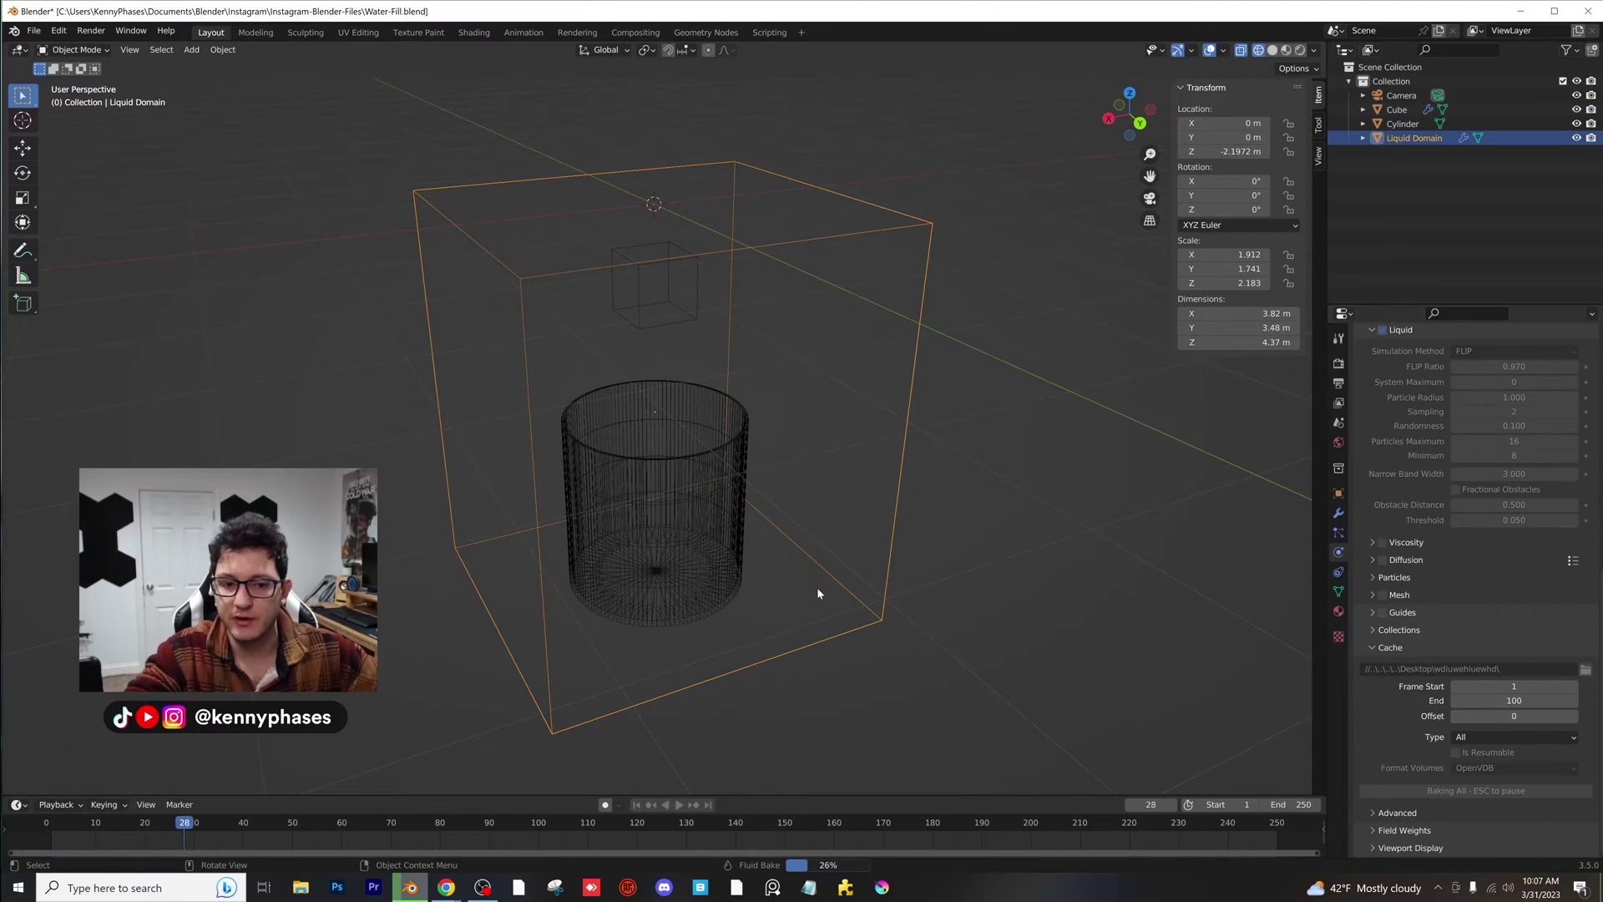
left_click_drag(77, 826, 204, 827)
- Add Fluid physics to the cup and set its type to Effector
left_click(703, 408)
scroll(616, 398, "up", 2)
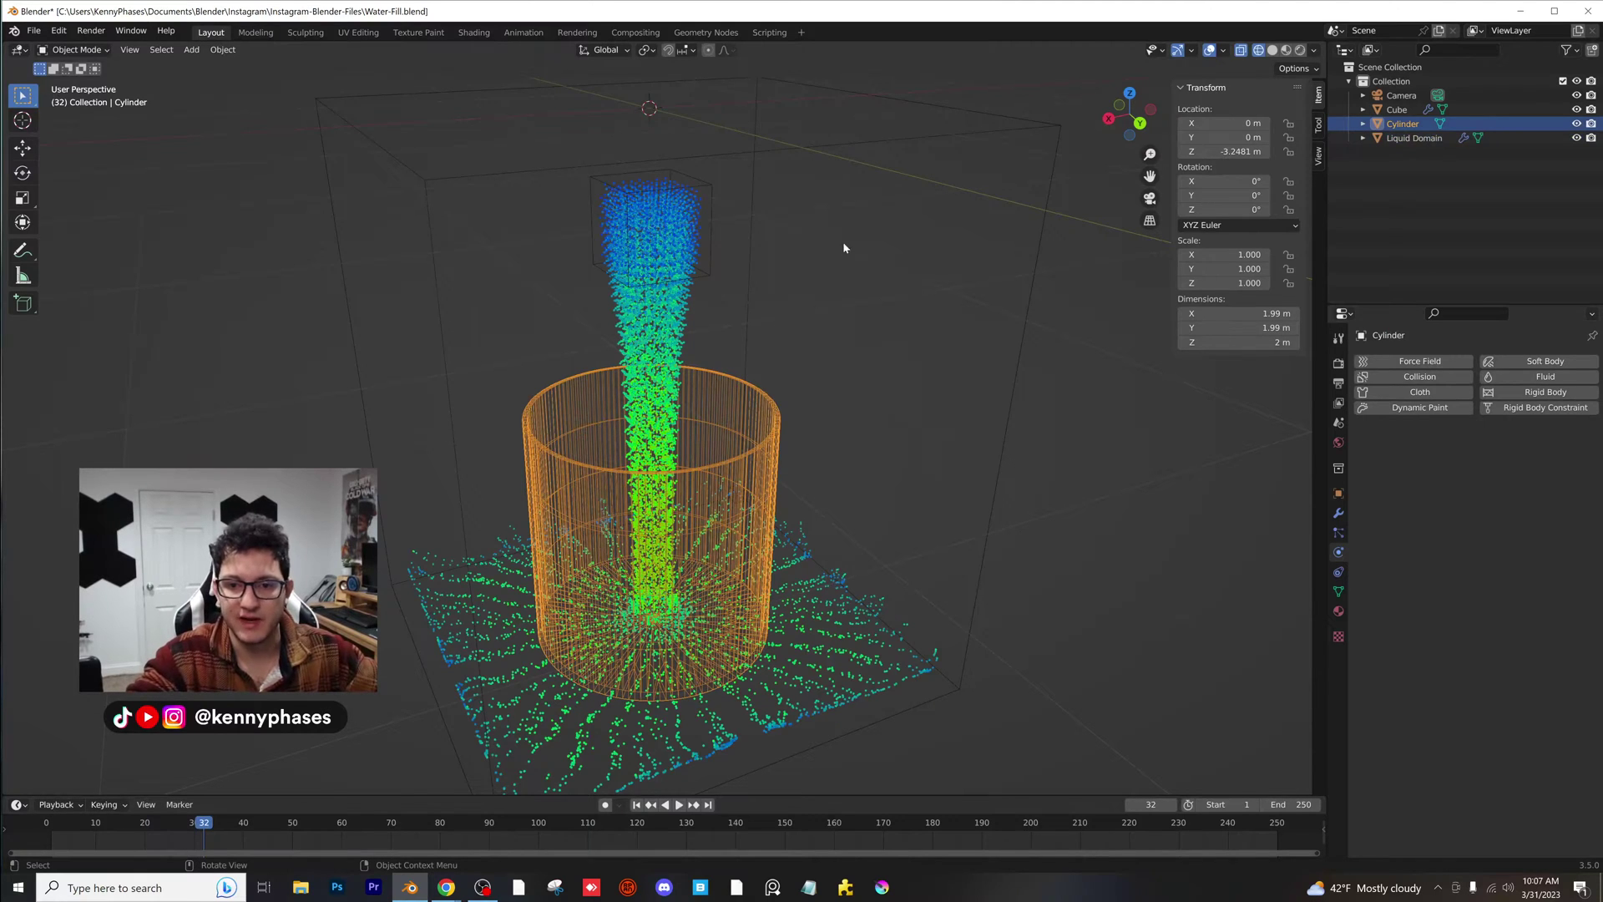
left_click(1536, 376)
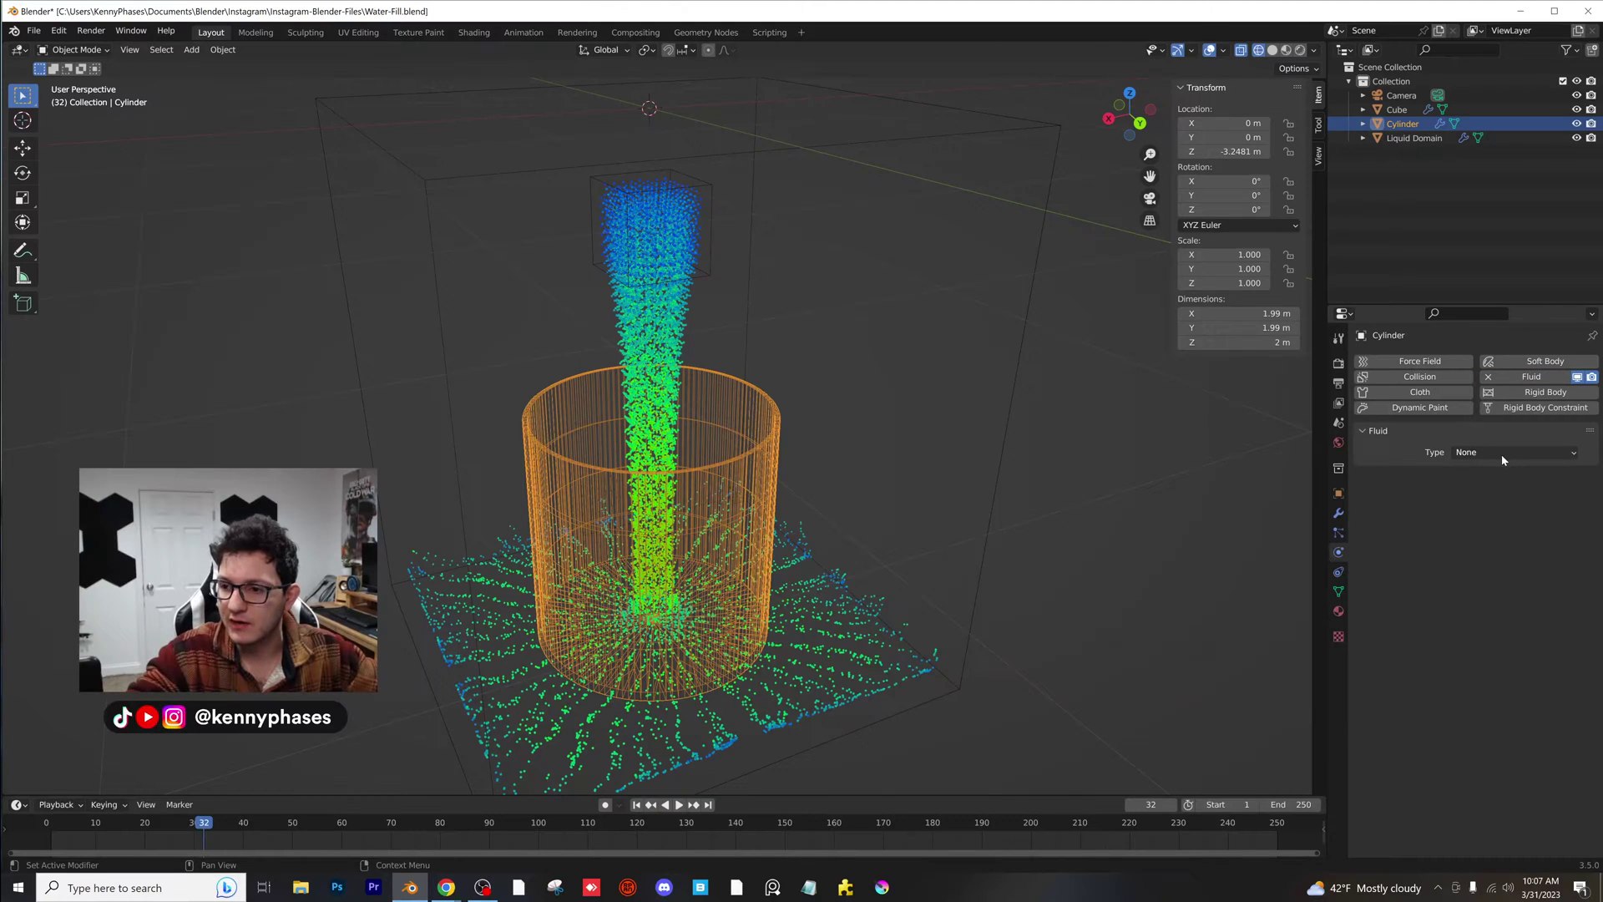
left_click(1506, 454)
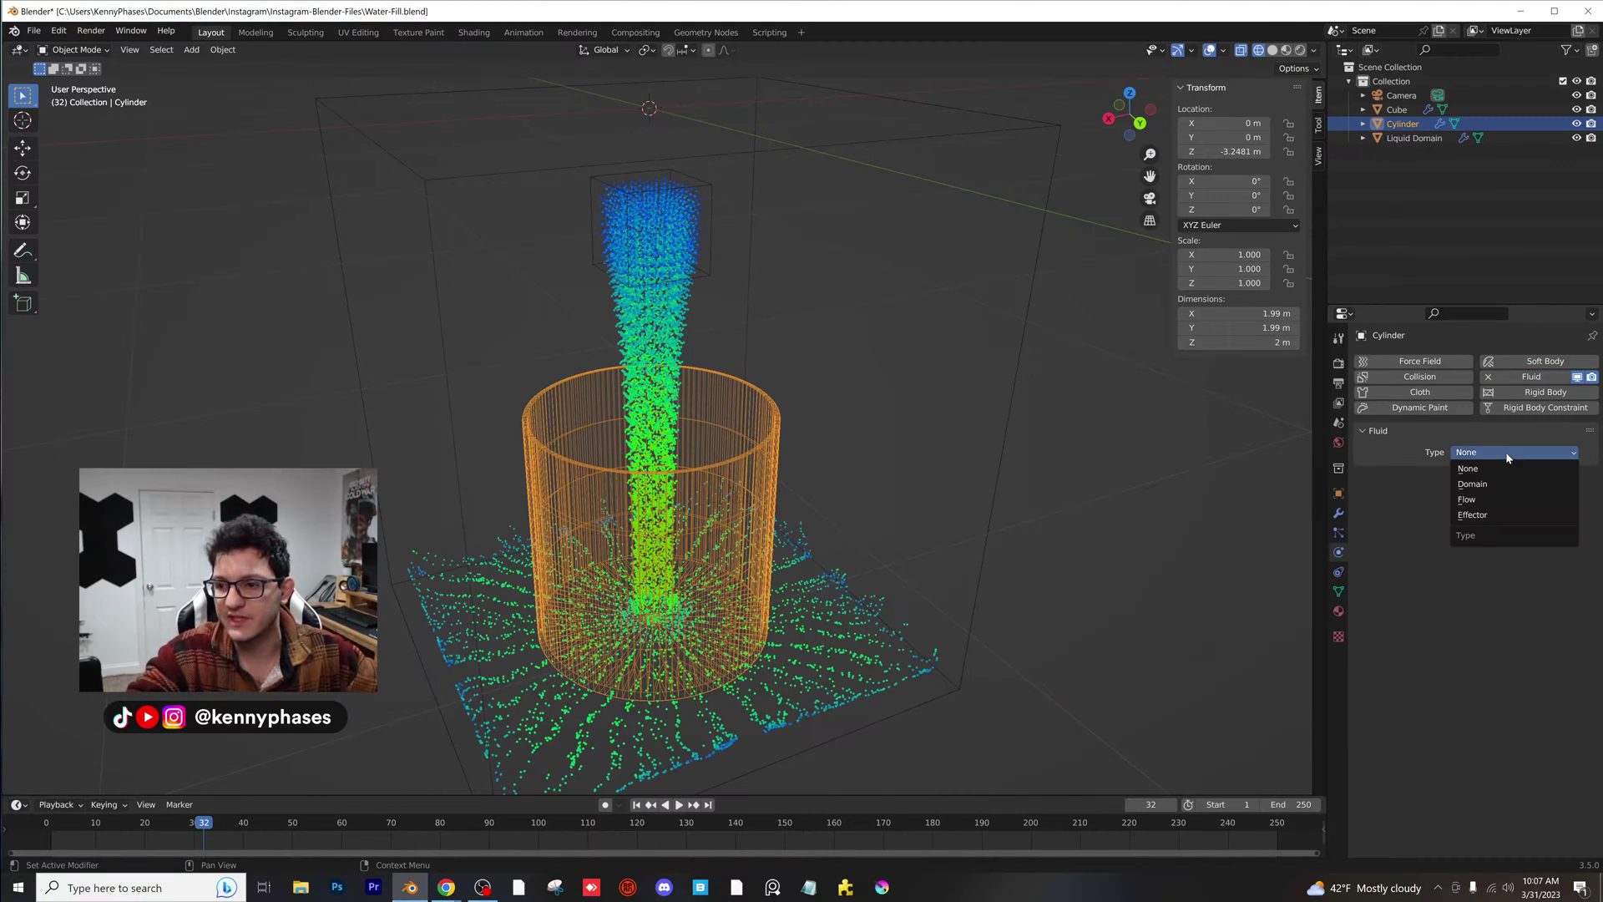
left_click(1497, 515)
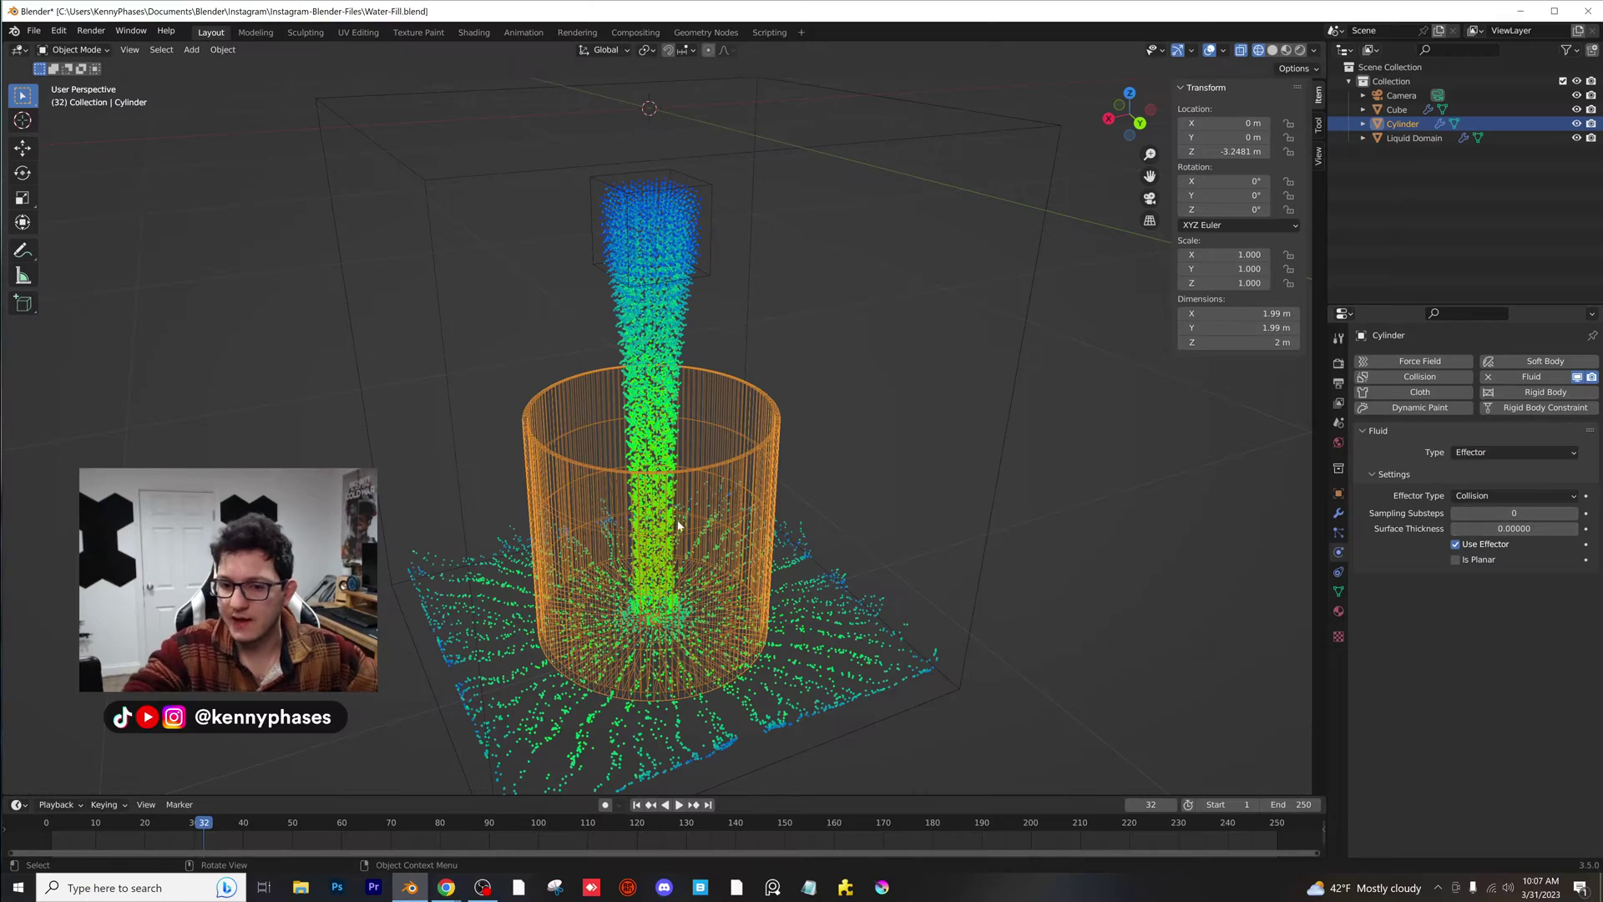
- Free the liquid domain's cached bake, bake the whole simulation again, and play it back to check the cup's collision
scroll(704, 491, "down", 1)
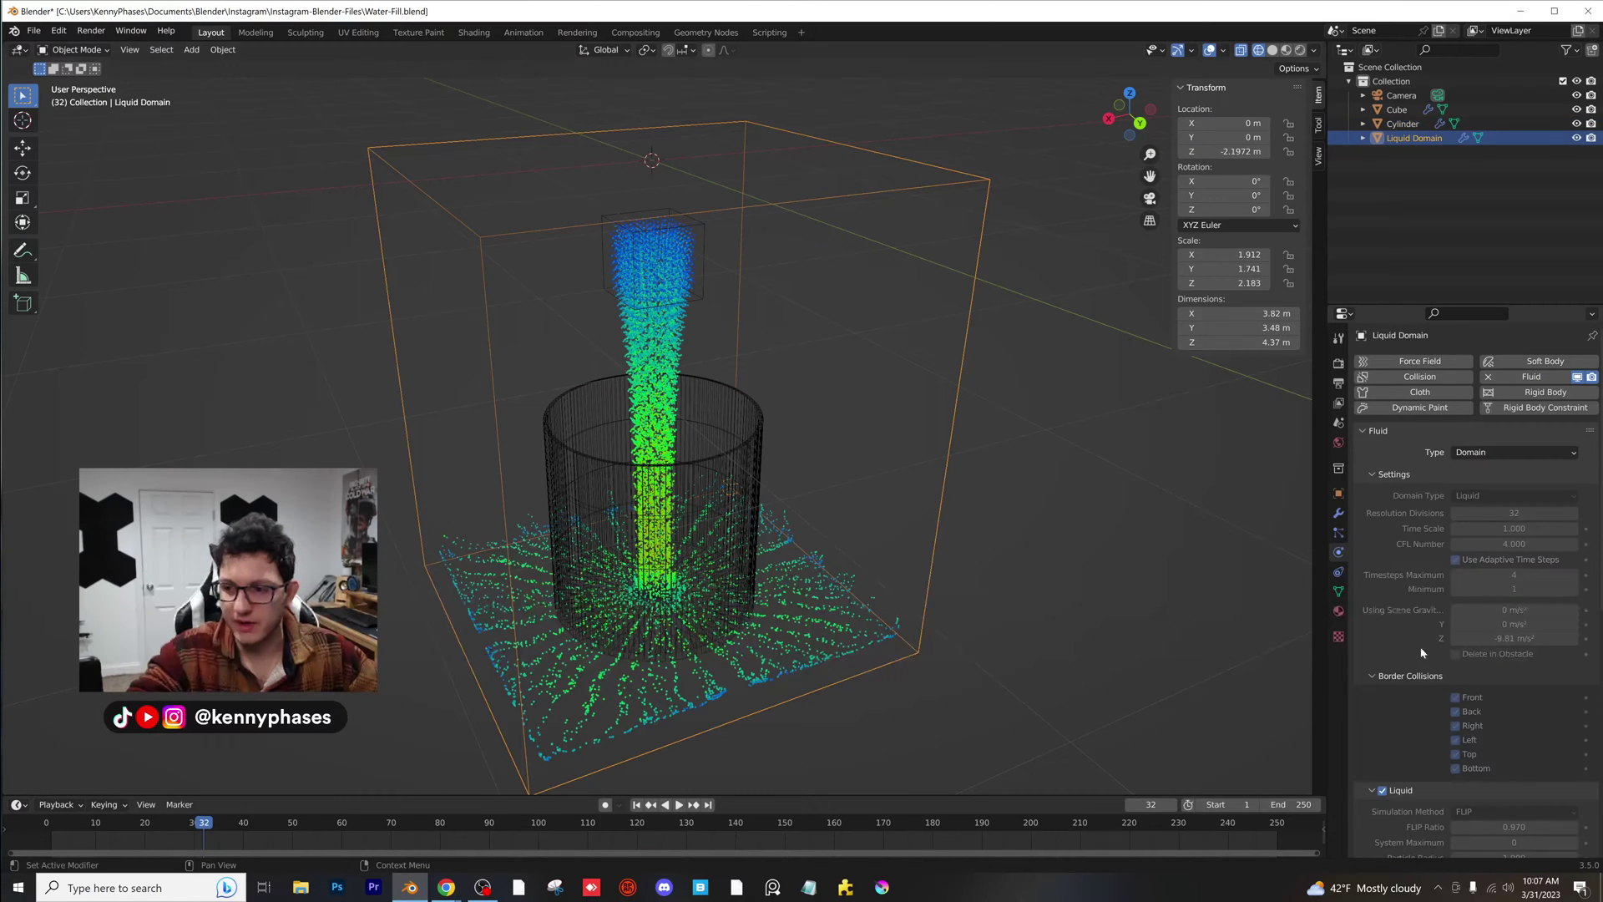
scroll(1422, 653, "down", 12)
left_click(1427, 792)
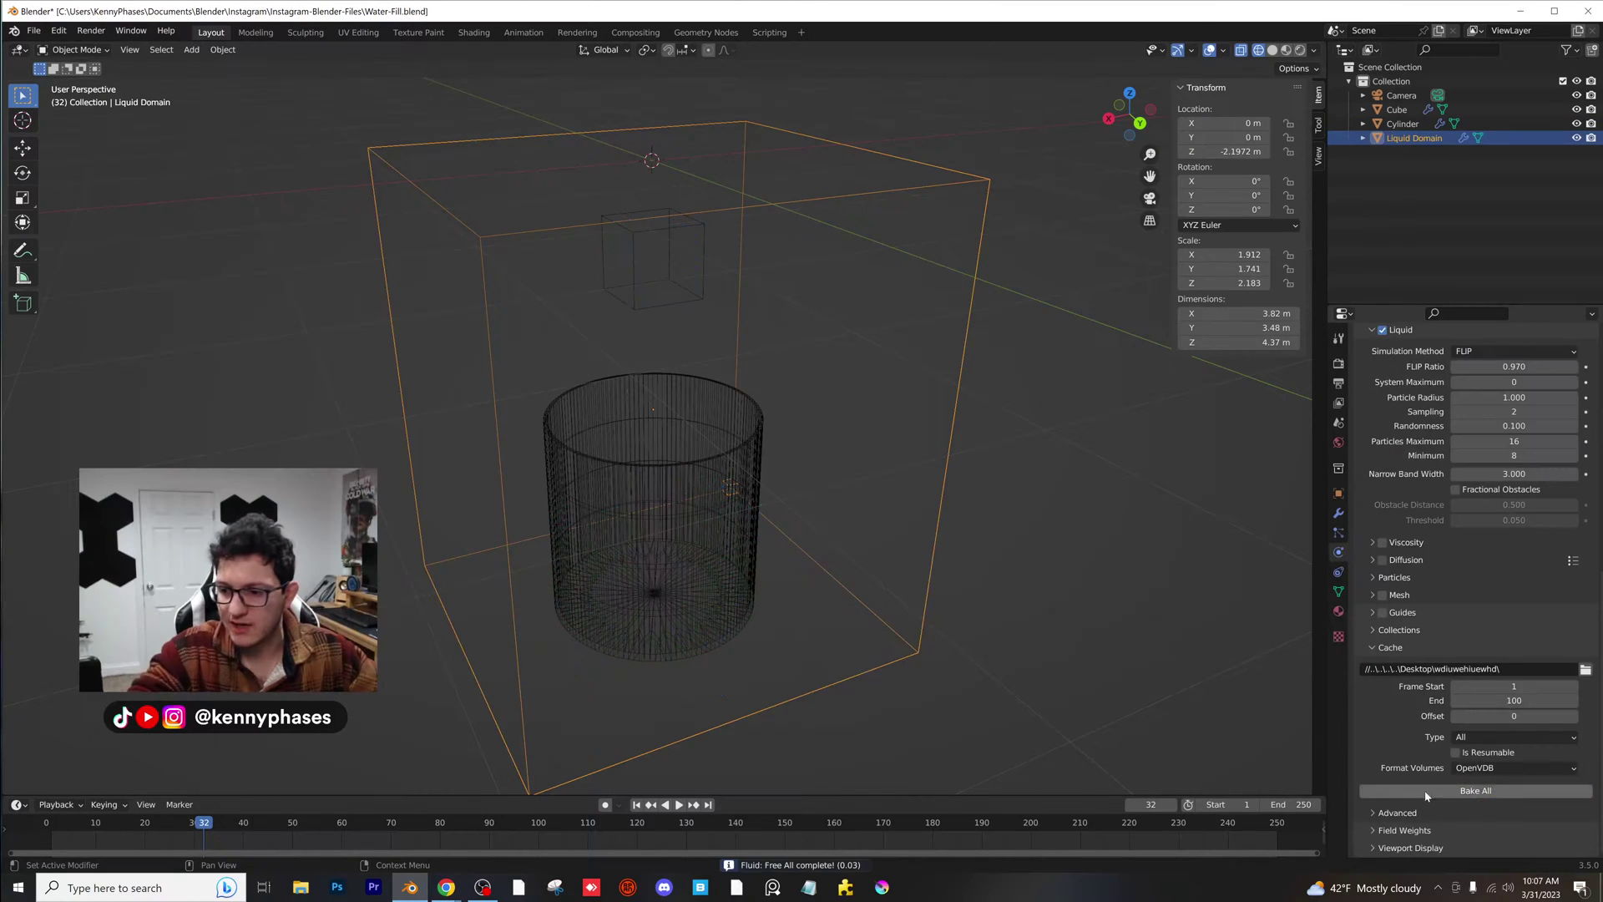
left_click(1474, 792)
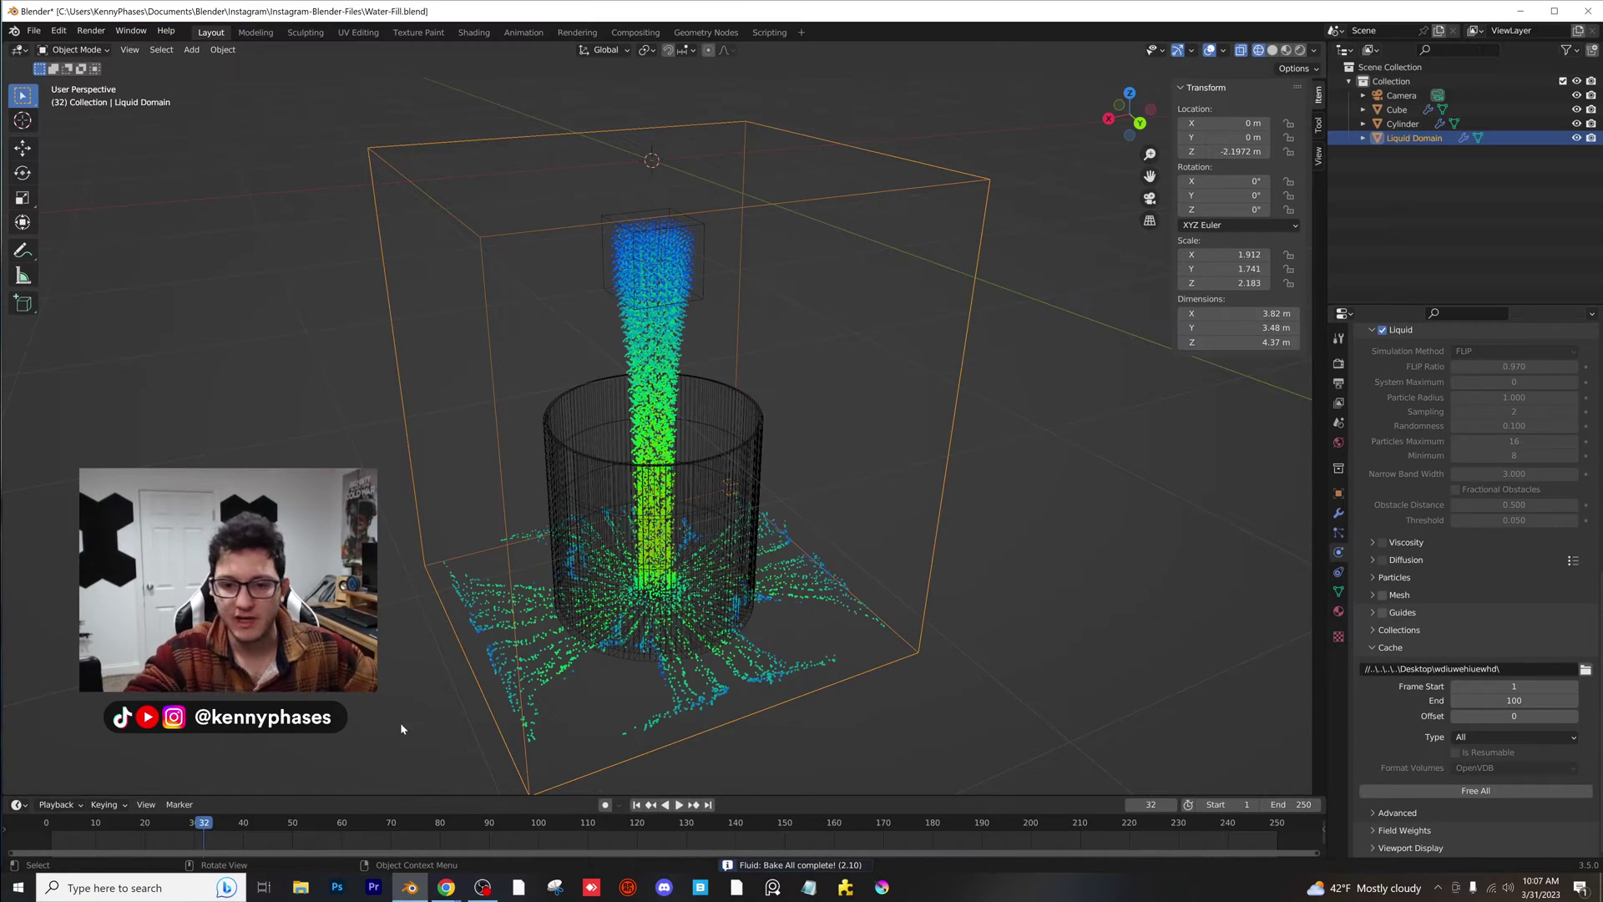
left_click_drag(196, 835, 82, 834)
key("ctrl+s")
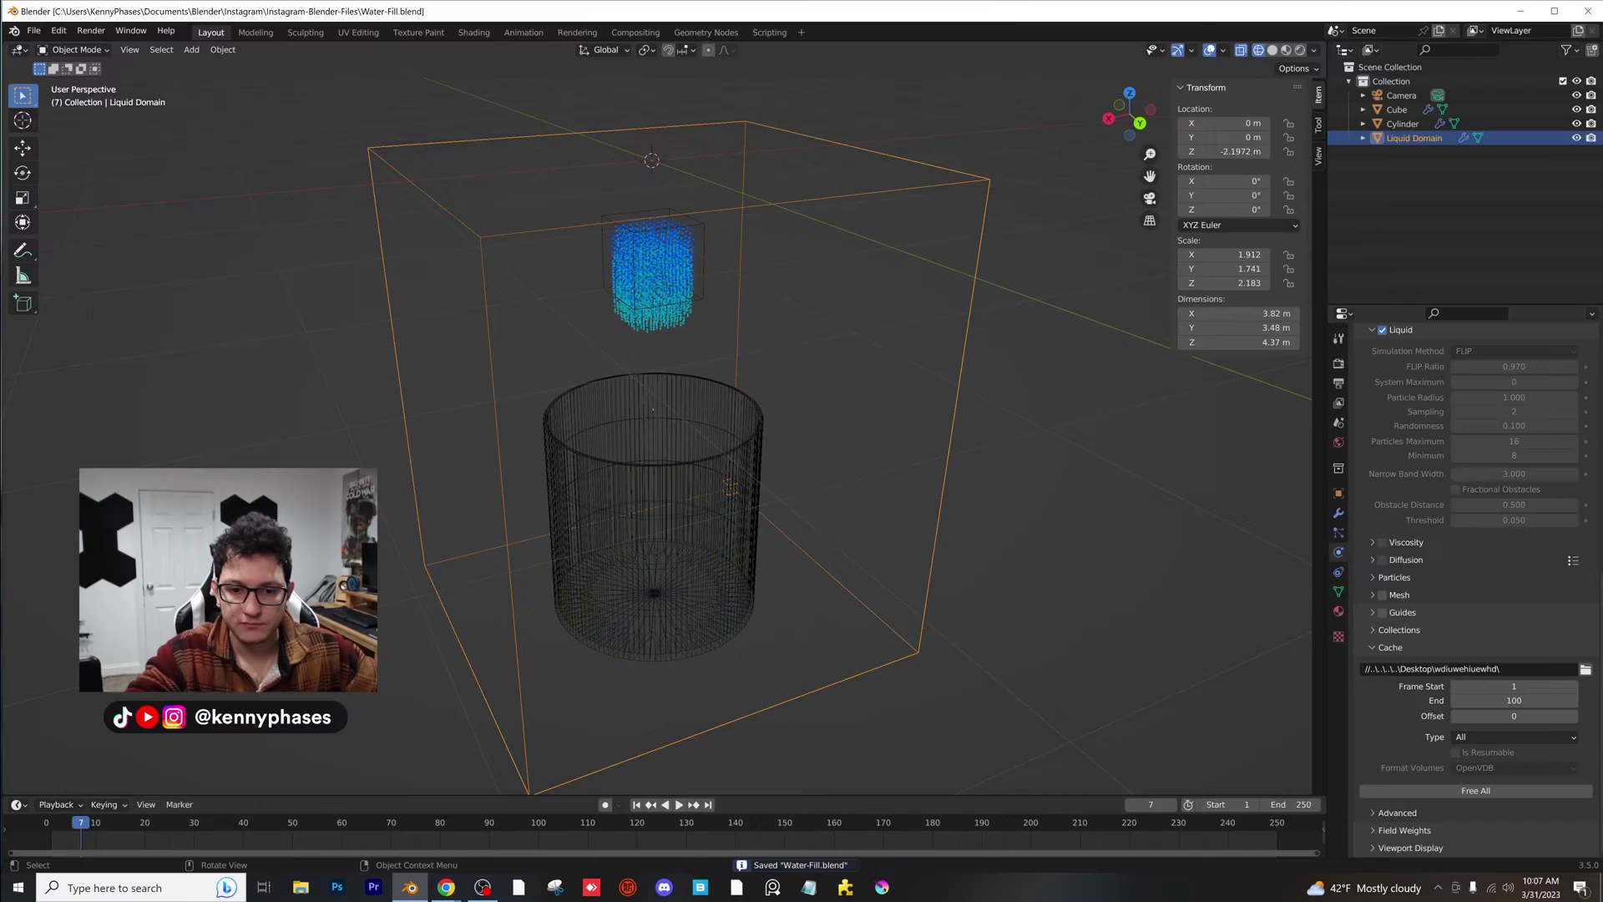
key("space")
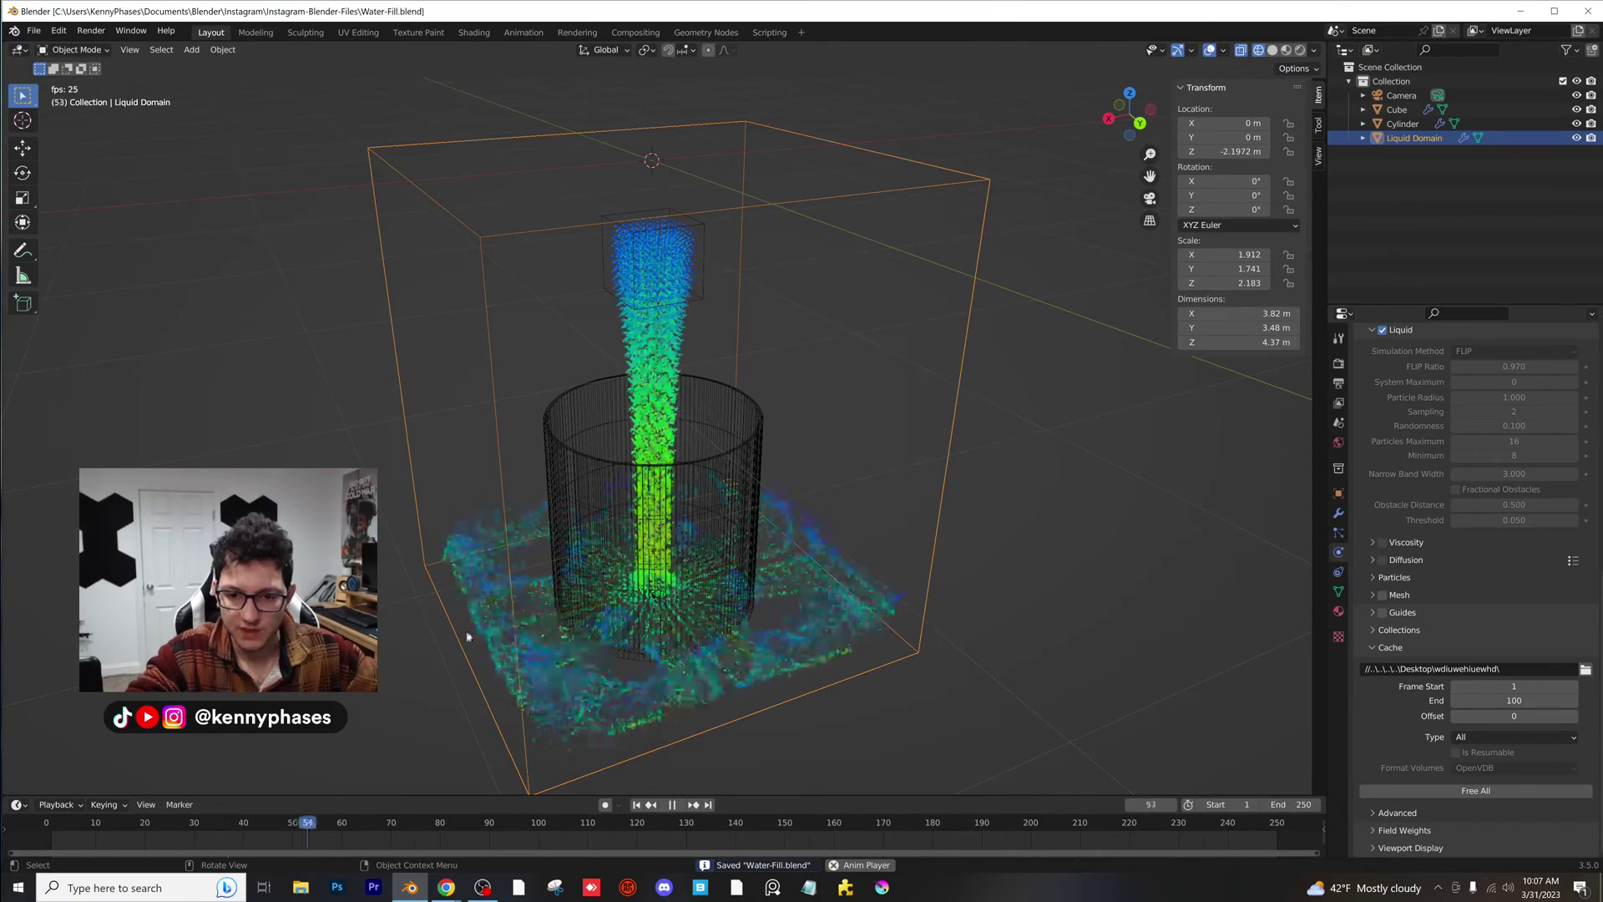
key("space")
- Set the cup effector's surface thickness to 0.1 and save the file
left_click(719, 554)
scroll(710, 535, "up", 5)
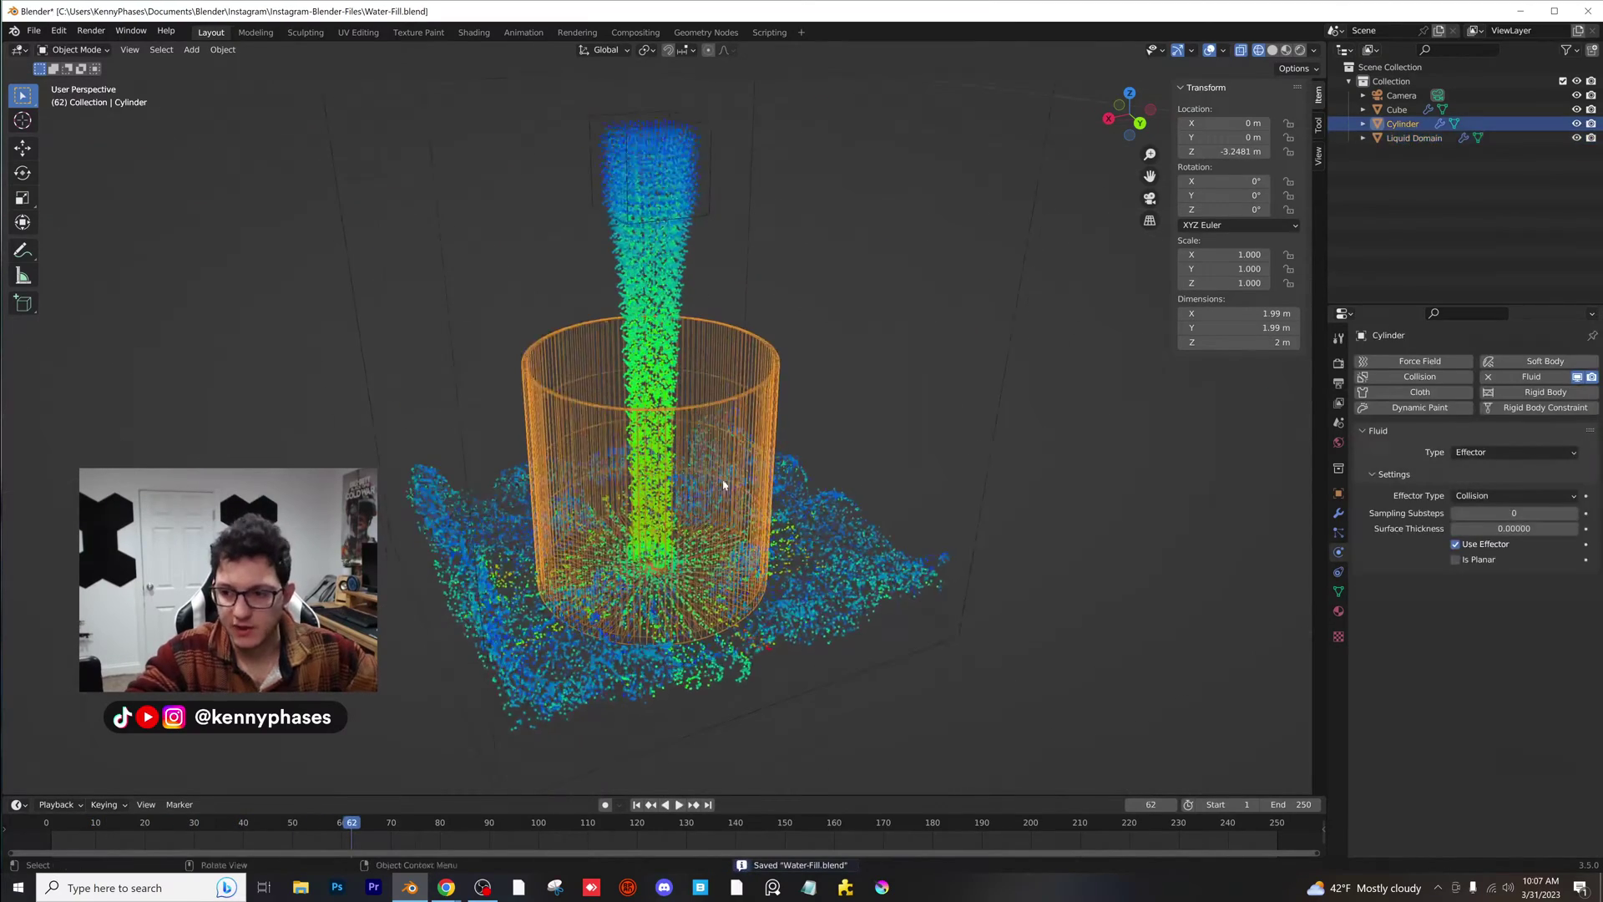
scroll(698, 506, "up", 4)
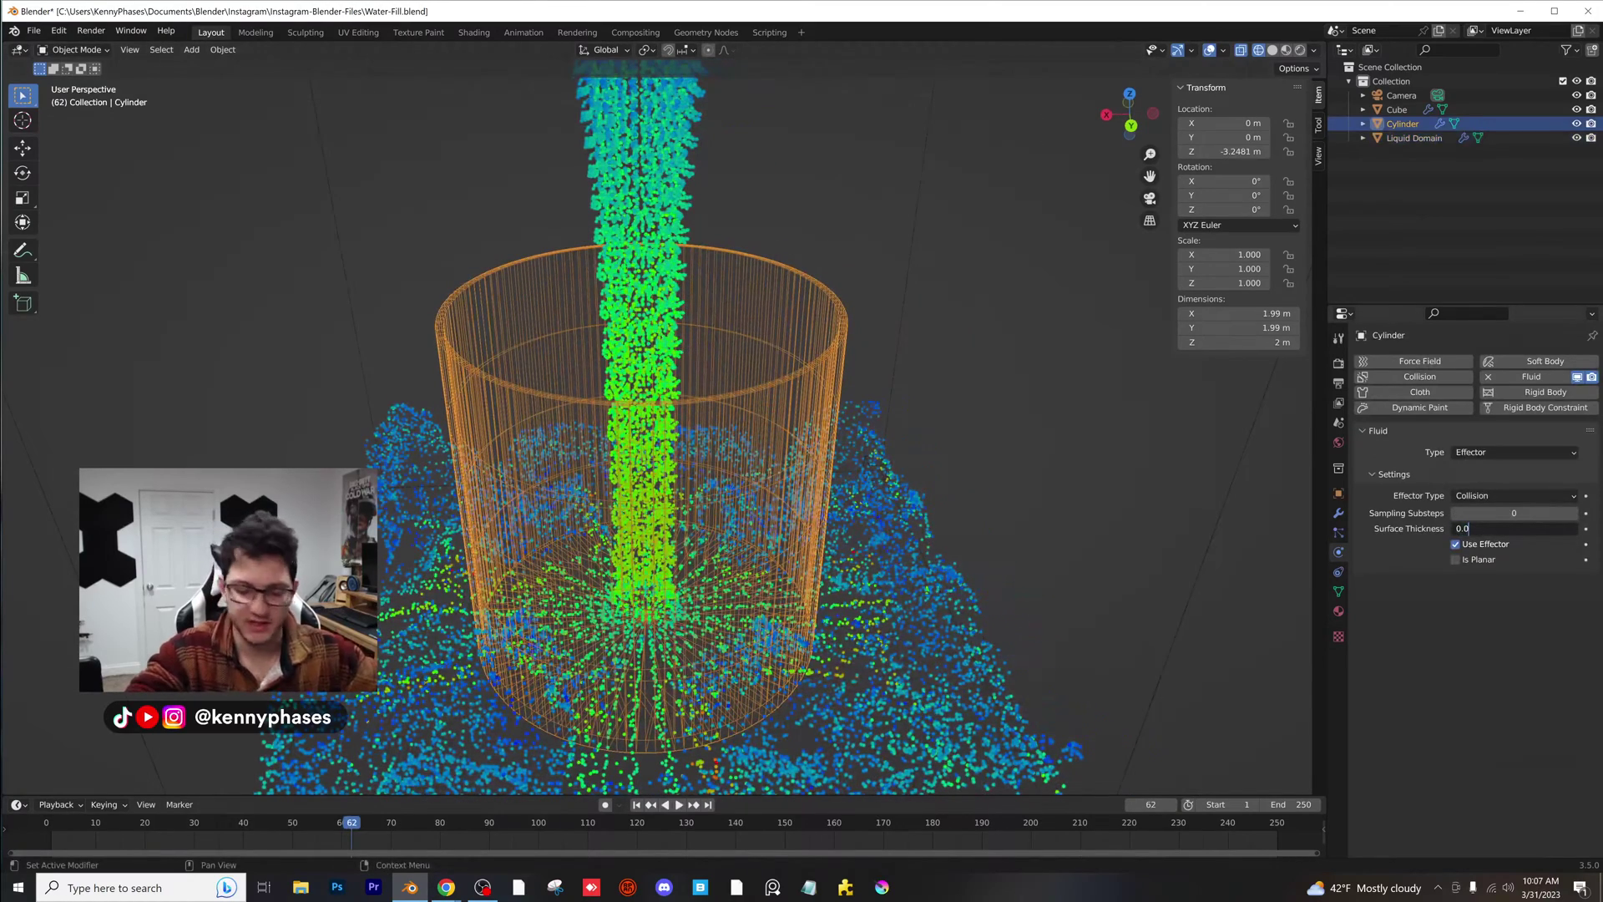
key("Return")
key("ctrl+s")
- Free and rebake the liquid domain's whole simulation, and scrub to frame 42 to inspect the liquid around the cup
scroll(1053, 449, "down", 3)
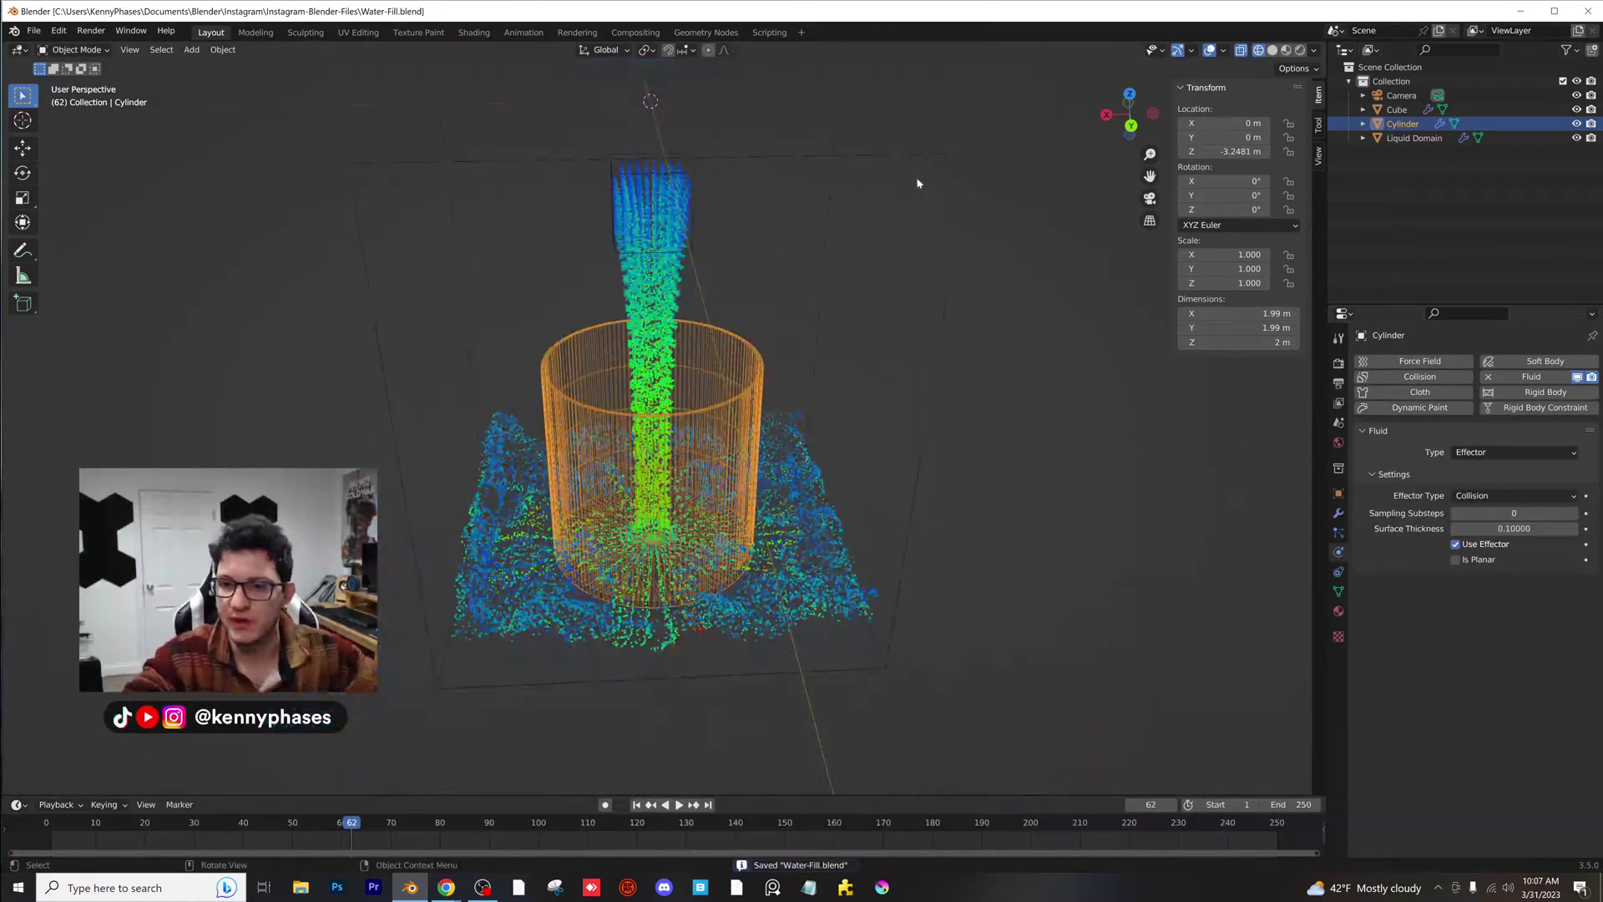
left_click(898, 152)
scroll(1466, 743, "down", 10)
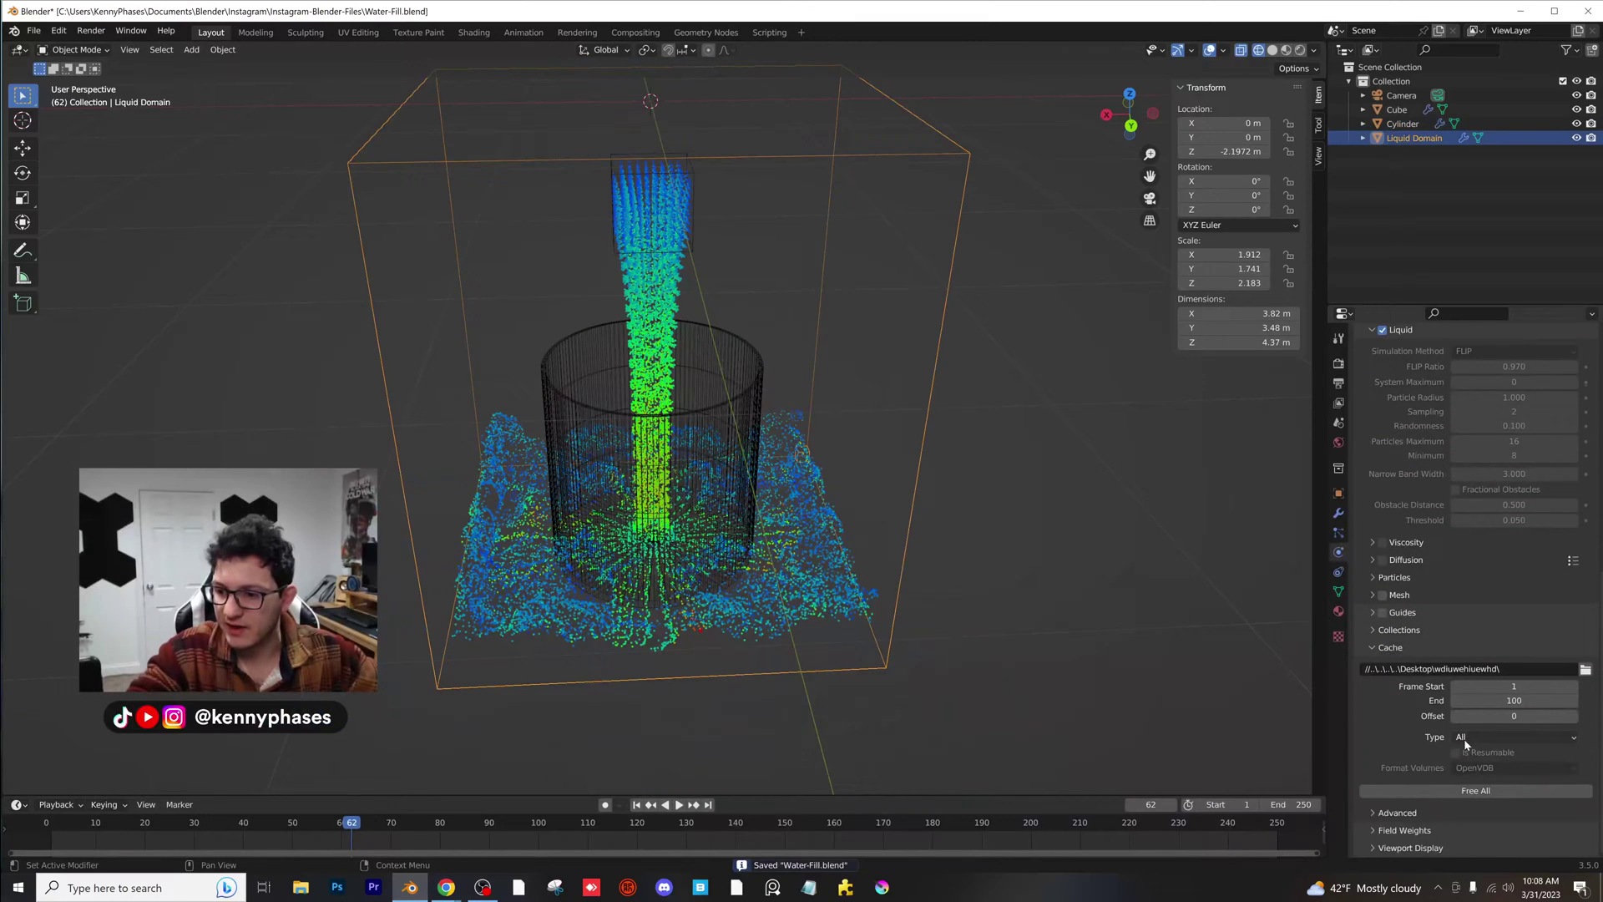
left_click(1475, 790)
left_click(1476, 790)
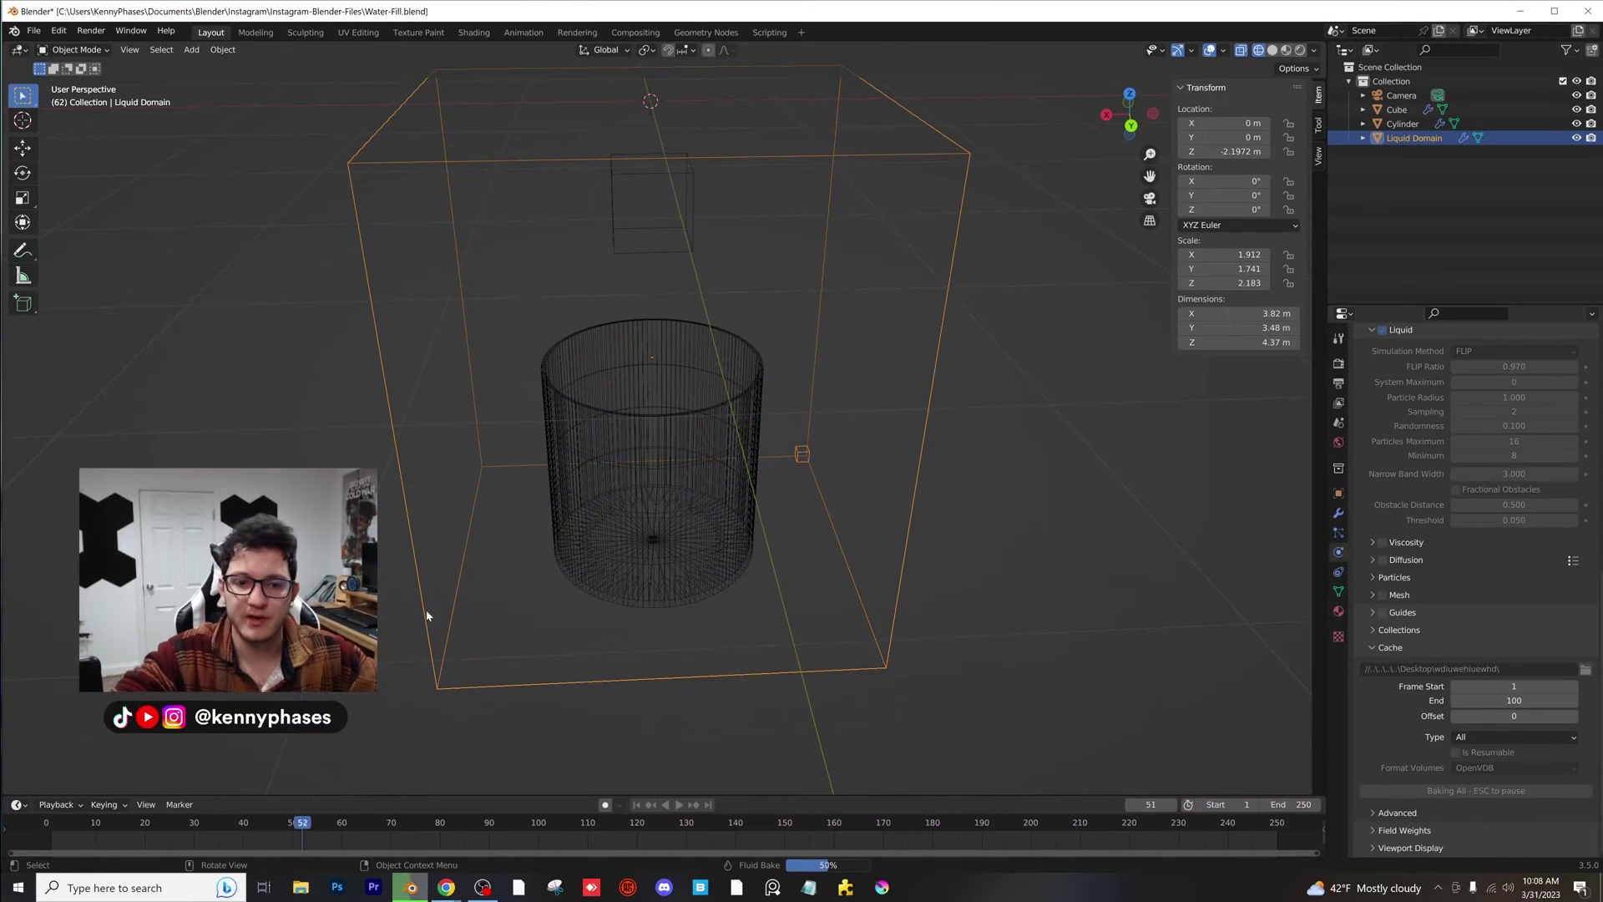
left_click_drag(72, 825, 254, 831)
middle_click_drag(686, 585, 867, 436)
scroll(709, 616, "up", 3)
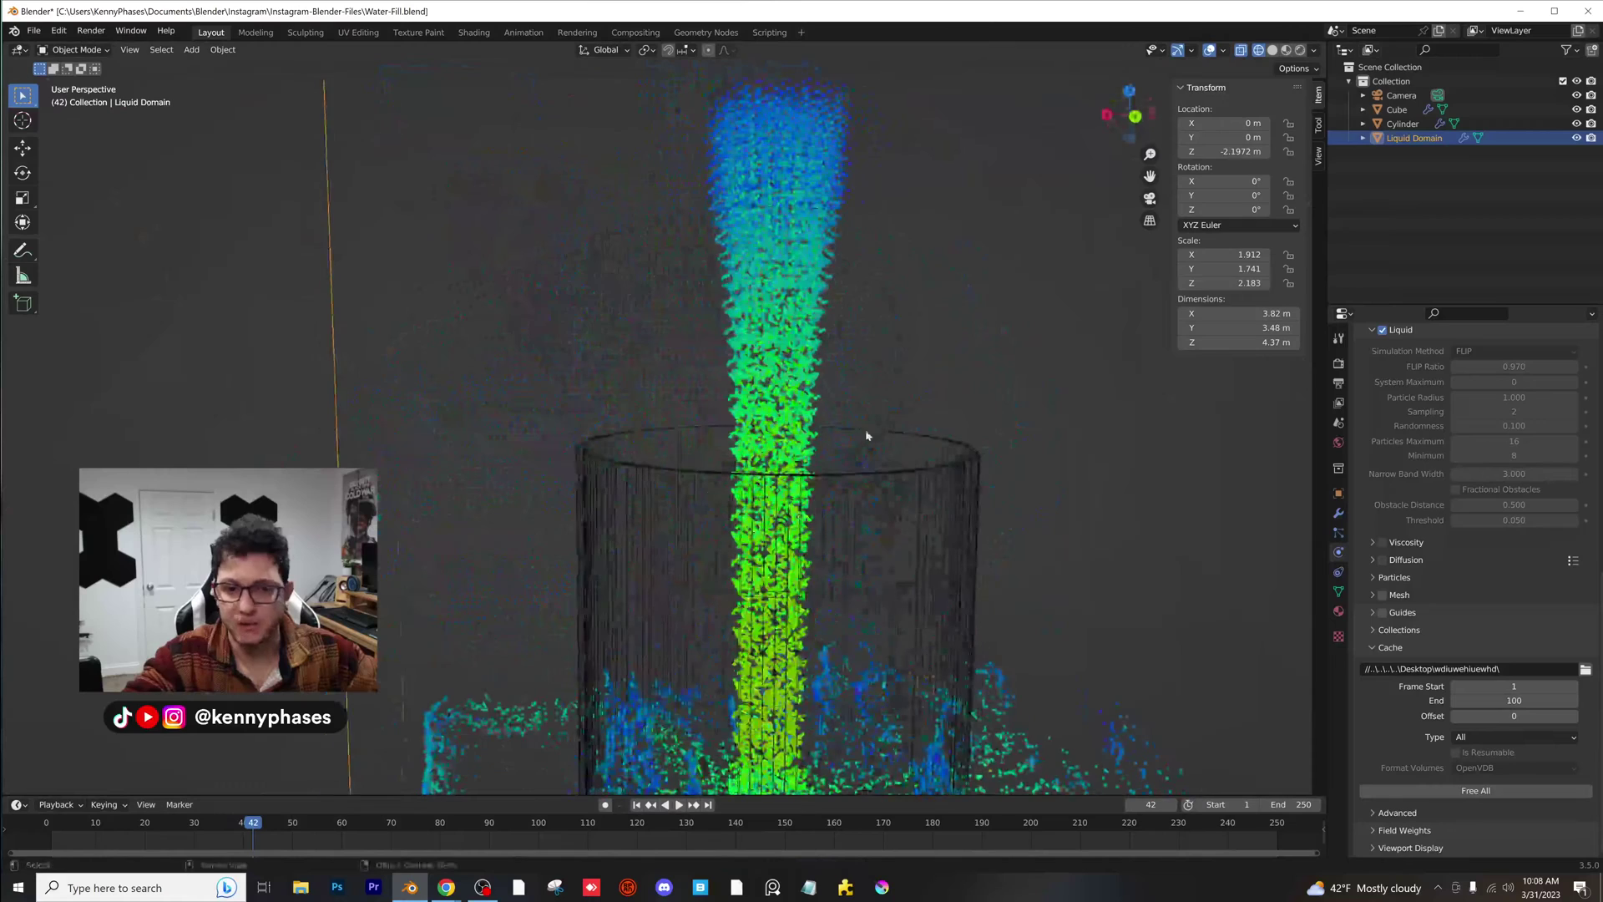
left_click(1242, 52)
scroll(1007, 408, "down", 1)
left_click(1243, 51)
scroll(878, 519, "down", 3)
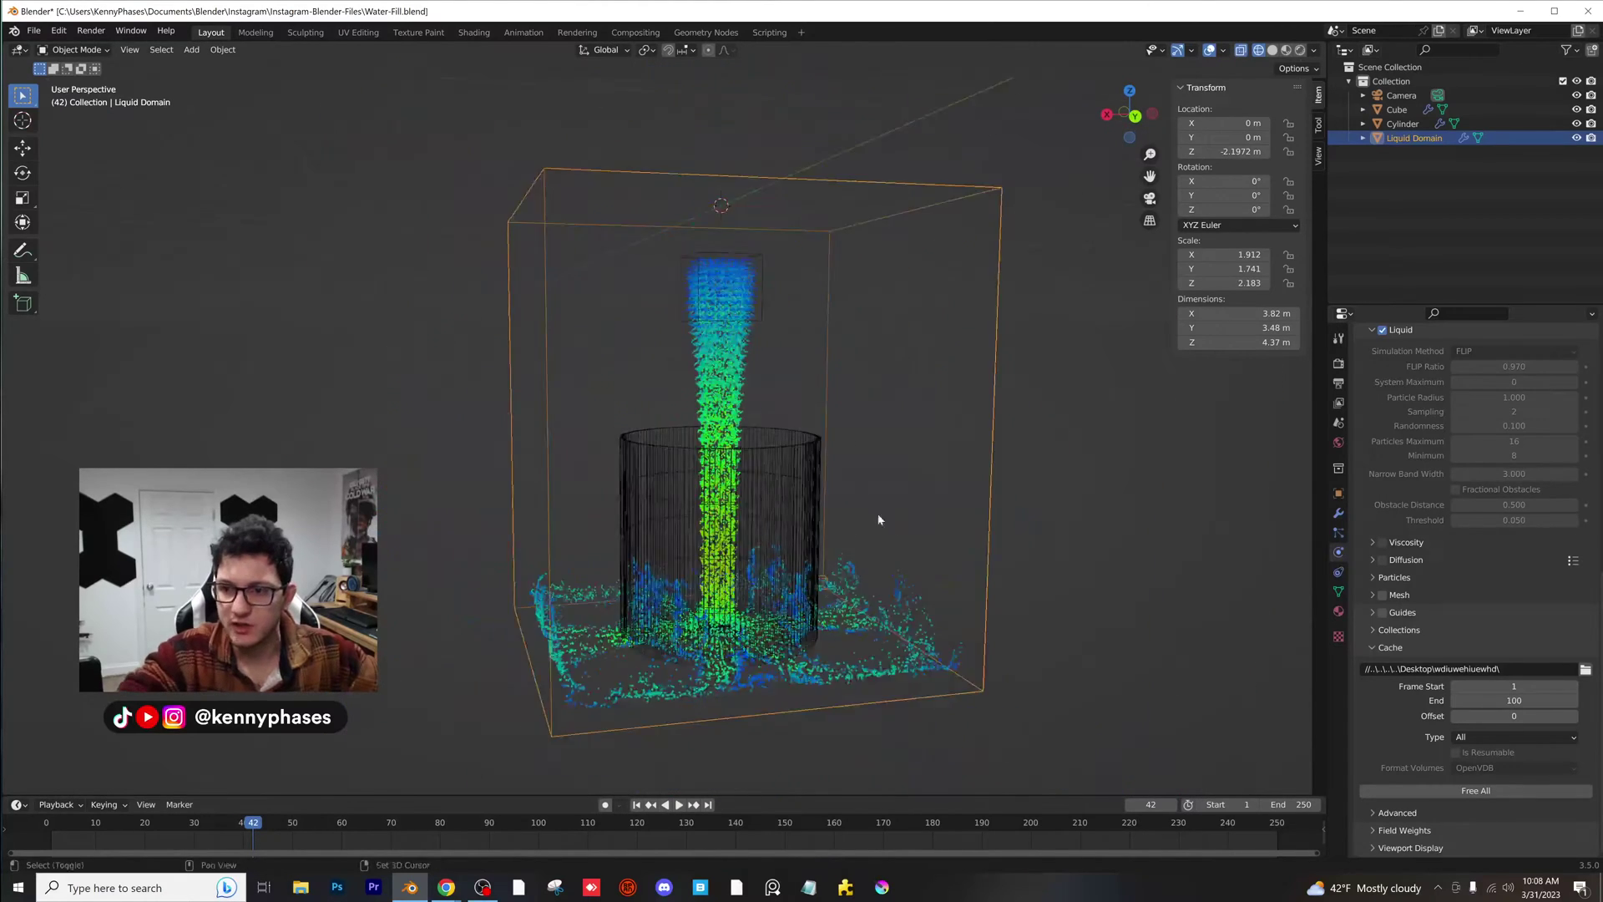
- Set the cup effector's surface thickness to 1.0, save the file, and keep its effector type as Collision
middle_click_drag(873, 439, 837, 499)
scroll(835, 496, "up", 2)
left_click(745, 405)
scroll(945, 498, "up", 2)
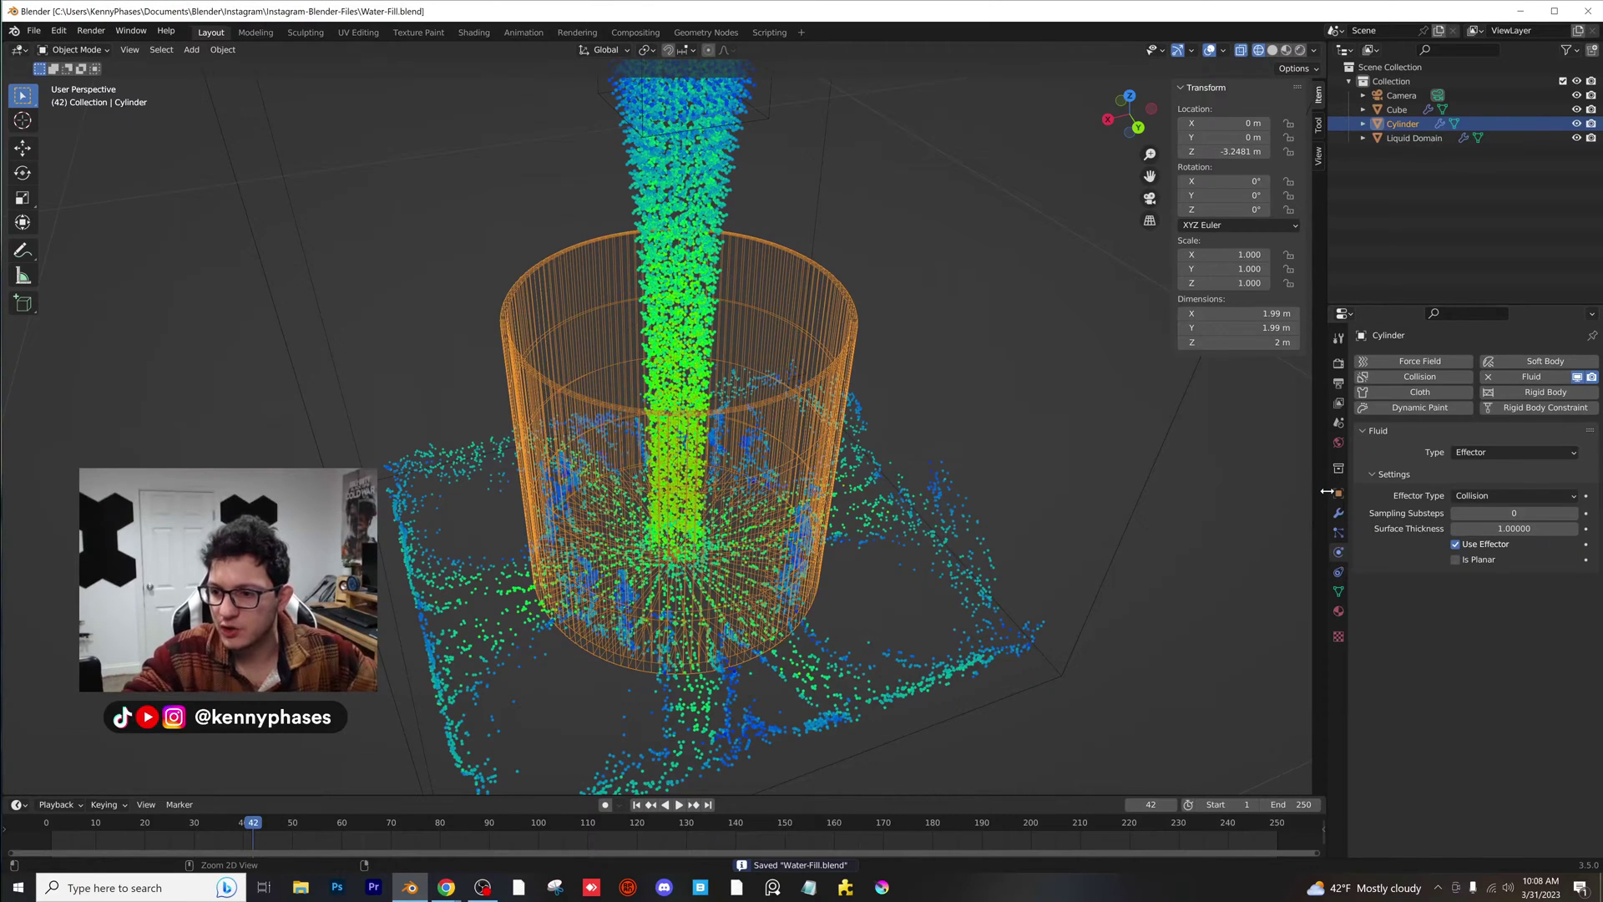
left_click(1484, 497)
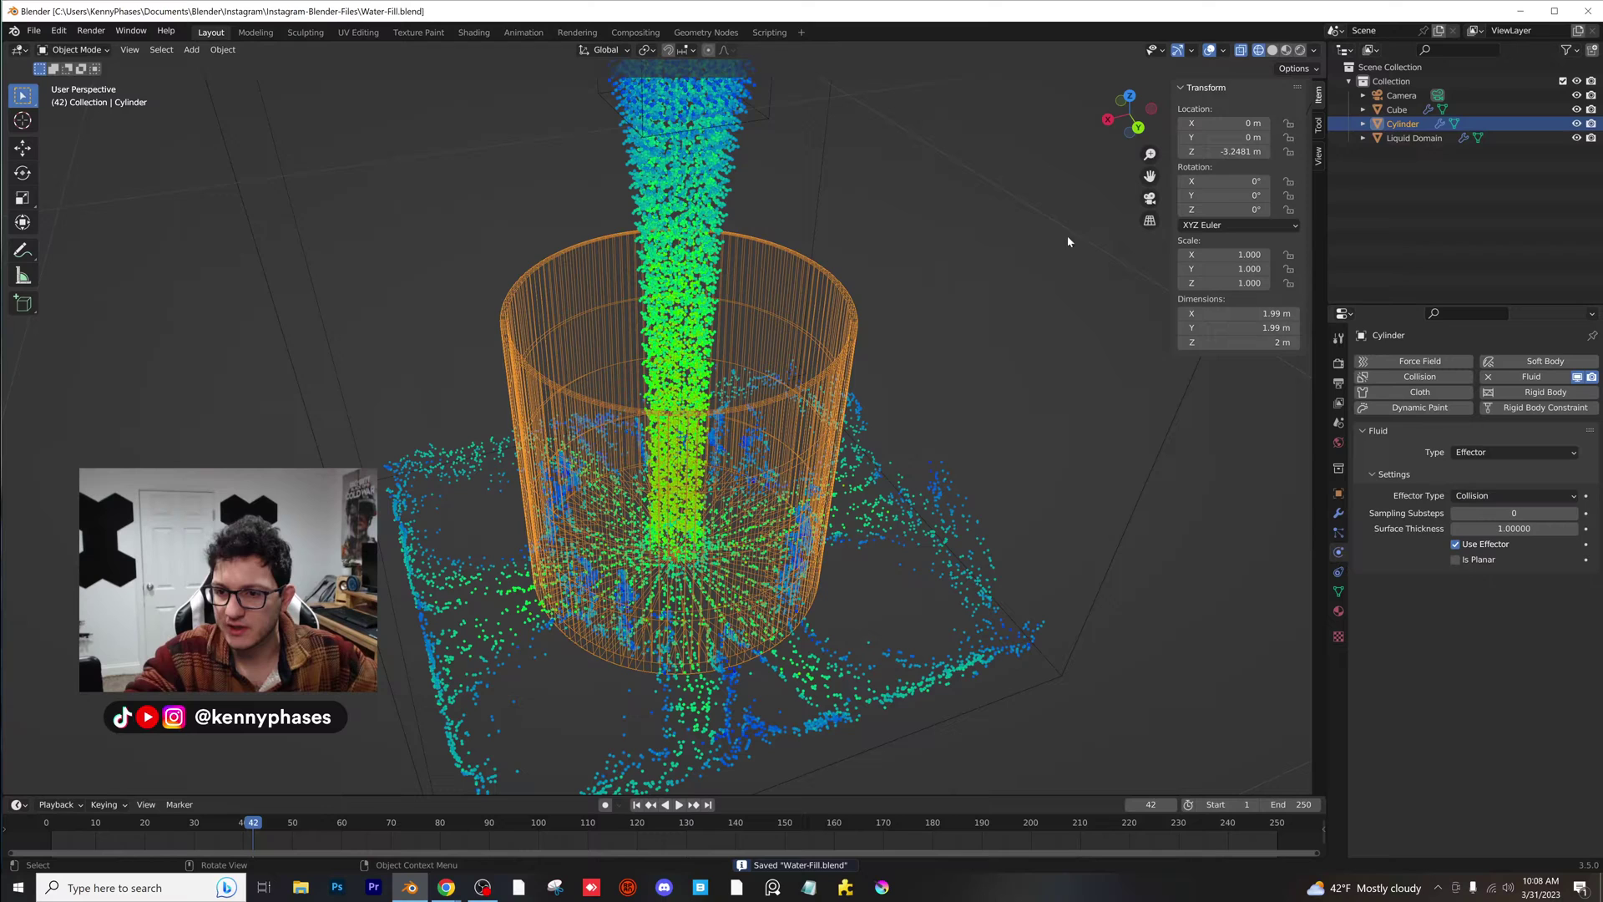
- Free the liquid domain's bake, set its resolution divisions to 60, and save the file
left_click(833, 118)
scroll(1530, 668, "down", 15)
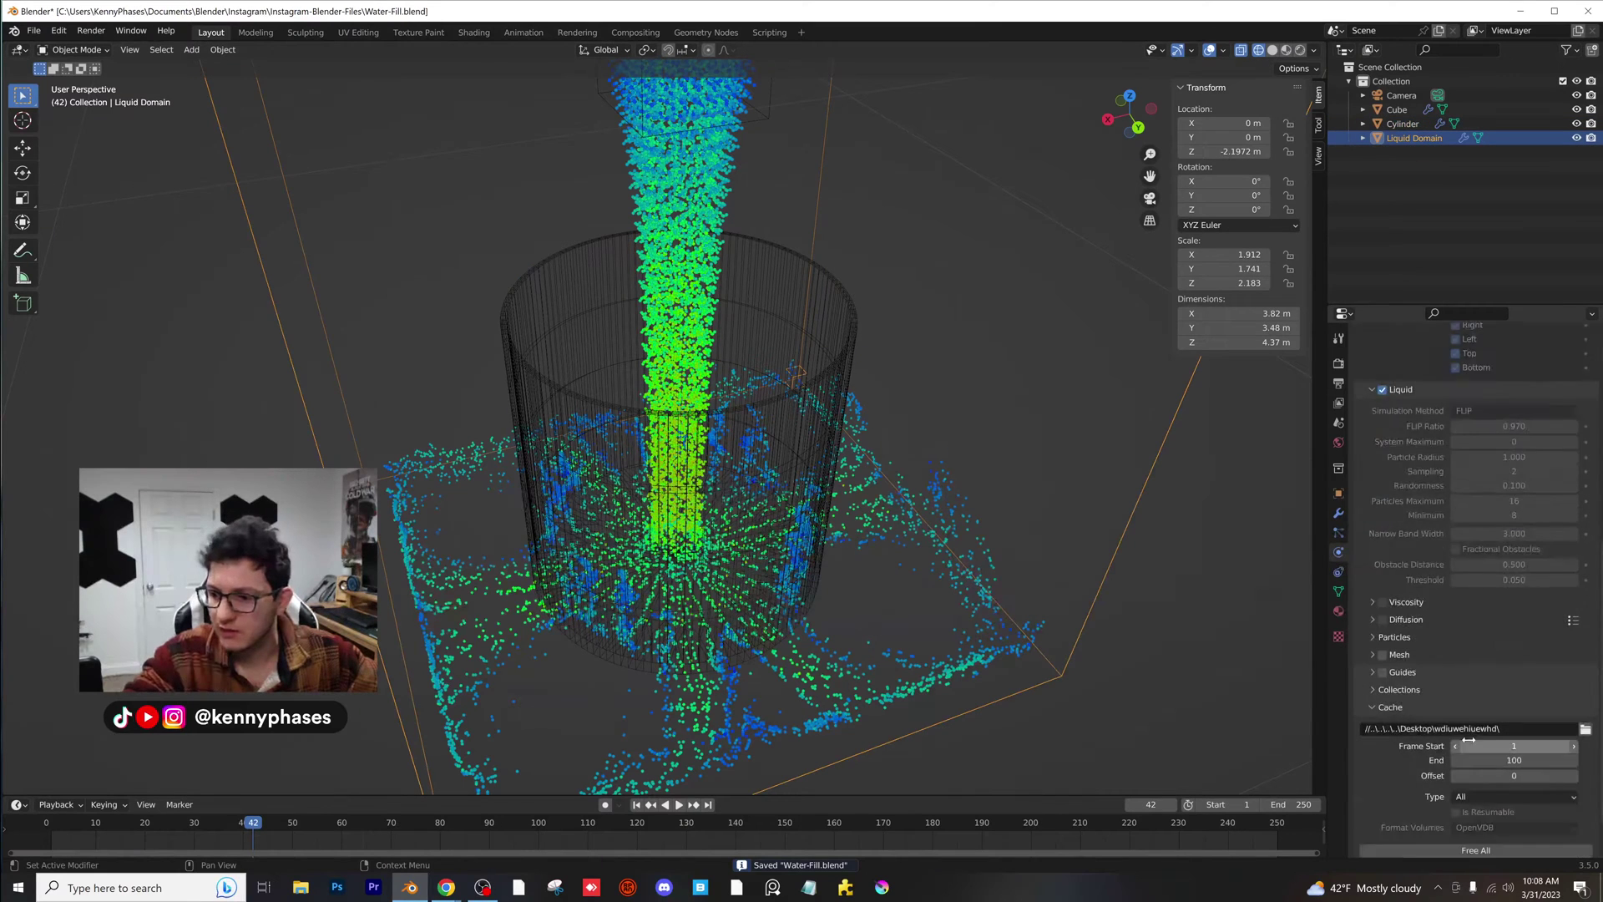
left_click(1486, 792)
scroll(1495, 669, "up", 15)
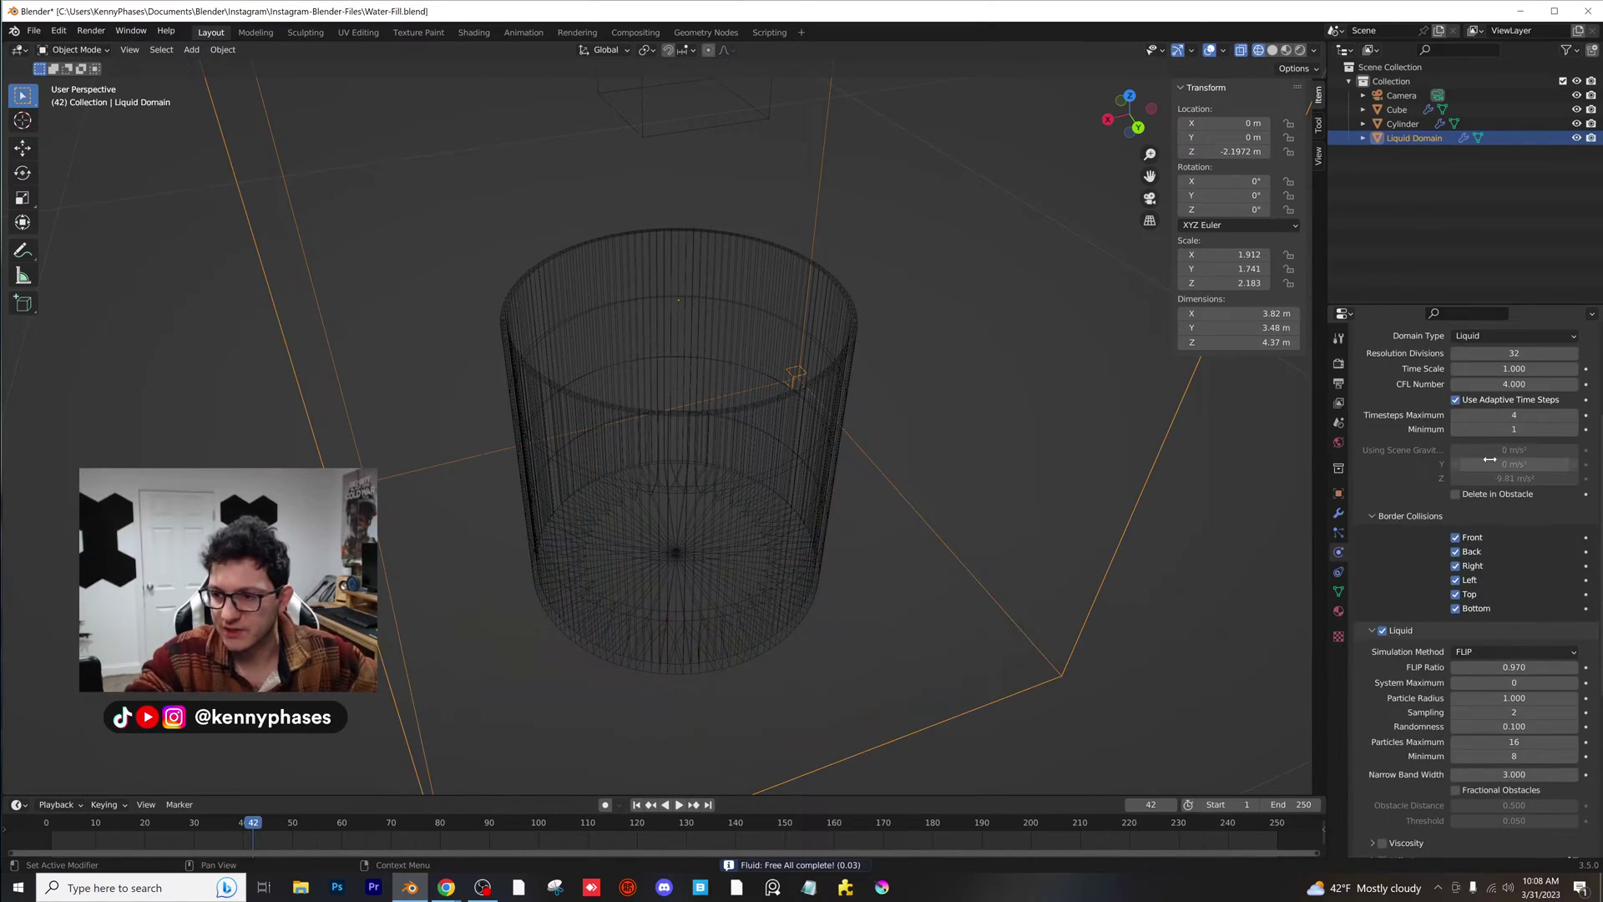
left_click(1516, 418)
type("64")
key("Return")
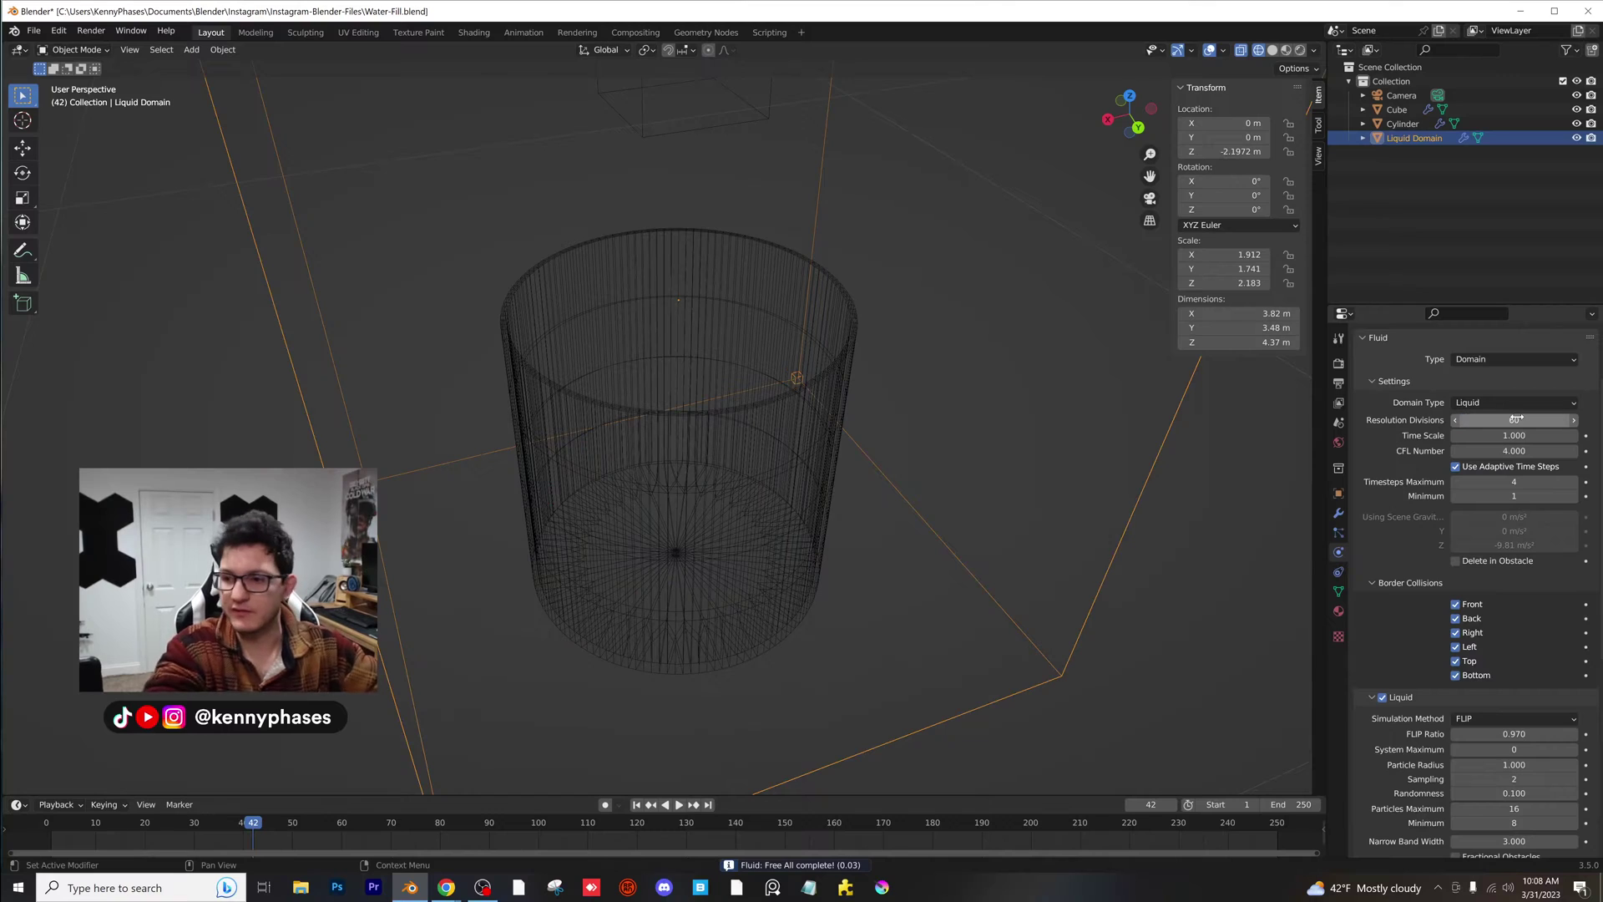
key("ctrl+s")
- Set the liquid domain's cache end frame to 50 and bake the whole simulation
scroll(1519, 422, "down", 11)
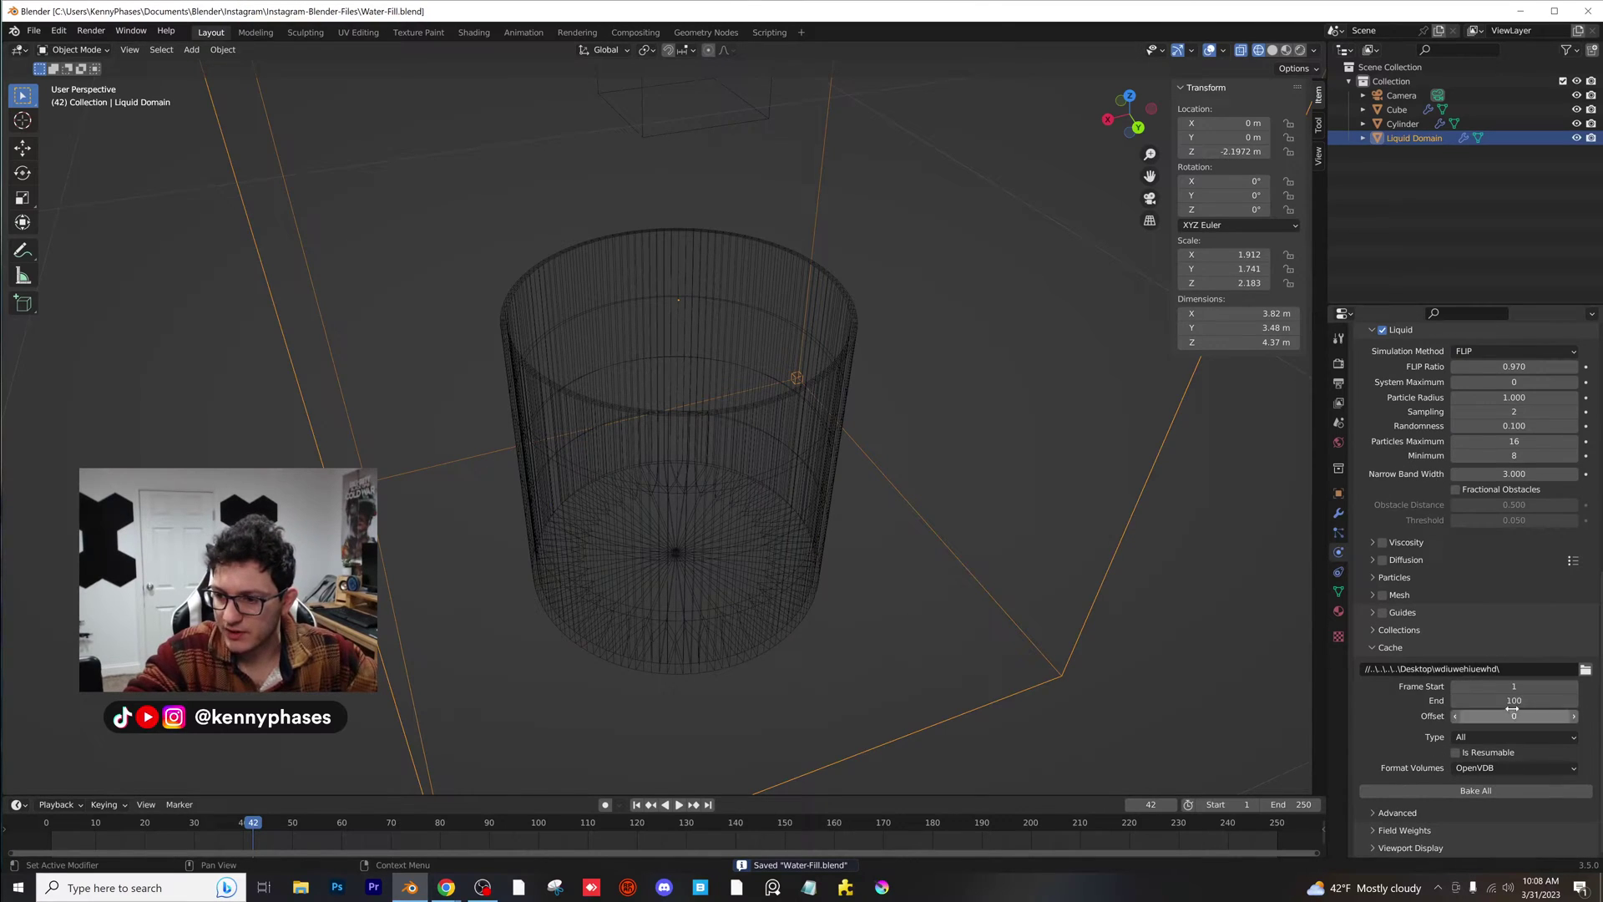
left_click(1470, 701)
type("50")
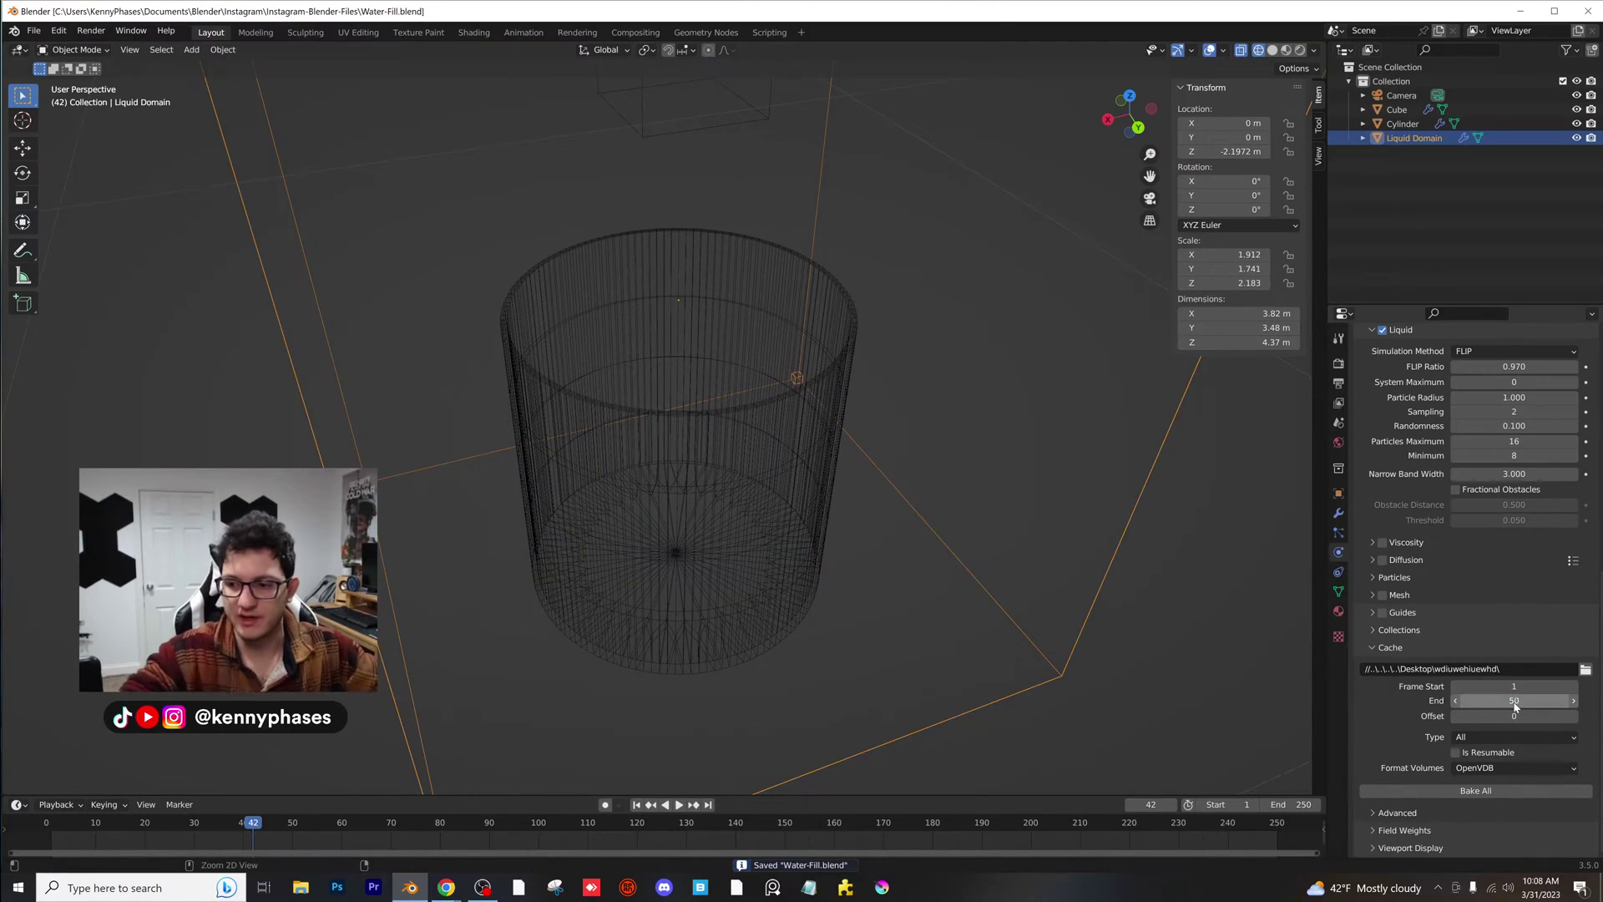
key("Return")
left_click(1518, 789)
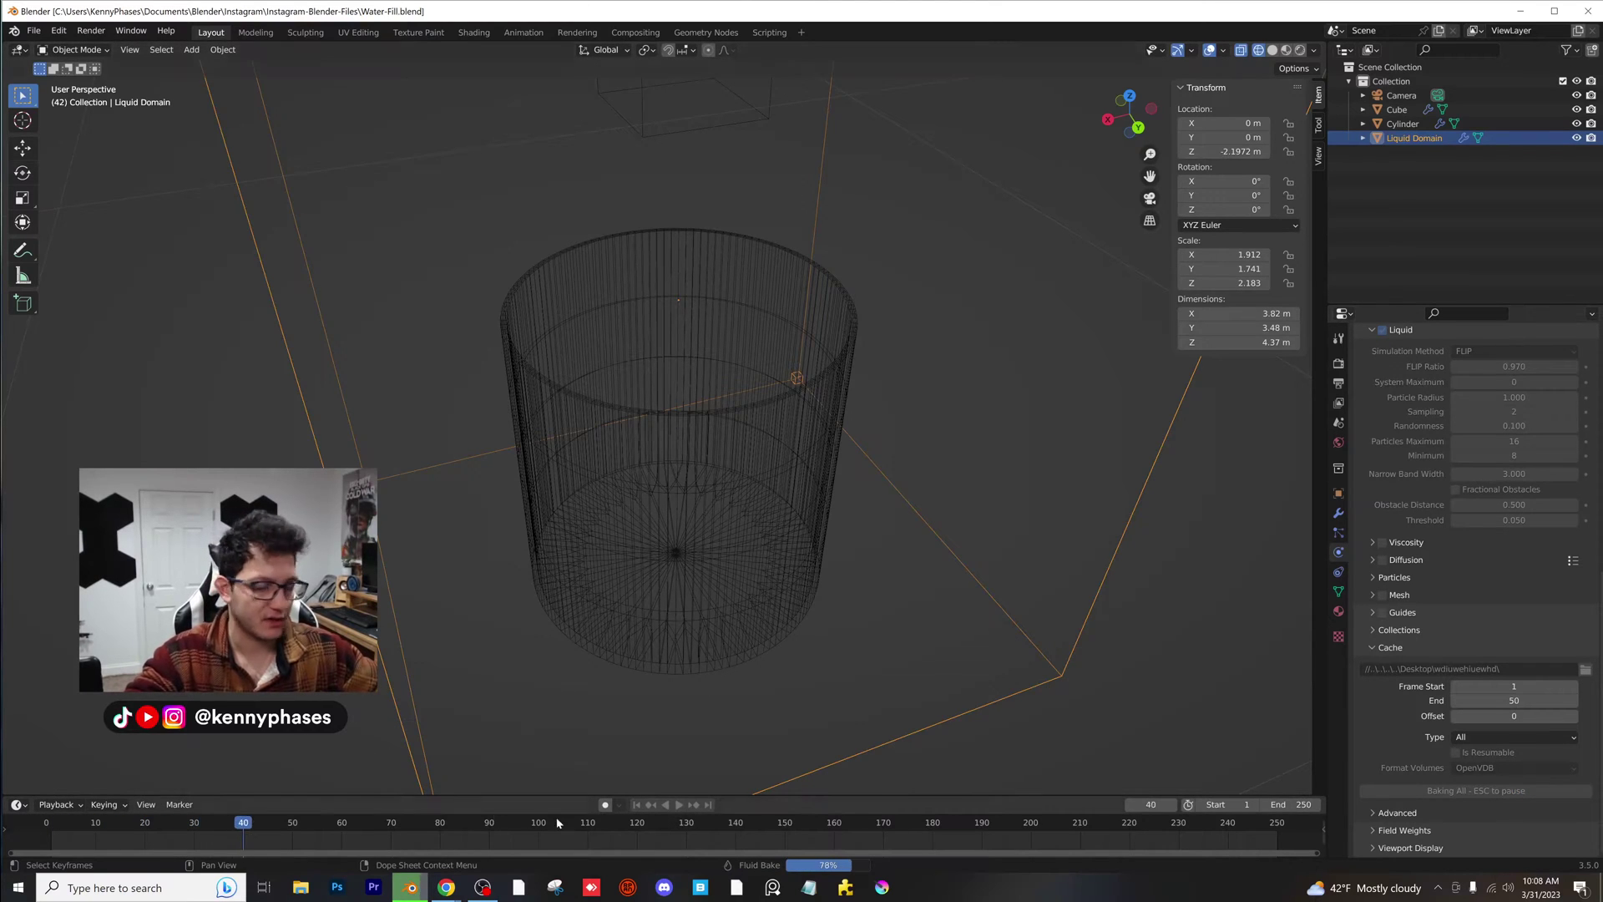
- Examine the liquid at frame 31 against the cup's walls and base, including in the back orthographic view
key("space")
mouse_move(192, 815)
left_mouse_down()
mouse_move(143, 825)
mouse_move(221, 827)
mouse_move(200, 827)
left_mouse_up()
middle_click_drag(804, 498, 803, 458)
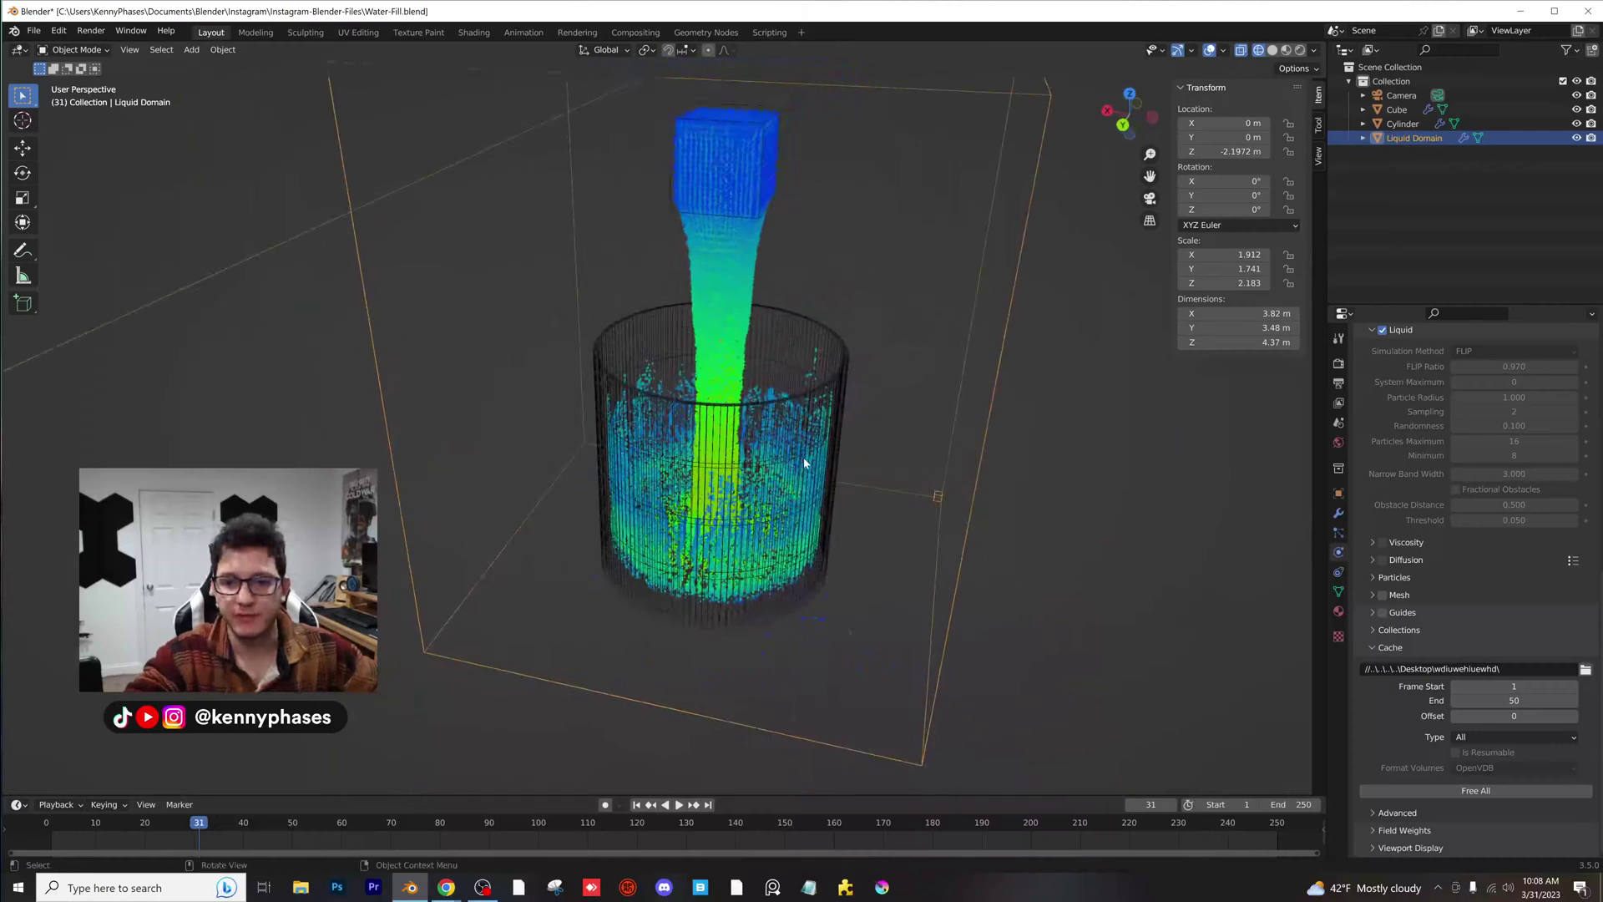
scroll(804, 457, "up", 3)
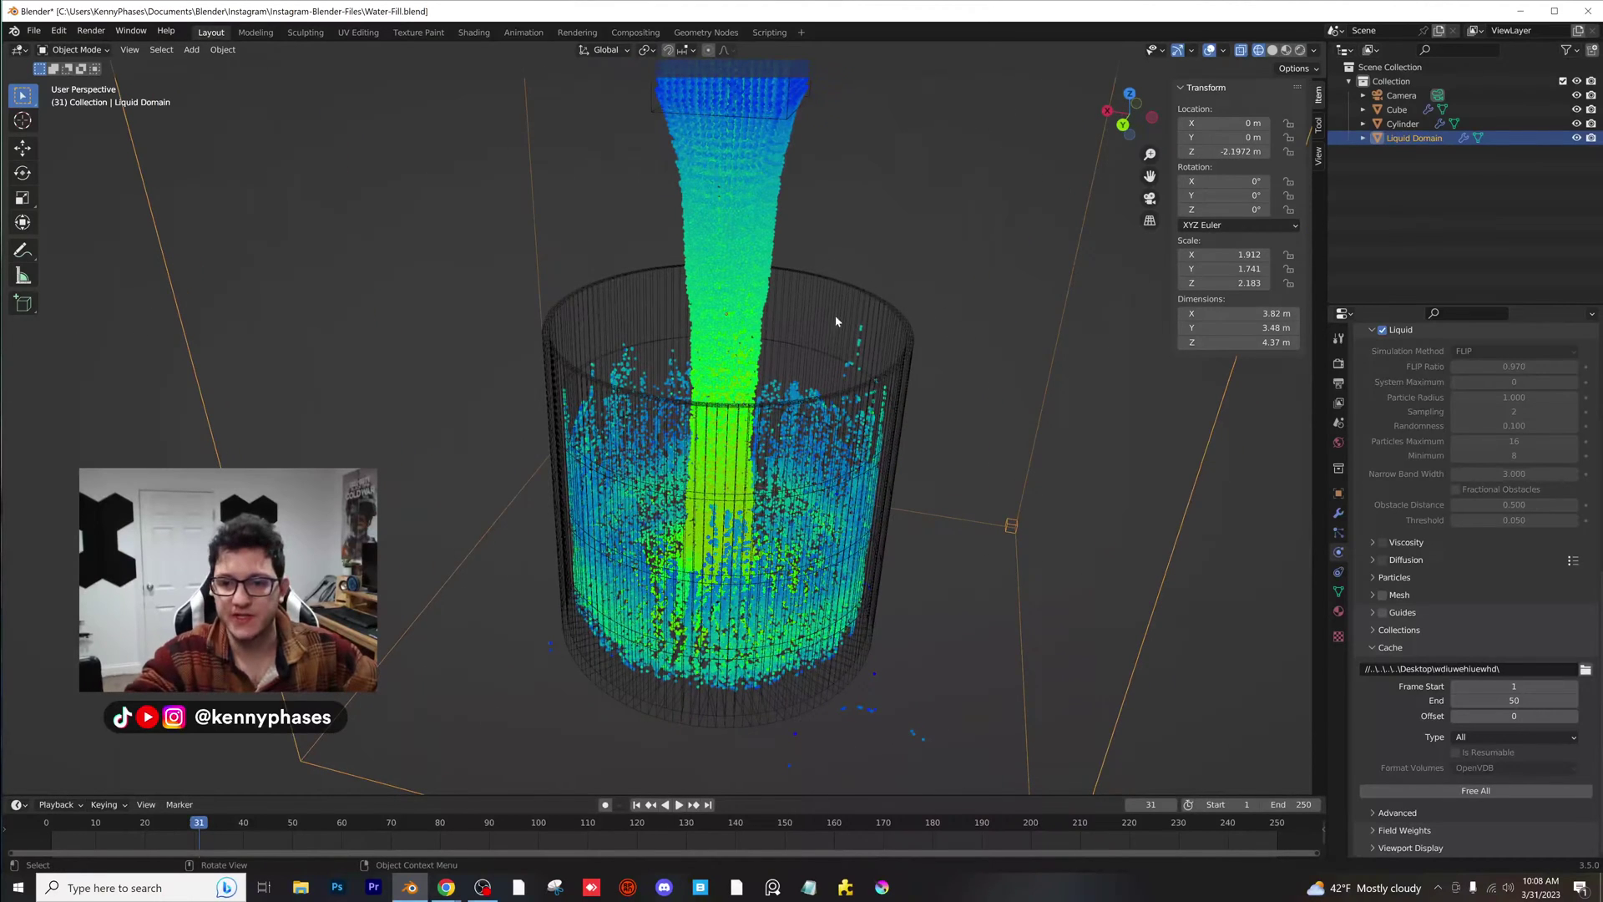
left_click(861, 292)
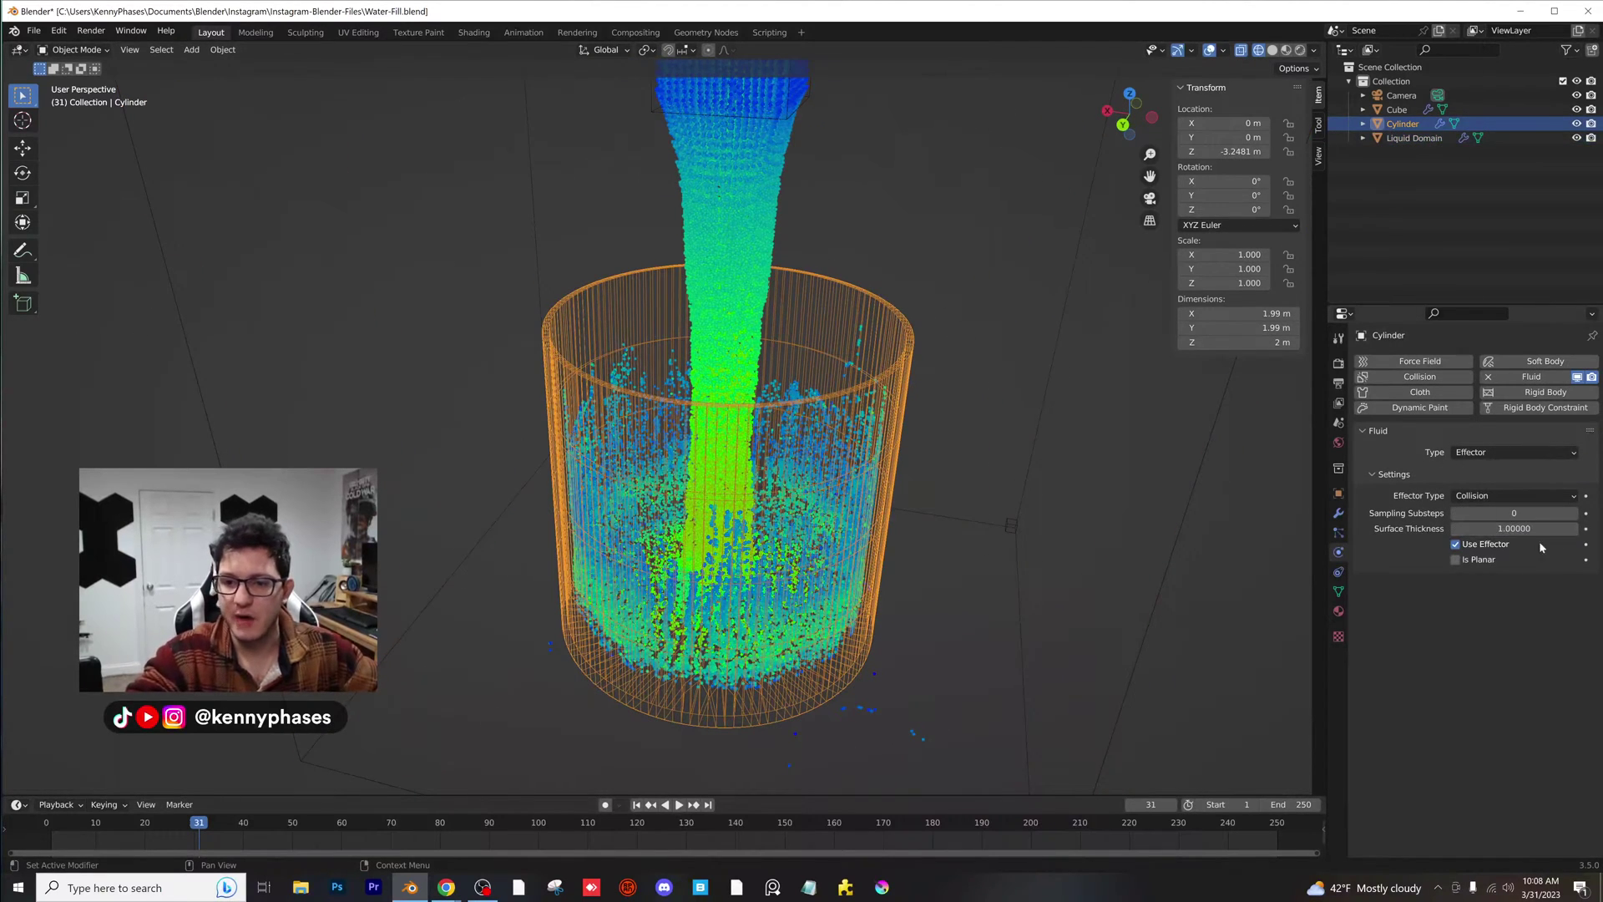
scroll(809, 562, "down", 4)
middle_click_drag(809, 562, 837, 521)
scroll(805, 537, "up", 4)
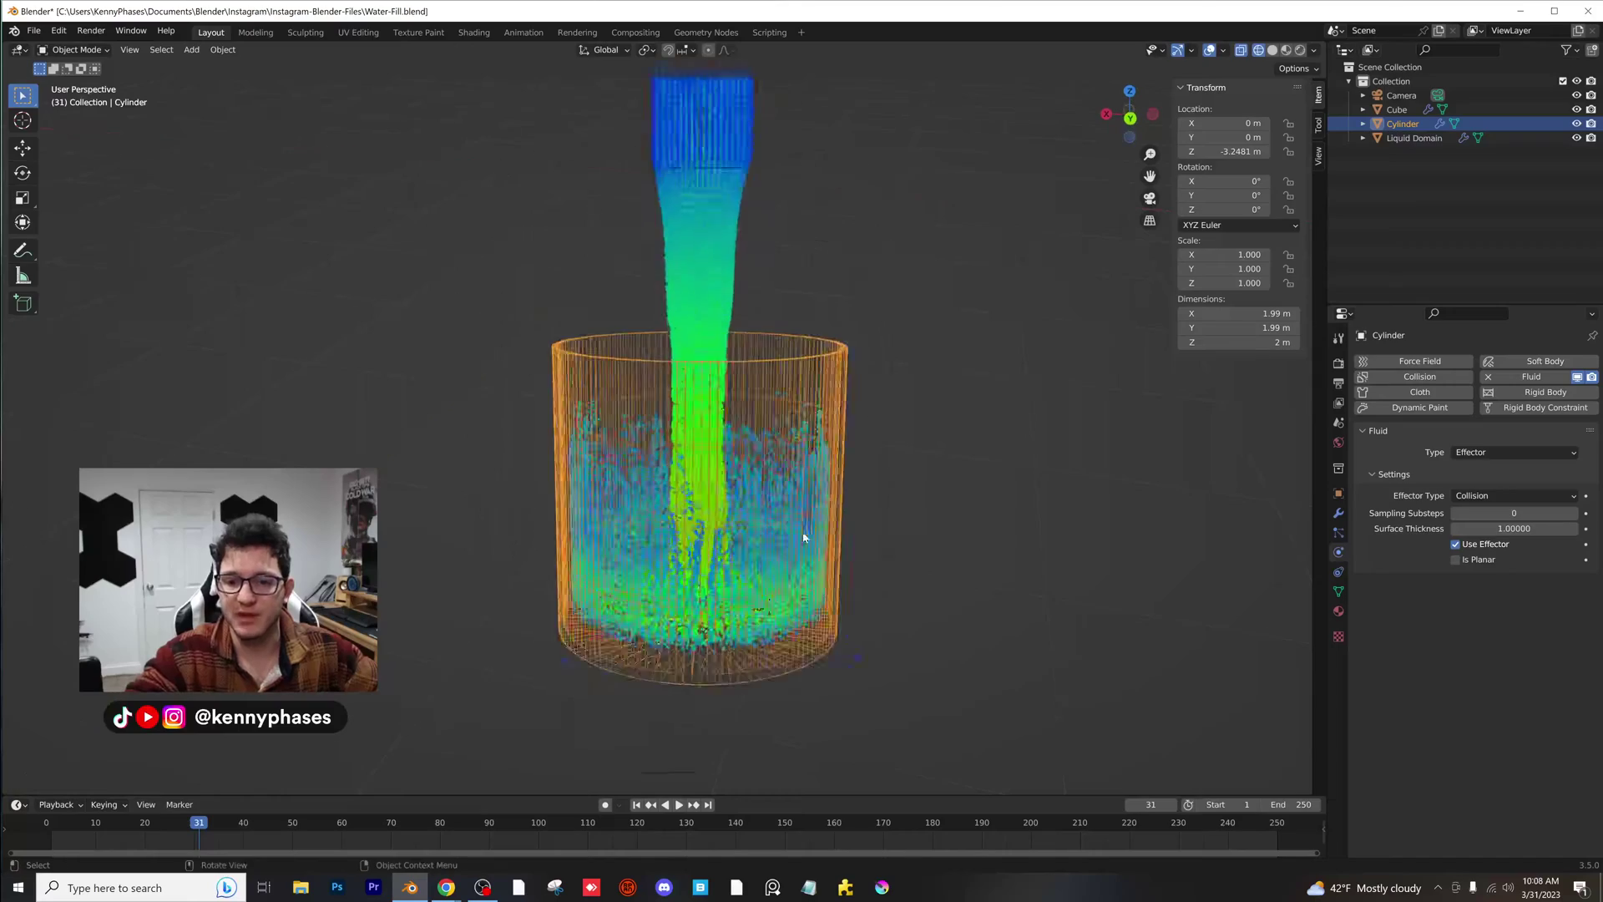
left_click(1131, 119)
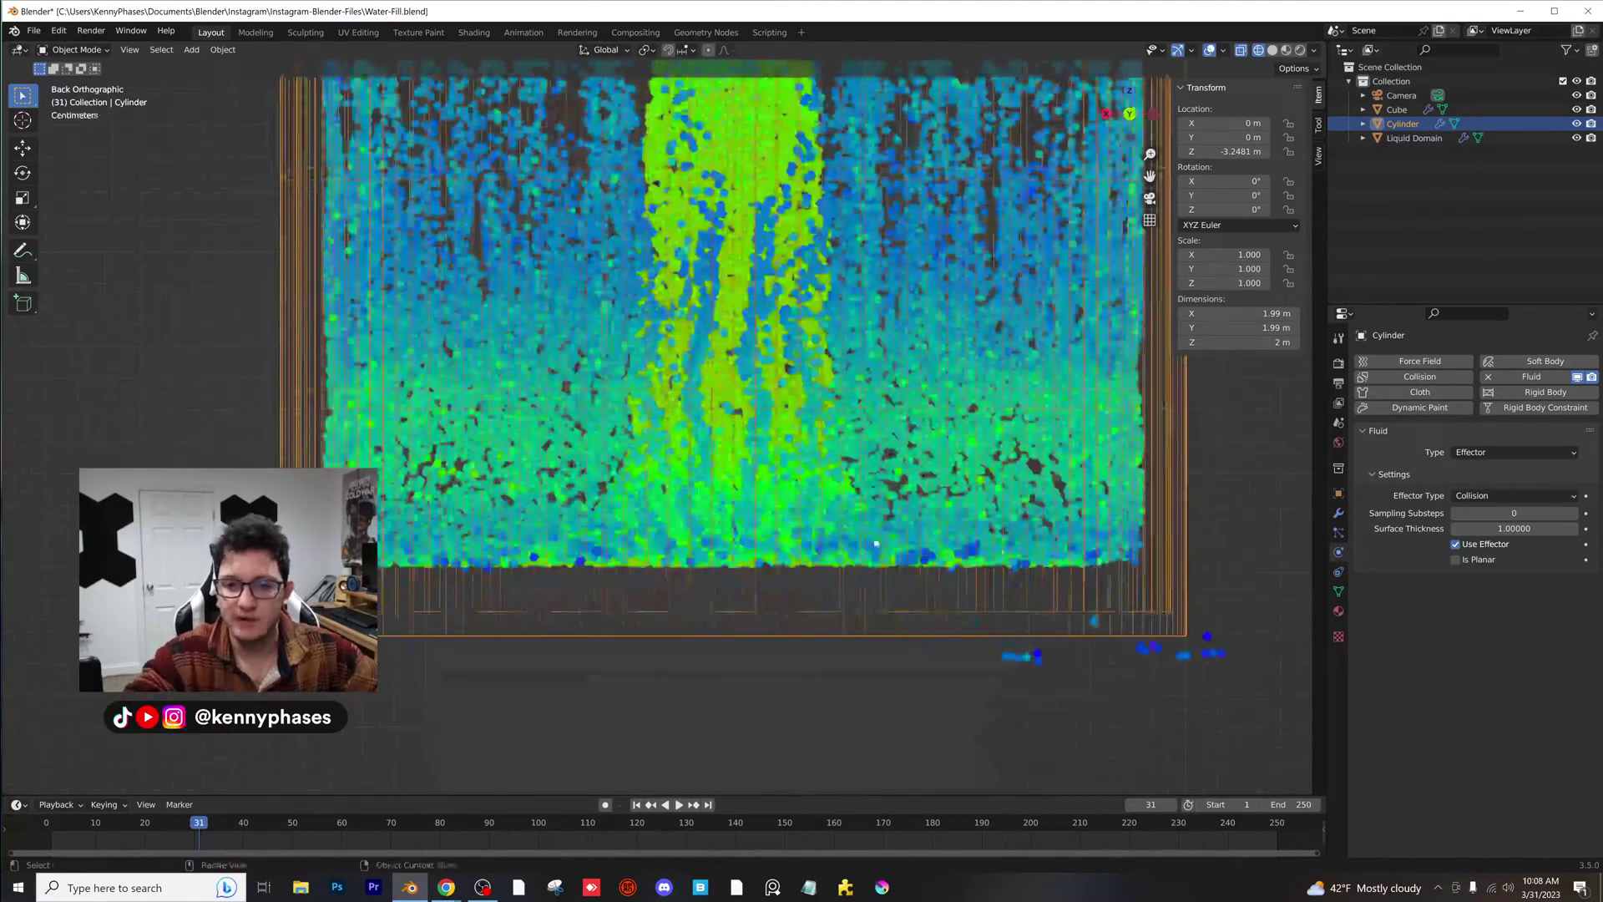
scroll(846, 544, "down", 2)
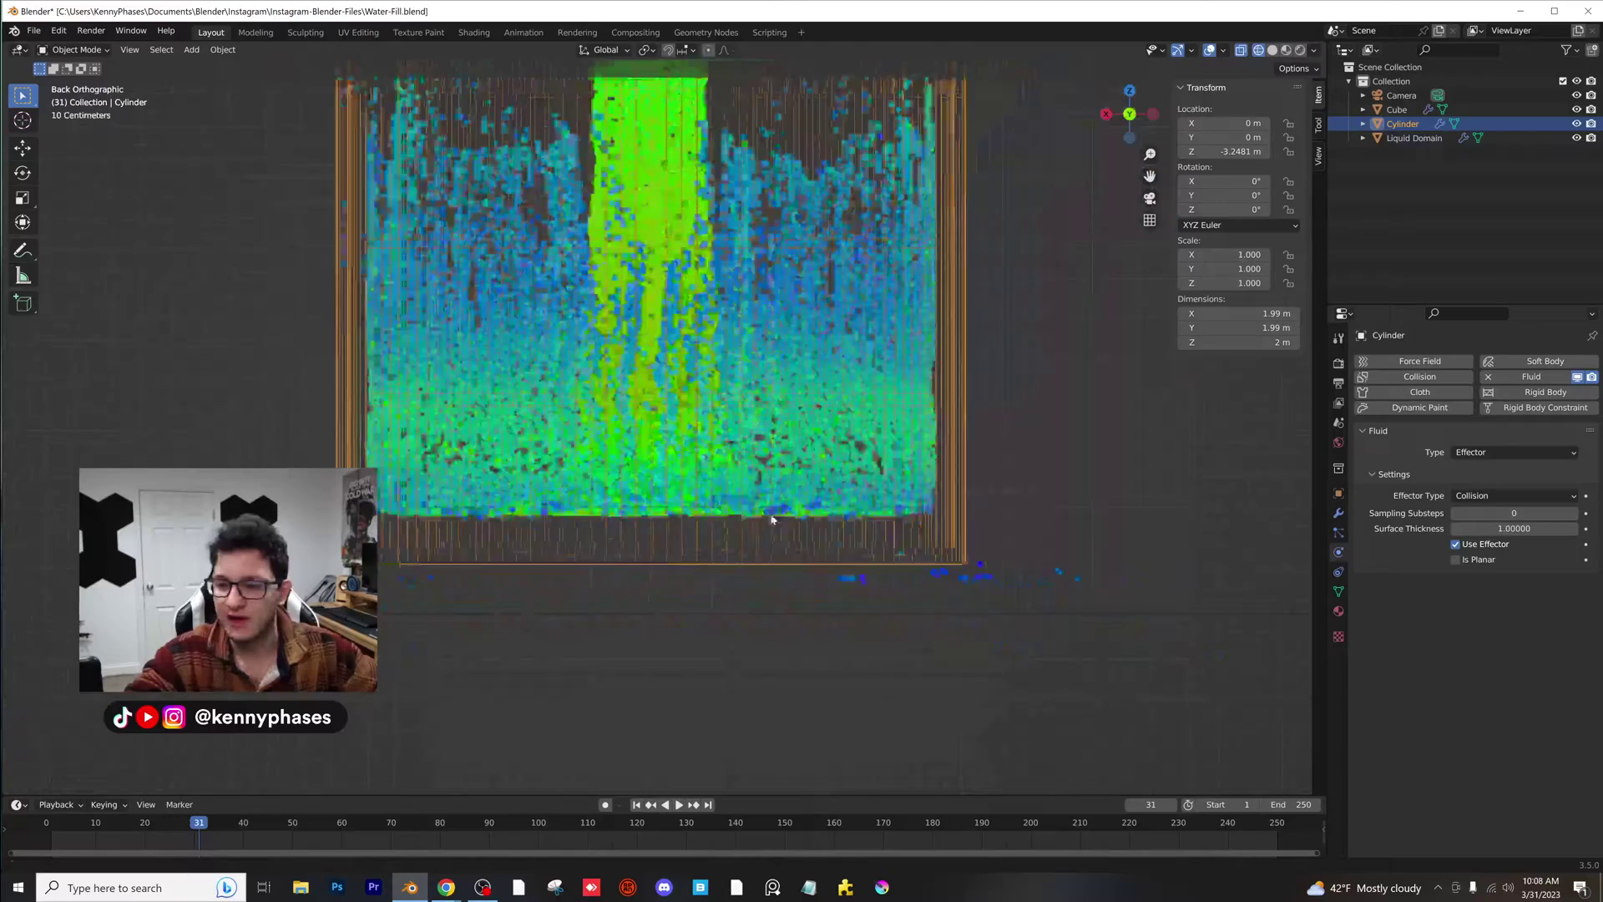
middle_click_drag(819, 497, 985, 590, "shift")
scroll(881, 517, "down", 1)
middle_click_drag(876, 514, 905, 630, "shift")
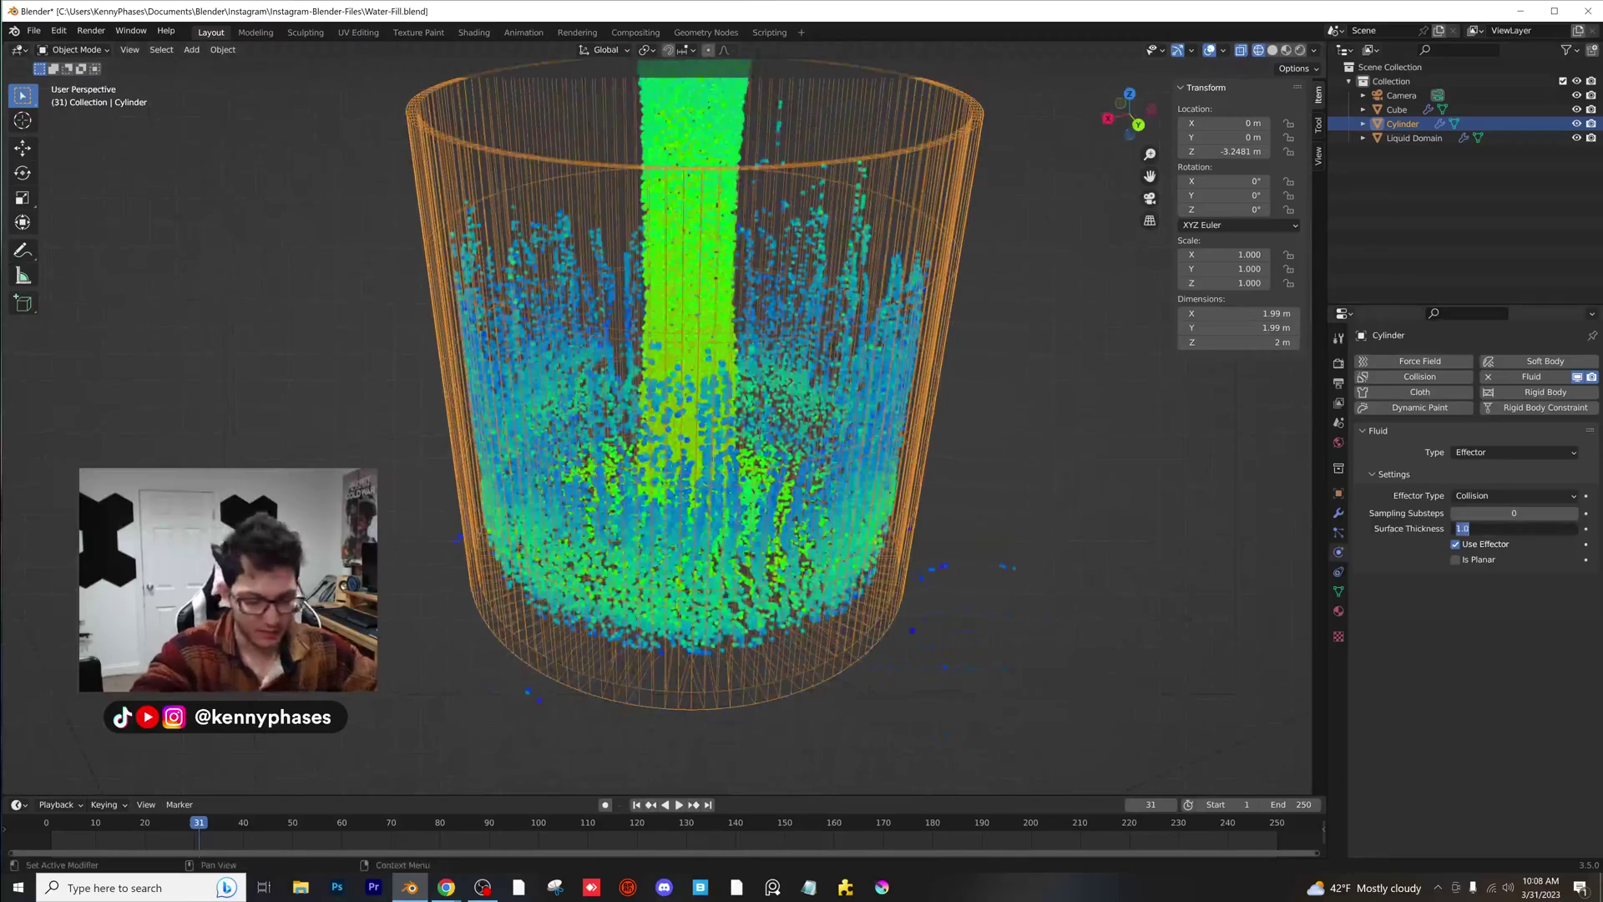
- Set the cup effector's surface thickness to 0.9 and save the file
key("ctrl+s")
middle_click_drag(807, 499, 676, 439)
scroll(677, 438, "down", 5)
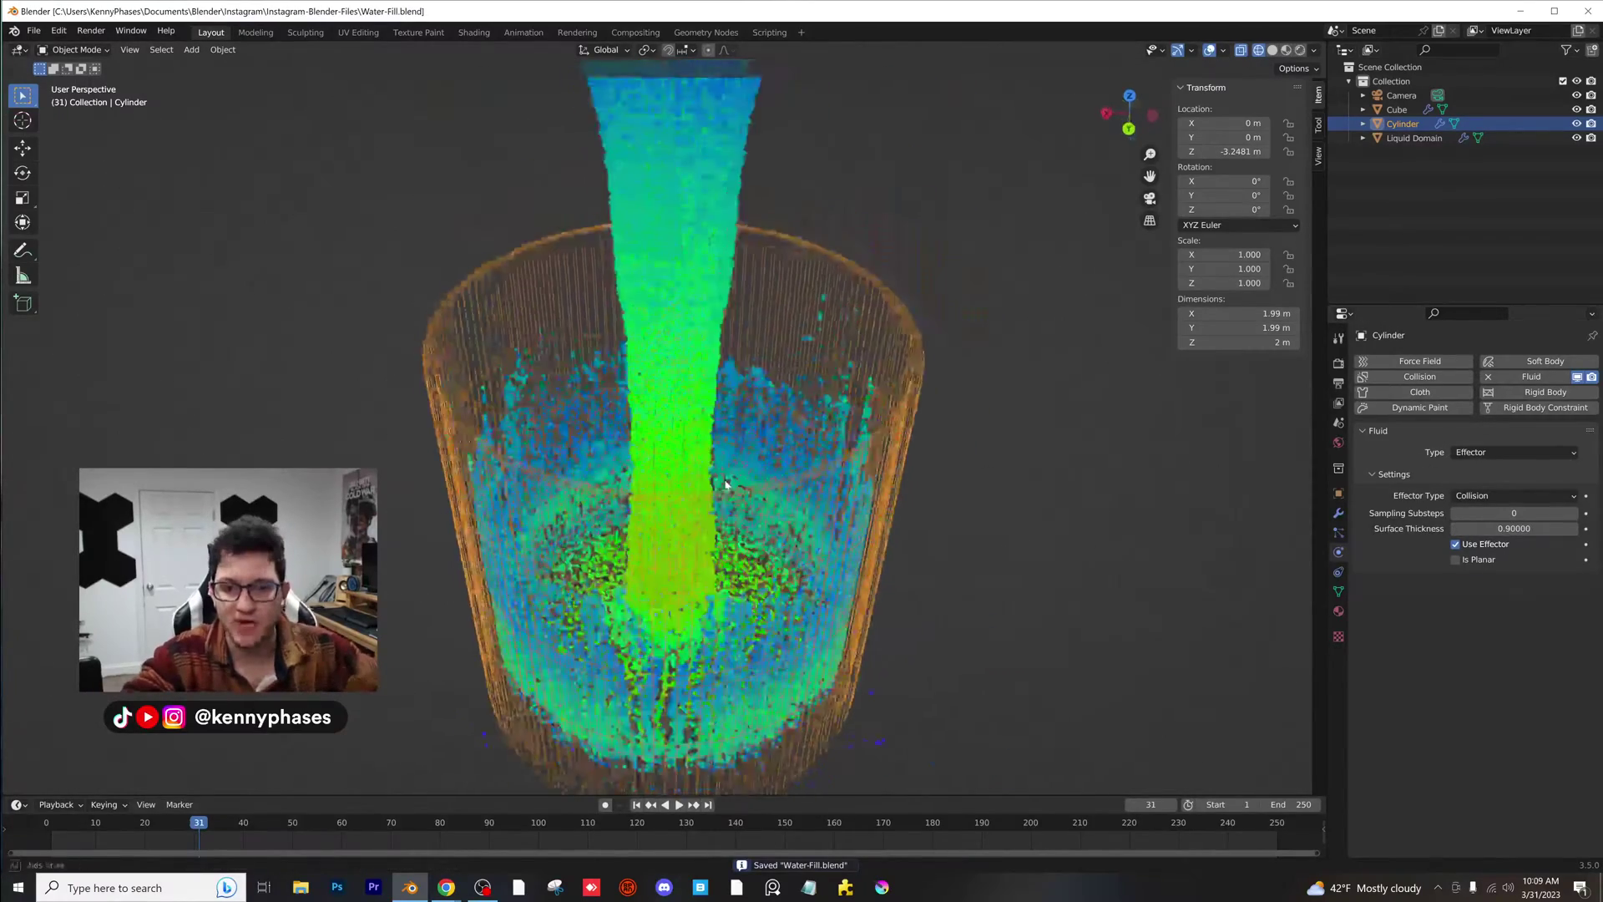
- Select the liquid domain and free its whole cached bake
left_click(714, 230)
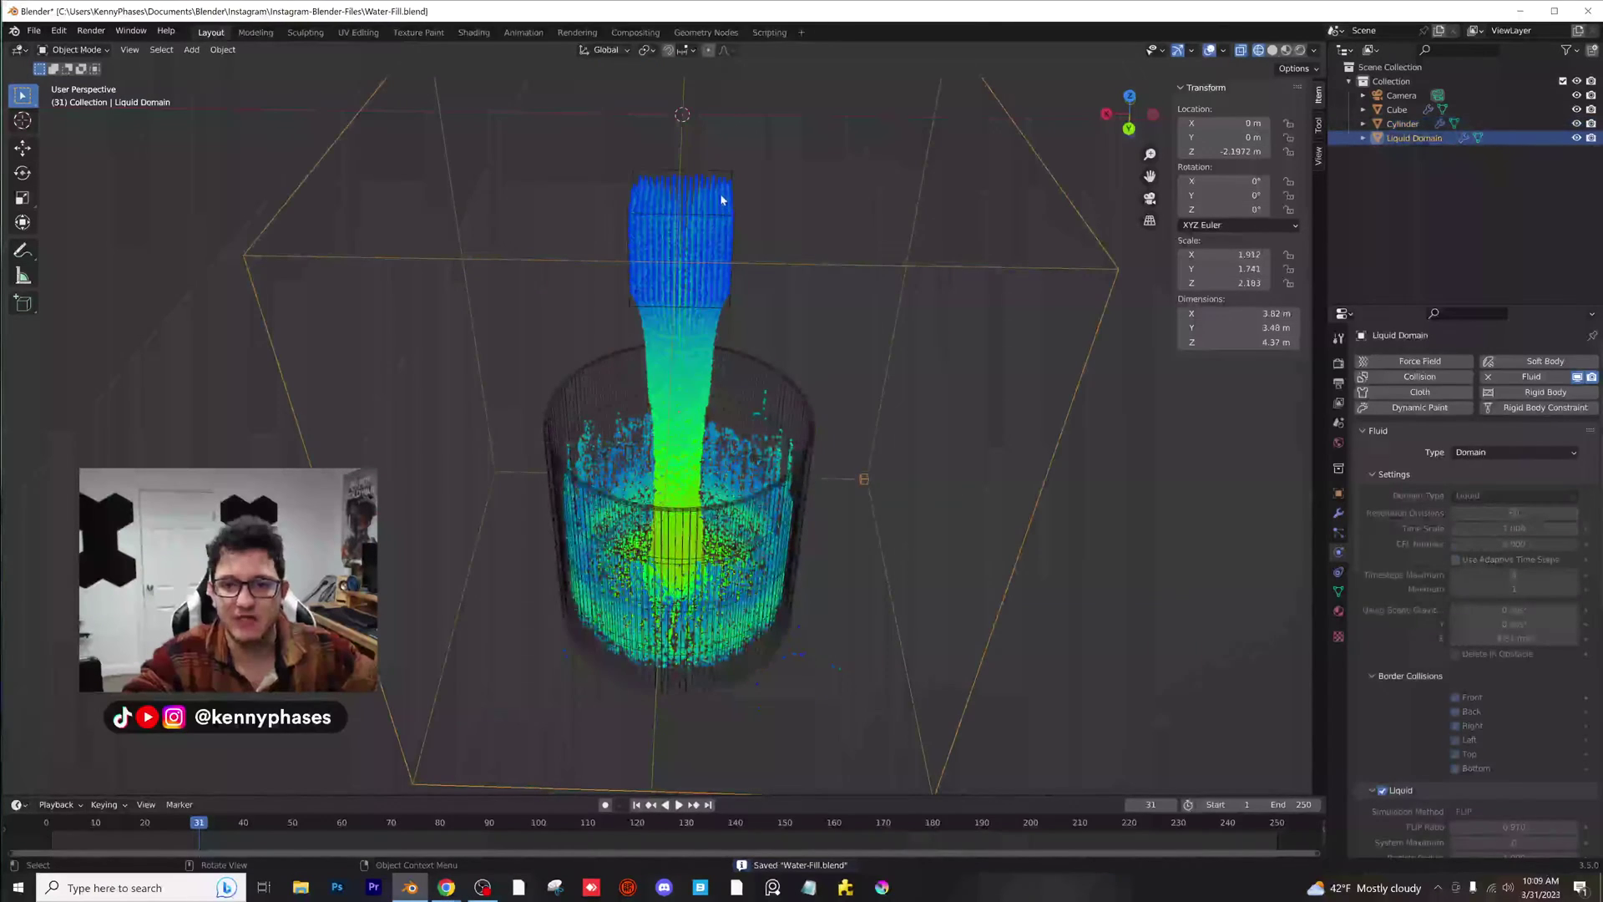
middle_click_drag(725, 229, 938, 310)
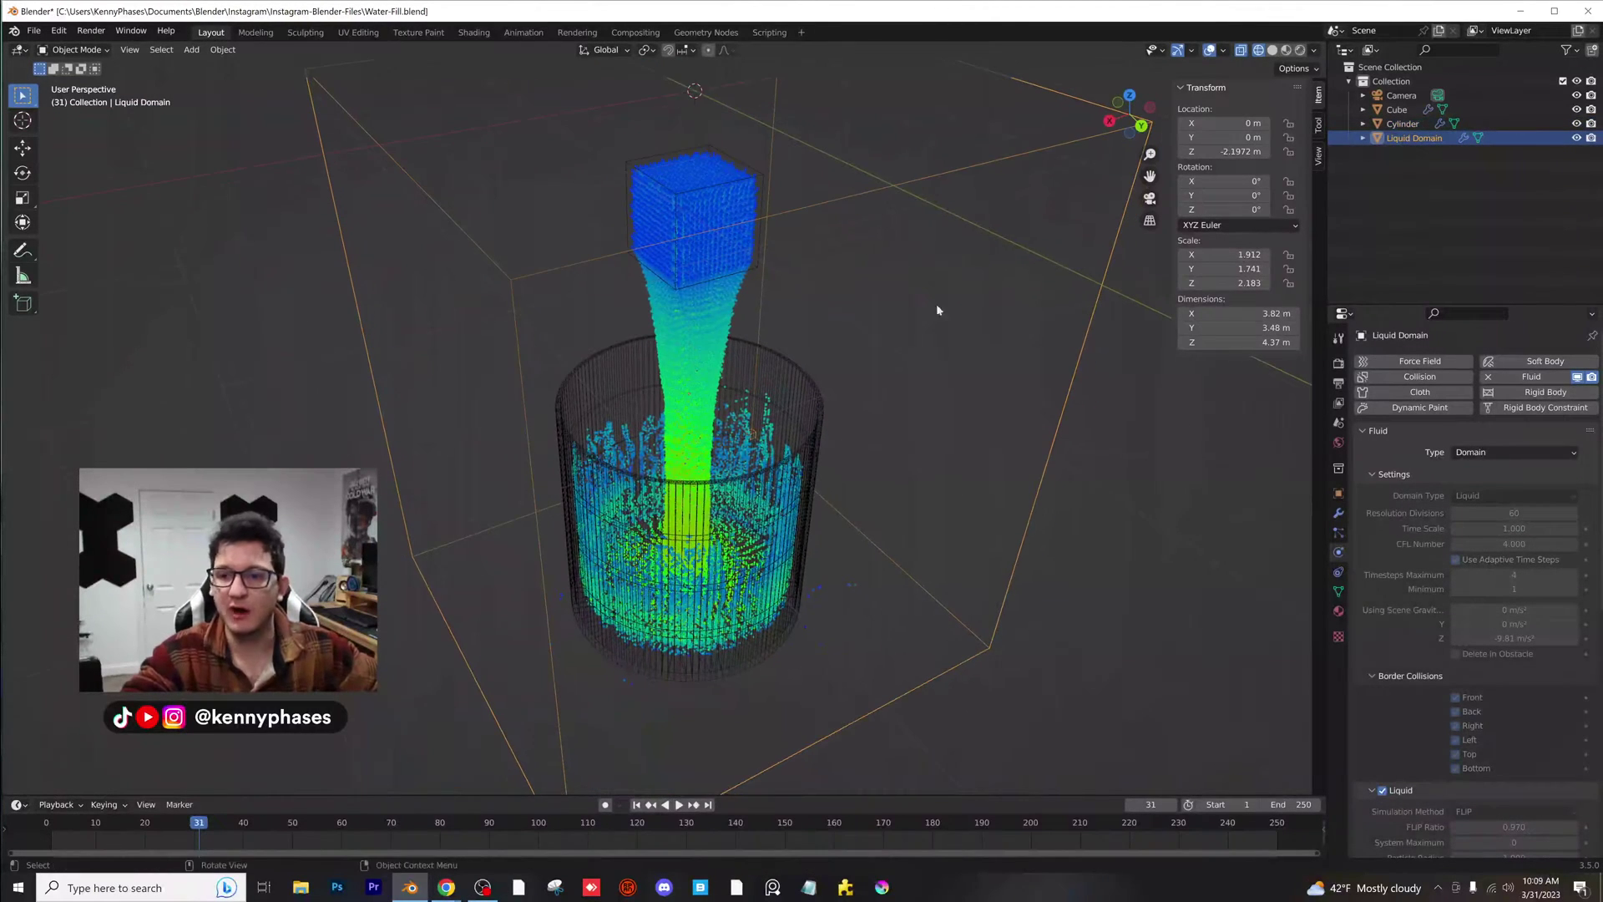
scroll(1489, 615, "down", 12)
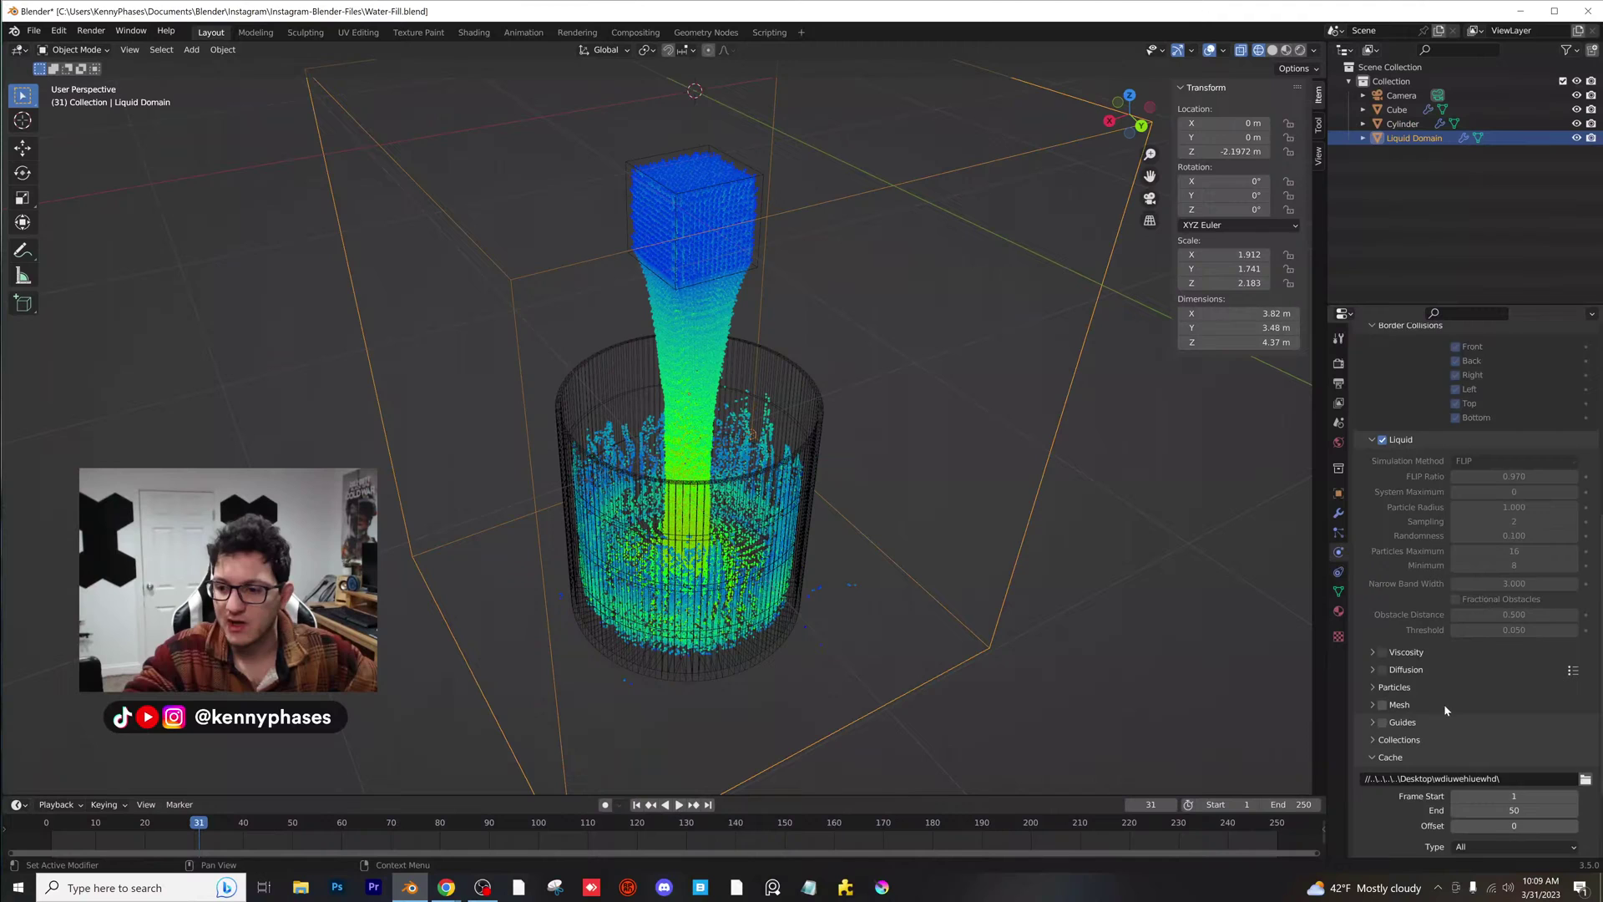
left_click(1494, 791)
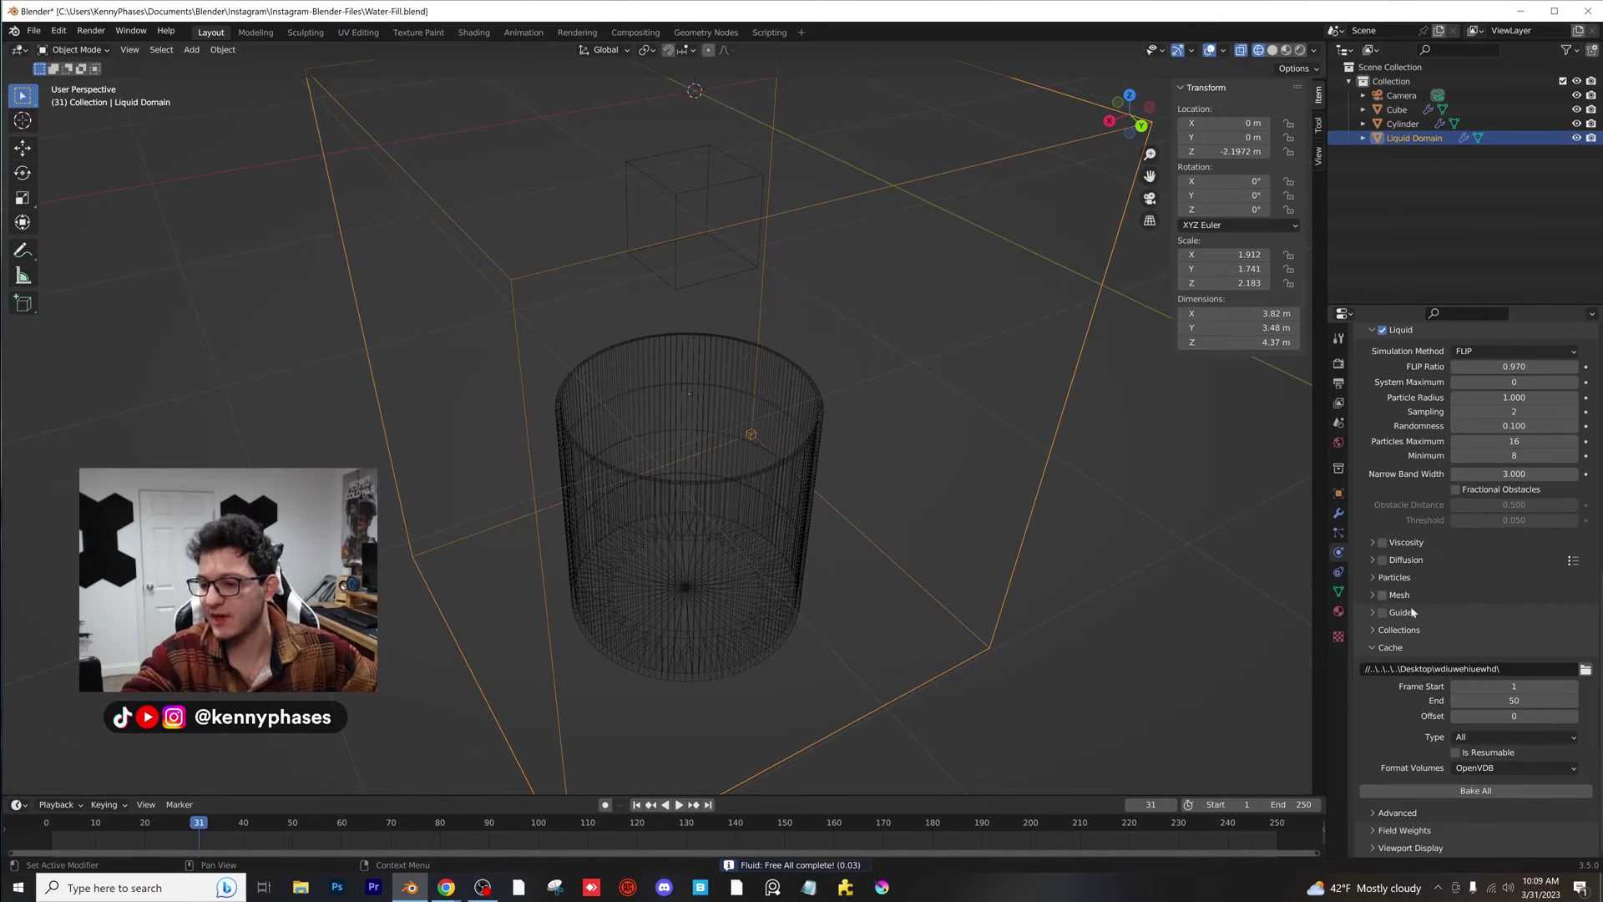
- Enable Mesh on the liquid domain, save the file, and bake the whole simulation
left_click(1382, 595)
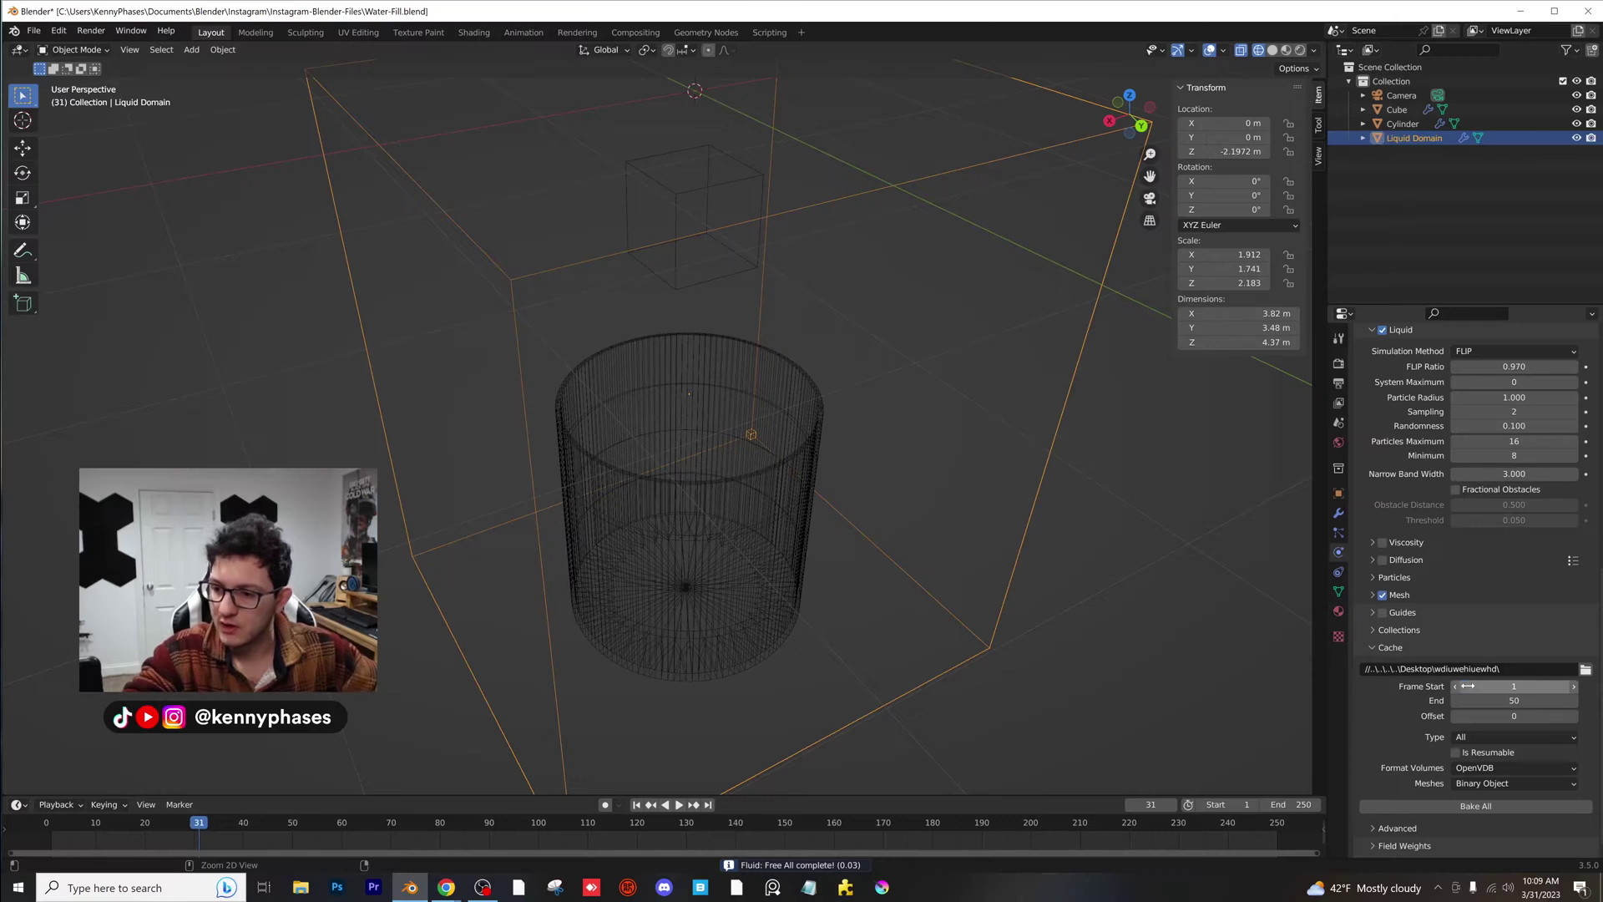
key("ctrl+s")
left_click(1464, 807)
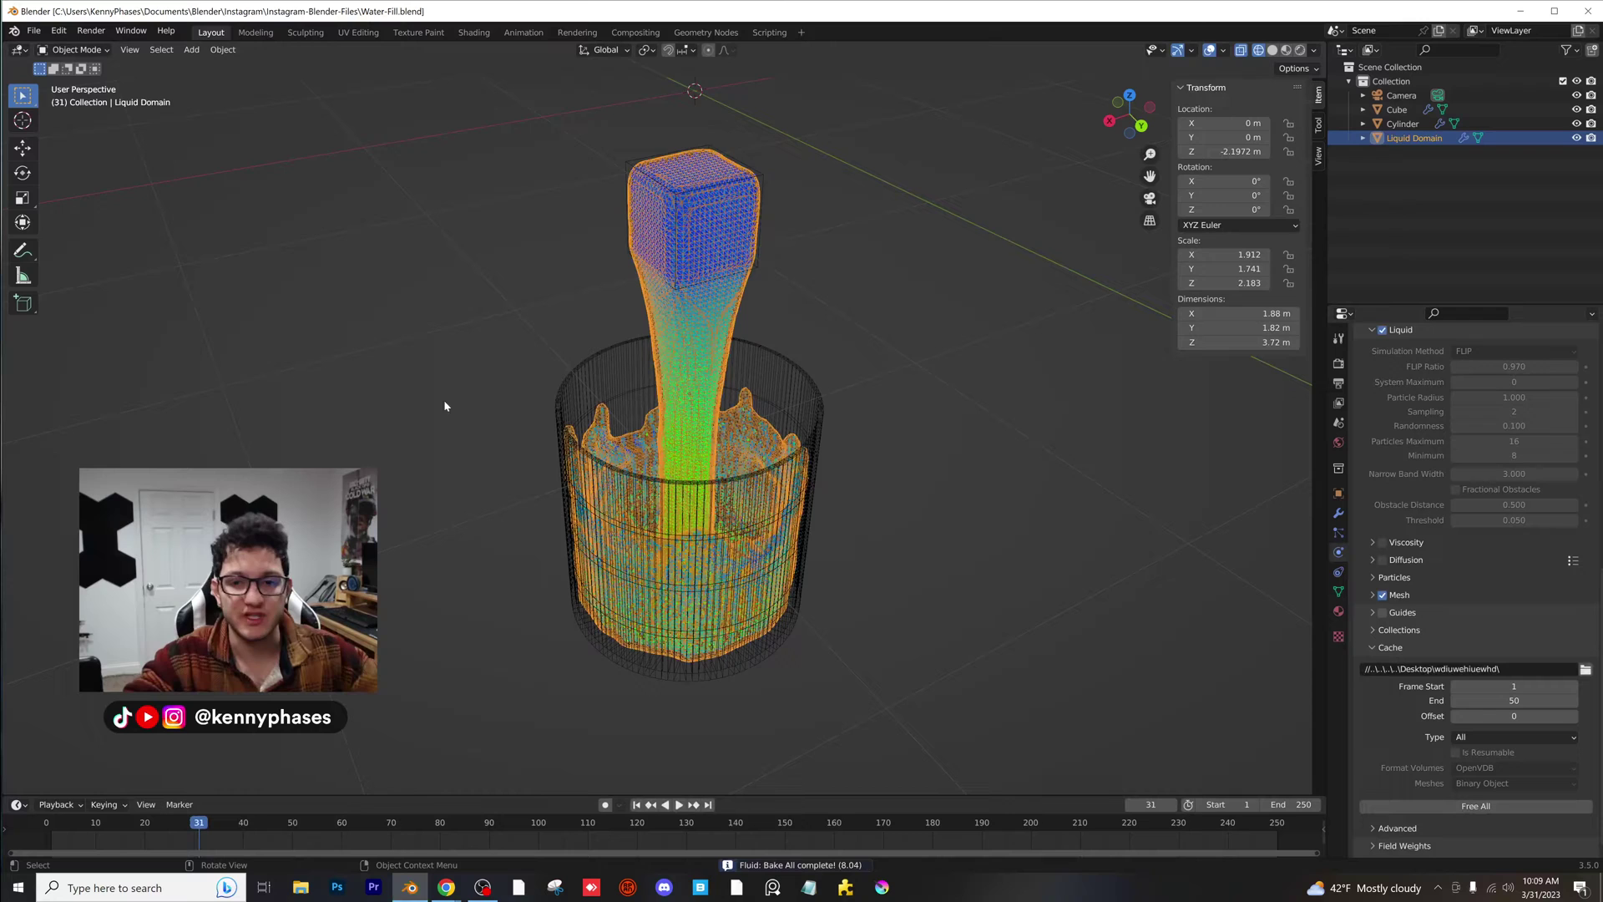
left_click(1039, 390)
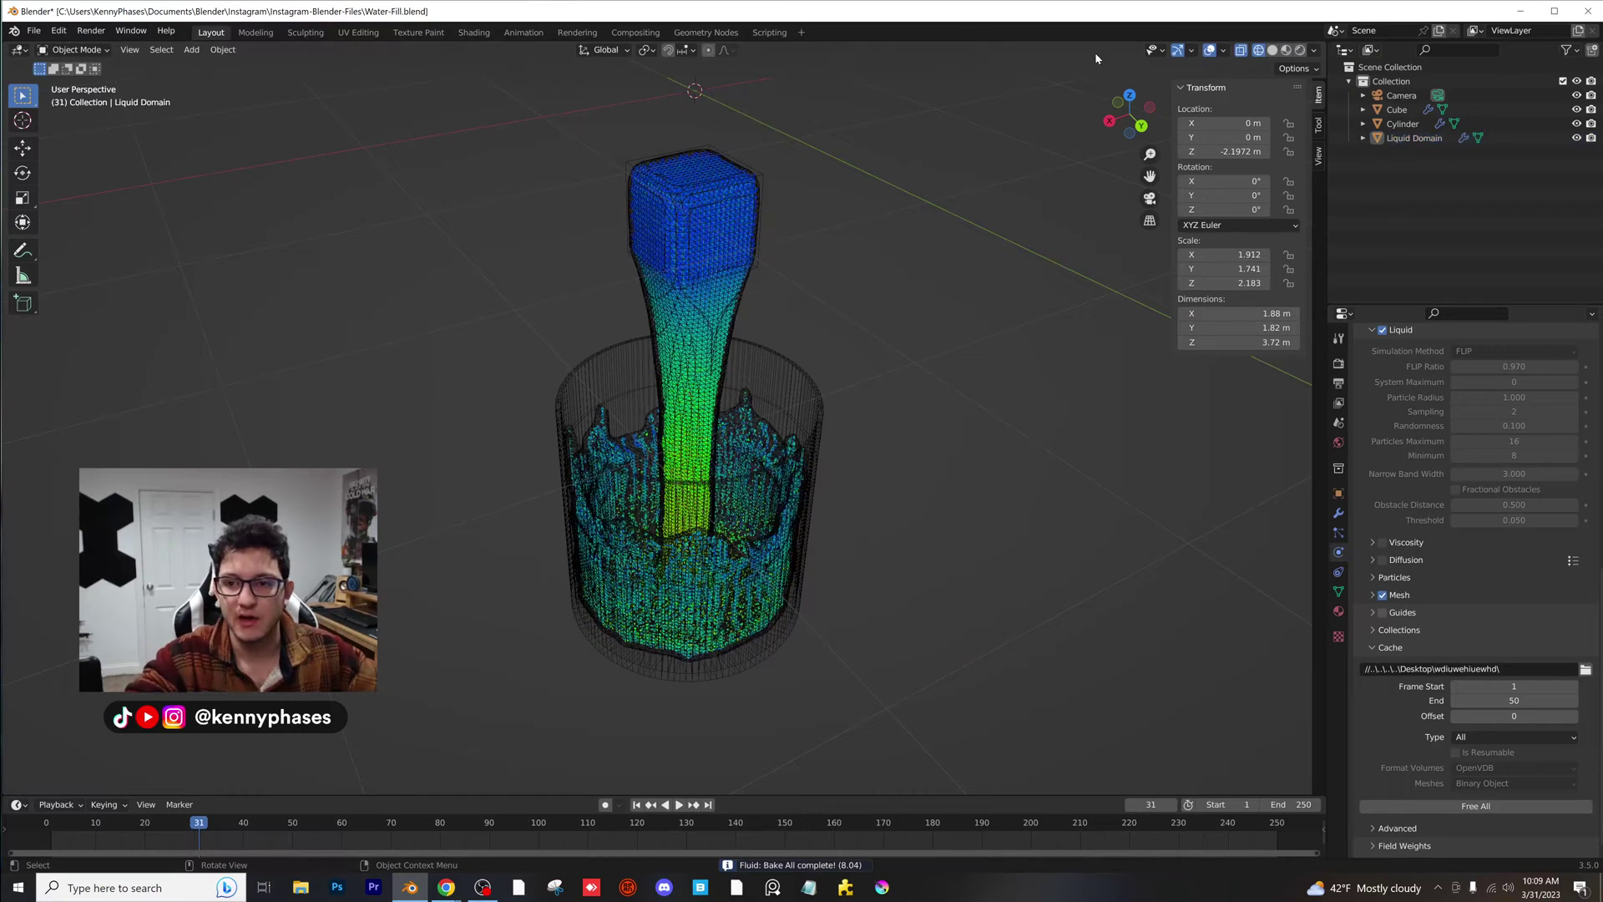
- Show the scene in solid shading and play back the meshed liquid from about frame 12, examining how it fills the cup
left_click(1272, 51)
left_click_drag(147, 822, 105, 823)
middle_click_drag(673, 457, 706, 495)
scroll(708, 495, "up", 1)
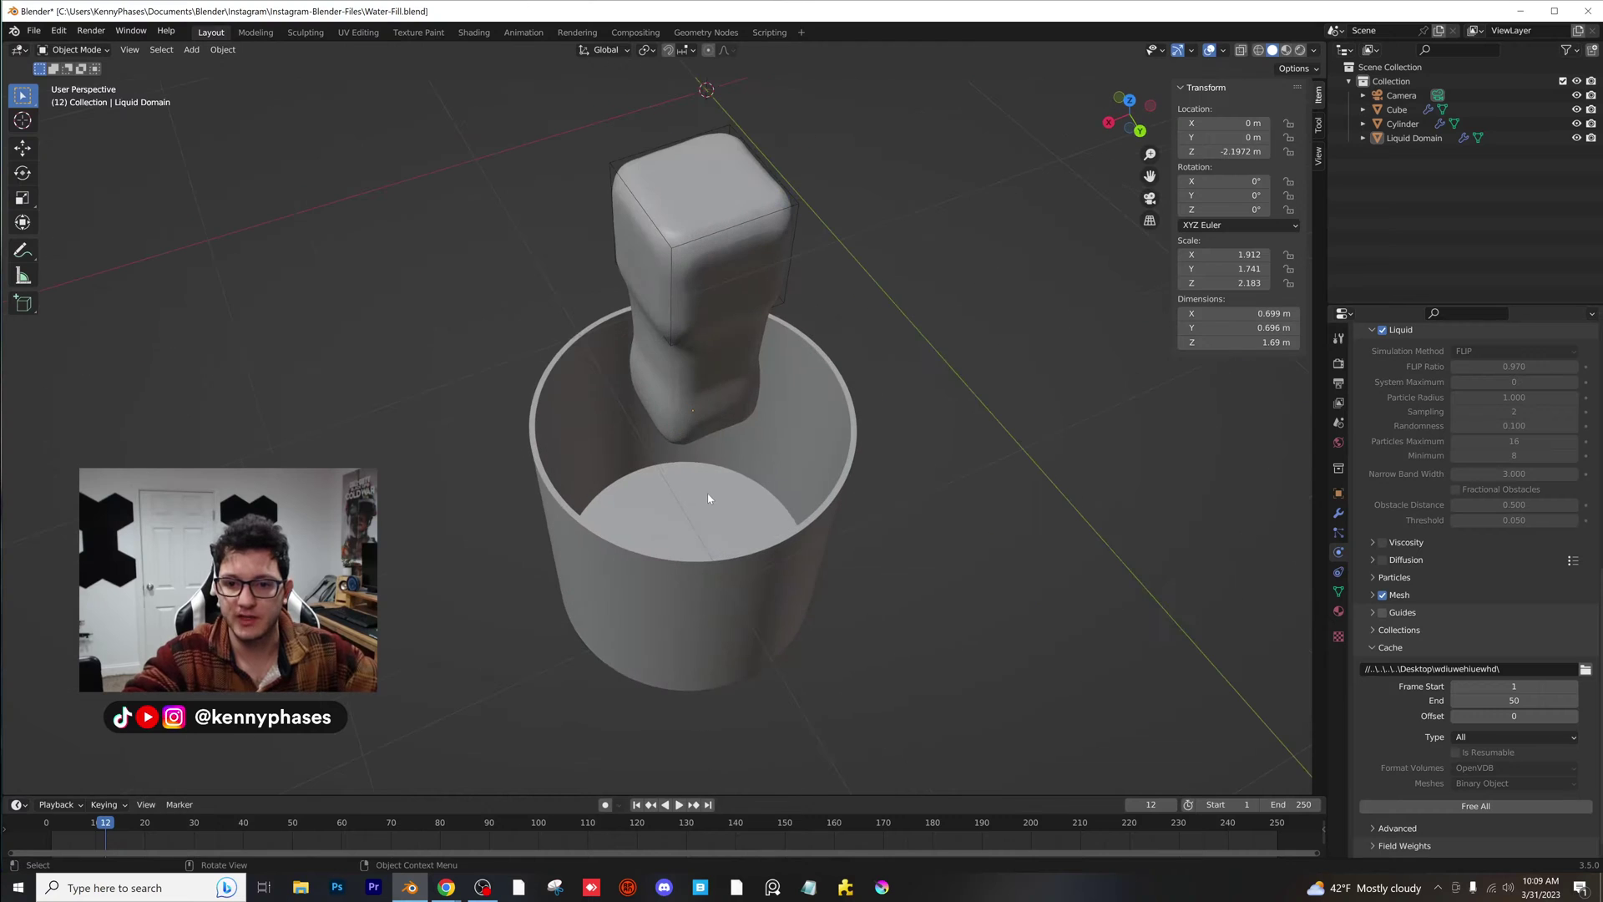
key("space")
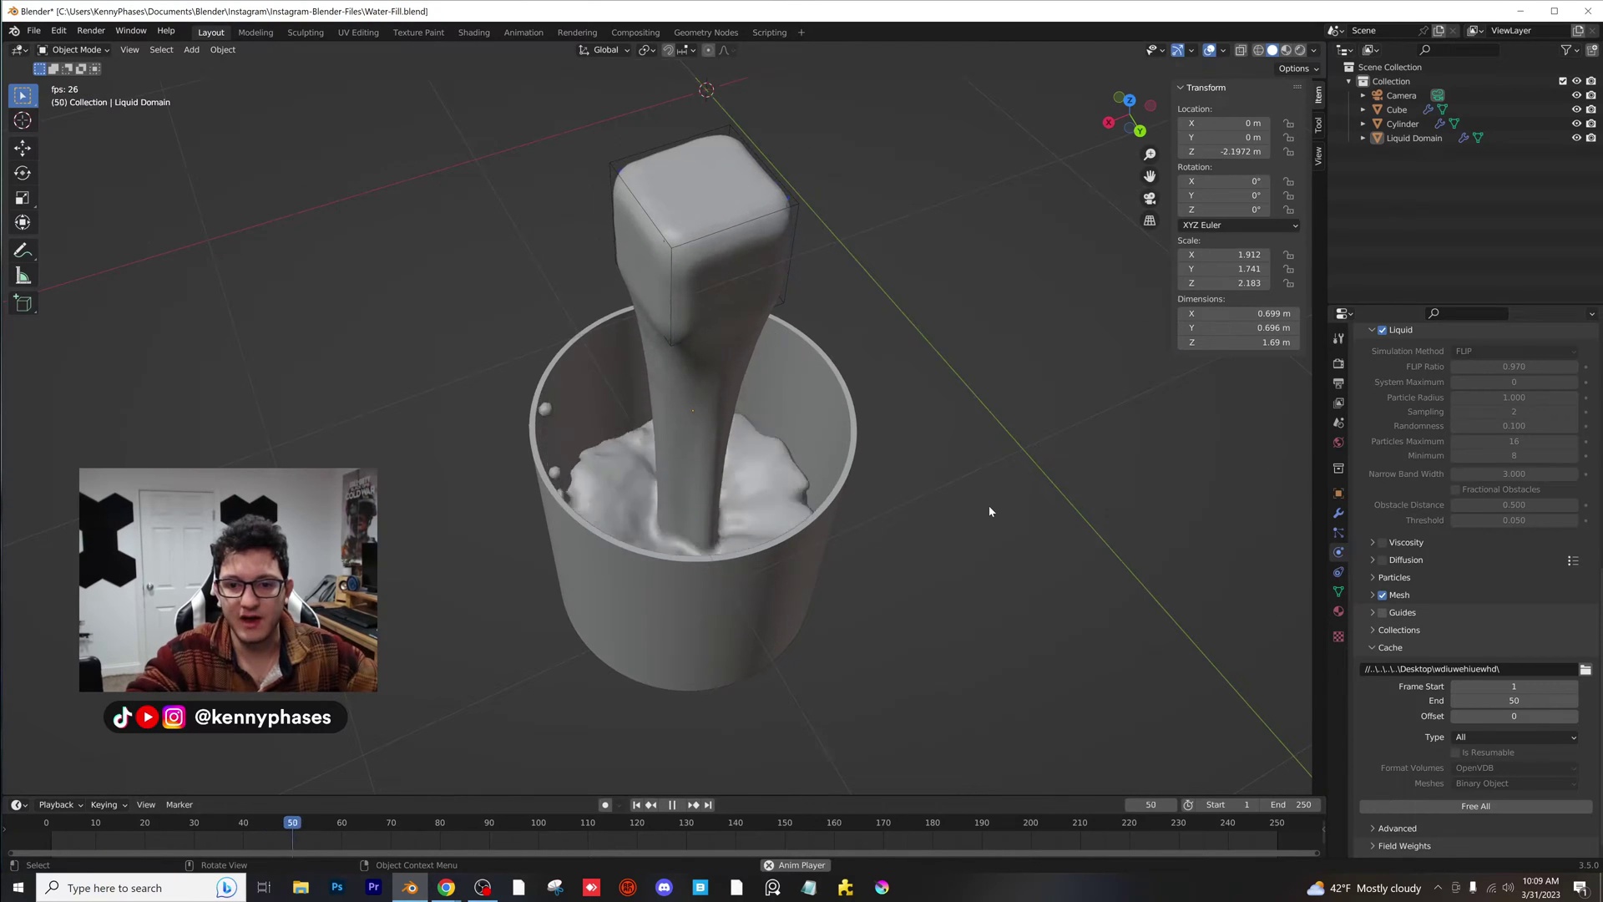
key("space")
left_click_drag(319, 824, 269, 820)
key("space")
middle_click_drag(551, 501, 677, 434)
scroll(746, 406, "down", 10)
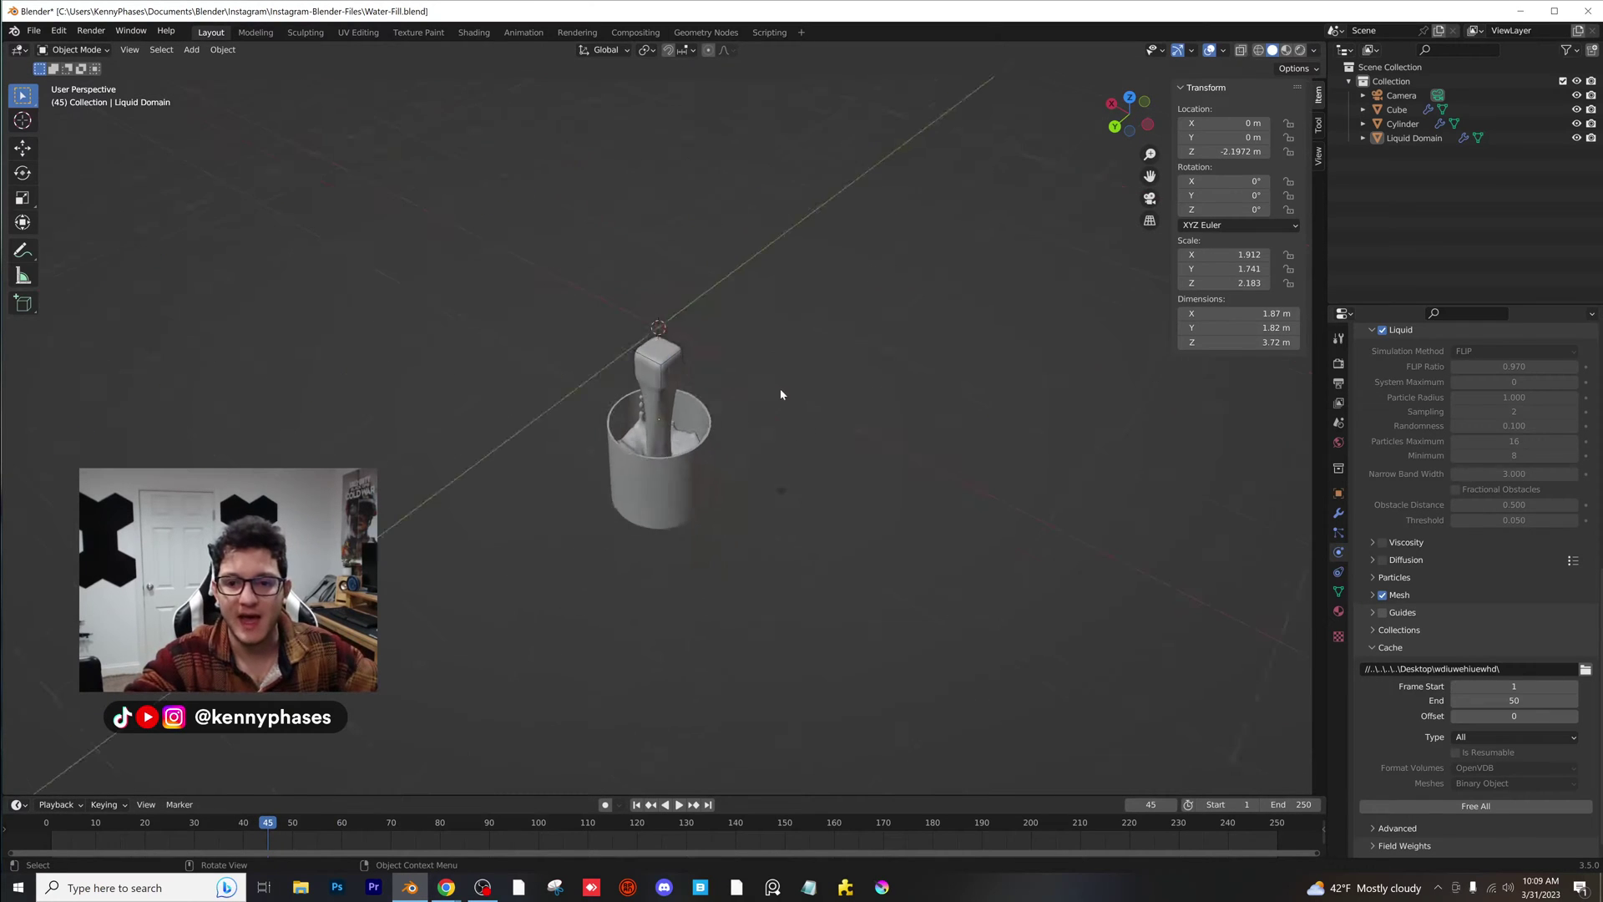
middle_click_drag(760, 388, 862, 370)
- Look through the camera, select it, and set the output resolution to 1080 × 1920 px
key("KP_0")
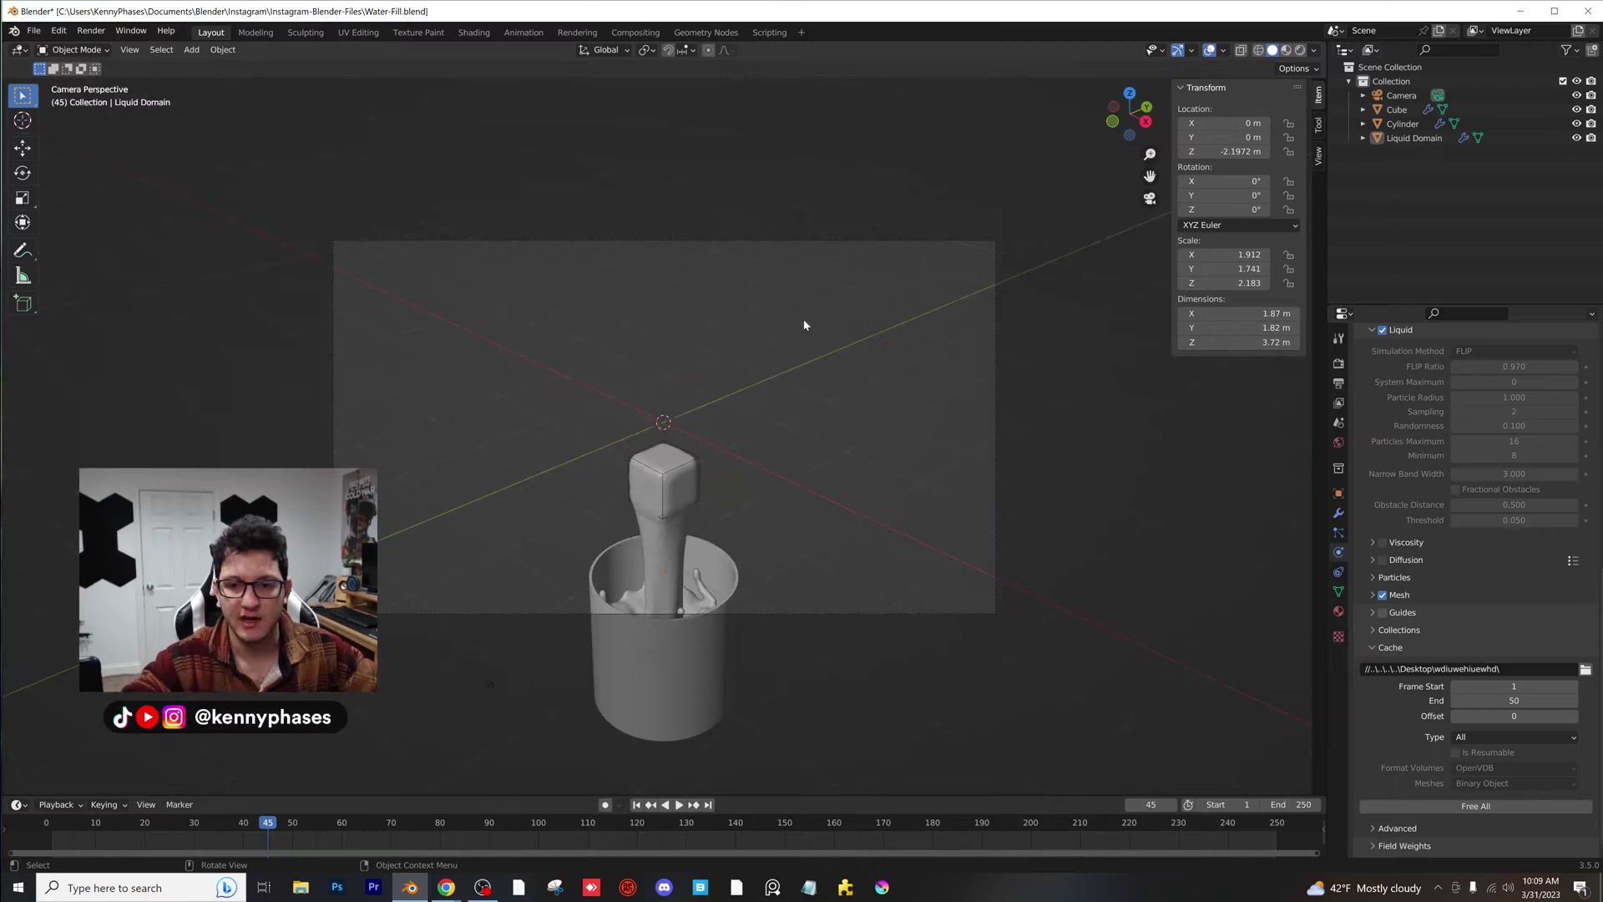
left_click(1402, 95)
left_click(1339, 383)
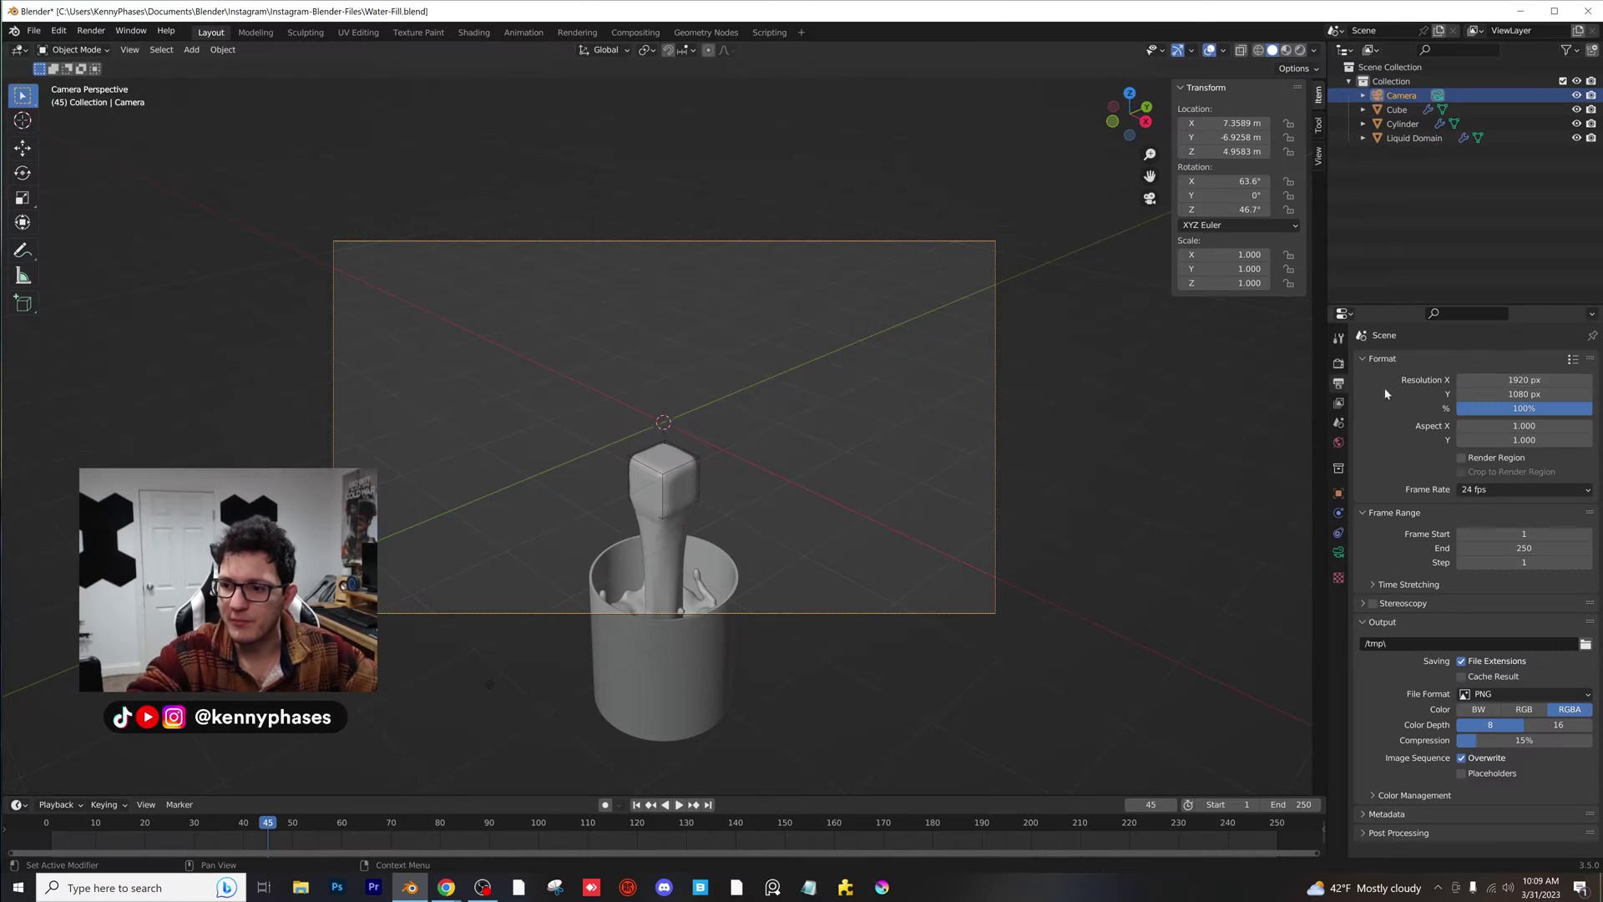
type("108")
key("Tab")
type("0")
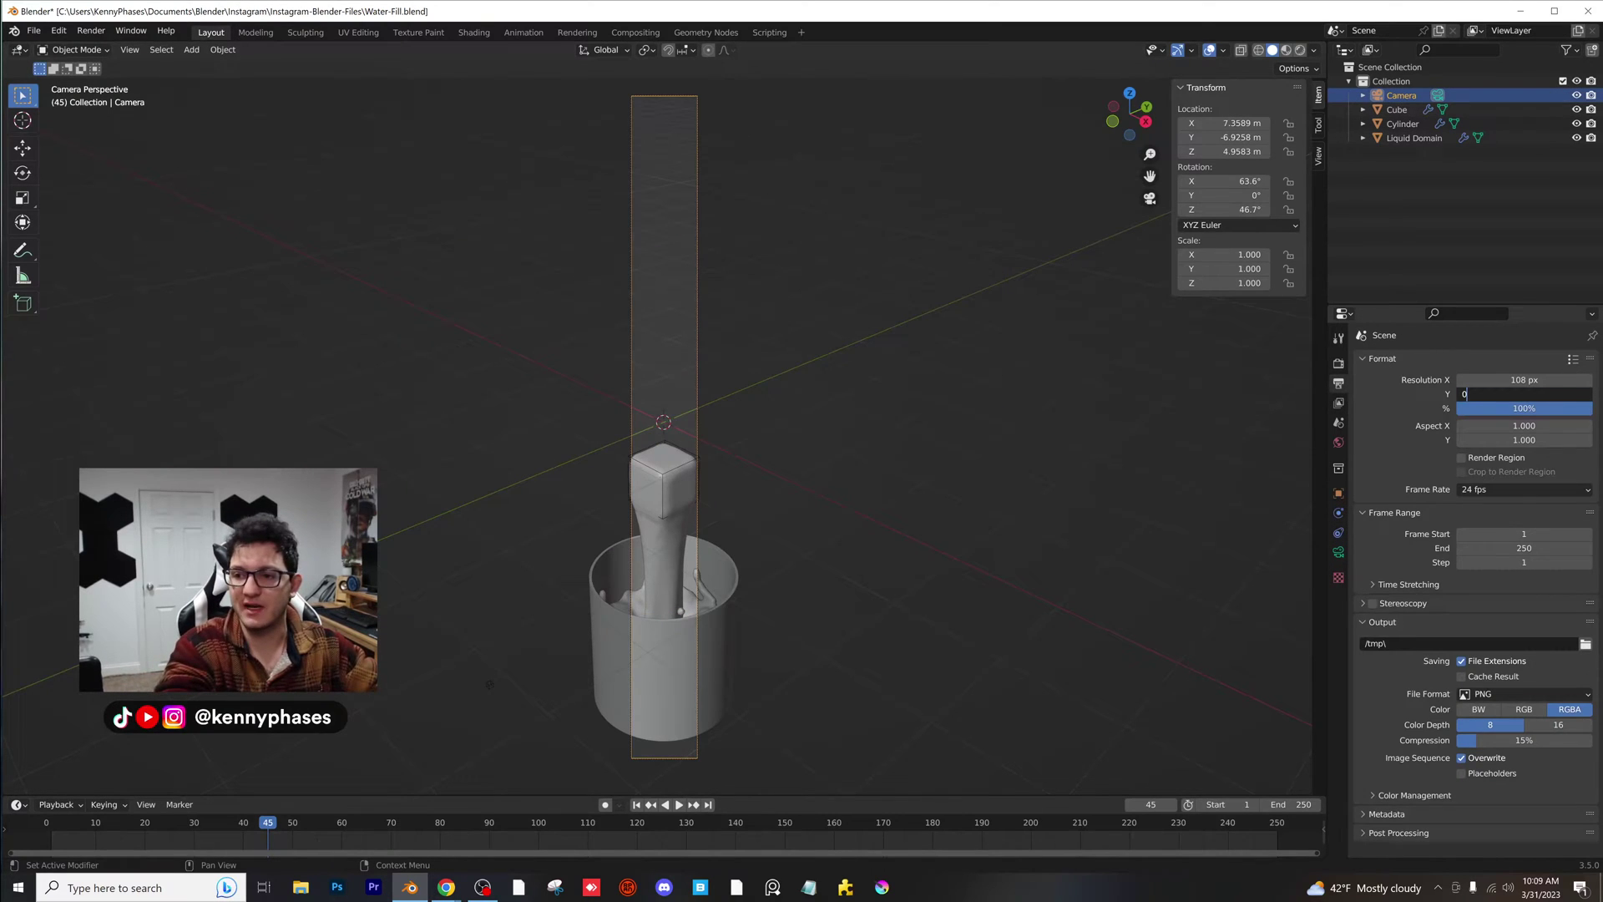
type("920")
key("Return")
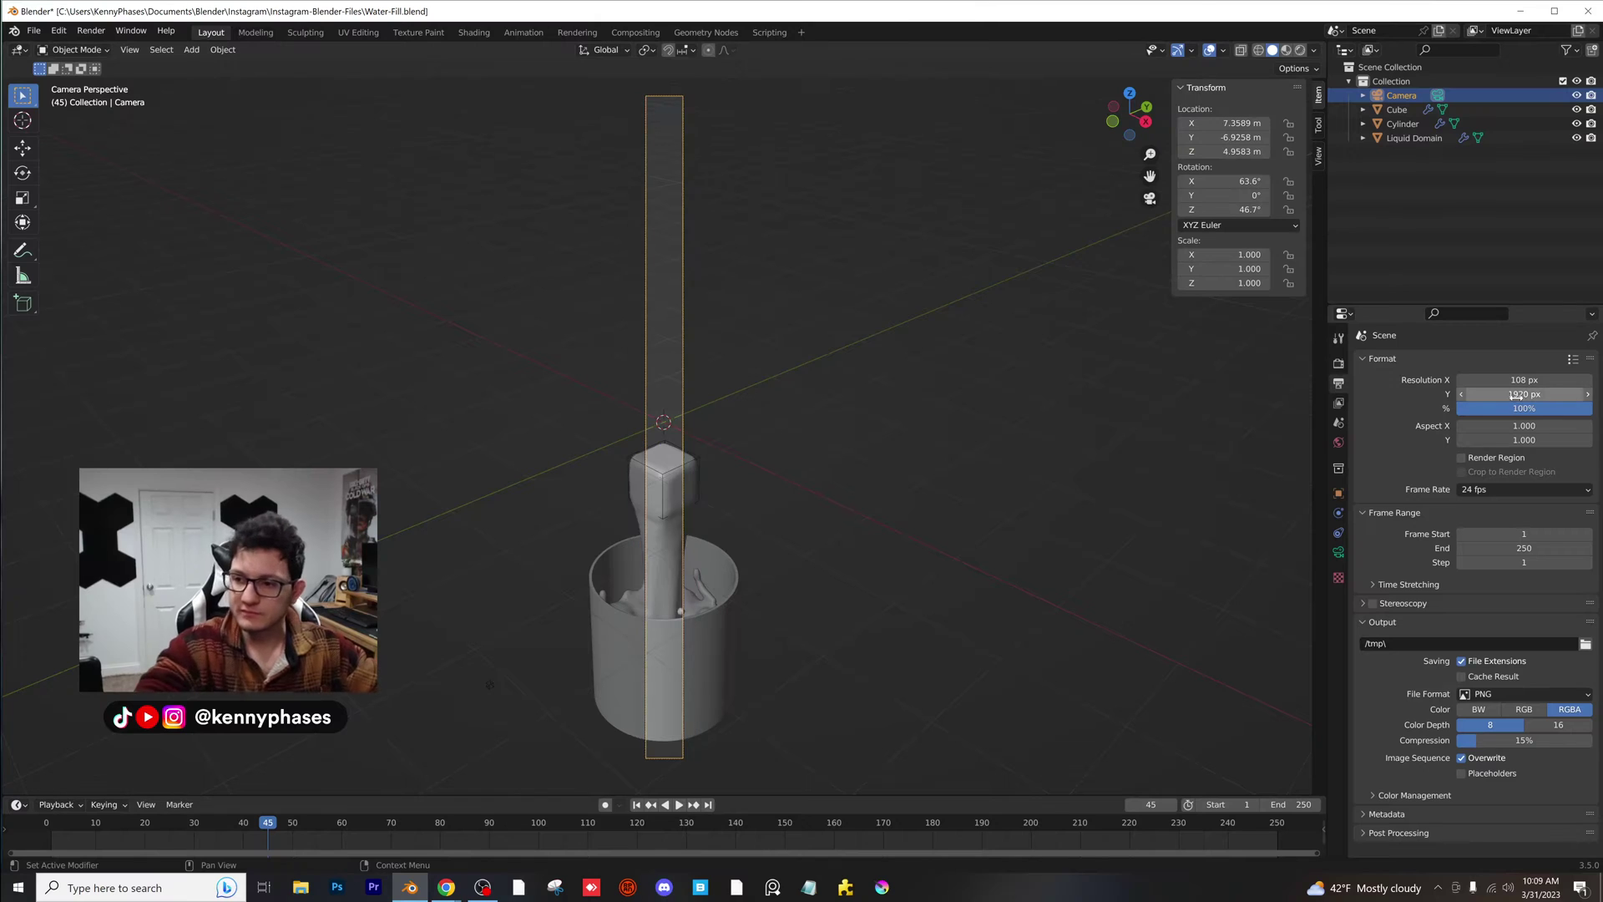
type("0")
key("Return")
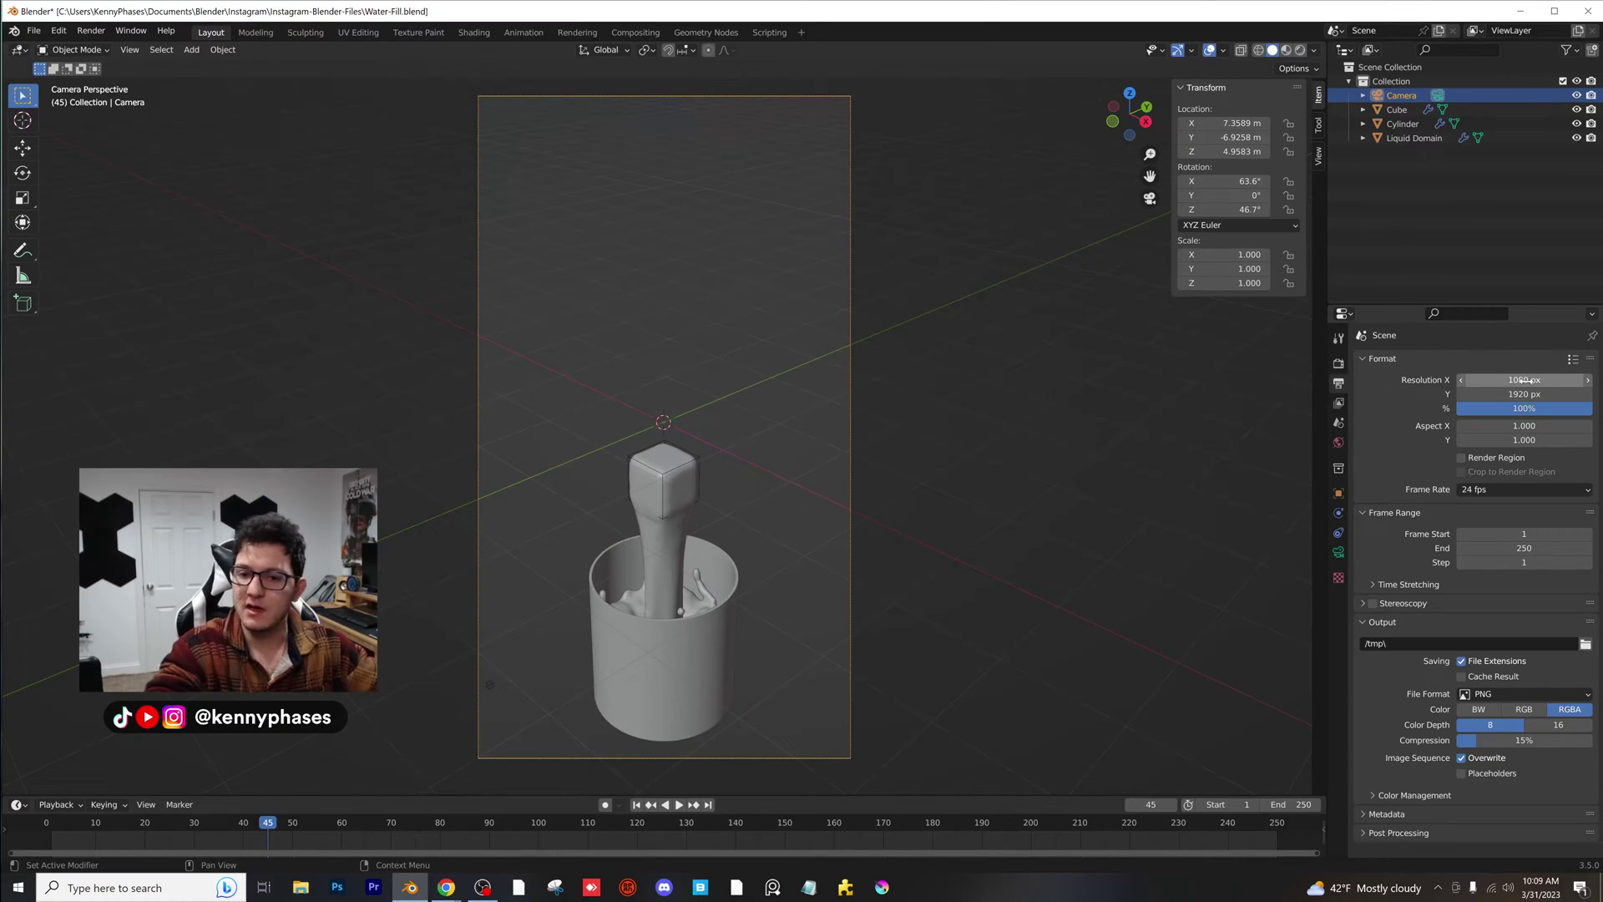
- Tilt the camera to an X rotation of 42° and move it so the cup is centred in the frame
left_click_drag(1224, 181, 1169, 181)
scroll(934, 522, "down", 1)
key("g")
left_click(841, 303)
scroll(1015, 471, "up", 2)
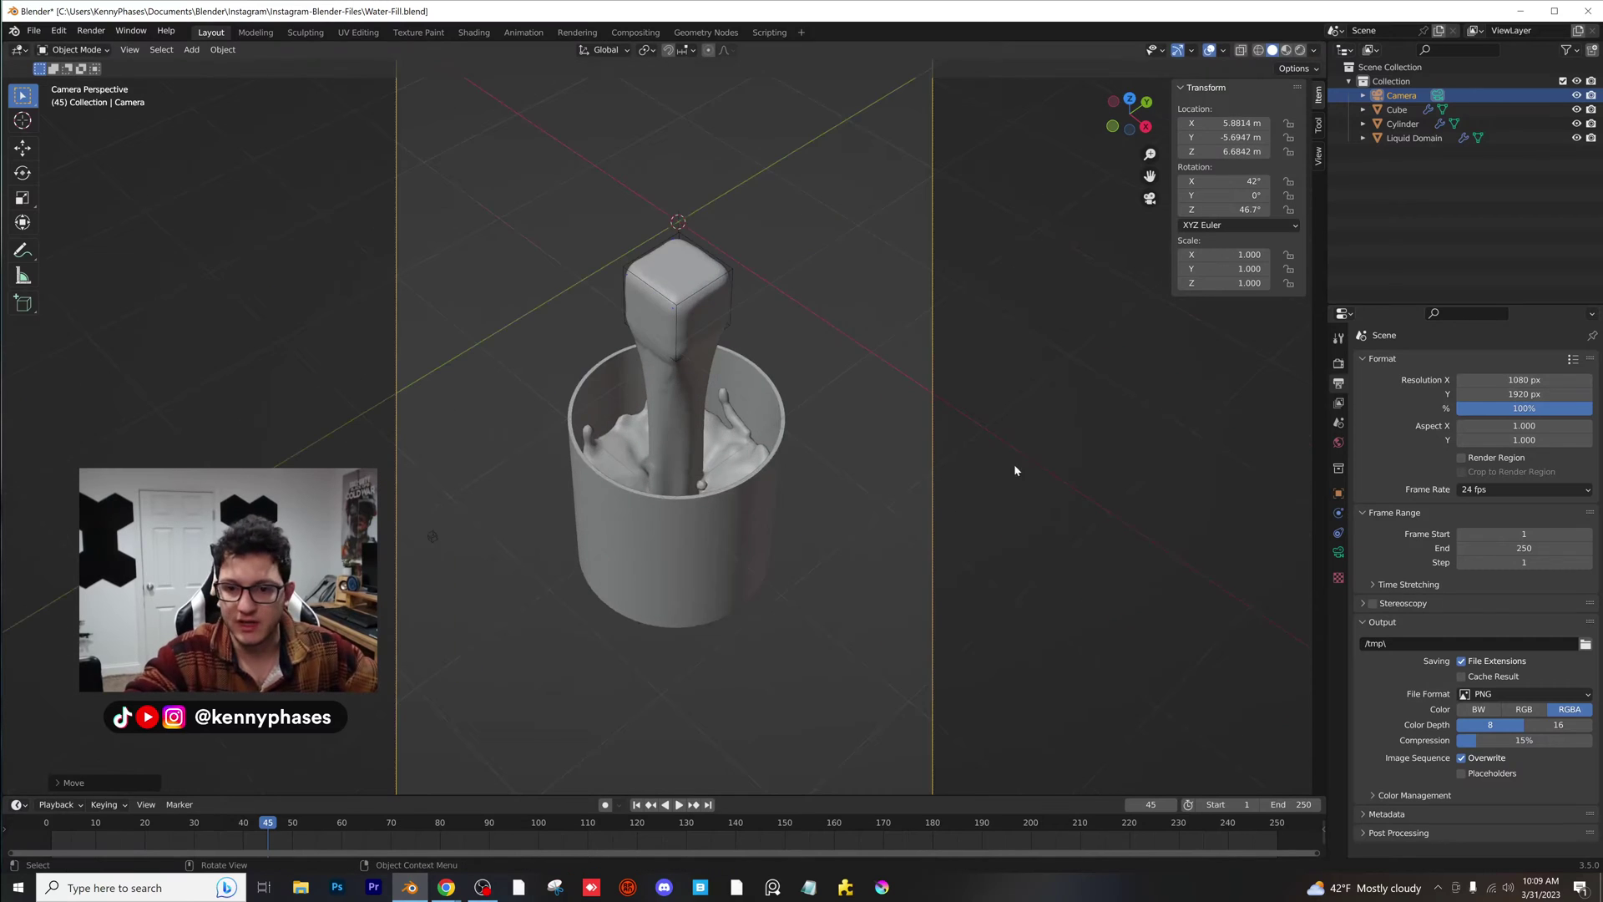
scroll(996, 500, "down", 2)
- Set the camera's focal length to 84 mm and shift the camera slightly to recentre the cup
left_click(1339, 552)
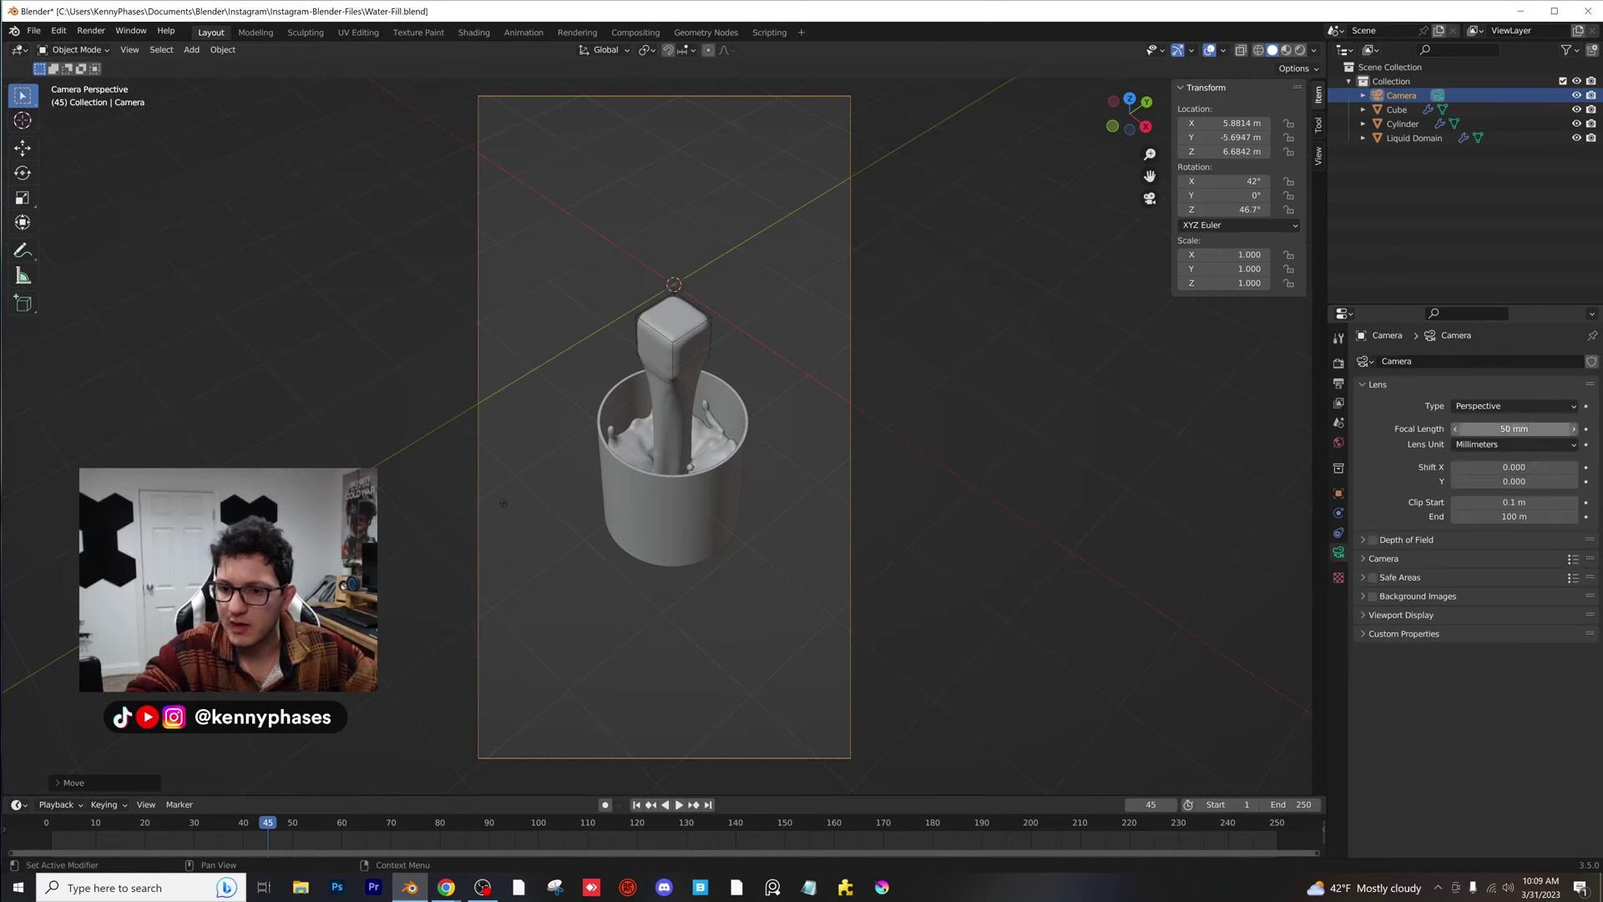
left_click_drag(1514, 429, 1558, 428)
key("g")
left_click(898, 402)
left_click(892, 401)
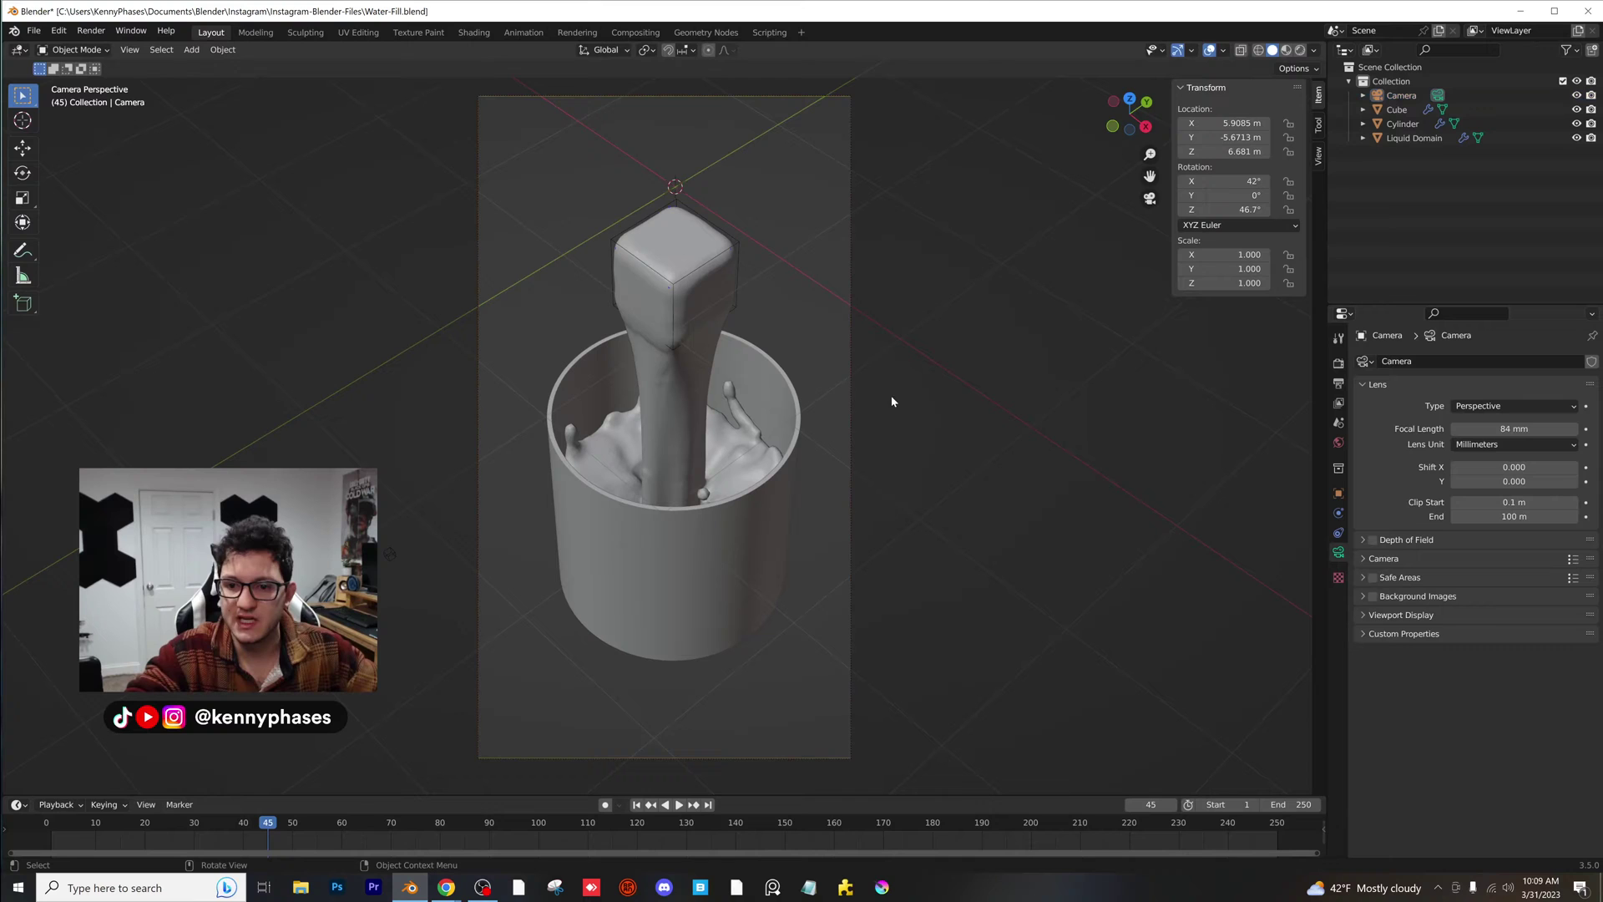
- Add a floor plane scaled to about 17.7 m square and lower it to about Z -4.4 m beneath the cup
left_click(191, 49)
mouse_move(208, 67)
left_click(334, 69)
key("s")
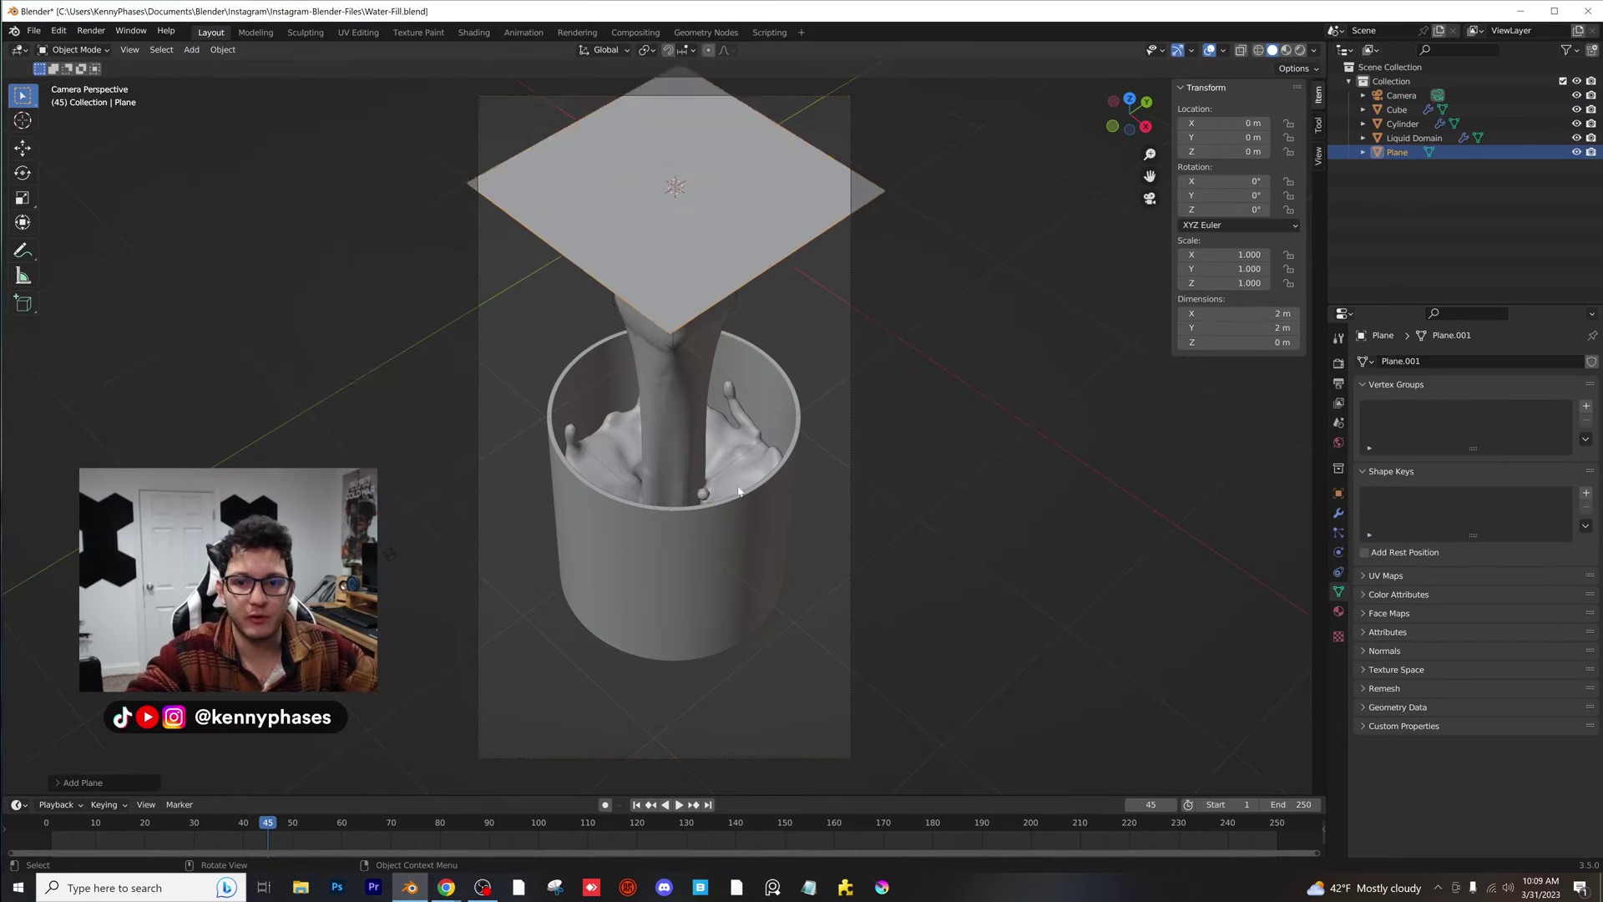
scroll(825, 328, "down", 2)
left_click(919, 197)
key("g")
key("z")
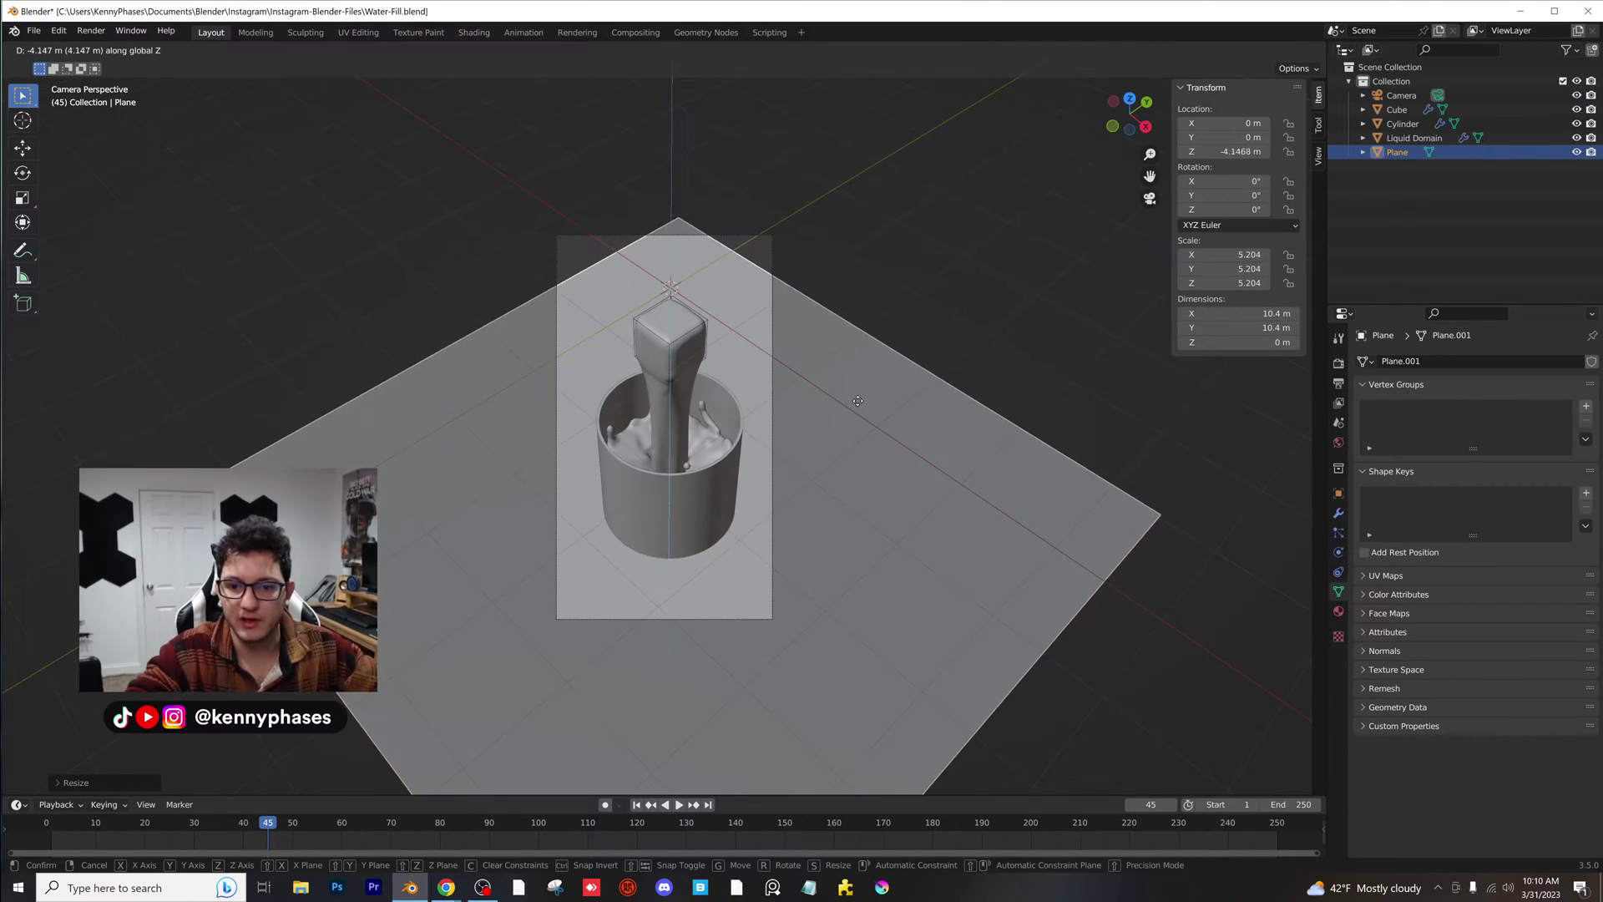
left_click(859, 425)
key("s")
left_click(983, 393)
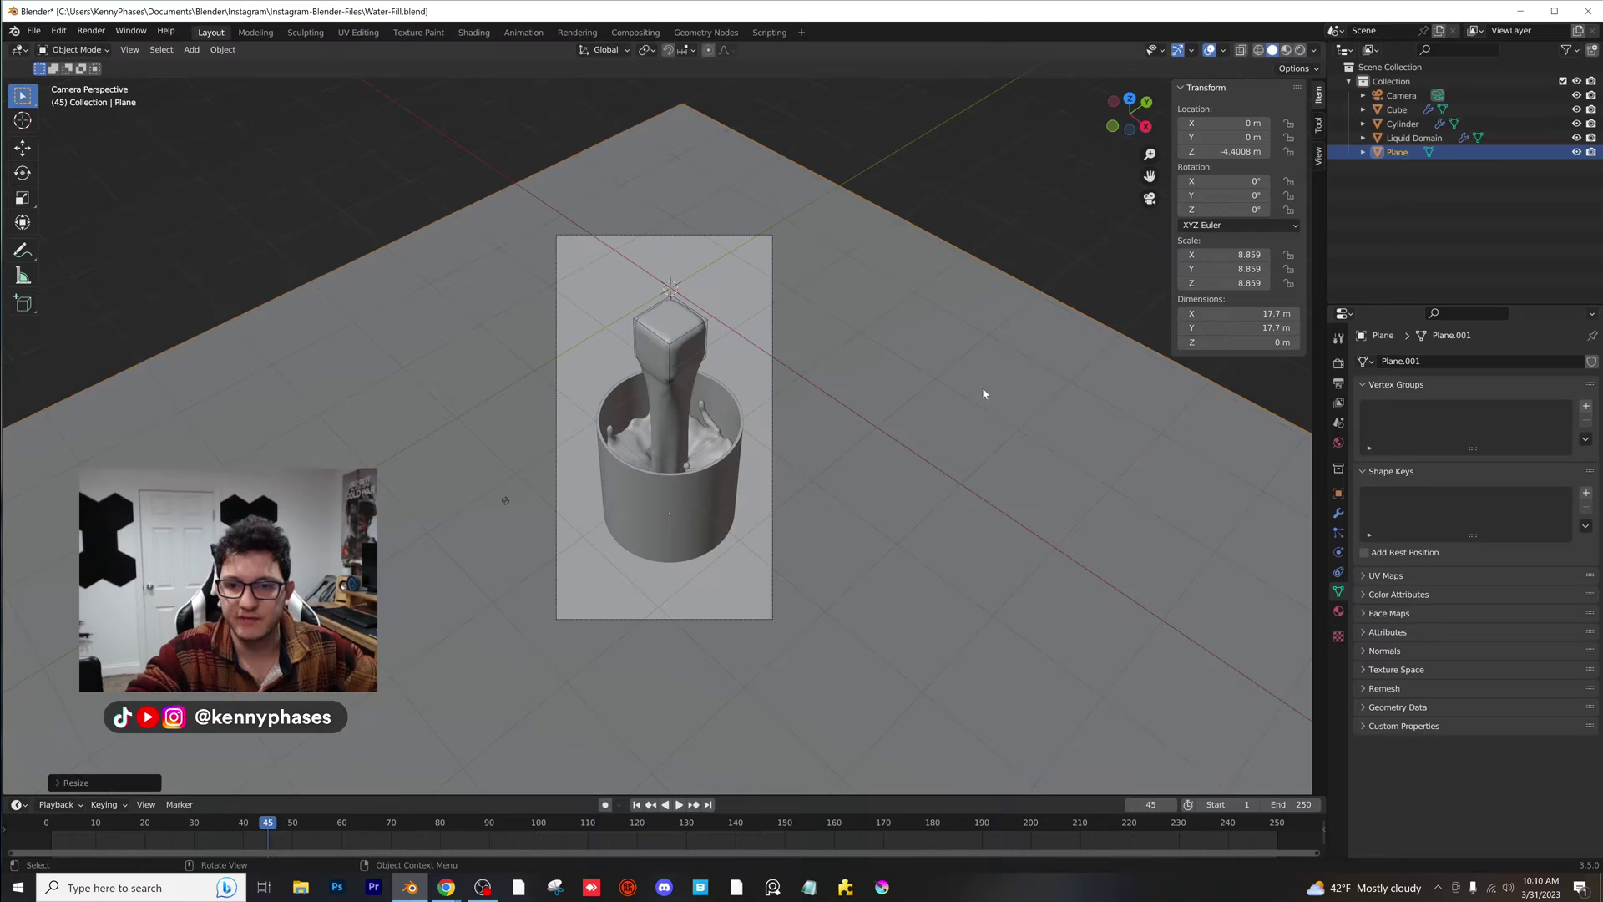
- Show the viewport in rendered shading, set the render engine to Cycles and change its render device
left_click(1299, 51)
left_click(1338, 363)
left_click(1494, 361)
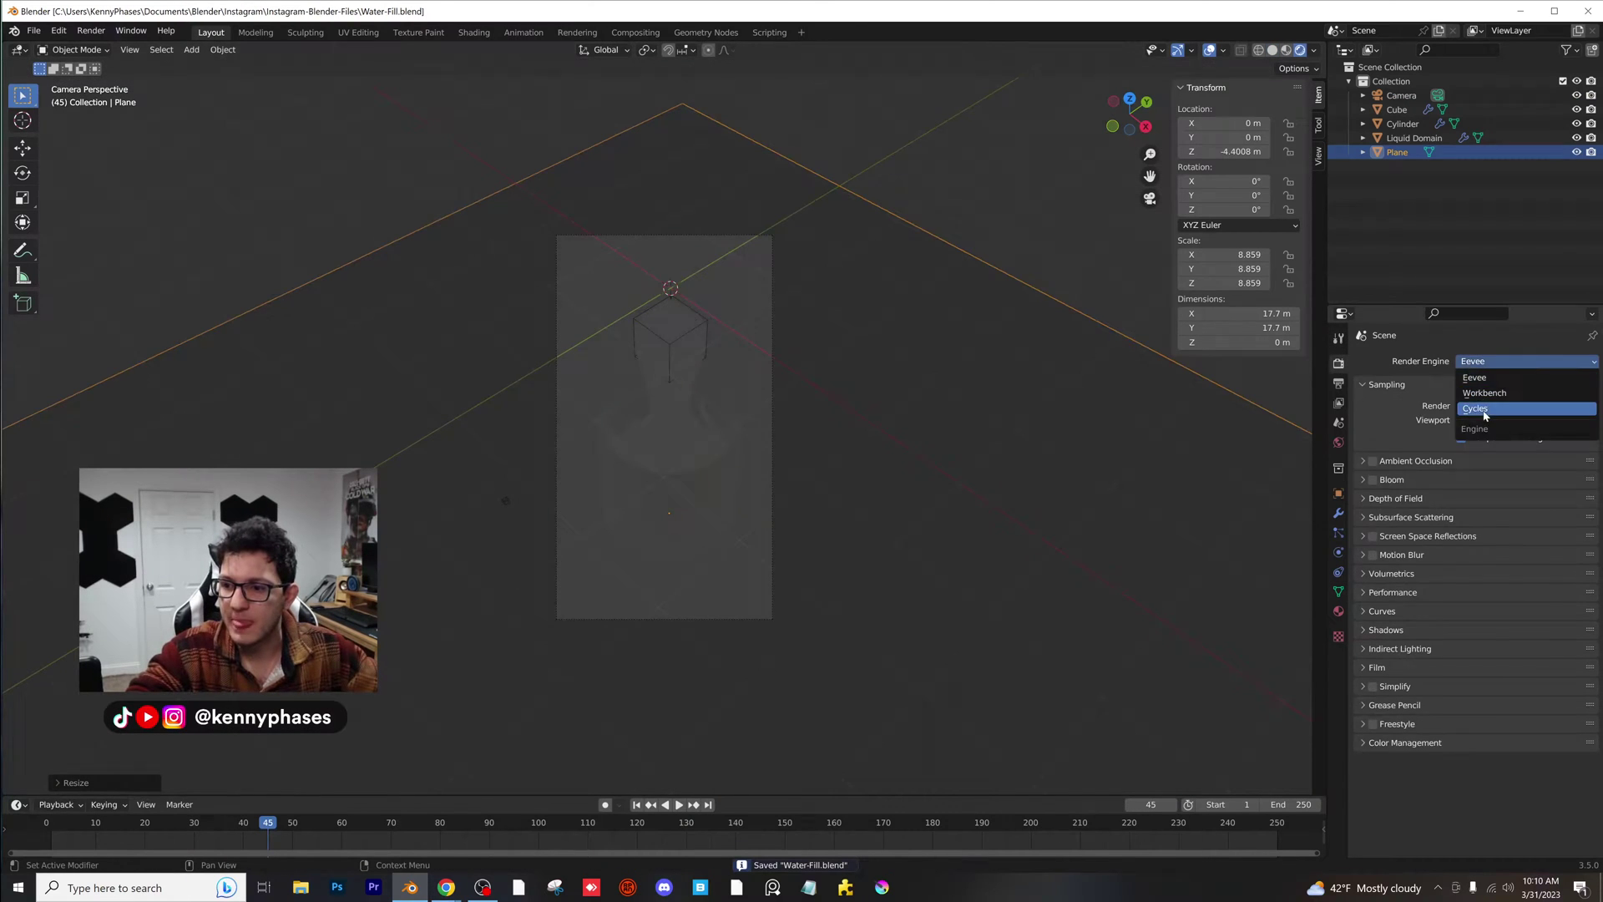
left_click(1495, 411)
left_click(1494, 396)
left_click(1495, 429)
- Light the world with an environment texture using aristea_wreck_puresky_4k.hdr from the HDRIs folder
left_click(1339, 443)
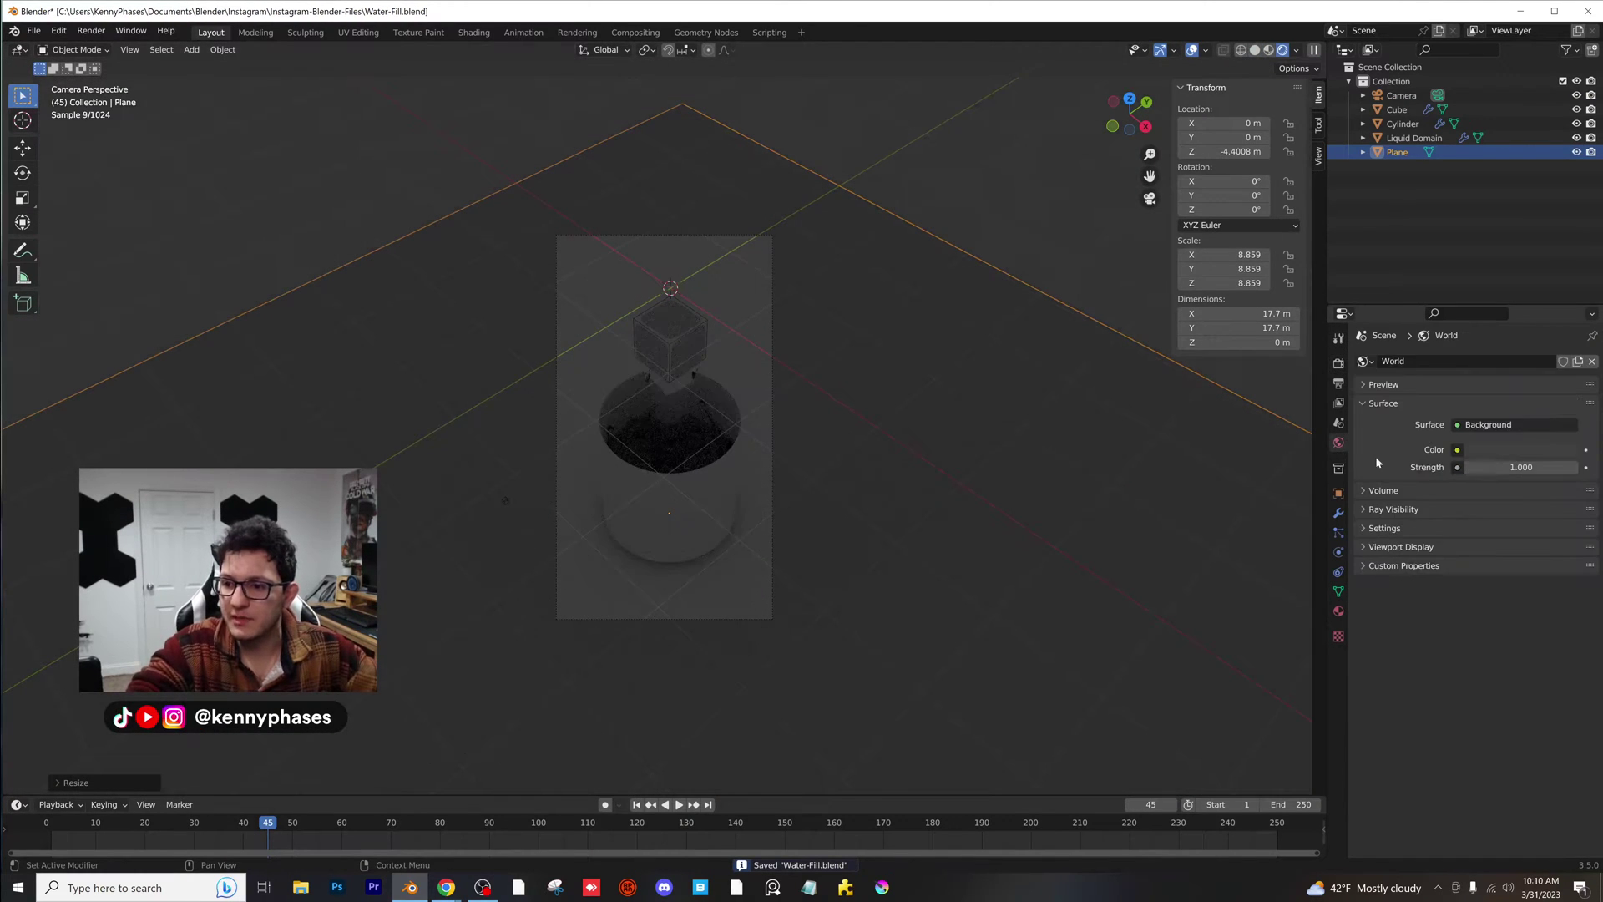
left_click(1458, 449)
left_click(1152, 513)
left_click(1541, 466)
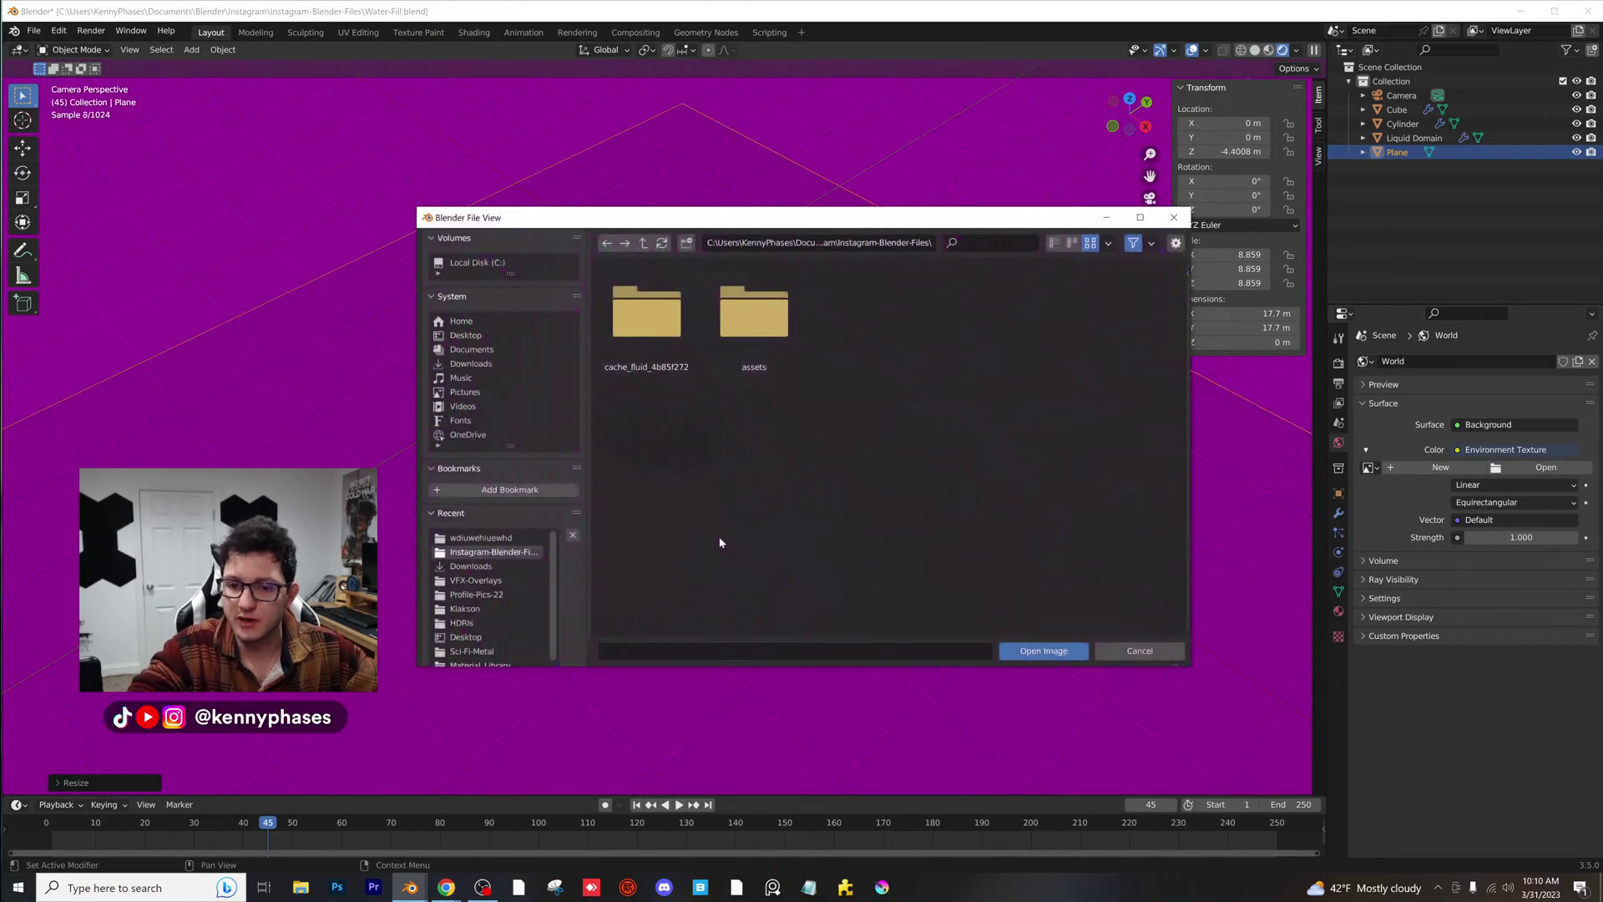
left_click(481, 620)
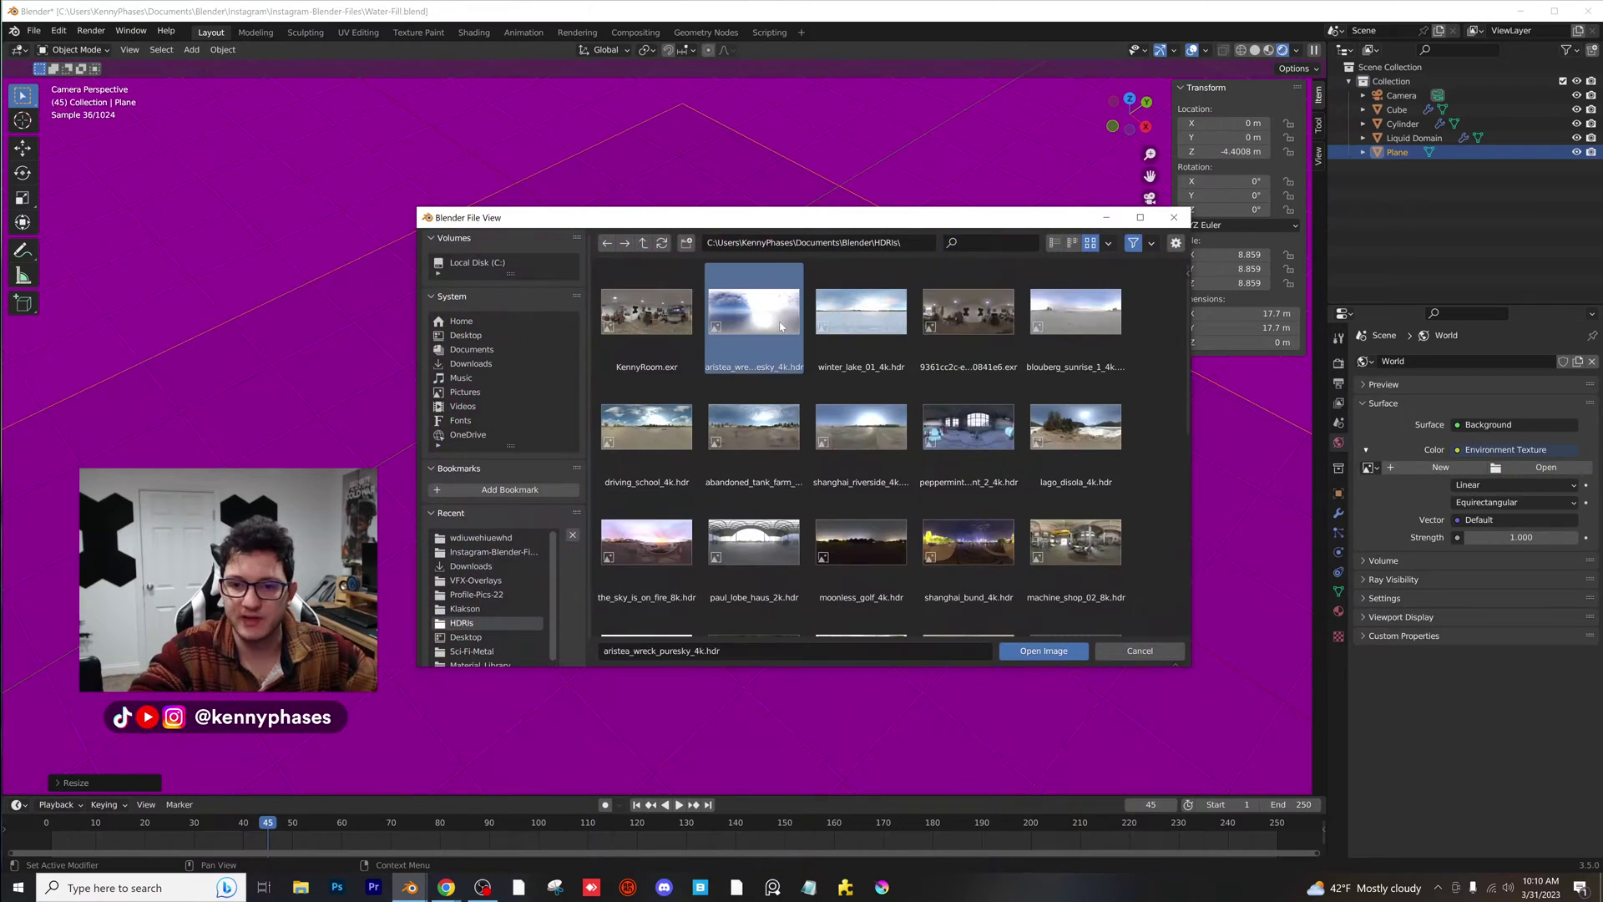
double_click(754, 334)
scroll(754, 393, "up", 2)
scroll(1045, 273, "down", 1)
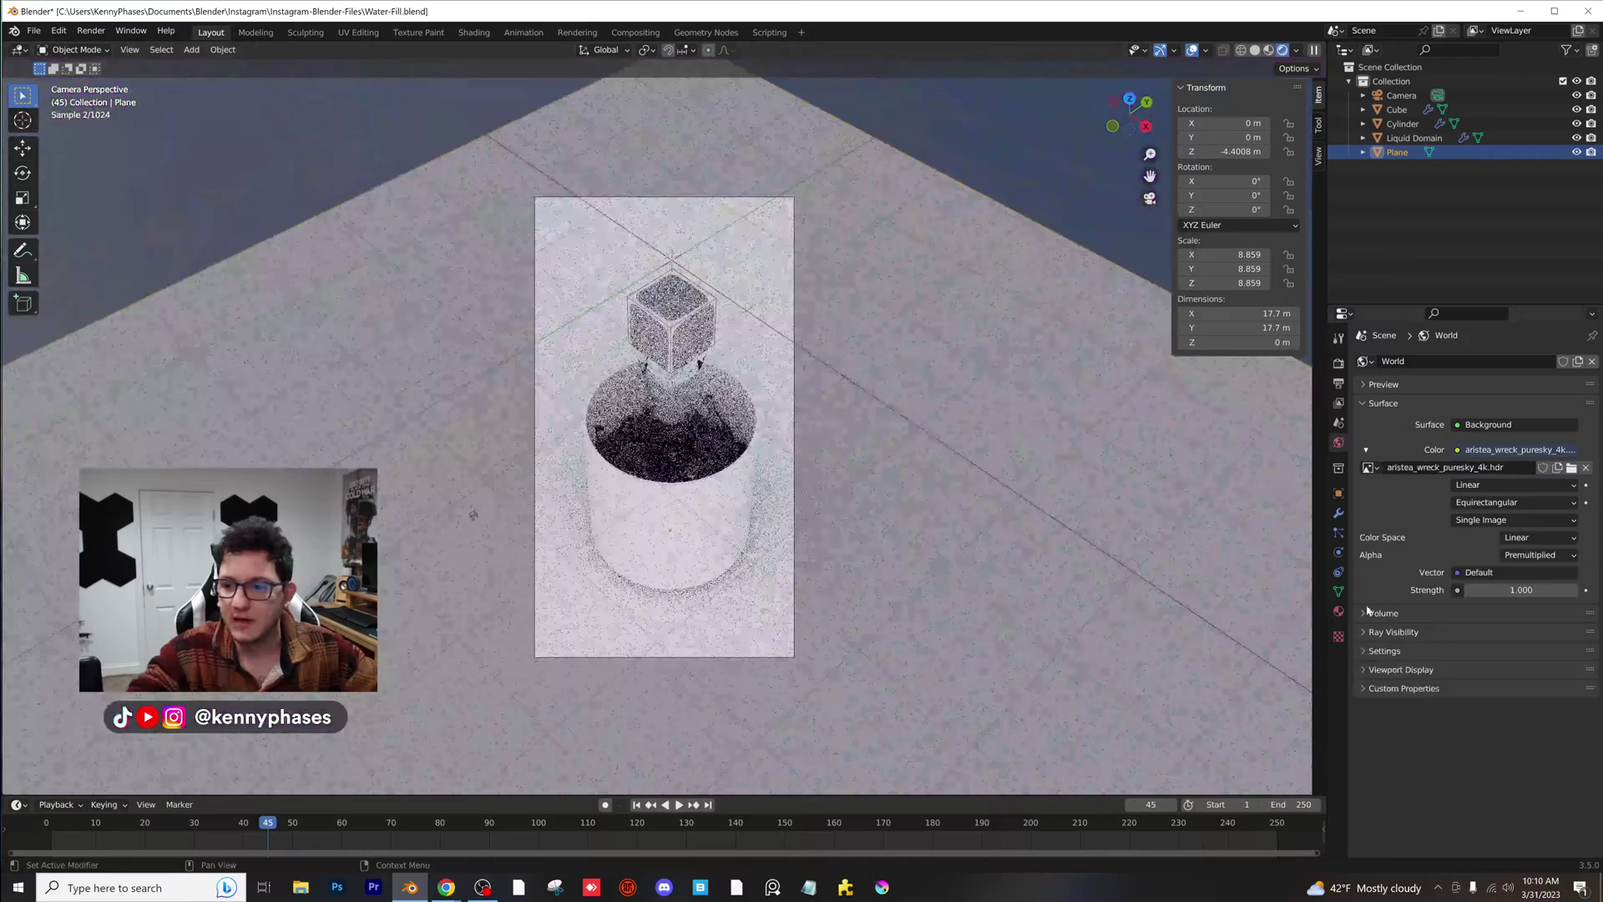
- Give the floor plane a new material with a dark grey base color
left_click(1339, 612)
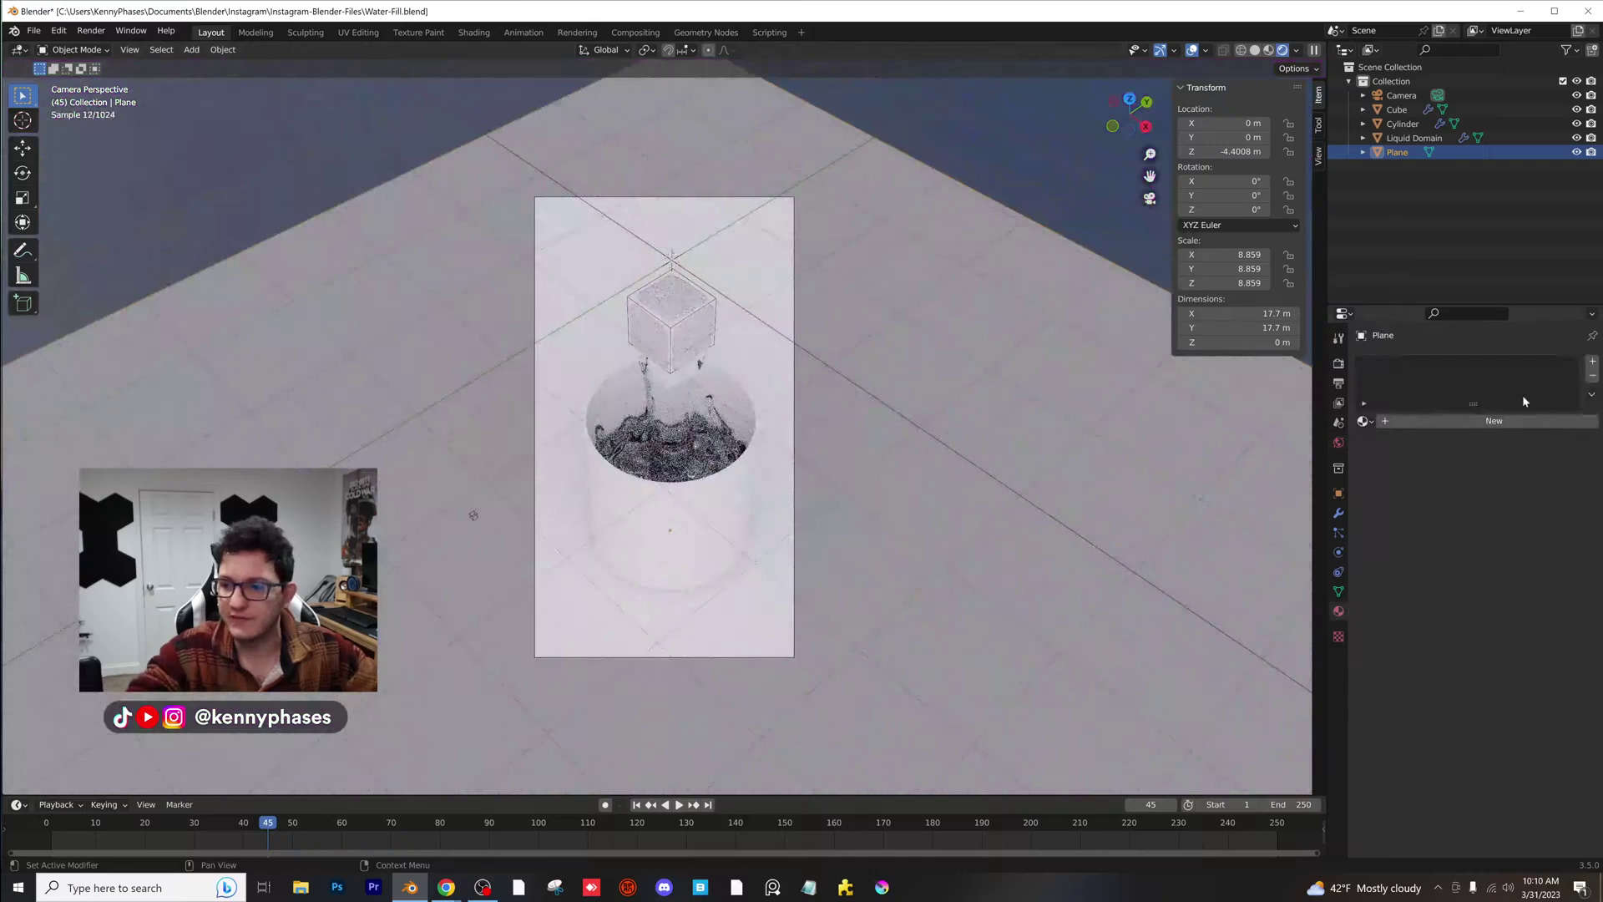
left_click(1523, 421)
left_click(1530, 544)
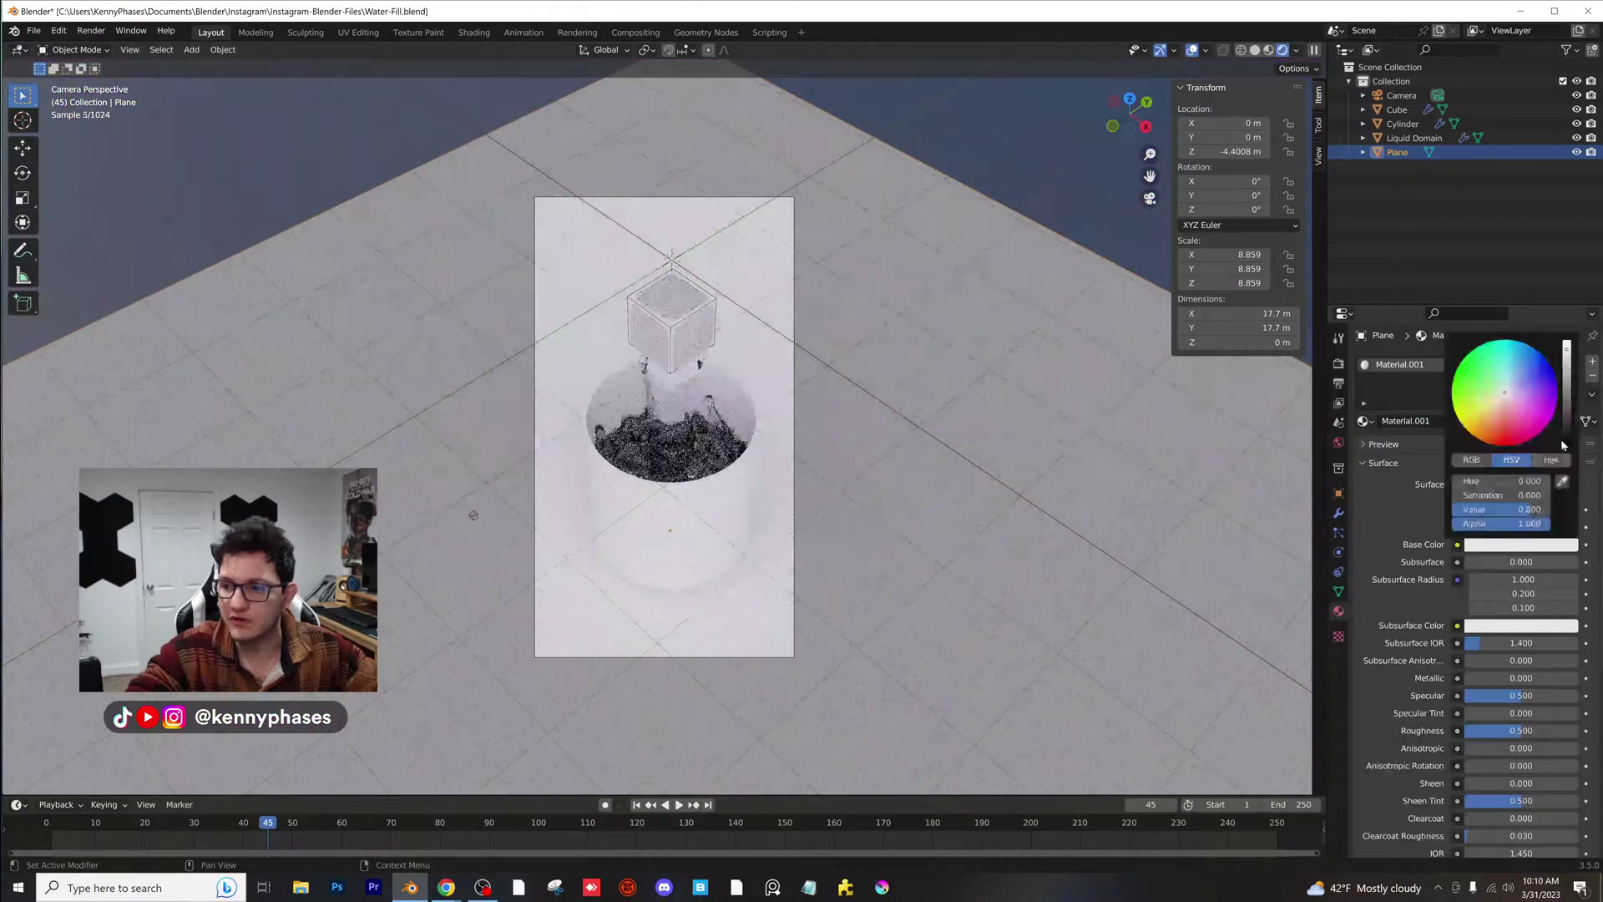
left_click(1568, 420)
scroll(902, 501, "up", 2)
- Give the cup a new Glass BSDF material with roughness 0
left_click(752, 538)
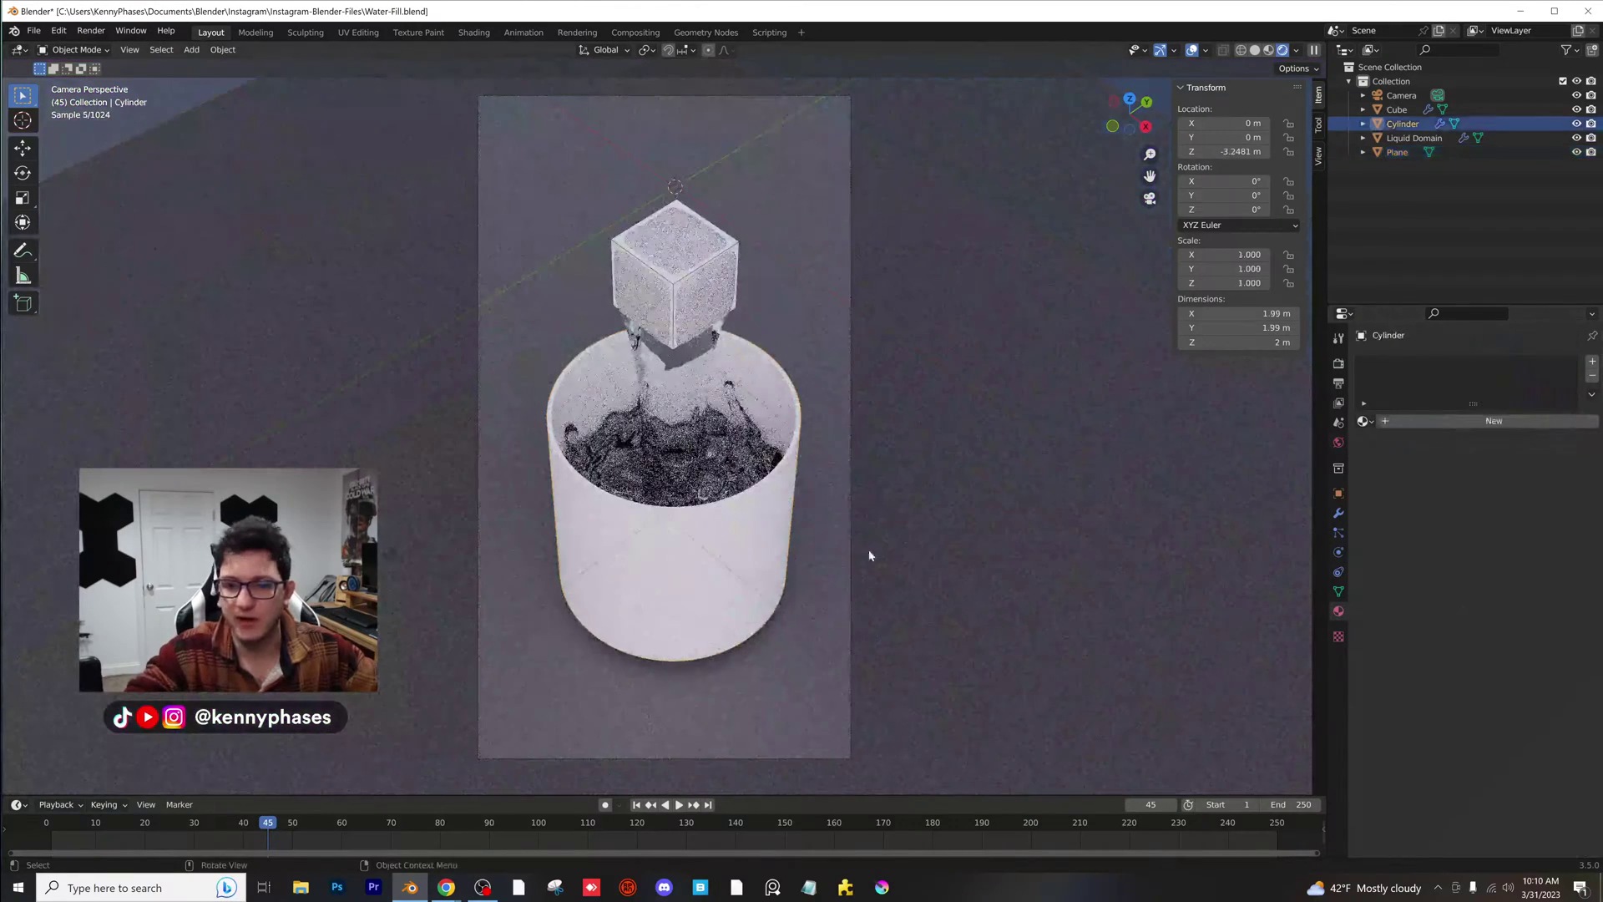
left_click(1494, 421)
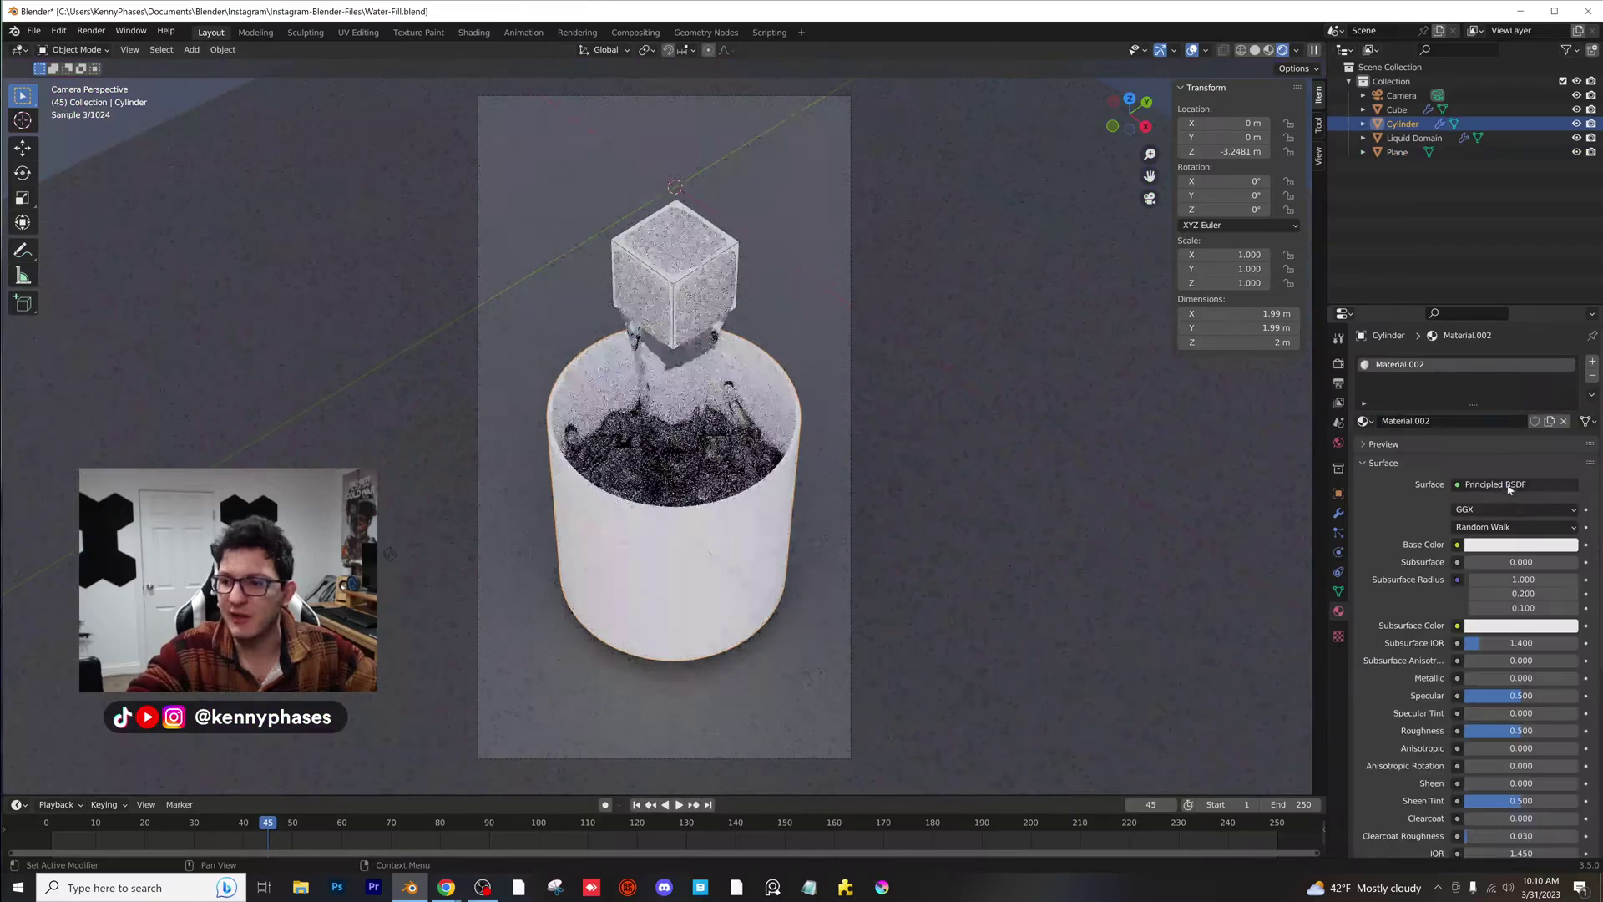
left_click(1495, 485)
left_click(1420, 594)
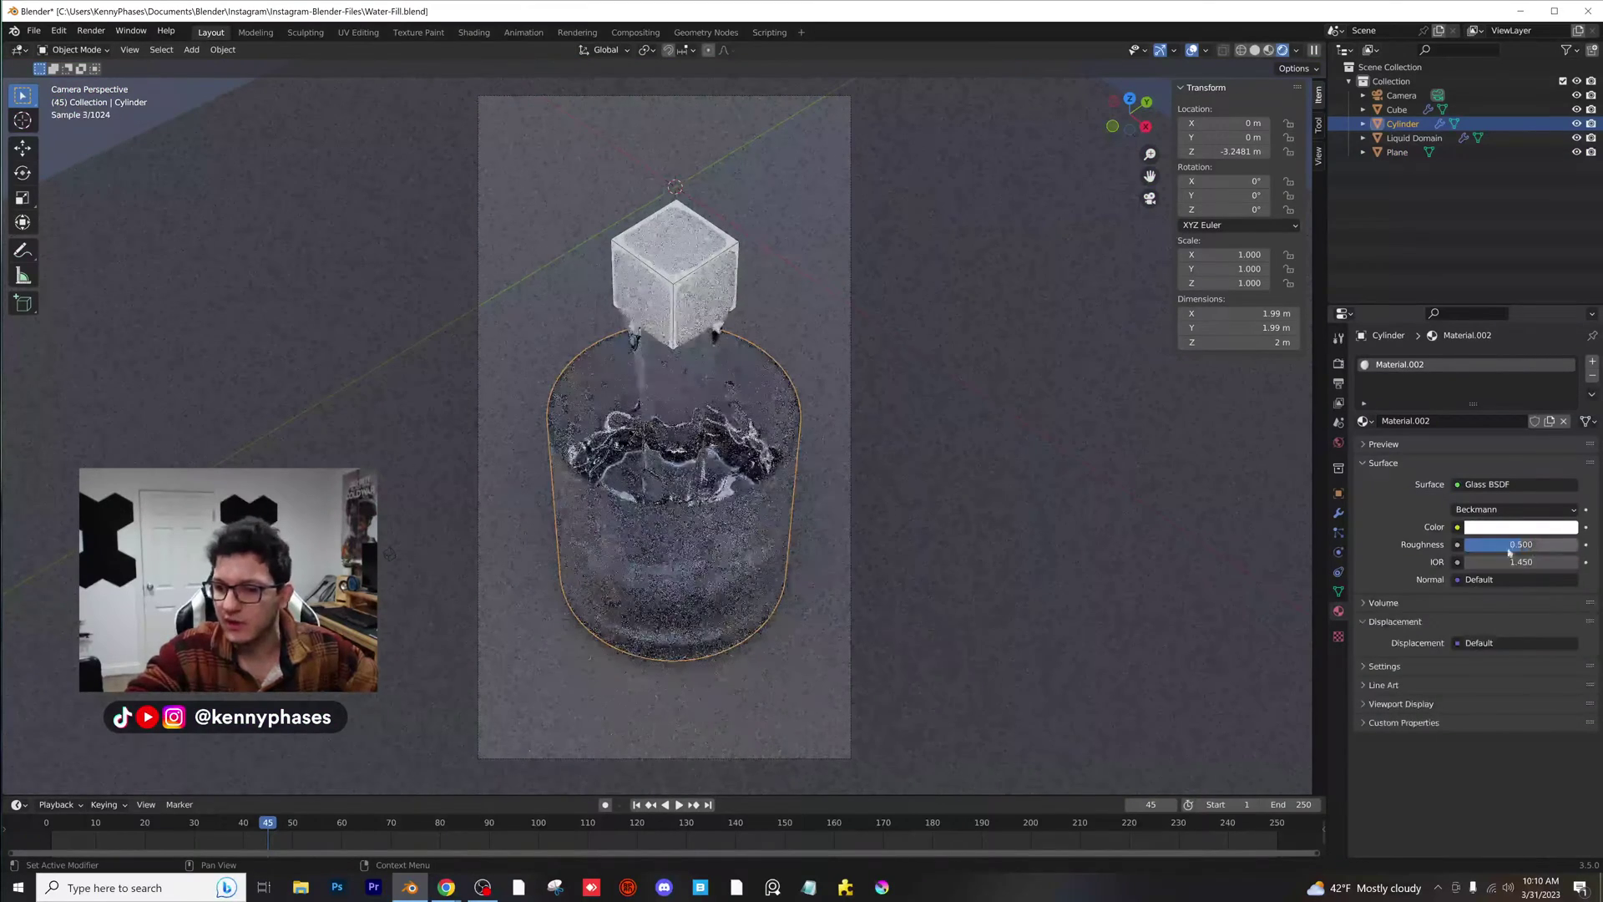
left_click_drag(1520, 546, 1439, 547)
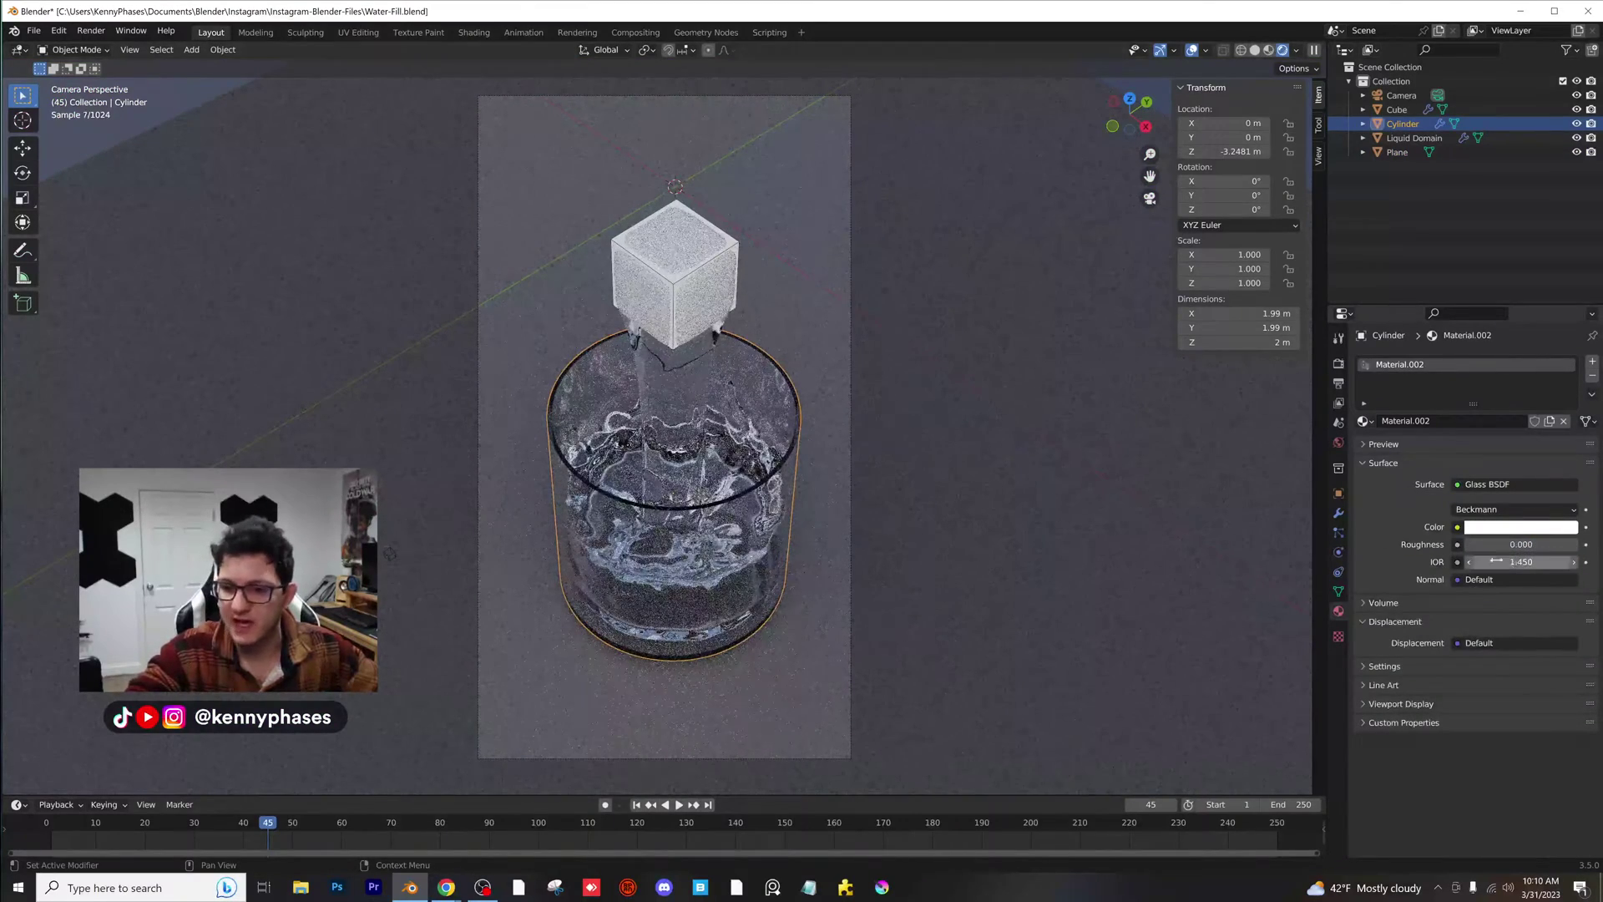
- Select the liquid domain and tint its glass material a pale blue
scroll(733, 456, "up", 2)
middle_click_drag(723, 420, 749, 416, "shift")
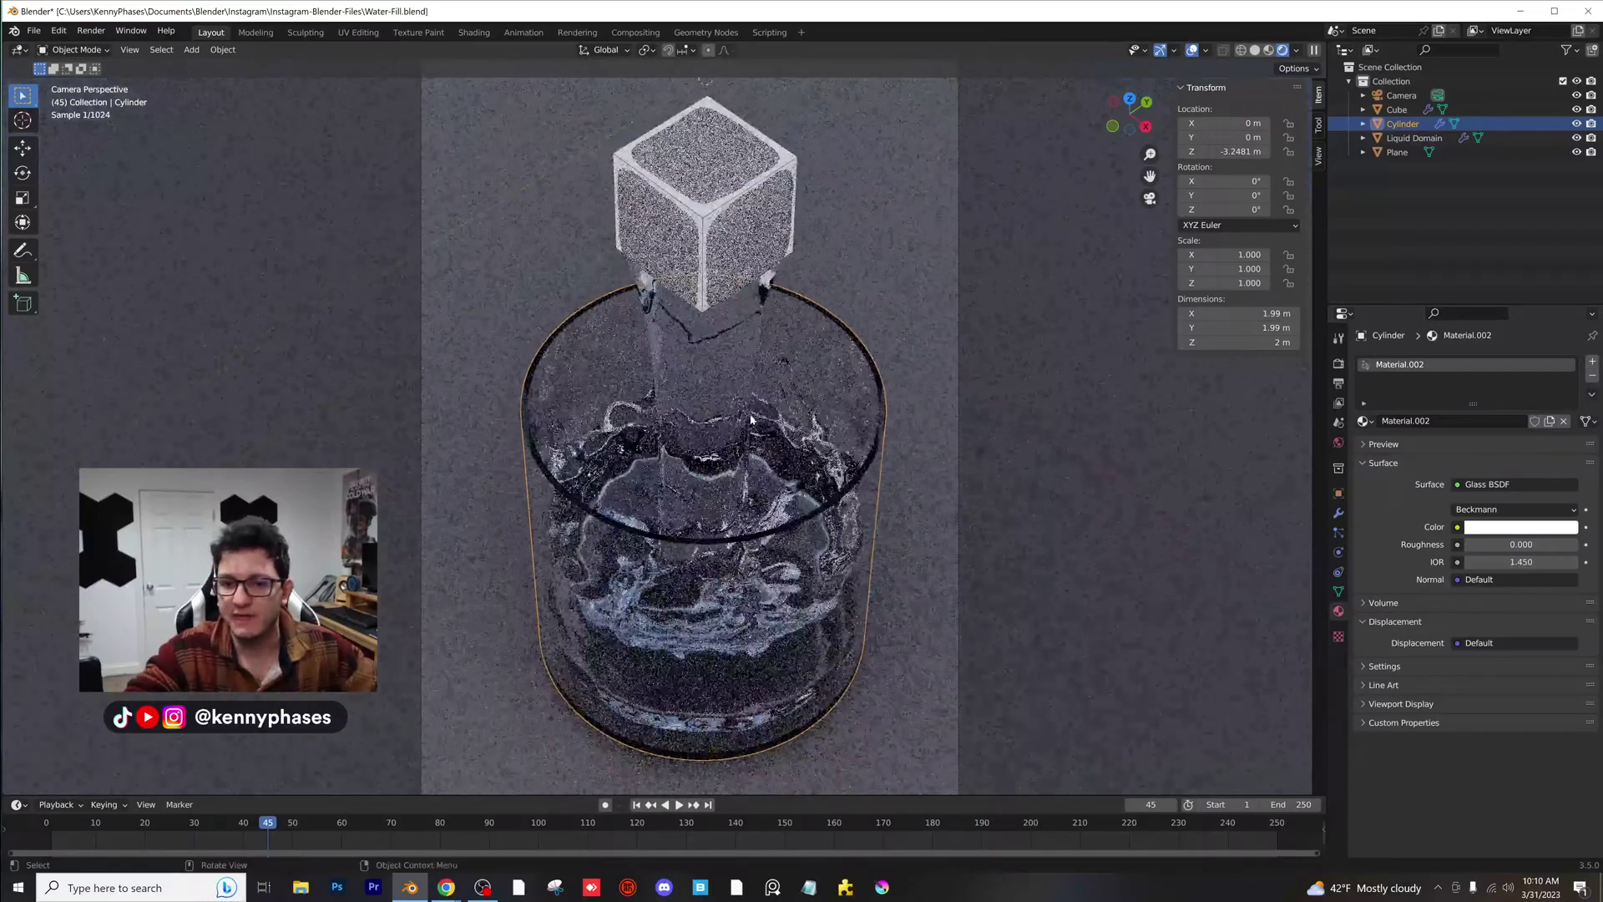
left_click(751, 430)
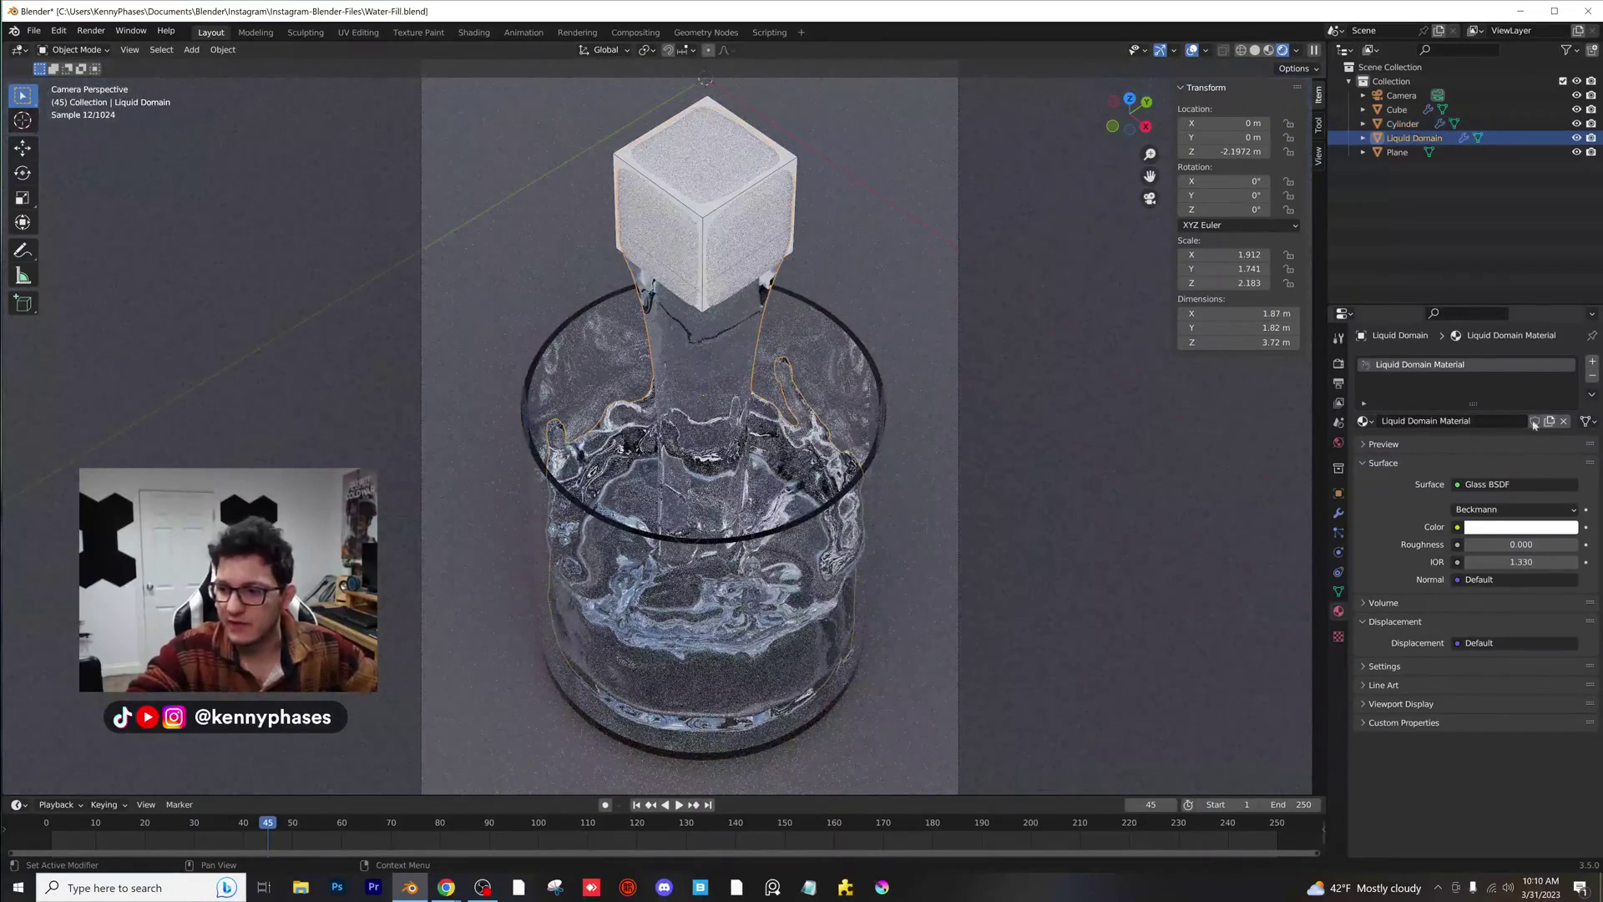
left_click(1521, 527)
left_click(1500, 372)
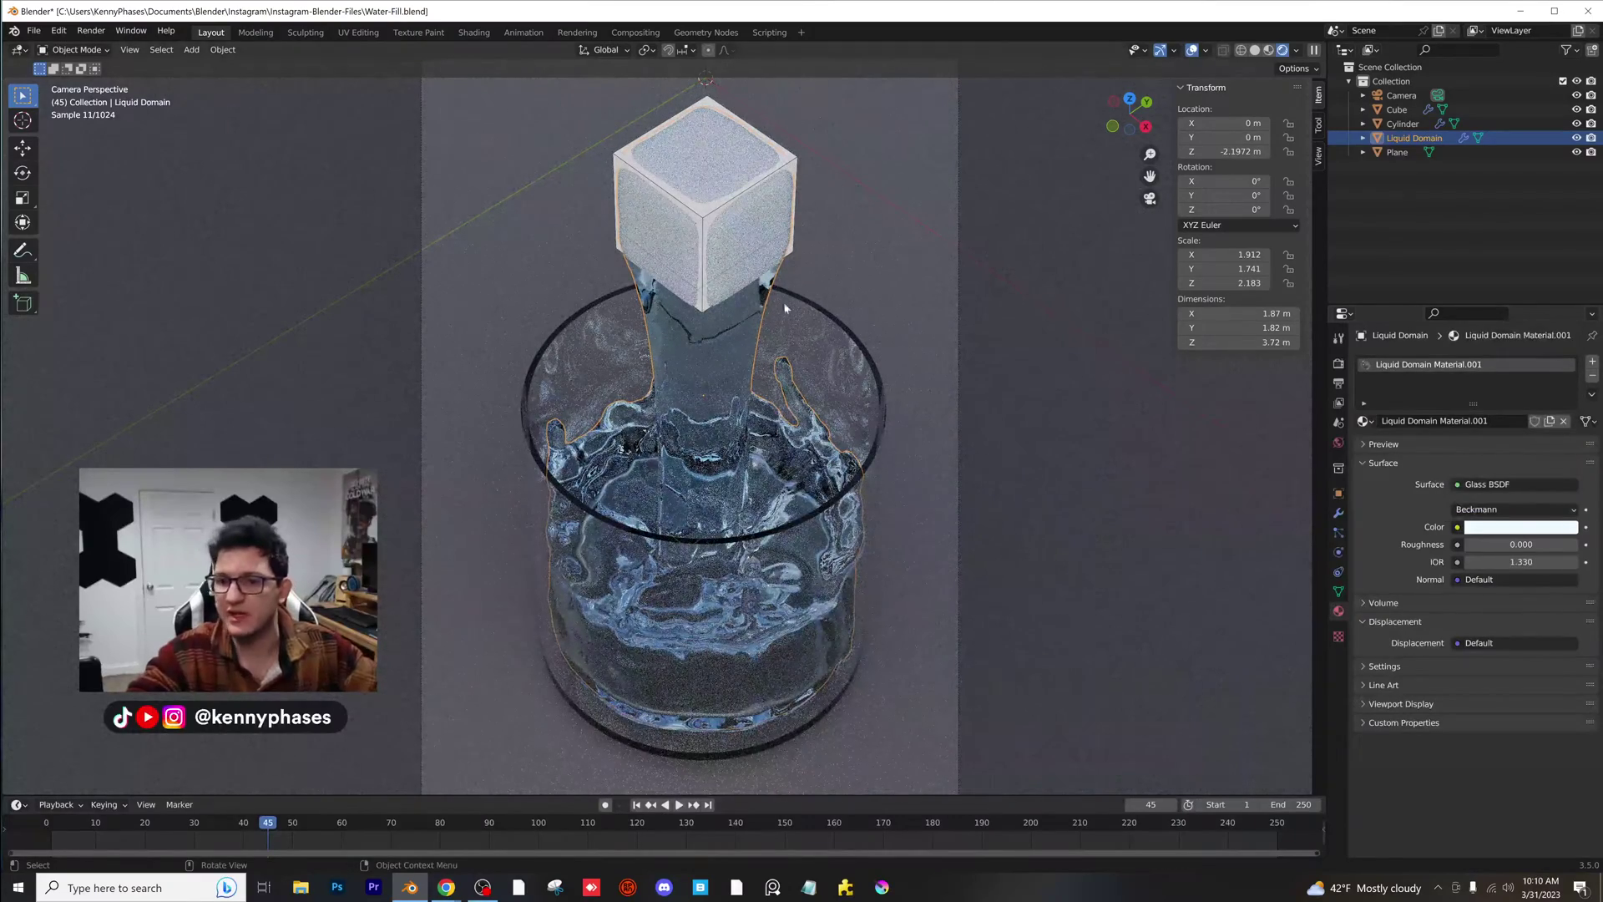
- Hide the inflow cube in both the viewport and the render
left_click(1577, 109)
left_click(1591, 110)
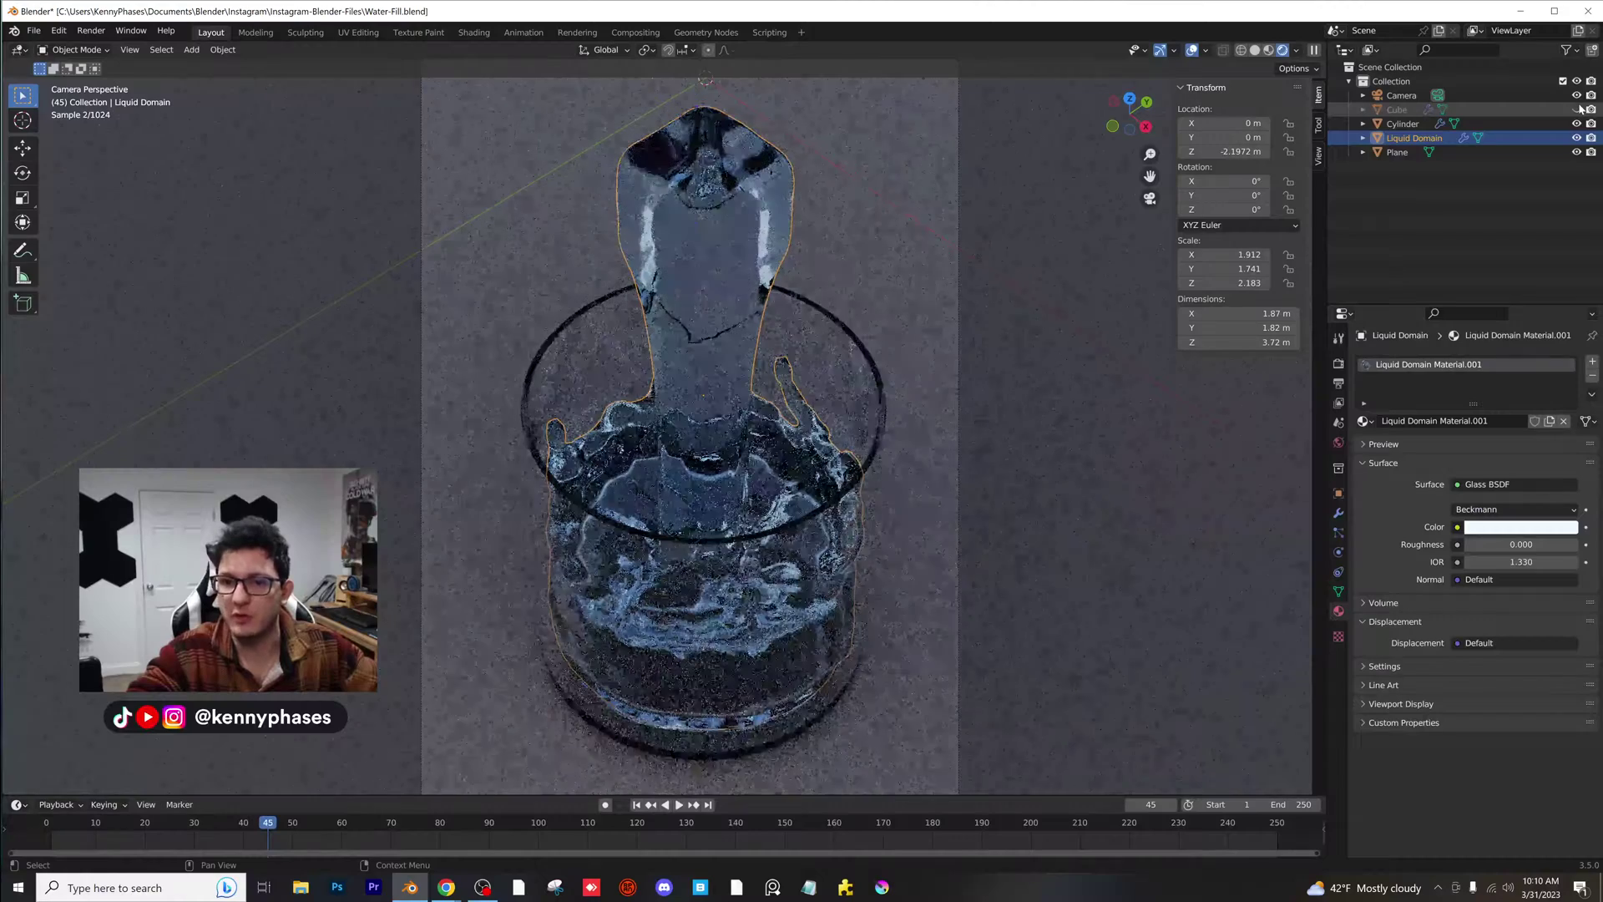
scroll(966, 369, "down", 2)
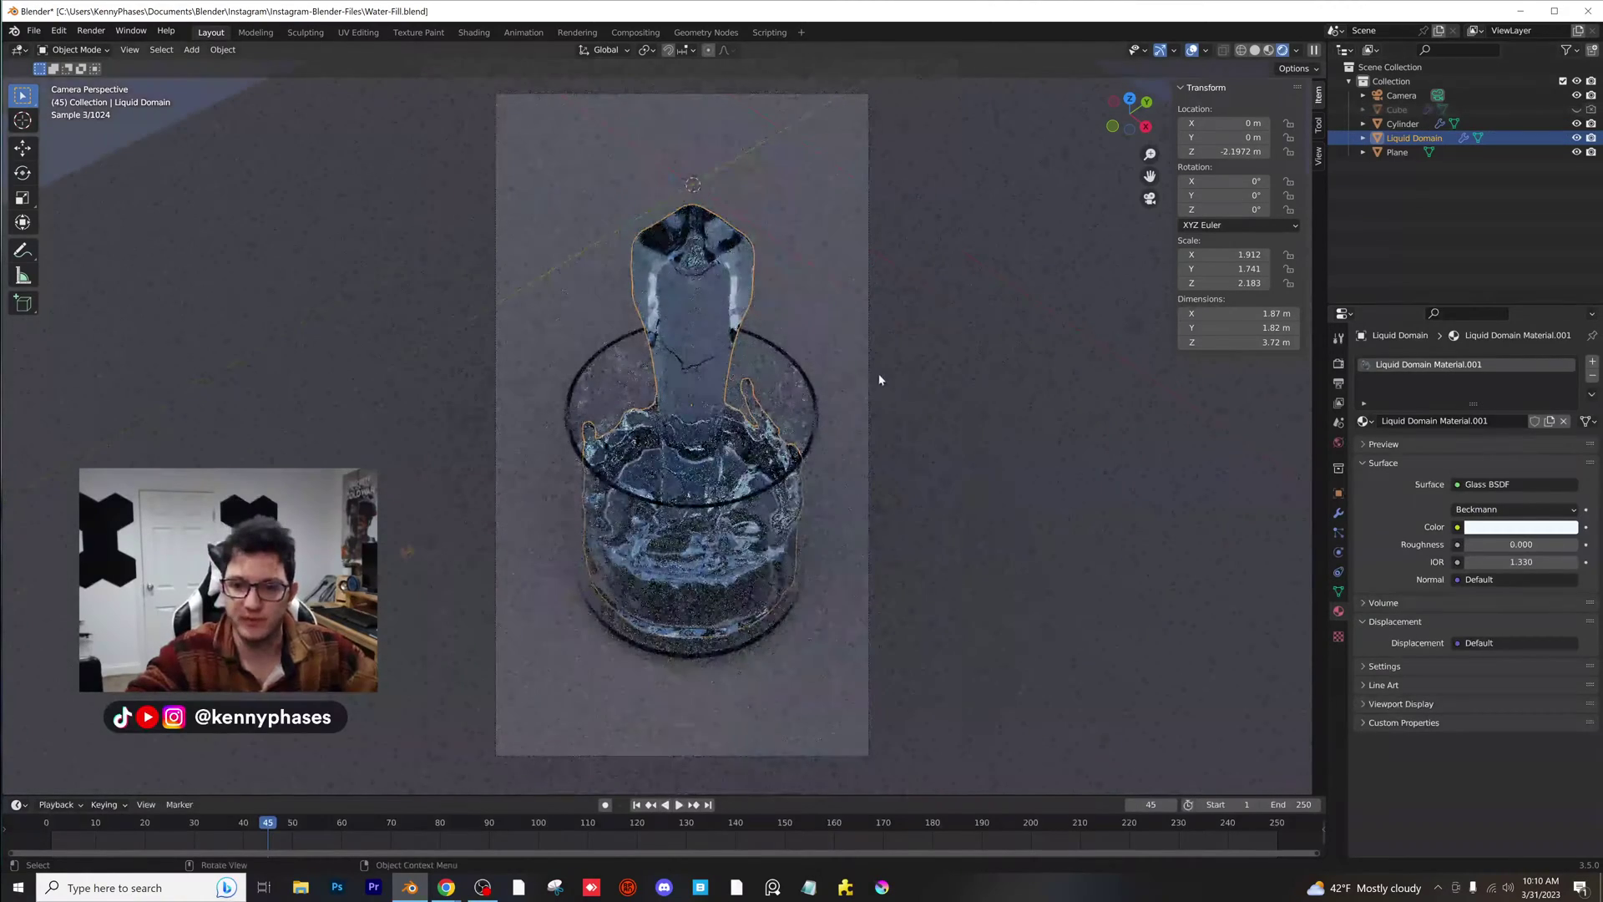
- Select the camera, go to frame 27, and examine the rendered liquid in the glass from lower side angles
left_click(1402, 95)
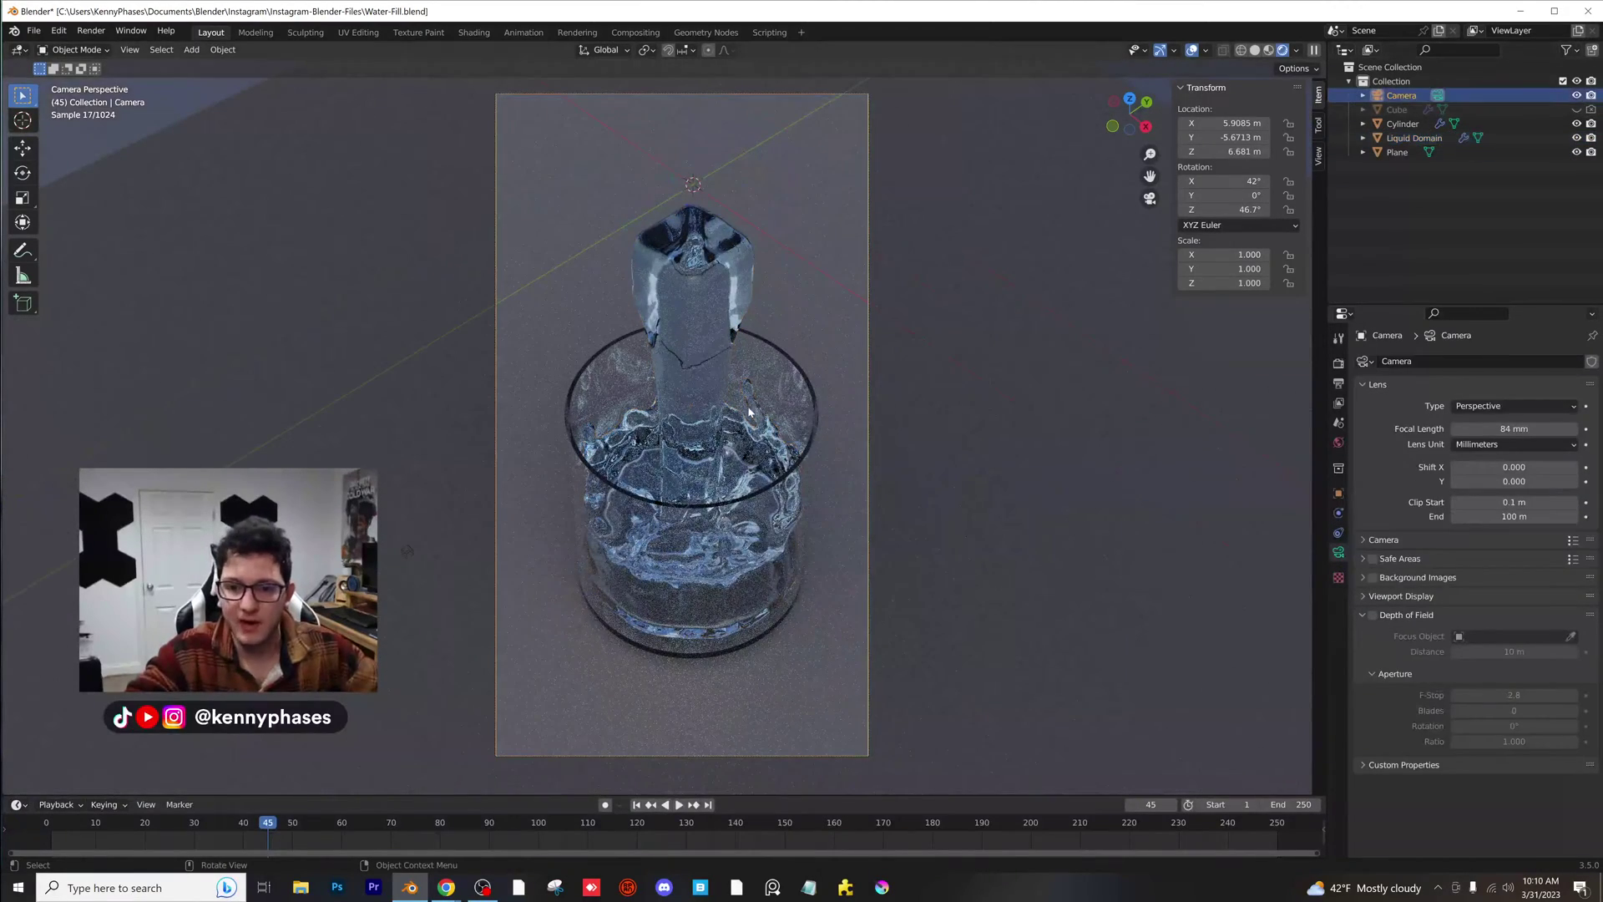
left_click_drag(243, 827, 182, 824)
middle_click_drag(899, 526, 760, 523)
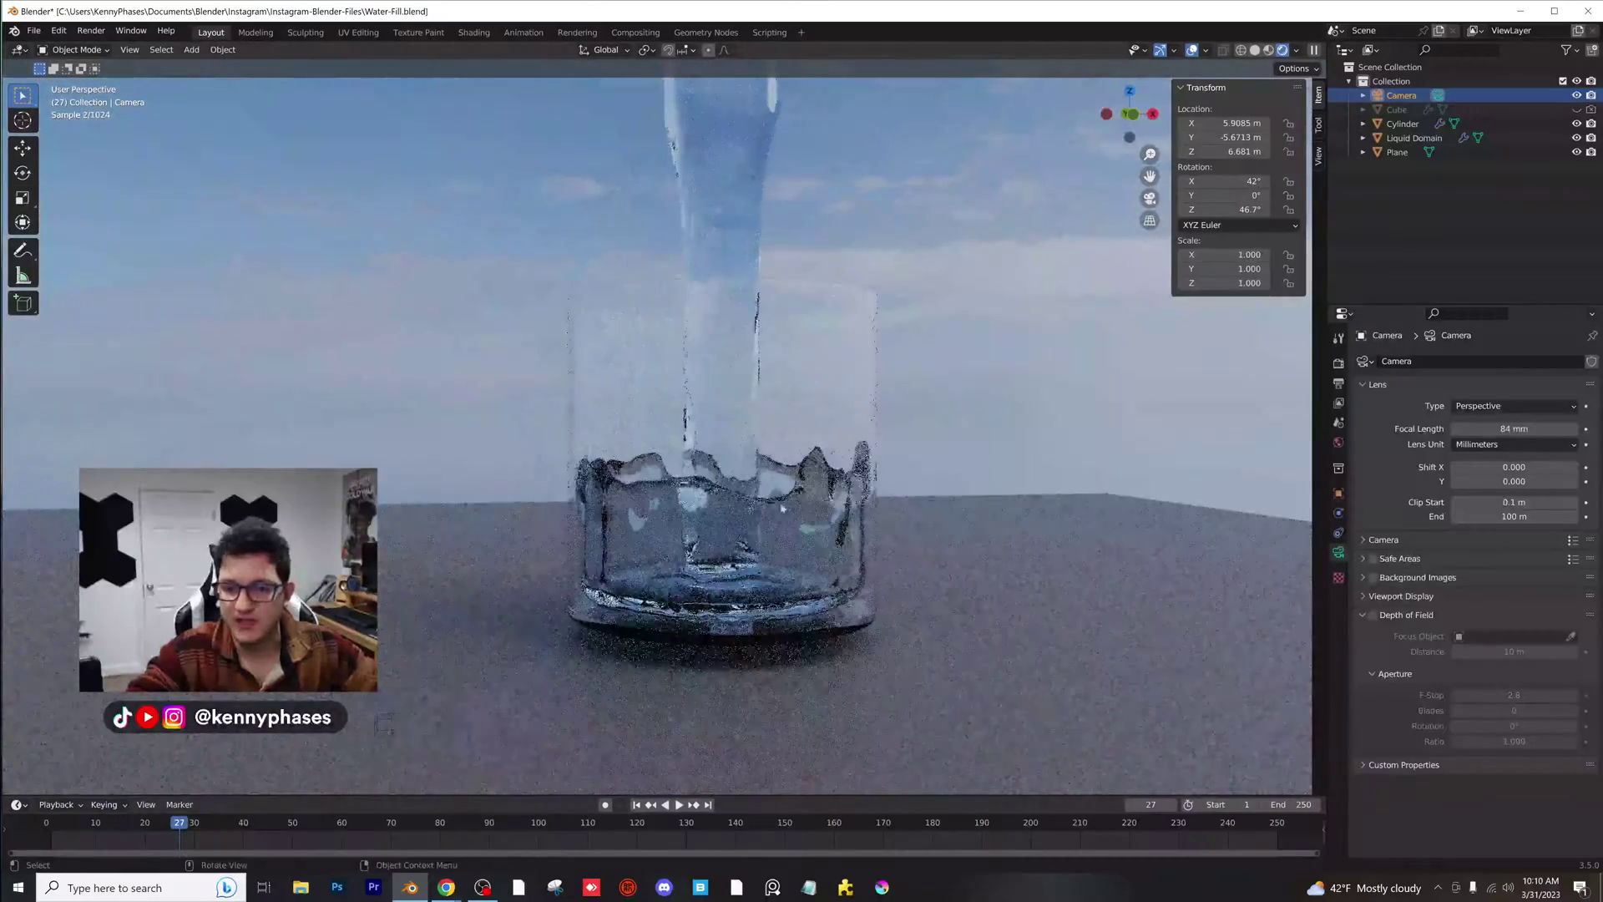
middle_click_drag(735, 449, 802, 413)
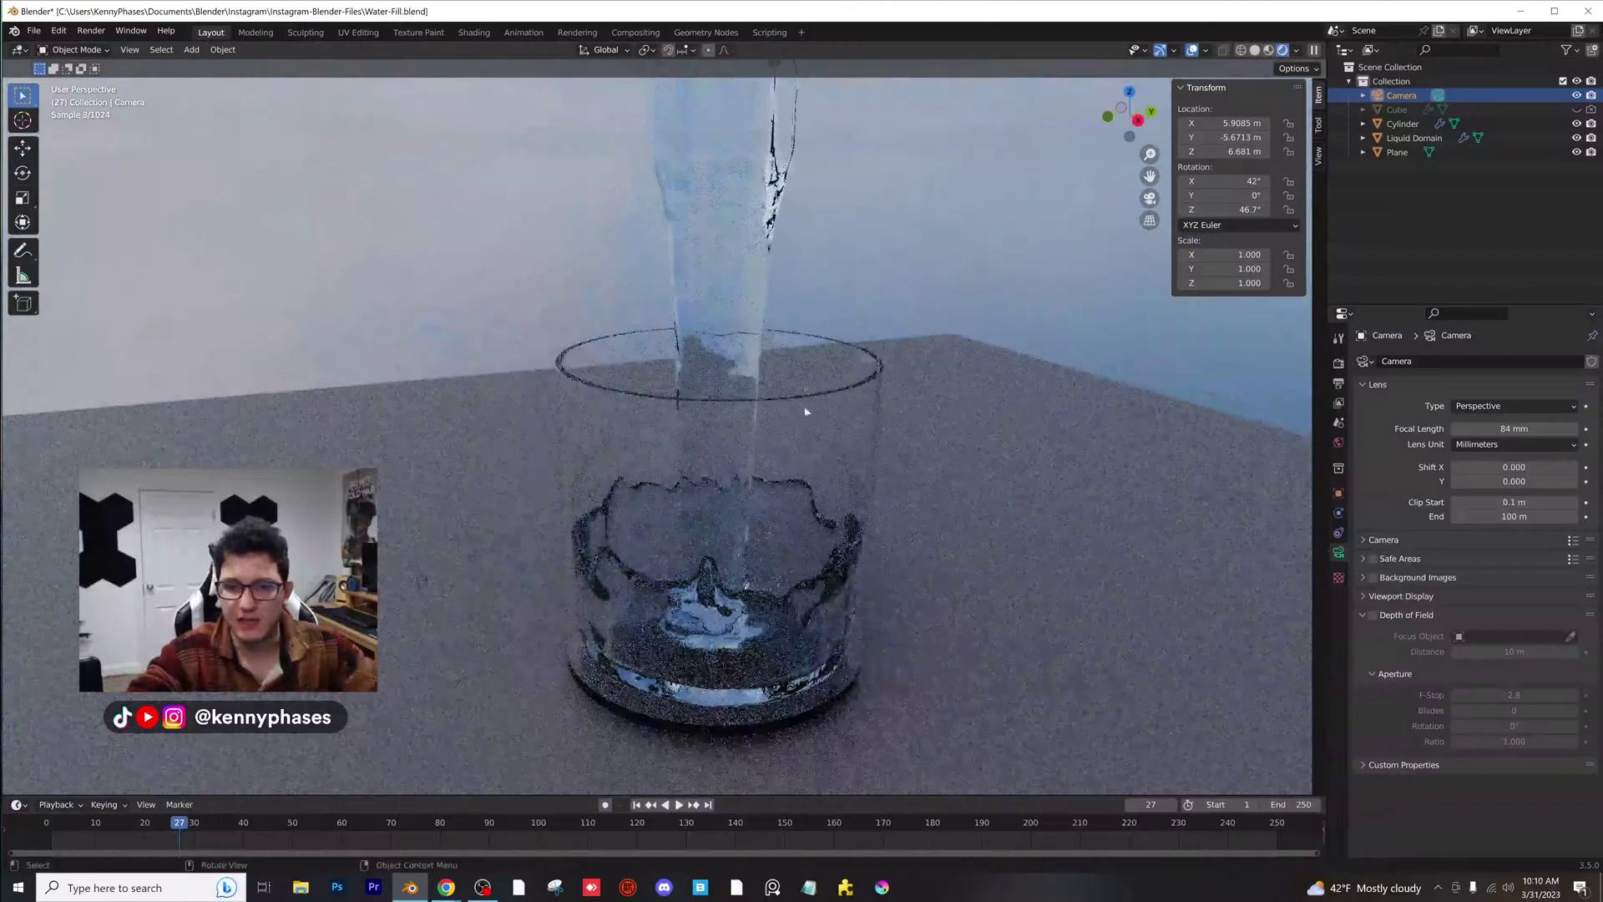
- Replace the liquid domain's material with a new Principled BSDF using metallic 1 and roughness 0
left_click(742, 273)
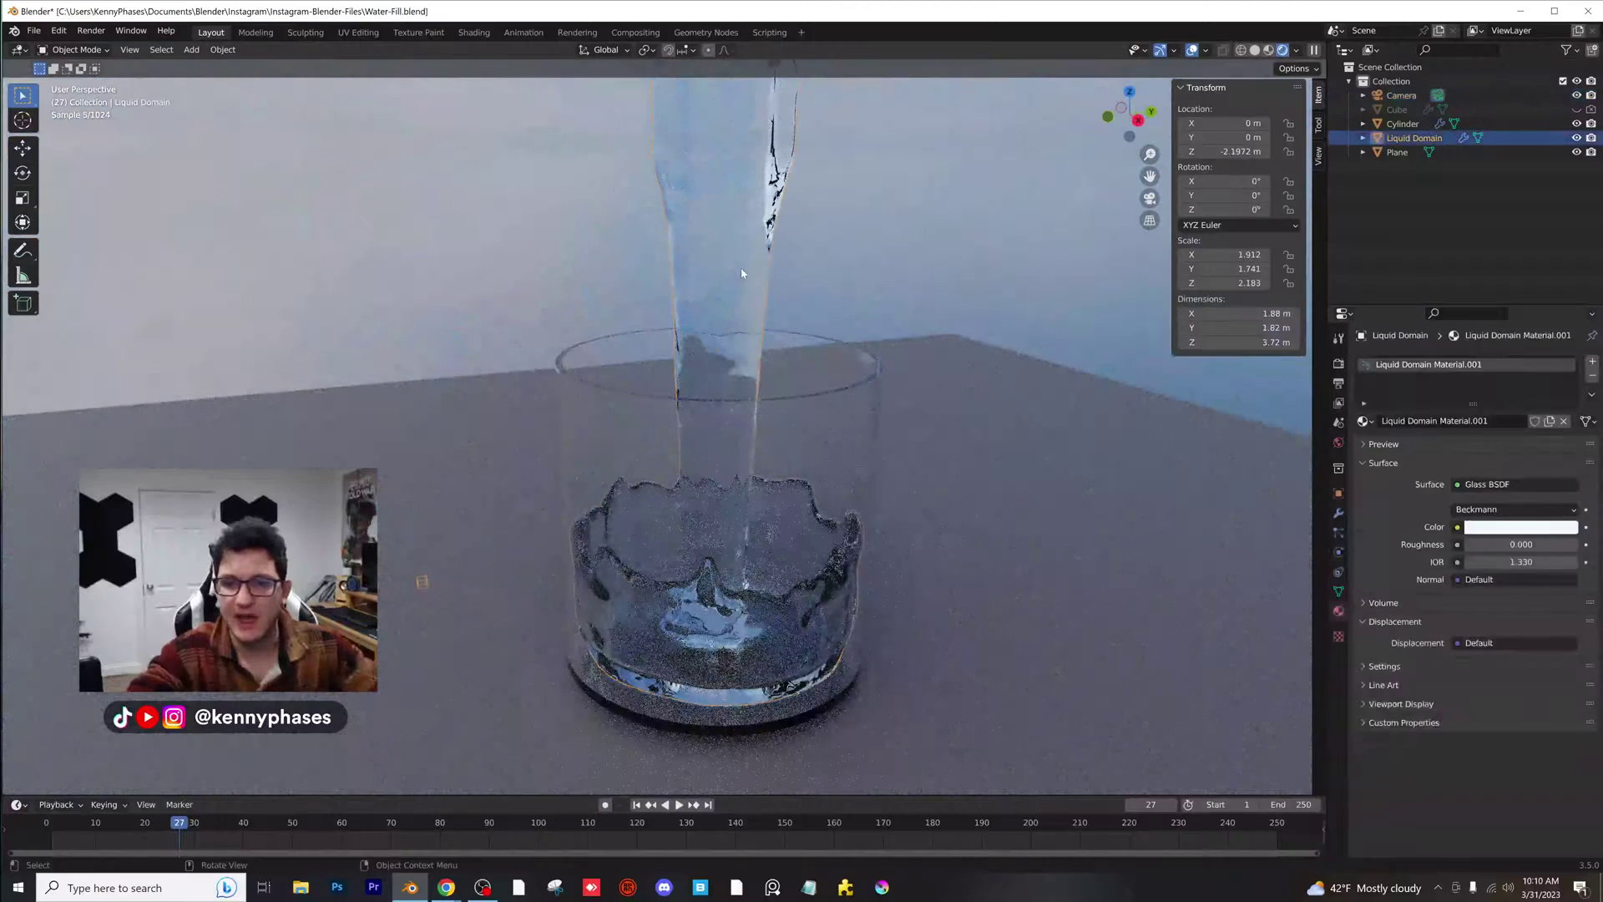
left_click(1564, 421)
left_click(1474, 421)
left_click(1518, 484)
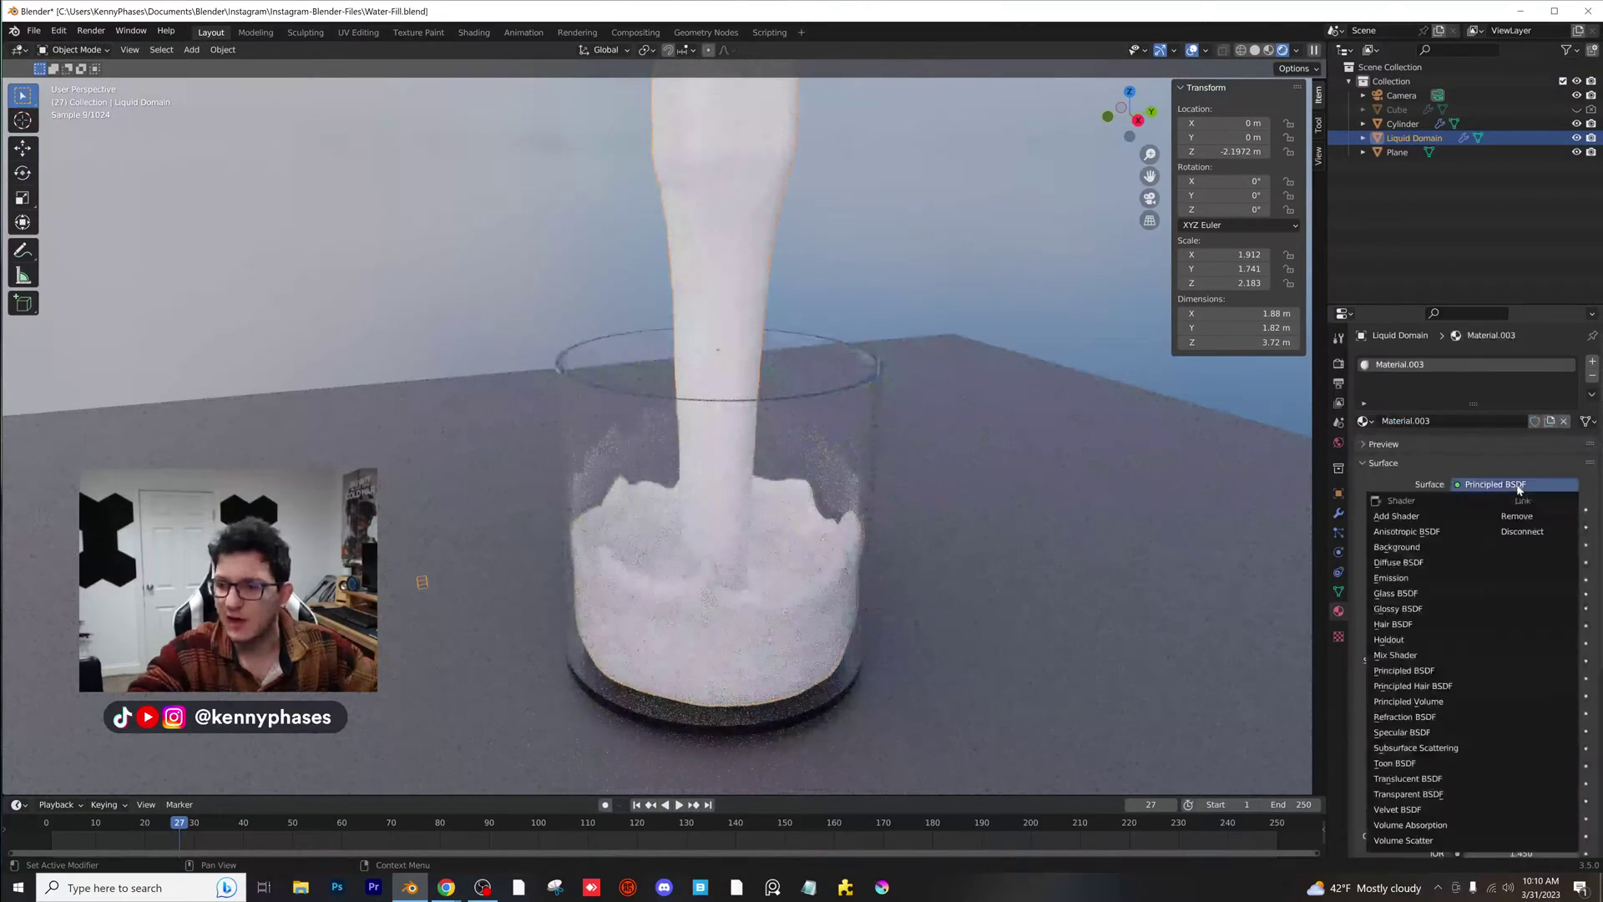
left_click(1519, 488)
left_click_drag(1477, 683, 1577, 683)
left_click_drag(1516, 730, 1463, 731)
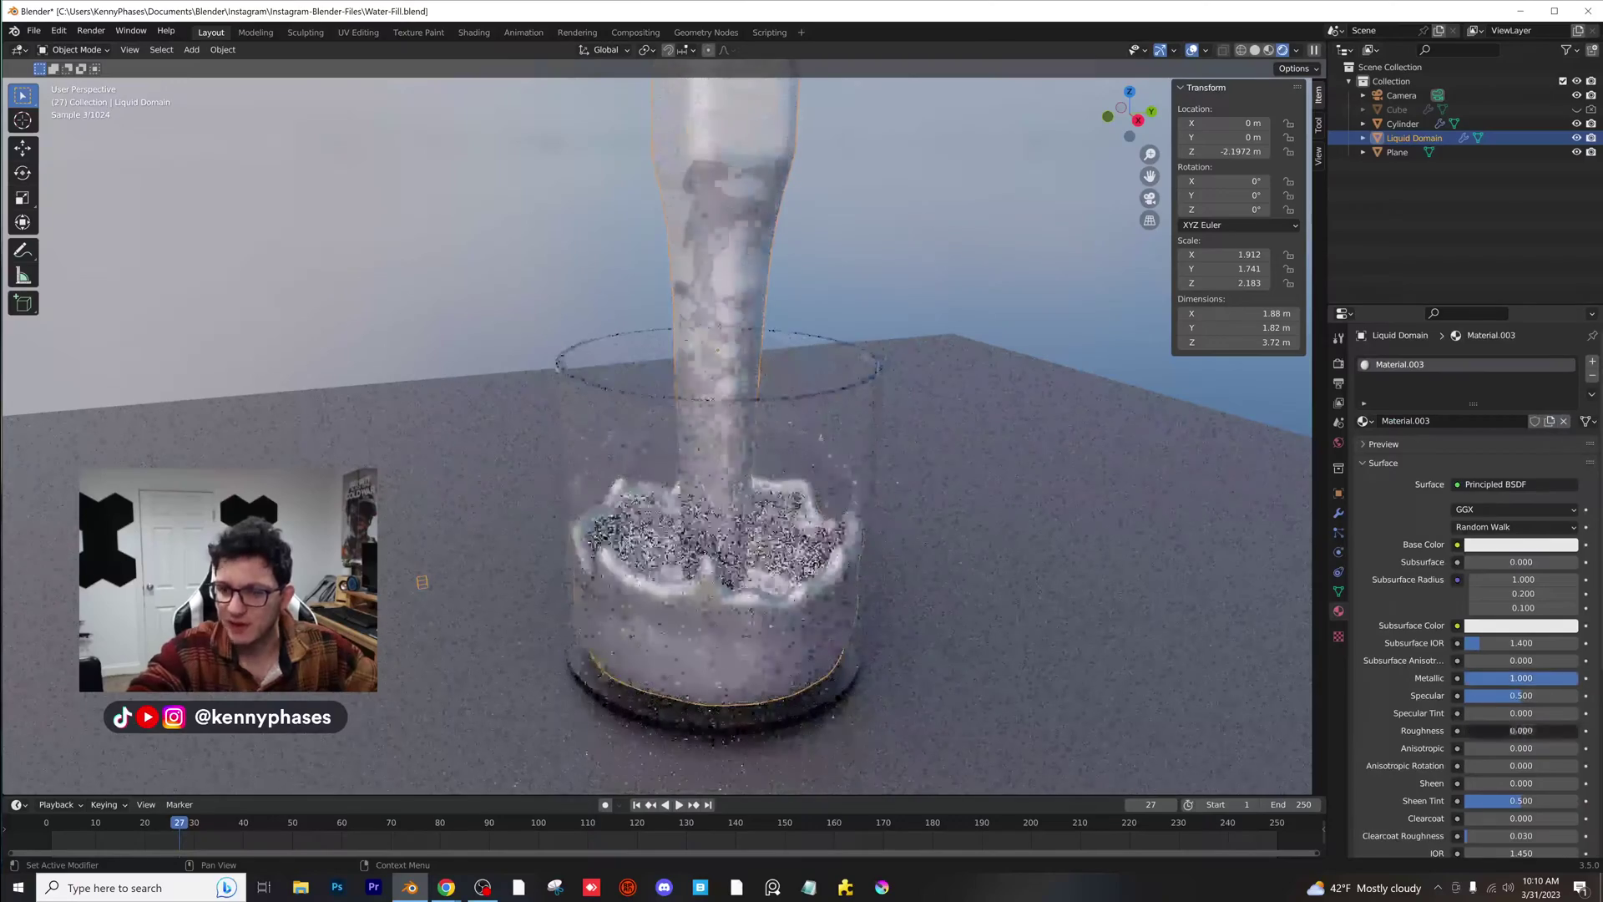
- Hide the floor plane in the viewport and view the liquid and cup without it
middle_click_drag(799, 494, 965, 533)
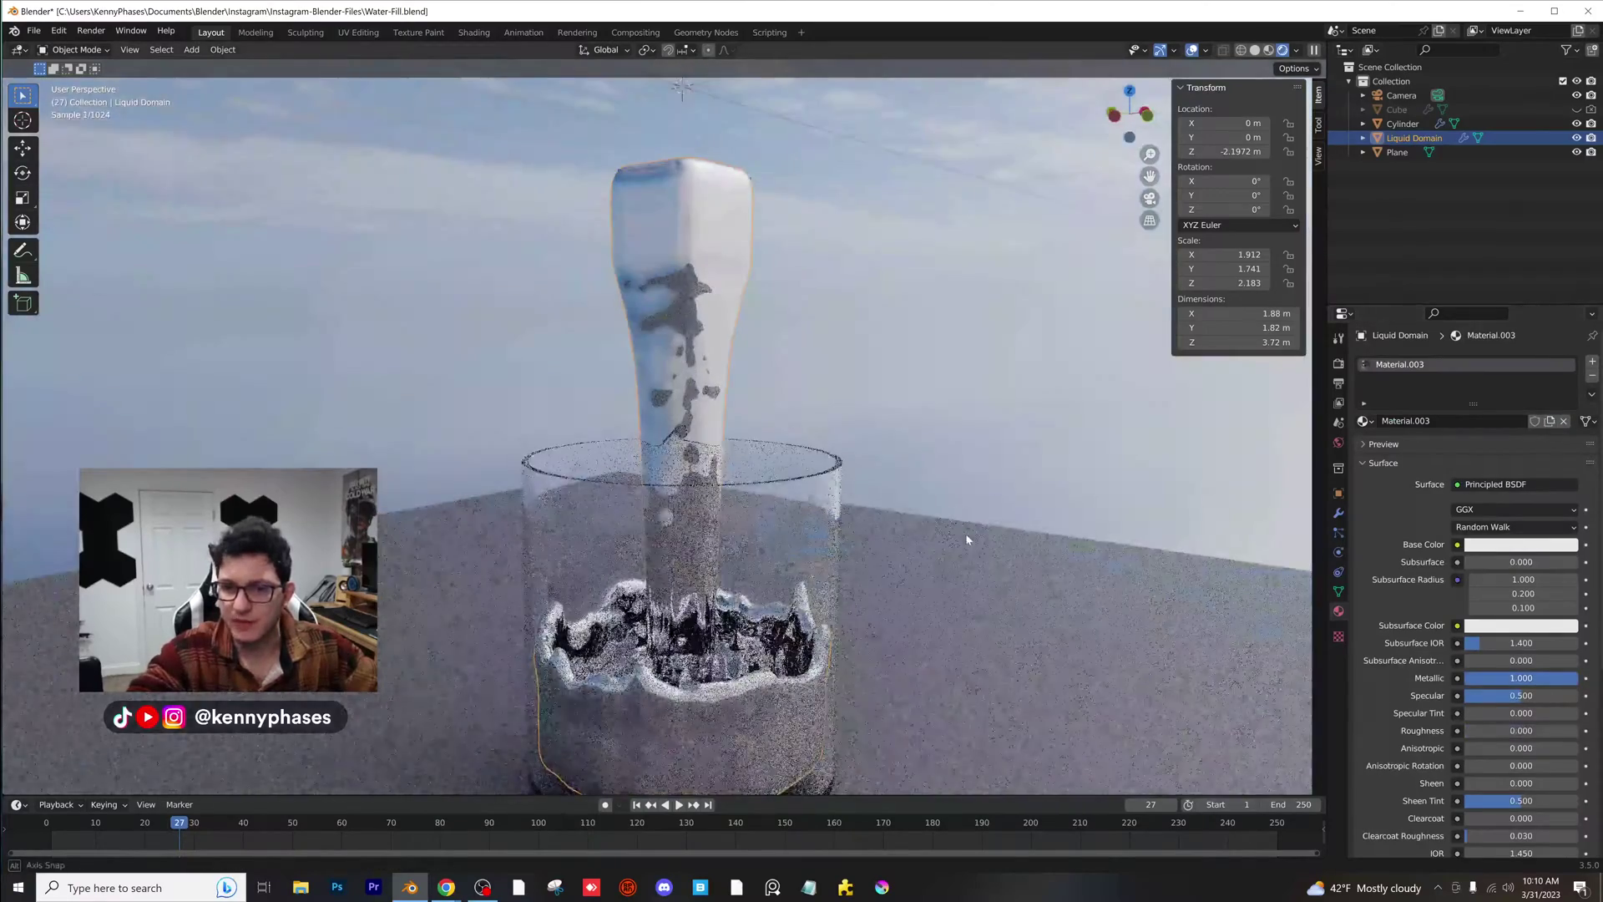
scroll(920, 574, "down", 3)
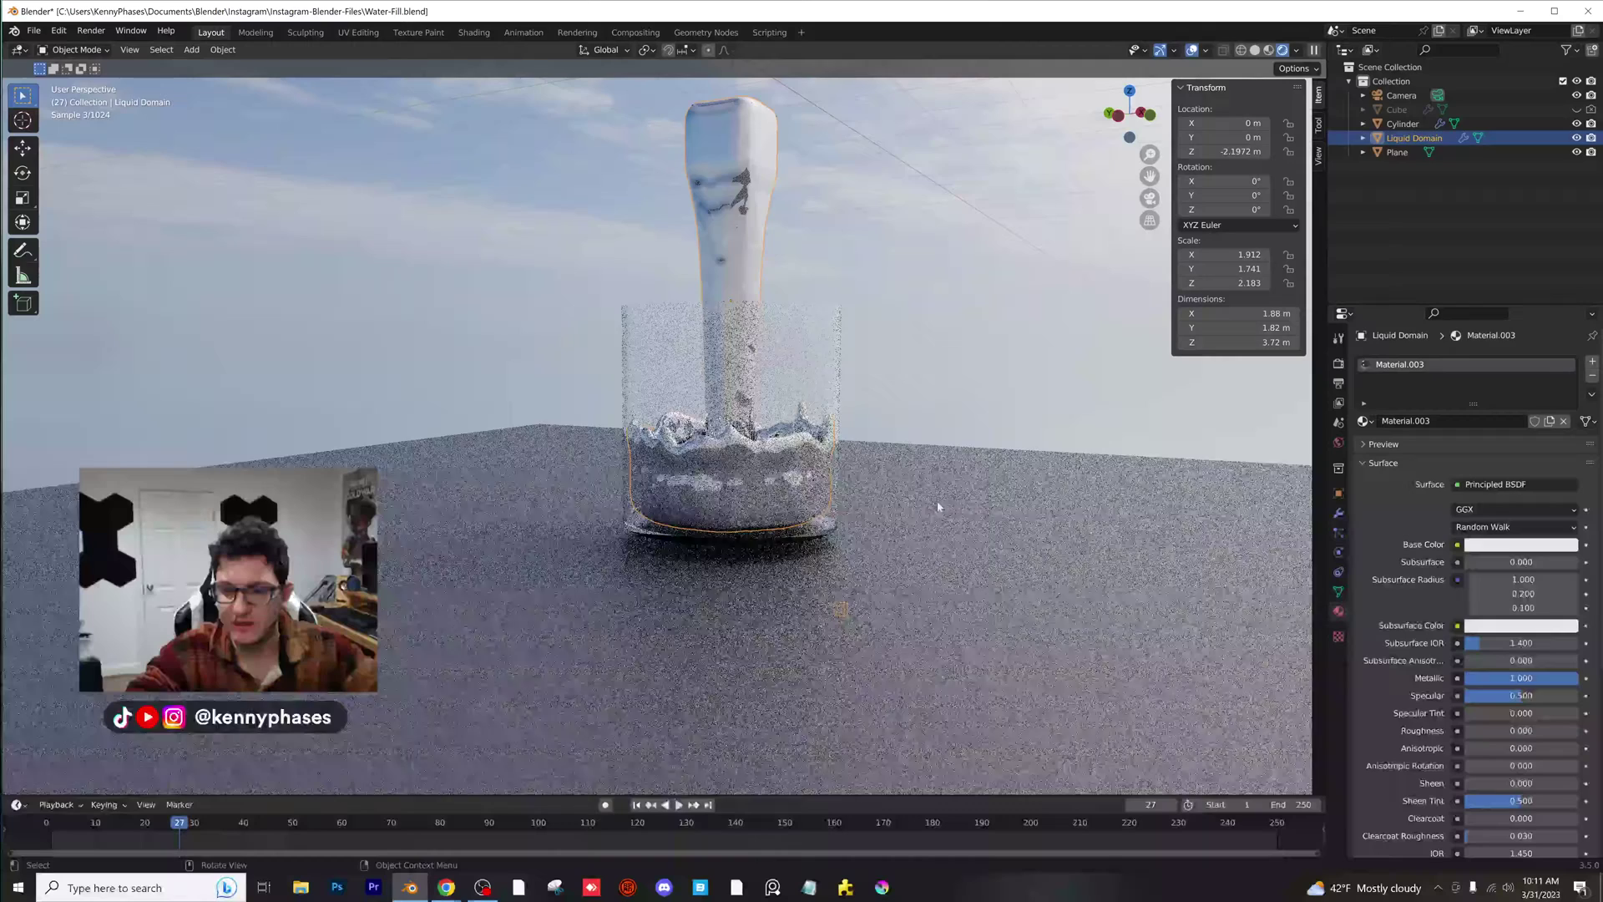
left_click(937, 511)
key("h")
middle_click_drag(937, 513, 786, 519)
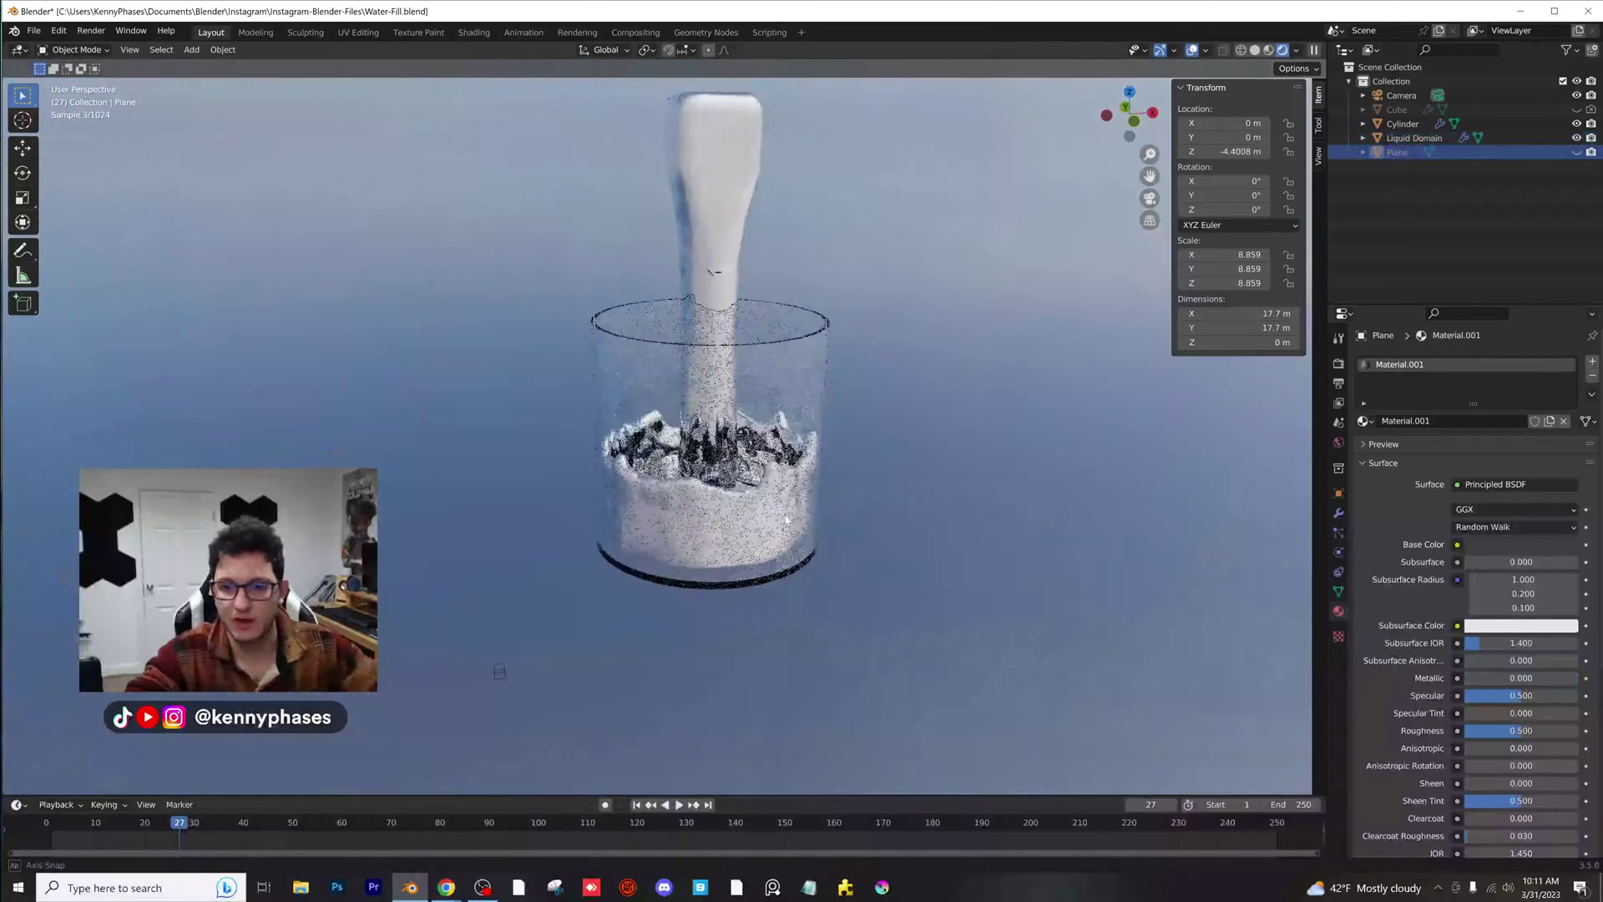
scroll(786, 520, "up", 5)
- Select the liquid domain, shade it smooth, and go to frame 29
left_click(746, 214)
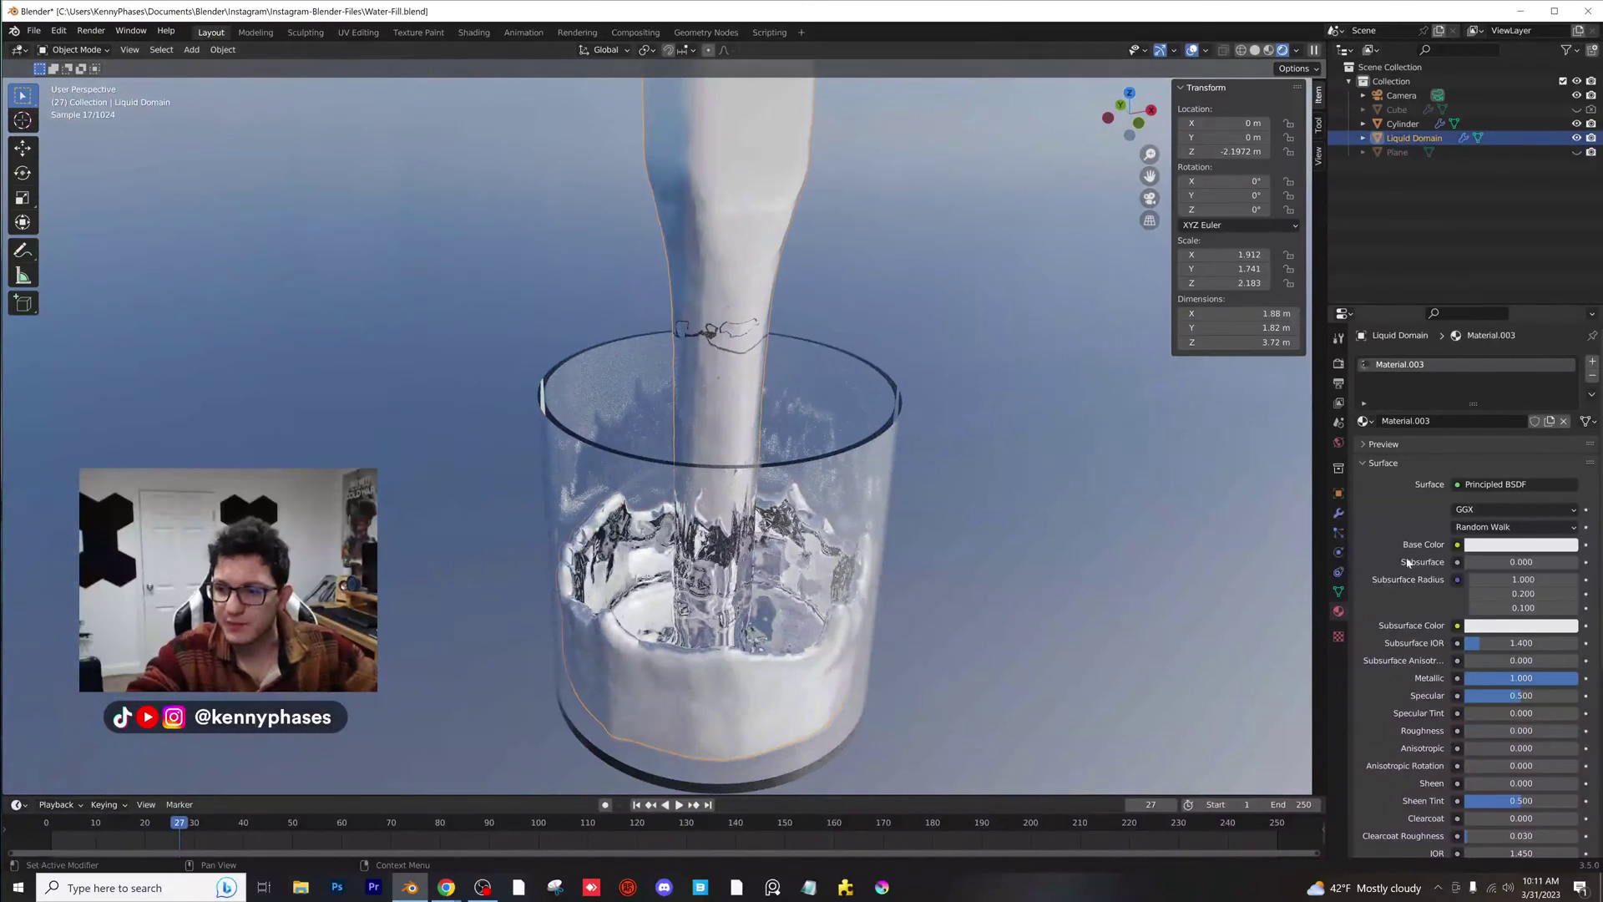
right_click(705, 198)
left_click(705, 188)
scroll(785, 284, "down", 2)
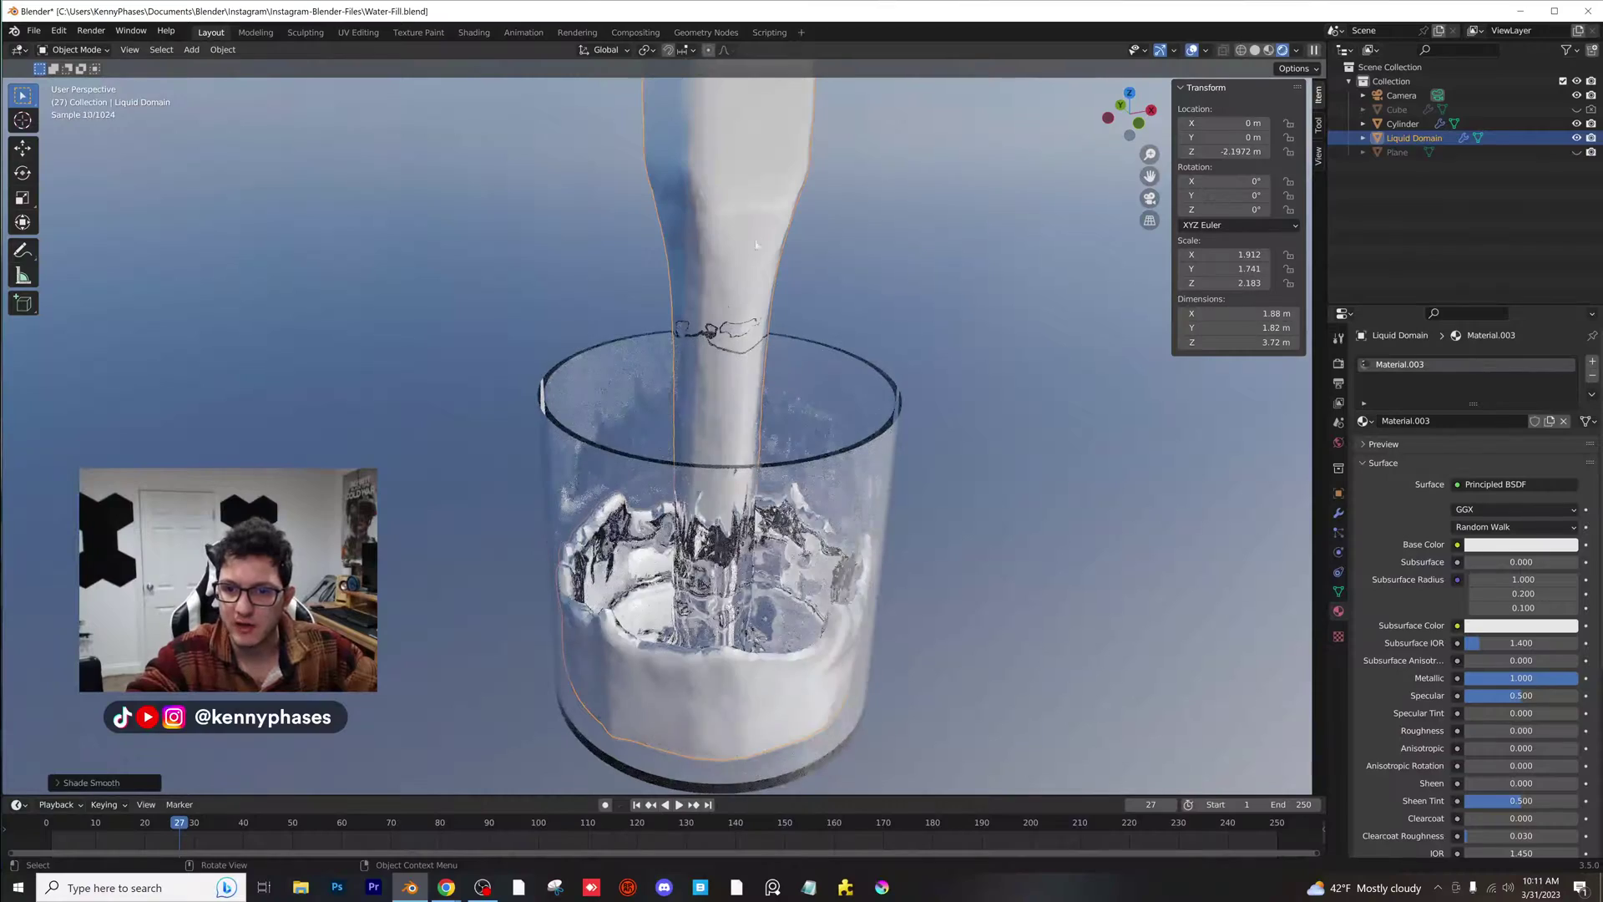
scroll(772, 318, "up", 2)
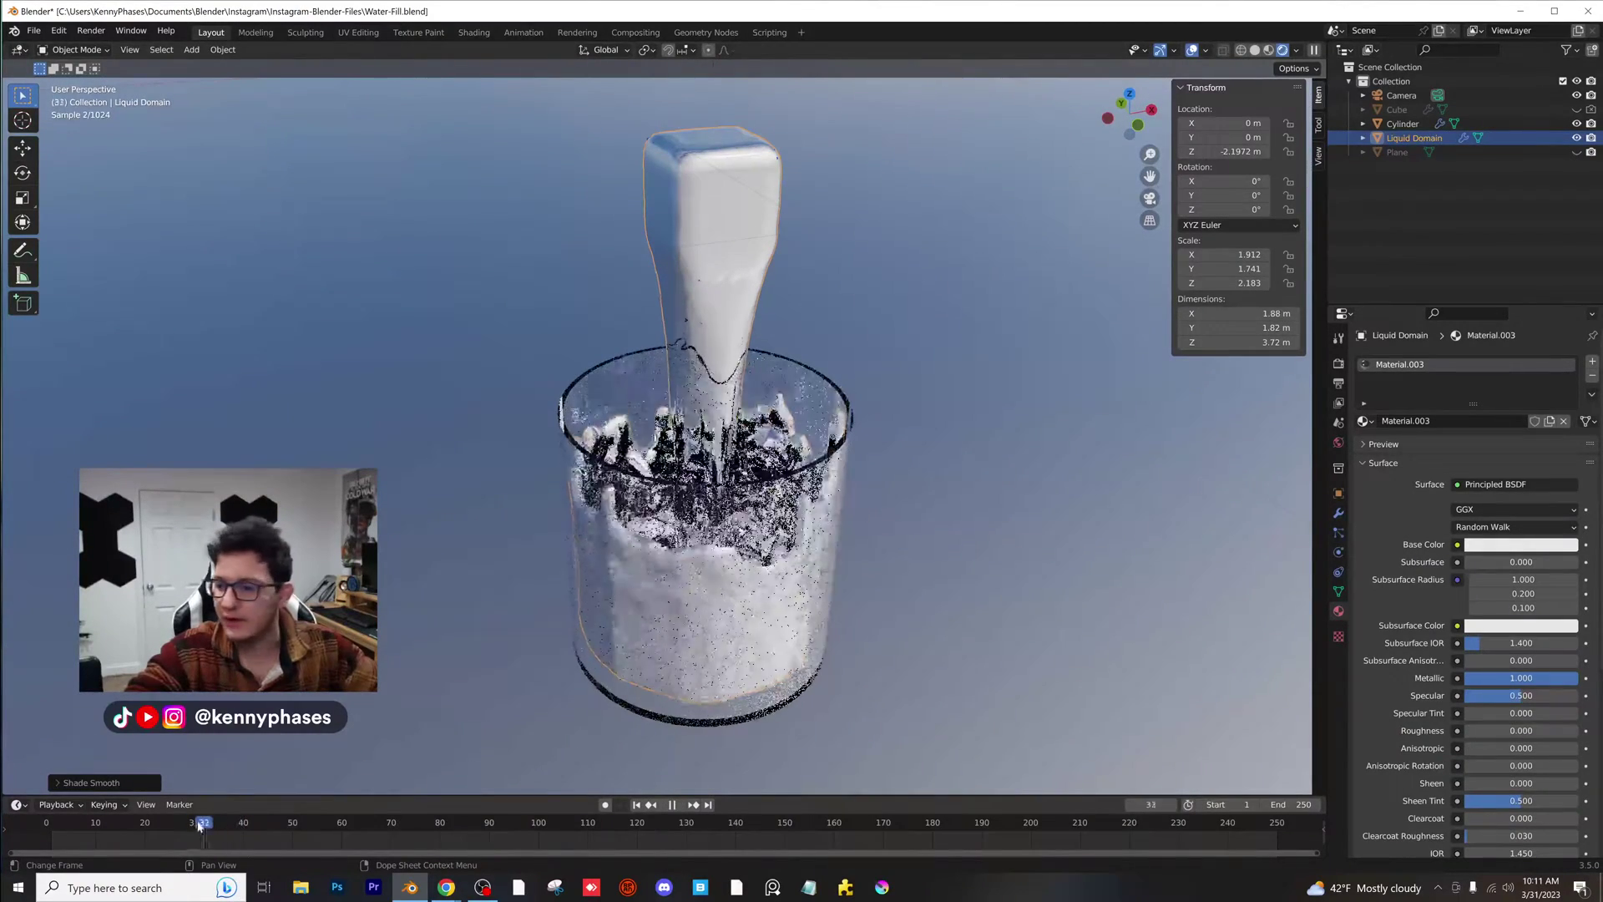
left_click_drag(184, 821, 192, 820)
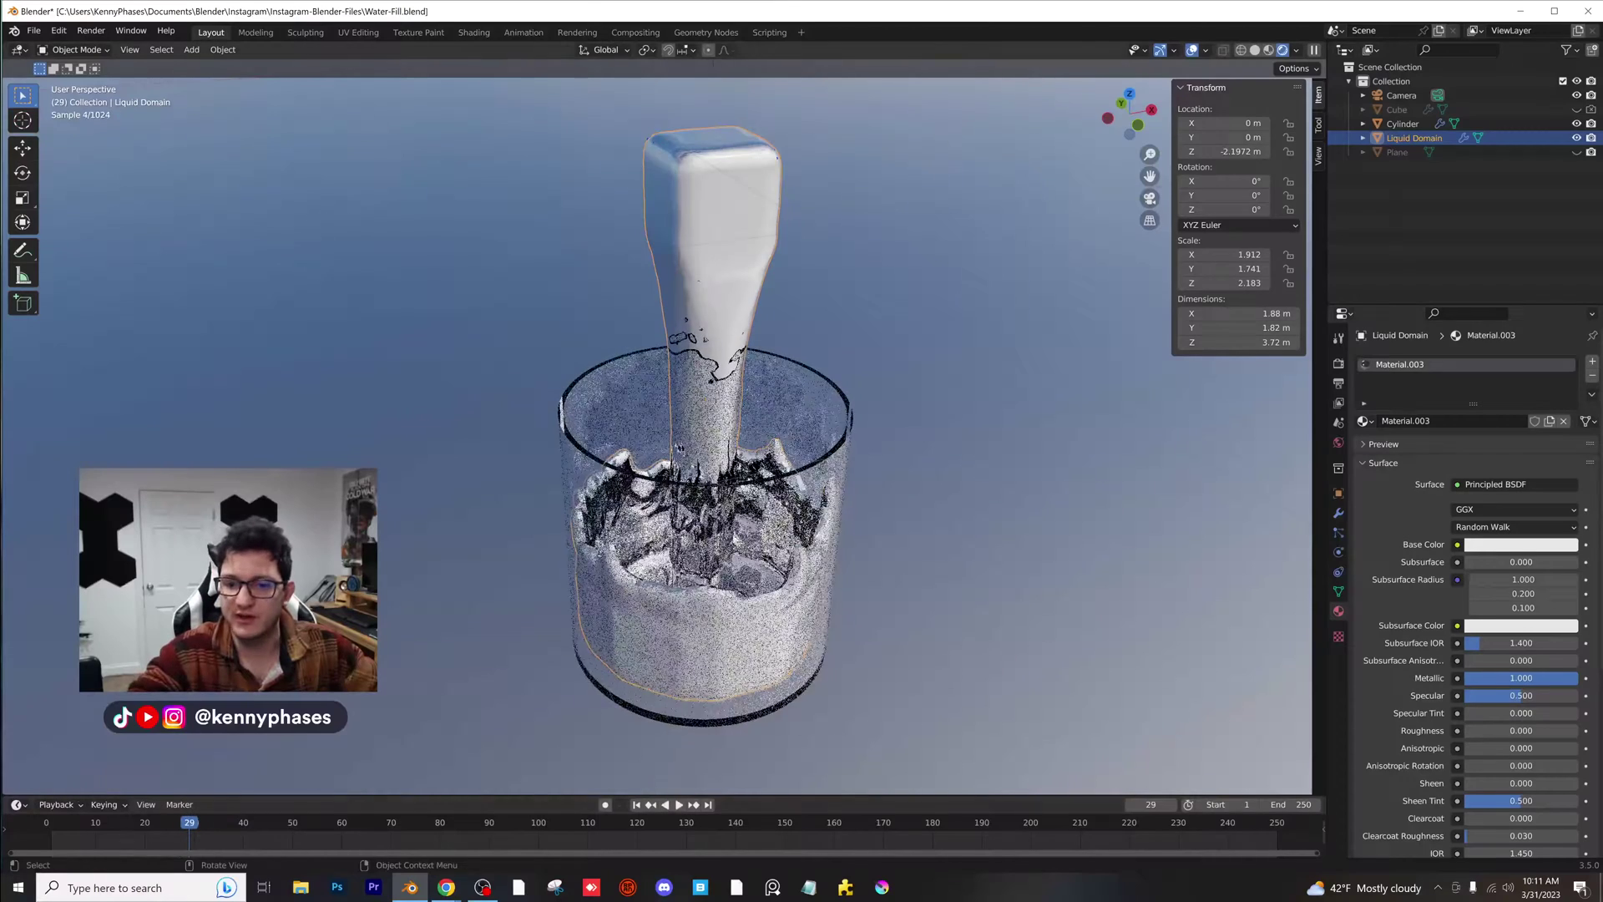
middle_click_drag(679, 448, 663, 496)
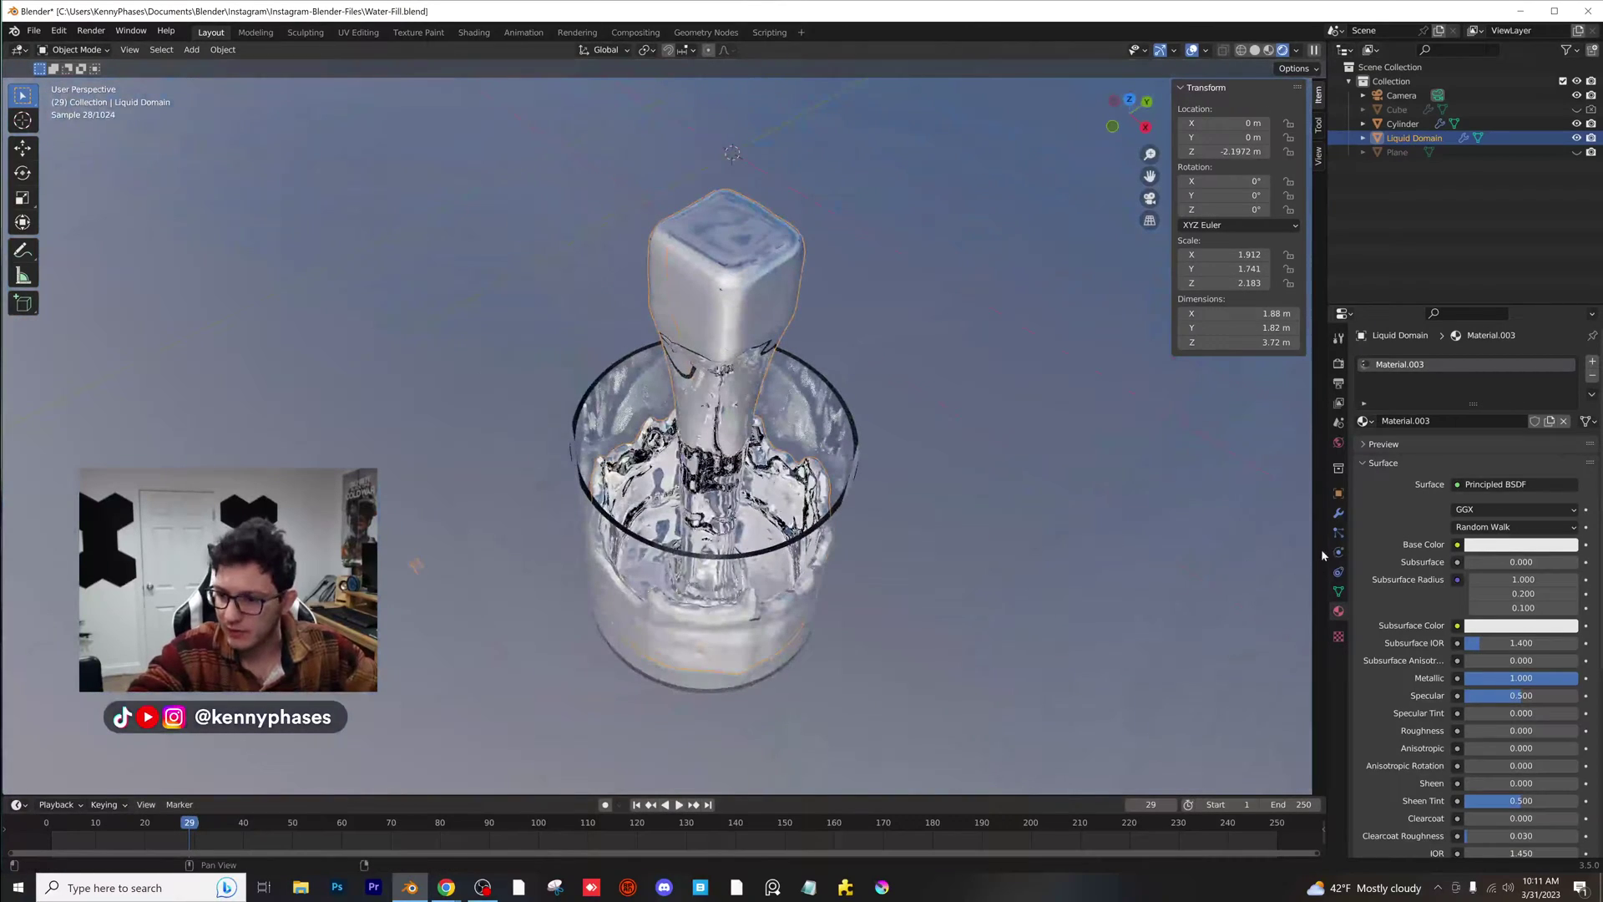
- Examine the liquid mesh in solid shading and review the domain's particle system and fluid physics settings
left_click(1340, 534)
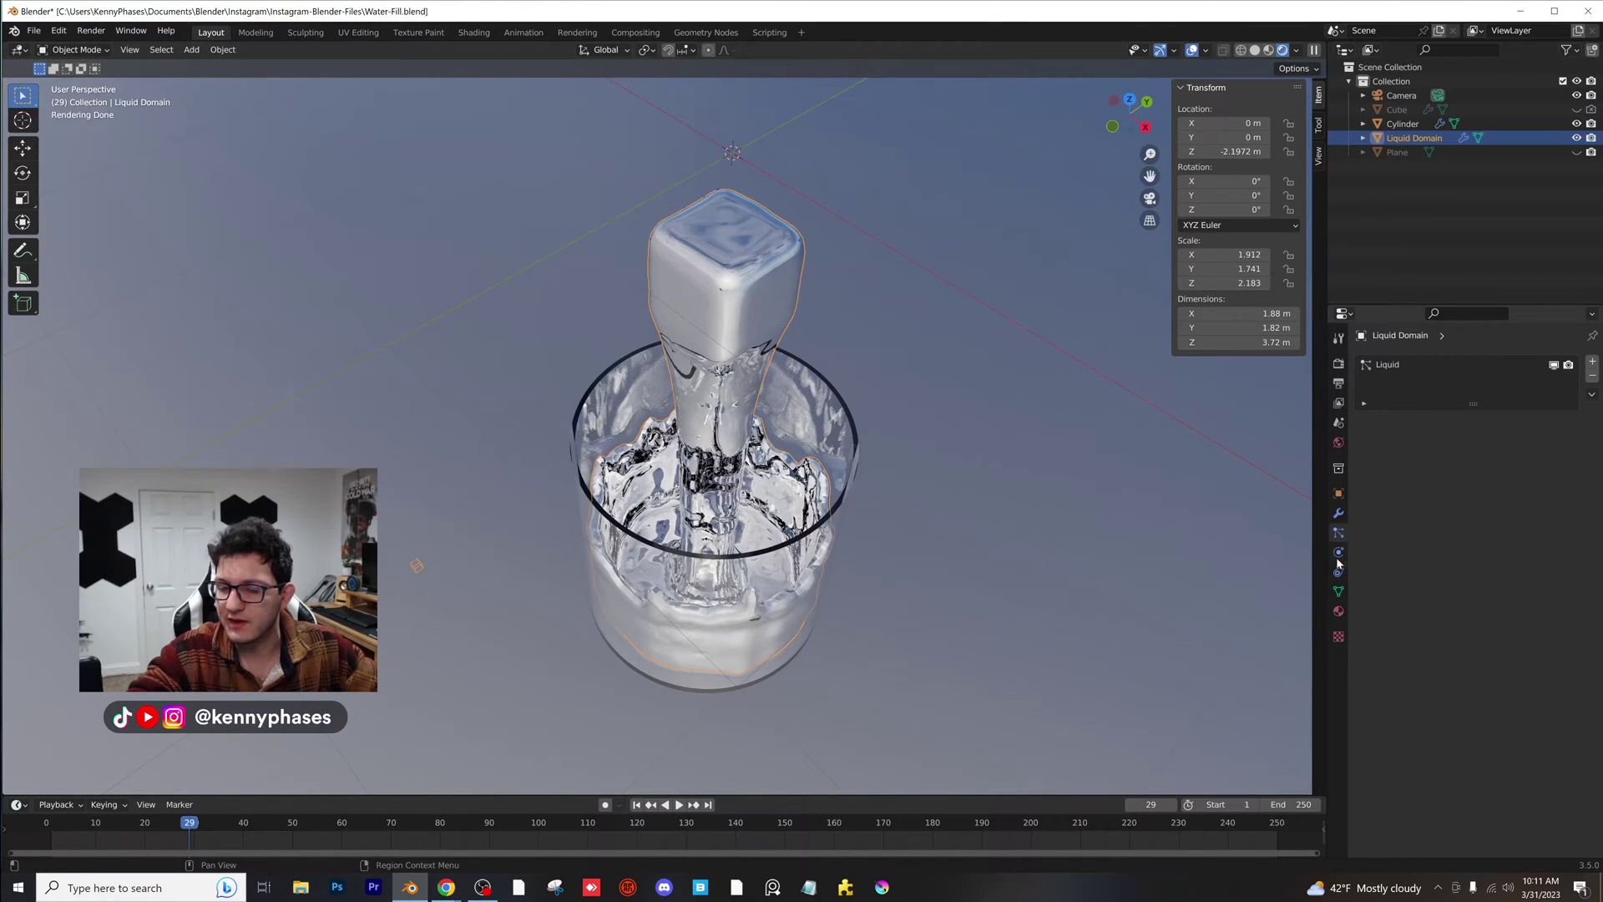
scroll(749, 367, "up", 1)
middle_click_drag(836, 338, 750, 344, "shift")
scroll(898, 311, "down", 1)
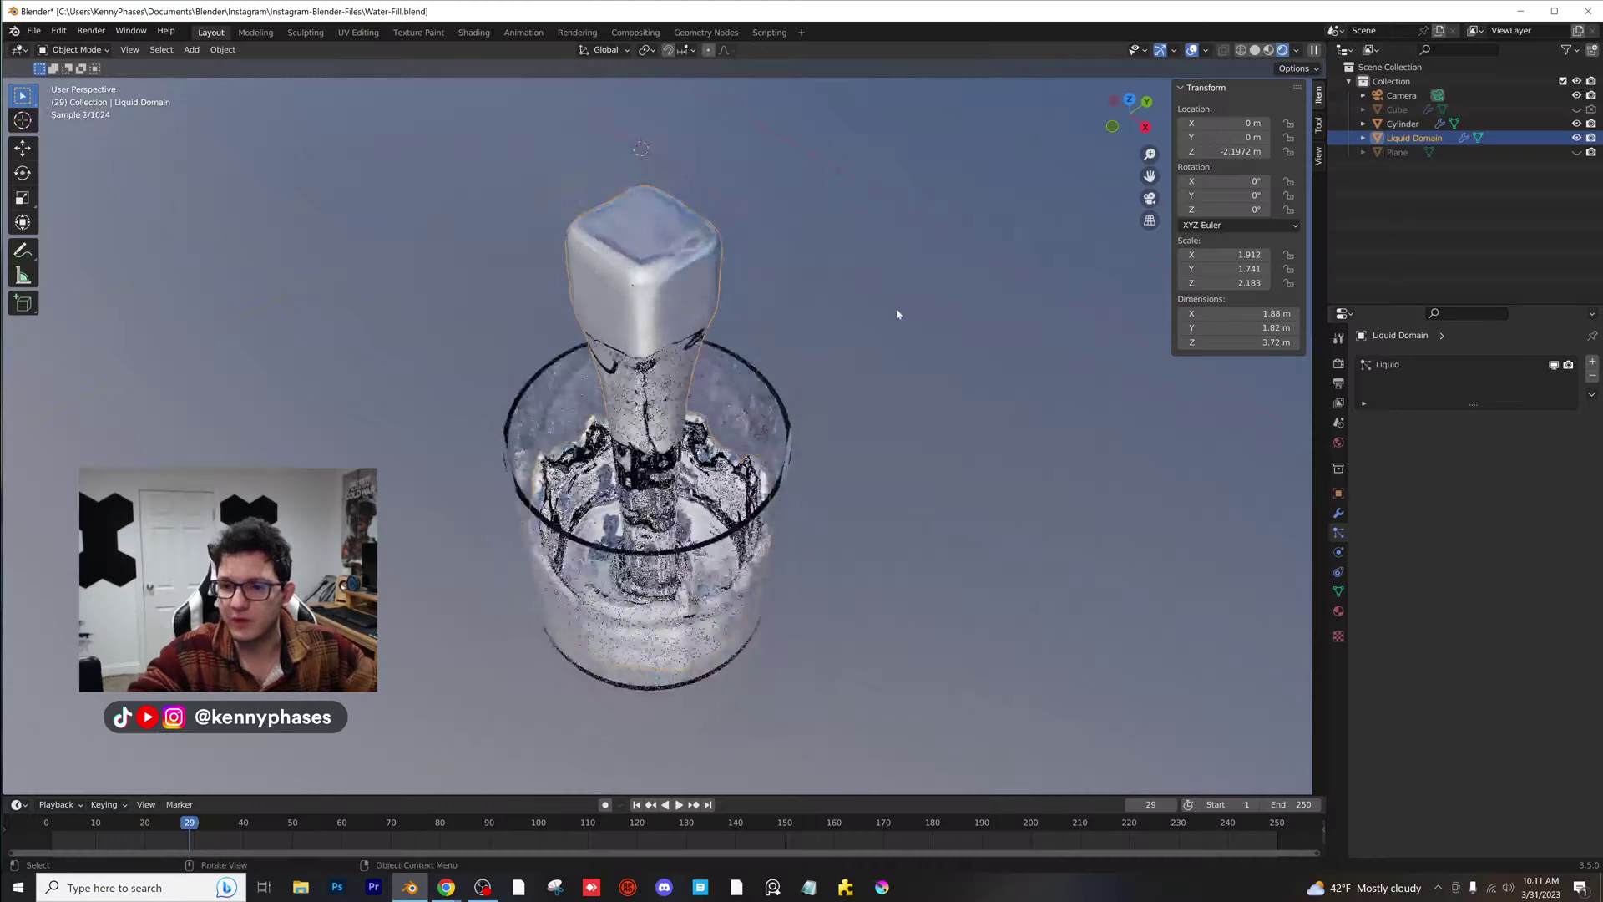
middle_click_drag(898, 312, 960, 282)
left_click(1255, 50)
mouse_move(873, 413)
middle_mouse_down()
mouse_move(877, 470)
mouse_move(900, 493)
mouse_move(815, 468)
mouse_move(917, 469)
mouse_move(883, 469)
mouse_move(764, 309)
mouse_move(762, 375)
mouse_move(863, 369)
middle_mouse_up()
left_click(1276, 519)
left_click(1340, 555)
scroll(1490, 476, "down", 1)
left_click(764, 309)
- Return to the camera view, unhide the floor plane, and restore rendered viewport shading
key("KP_0")
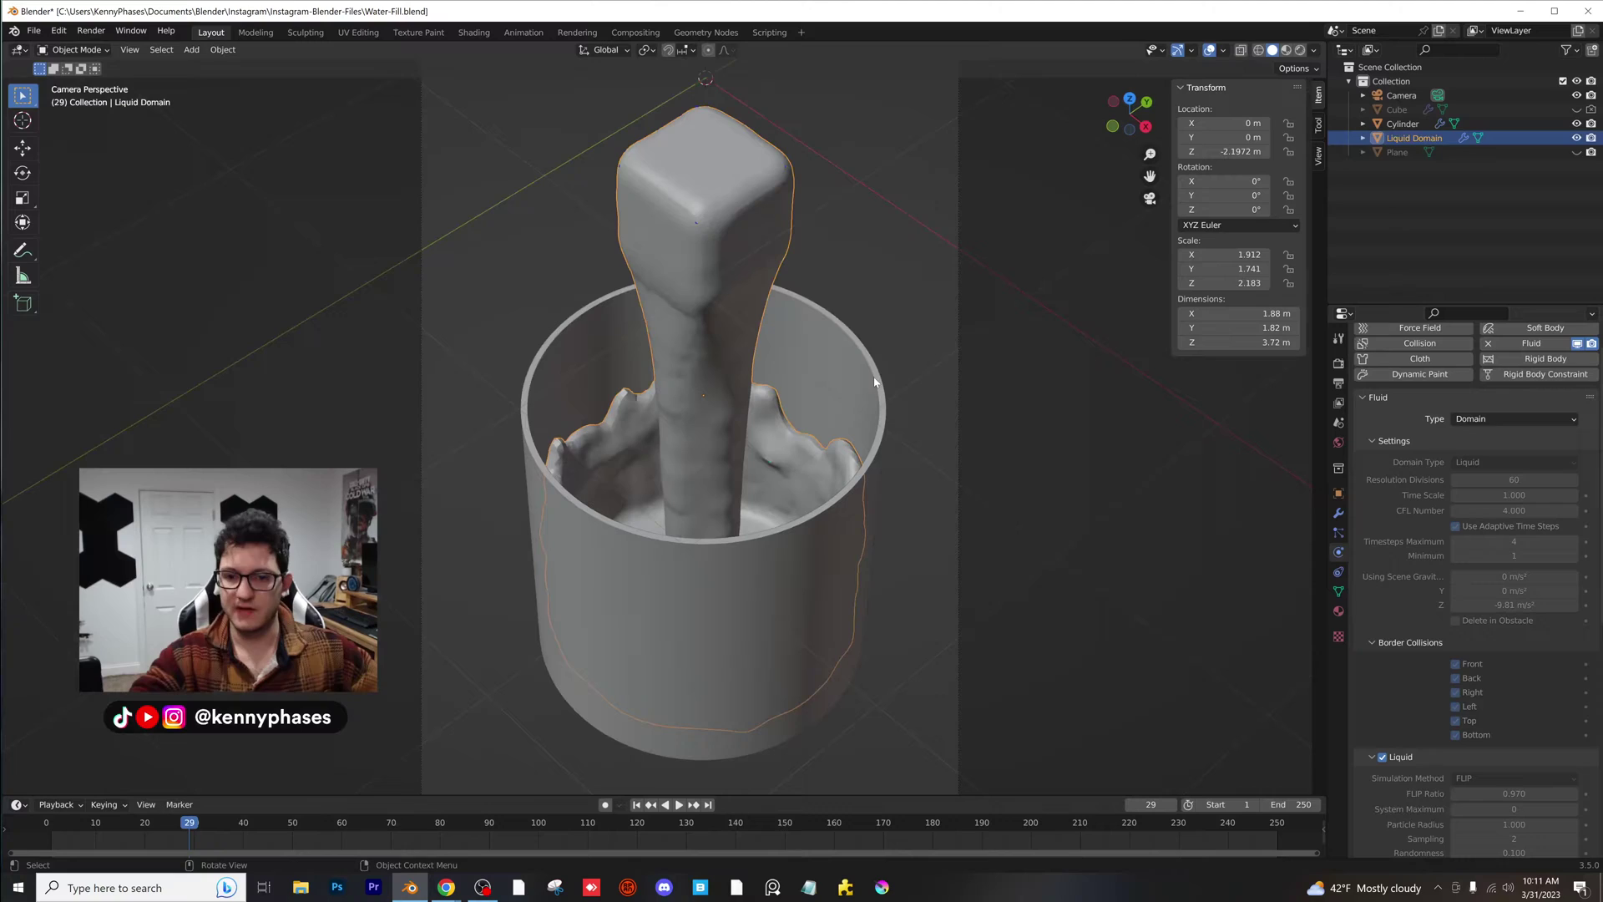
left_click(1578, 152)
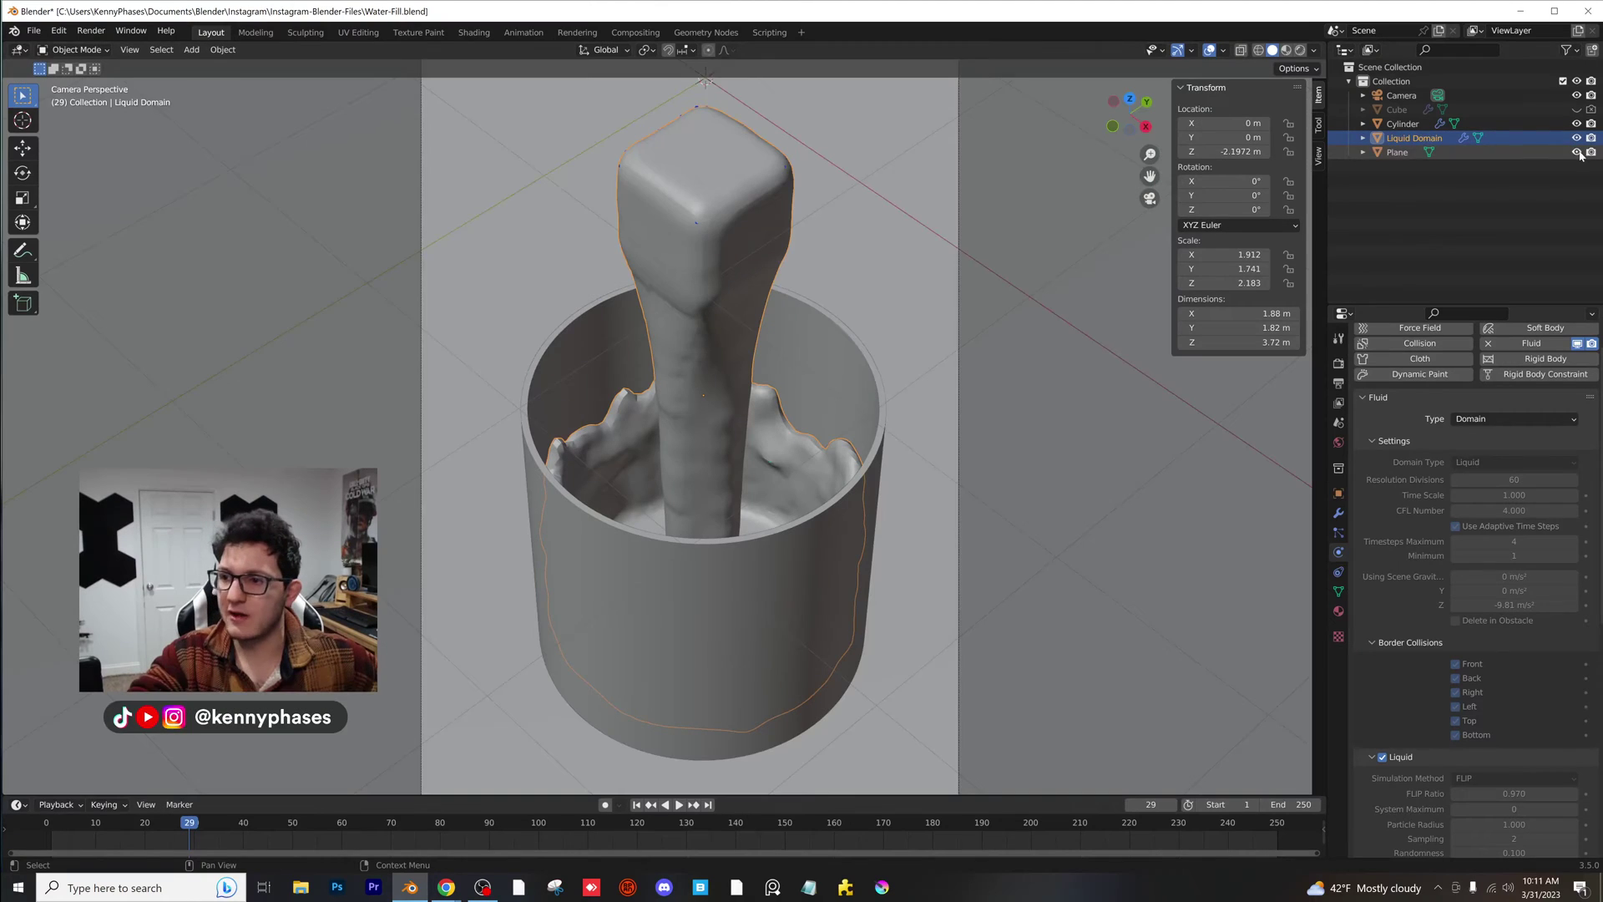
left_click(1302, 51)
- Assign the existing Liquid Domain Material.001 back to the liquid domain and save the file
left_click(1339, 610)
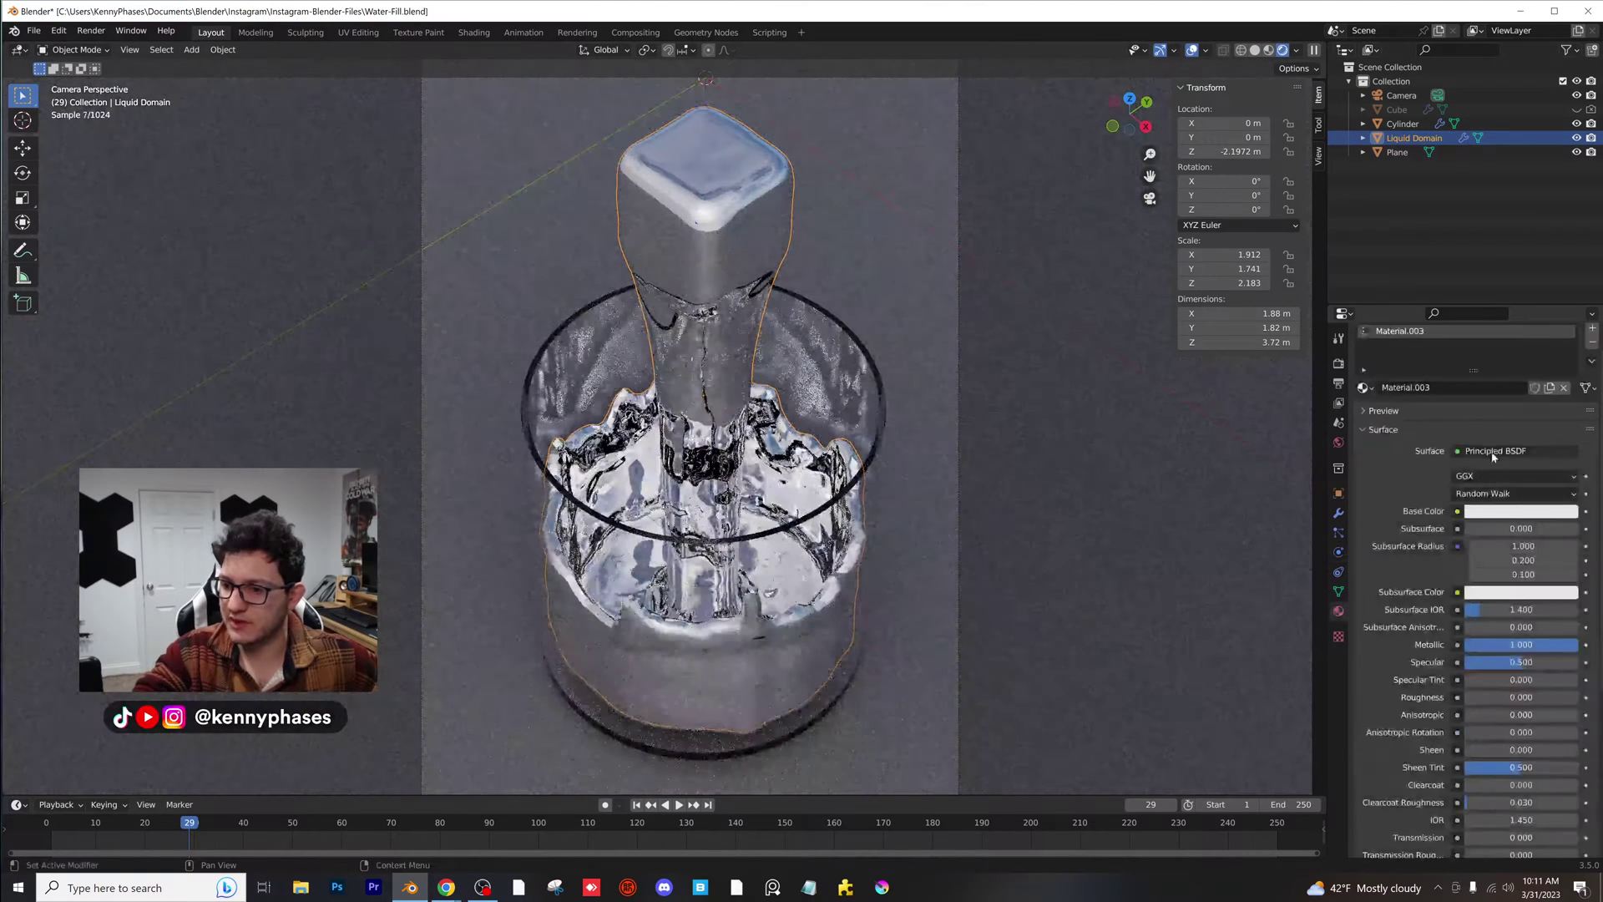
left_click(1364, 387)
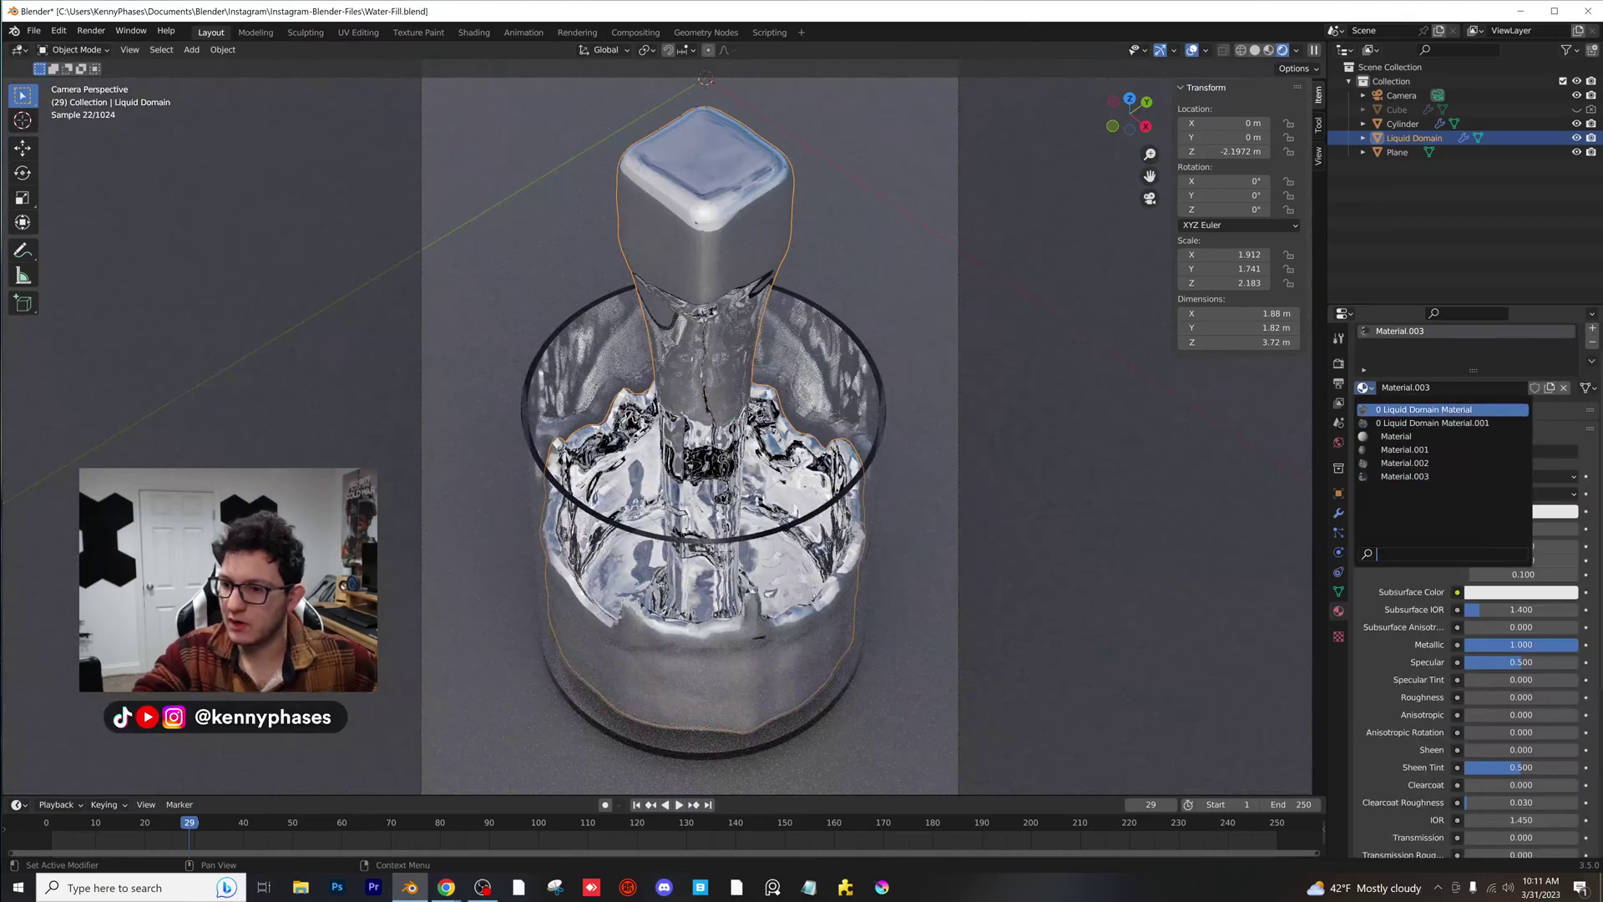
left_click(1435, 423)
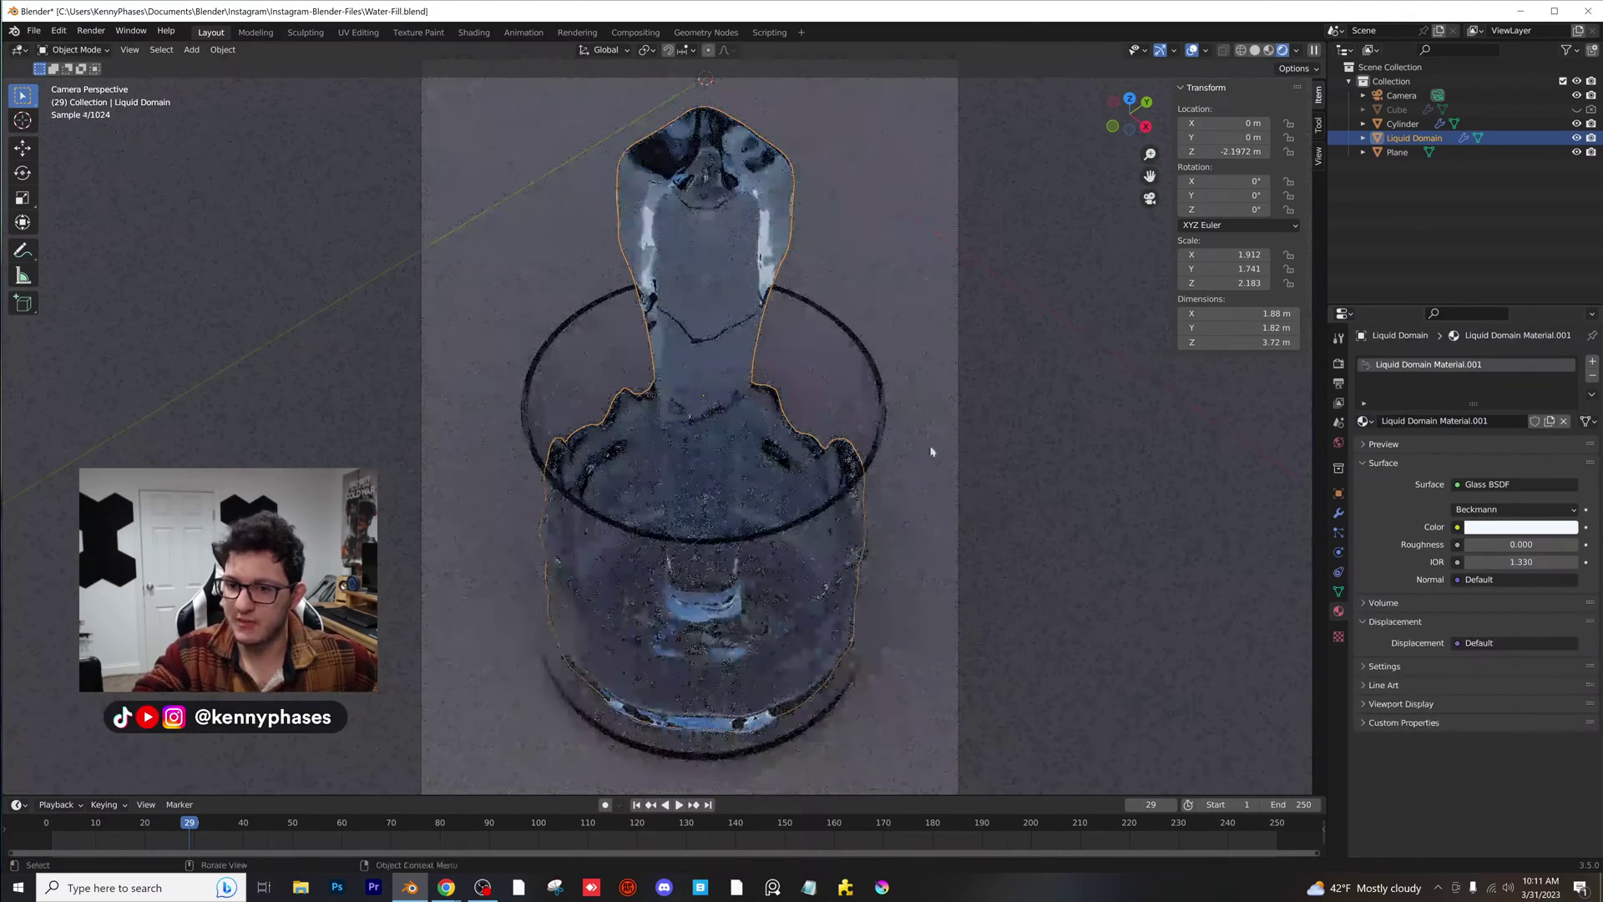
scroll(895, 395, "down", 1)
key("ctrl+s")
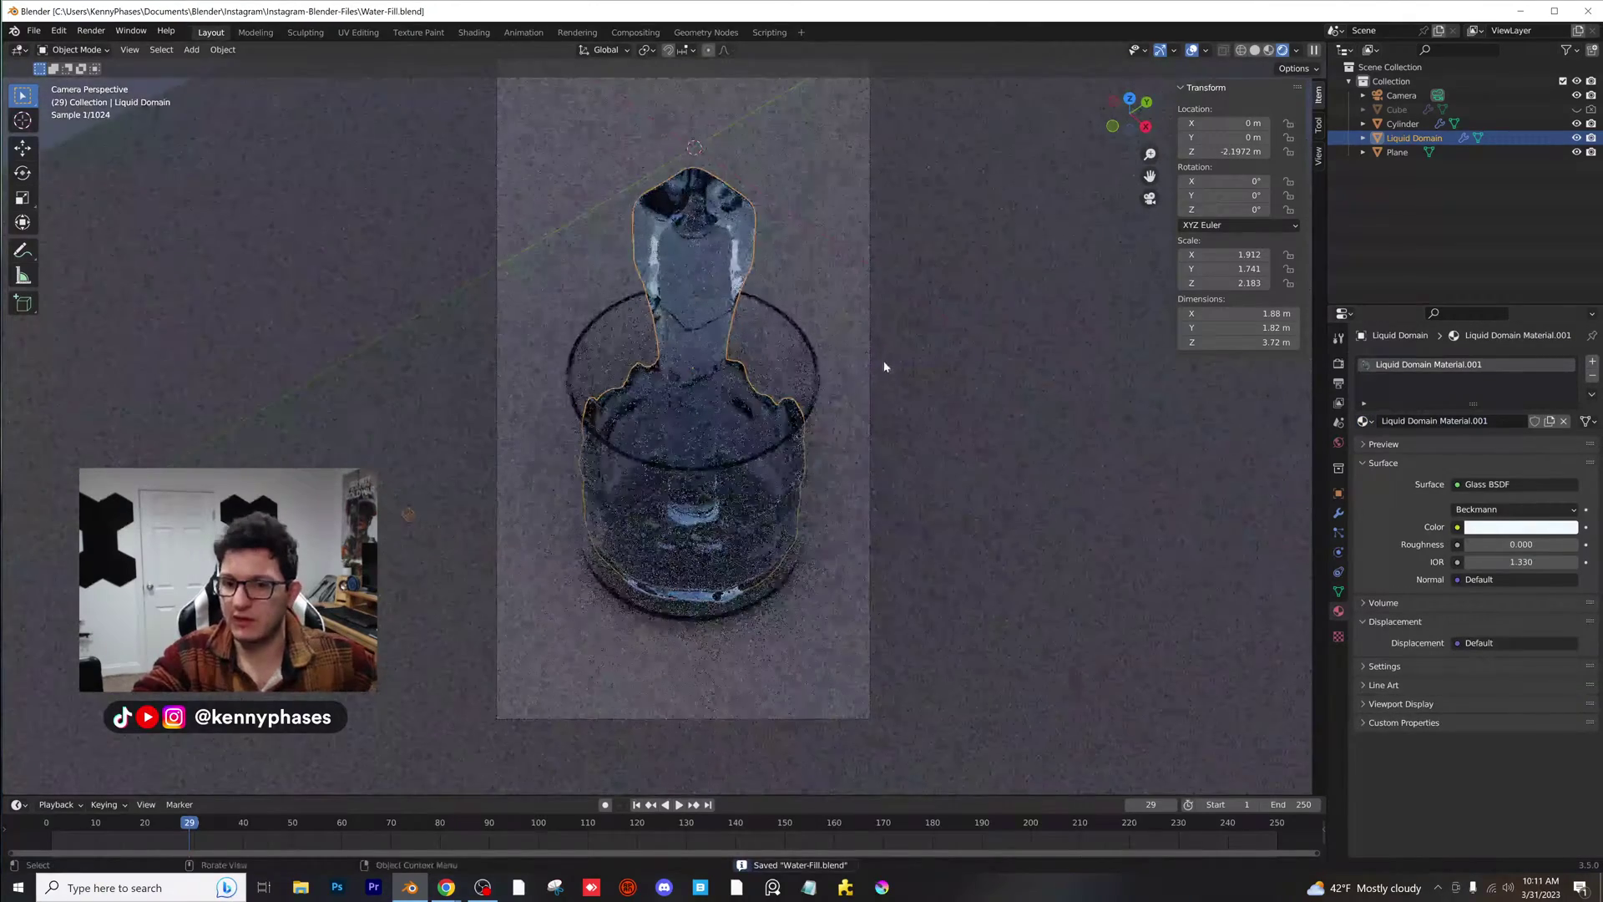
- Select the floor plane and darken its base color to near black with a value of 0.012
scroll(883, 362, "down", 2)
left_click(923, 378)
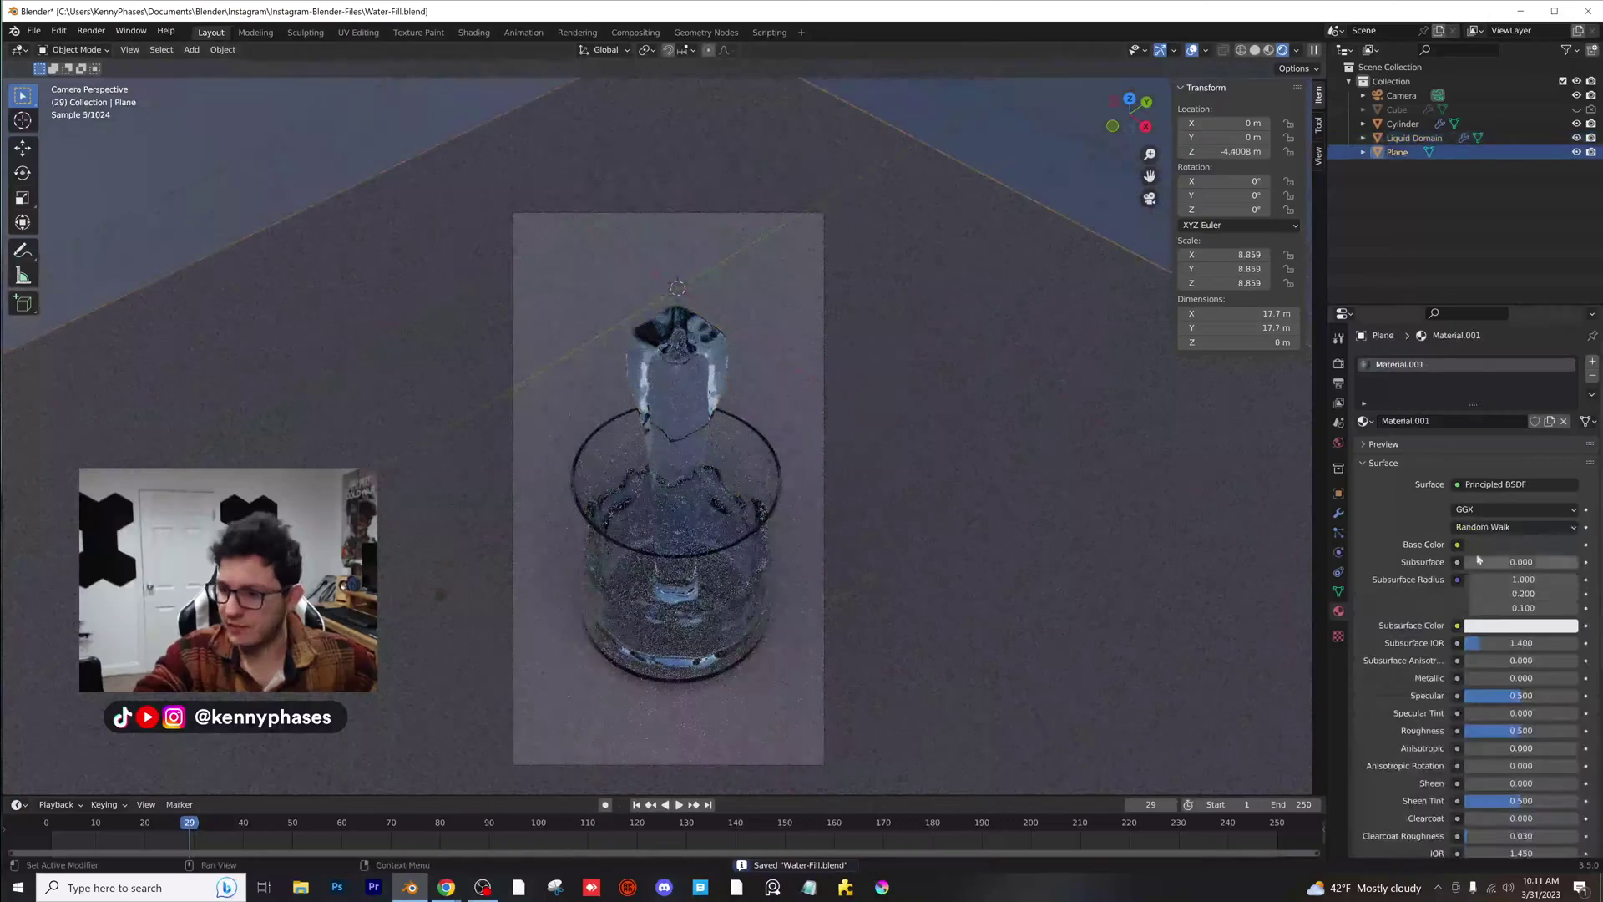
left_click(1530, 543)
left_click(1566, 435)
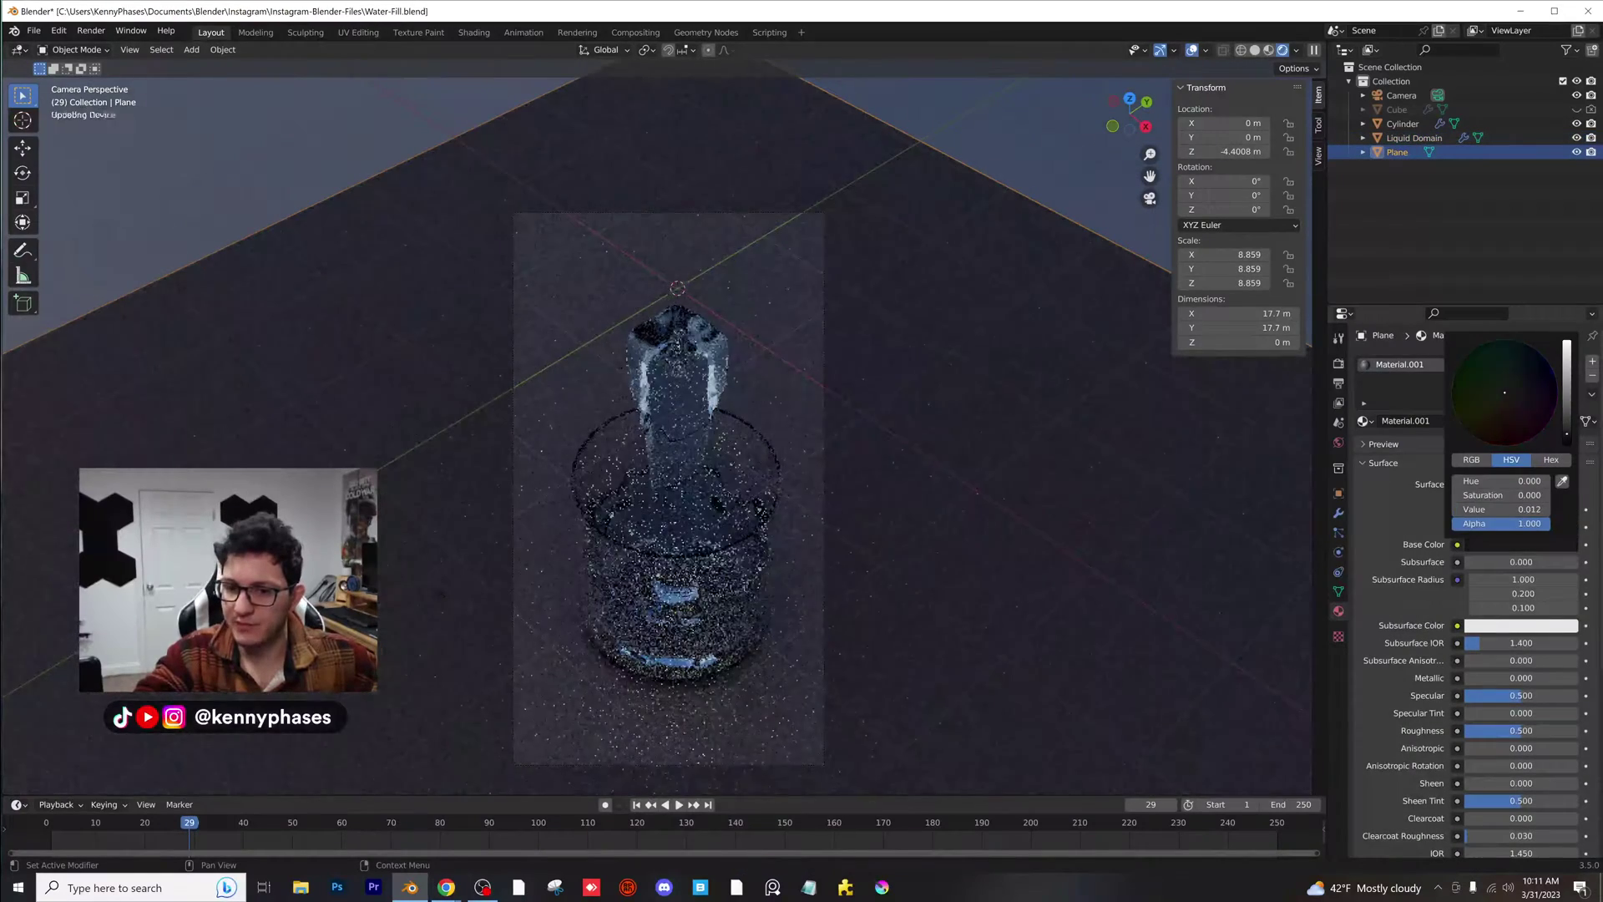
- Reframe the cup by tilting the camera to 72.6° on X, moving it lower, and setting its focal length to 63 mm
scroll(910, 516, "down", 1)
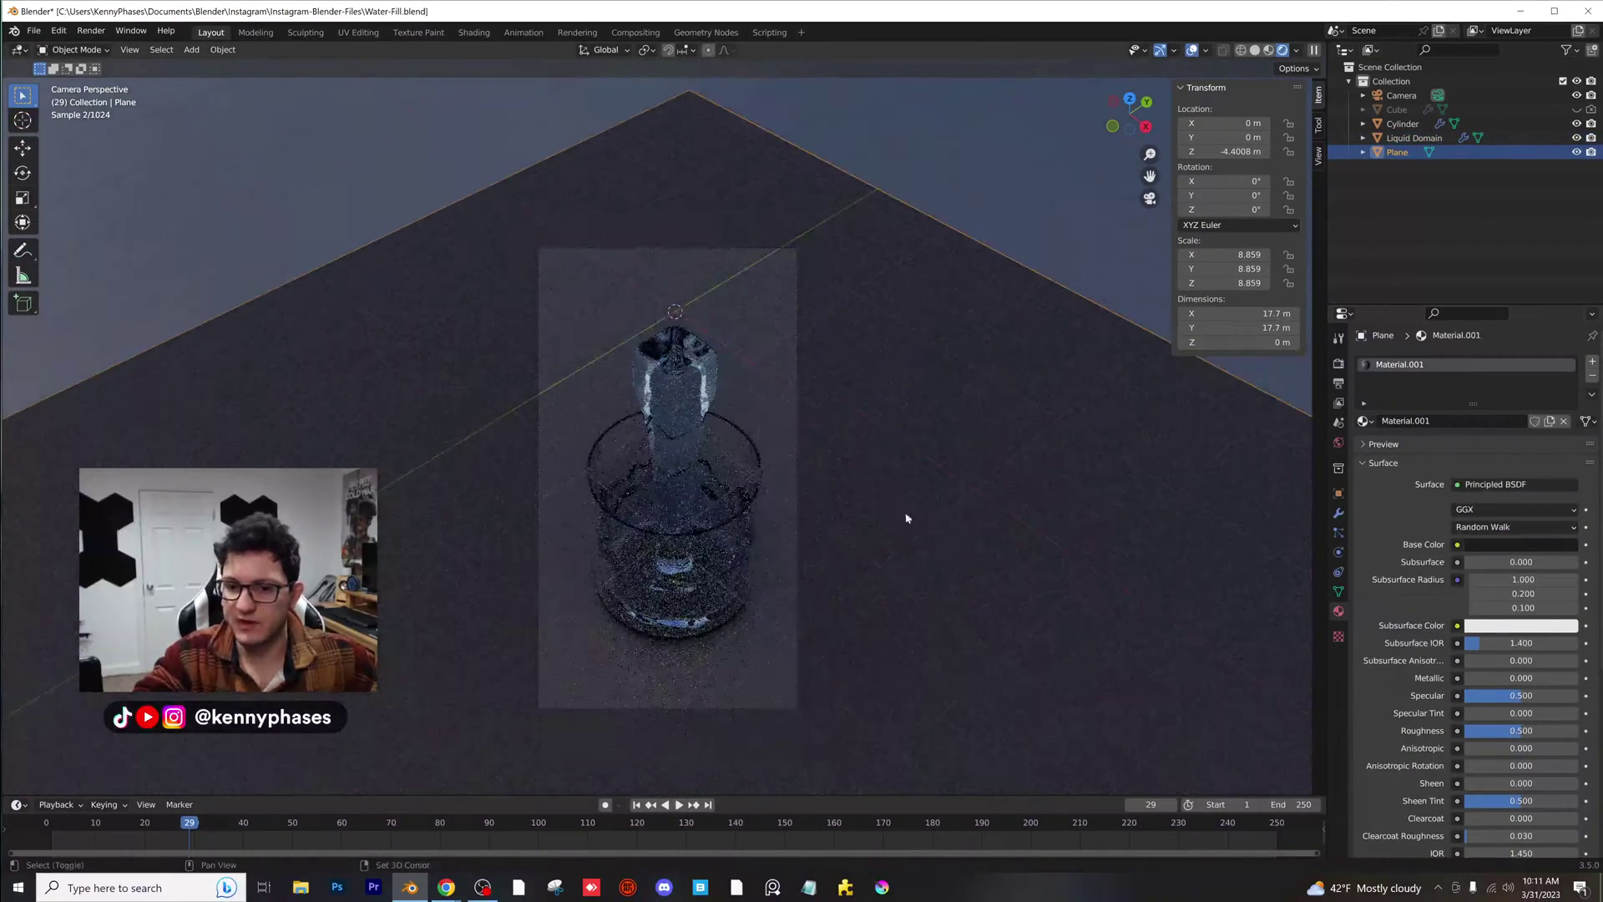
left_click(1393, 96)
left_click_drag(1224, 181, 1259, 181)
key("g")
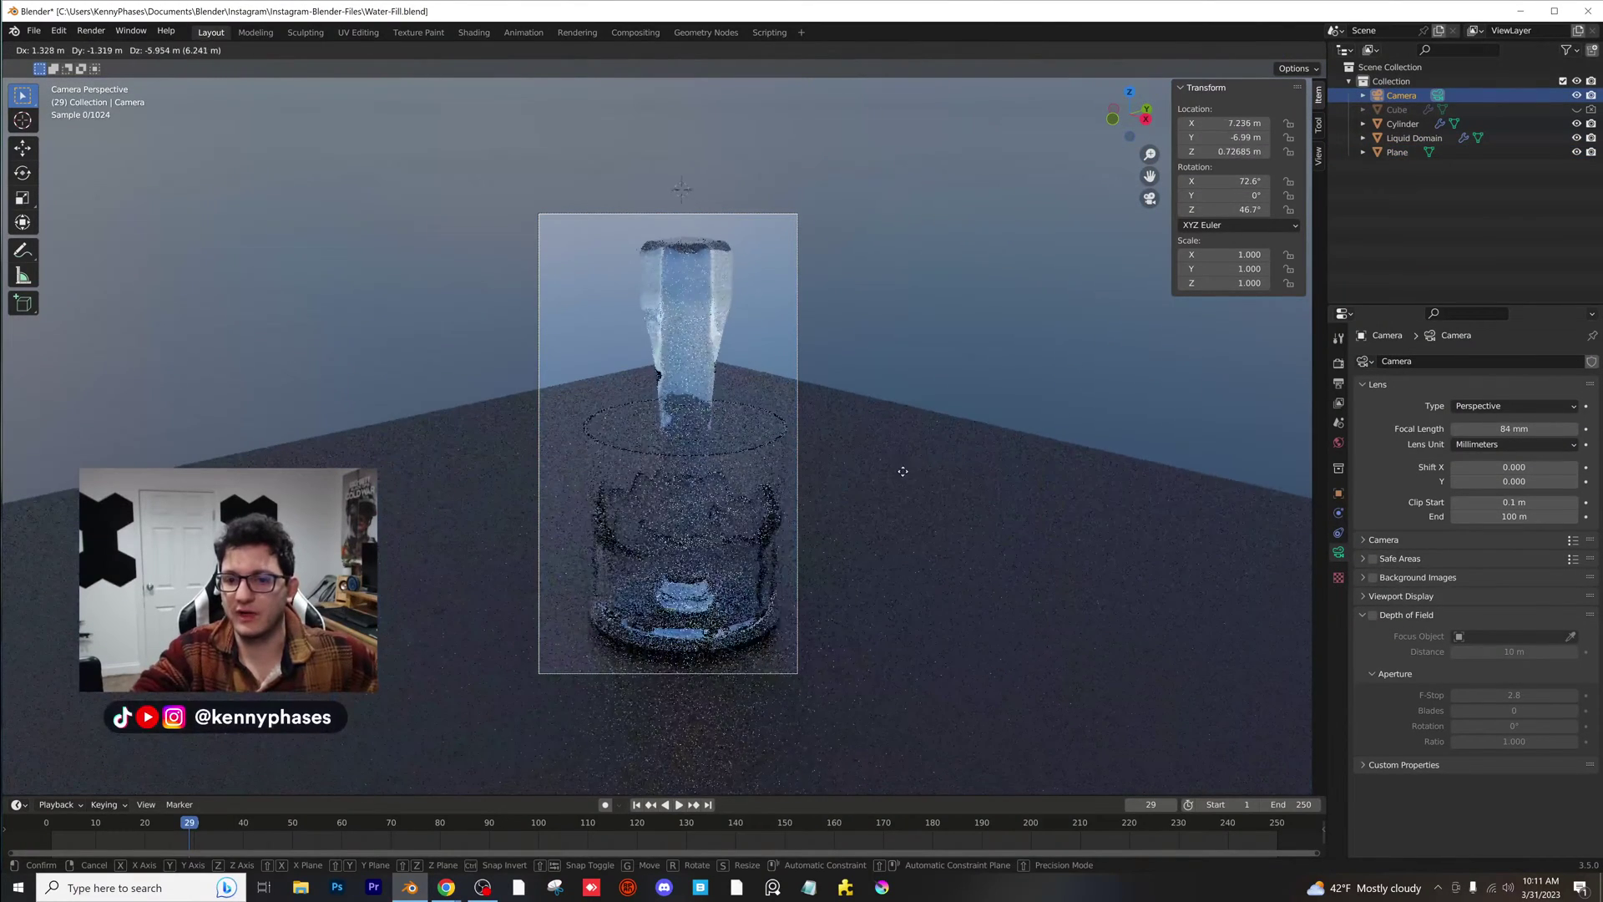
left_click(919, 451)
scroll(920, 450, "up", 1)
left_click_drag(1517, 429, 1496, 428)
- Rotate the floor plane to 45° around Z
left_click(1119, 518)
left_click_drag(1224, 209, 1182, 210)
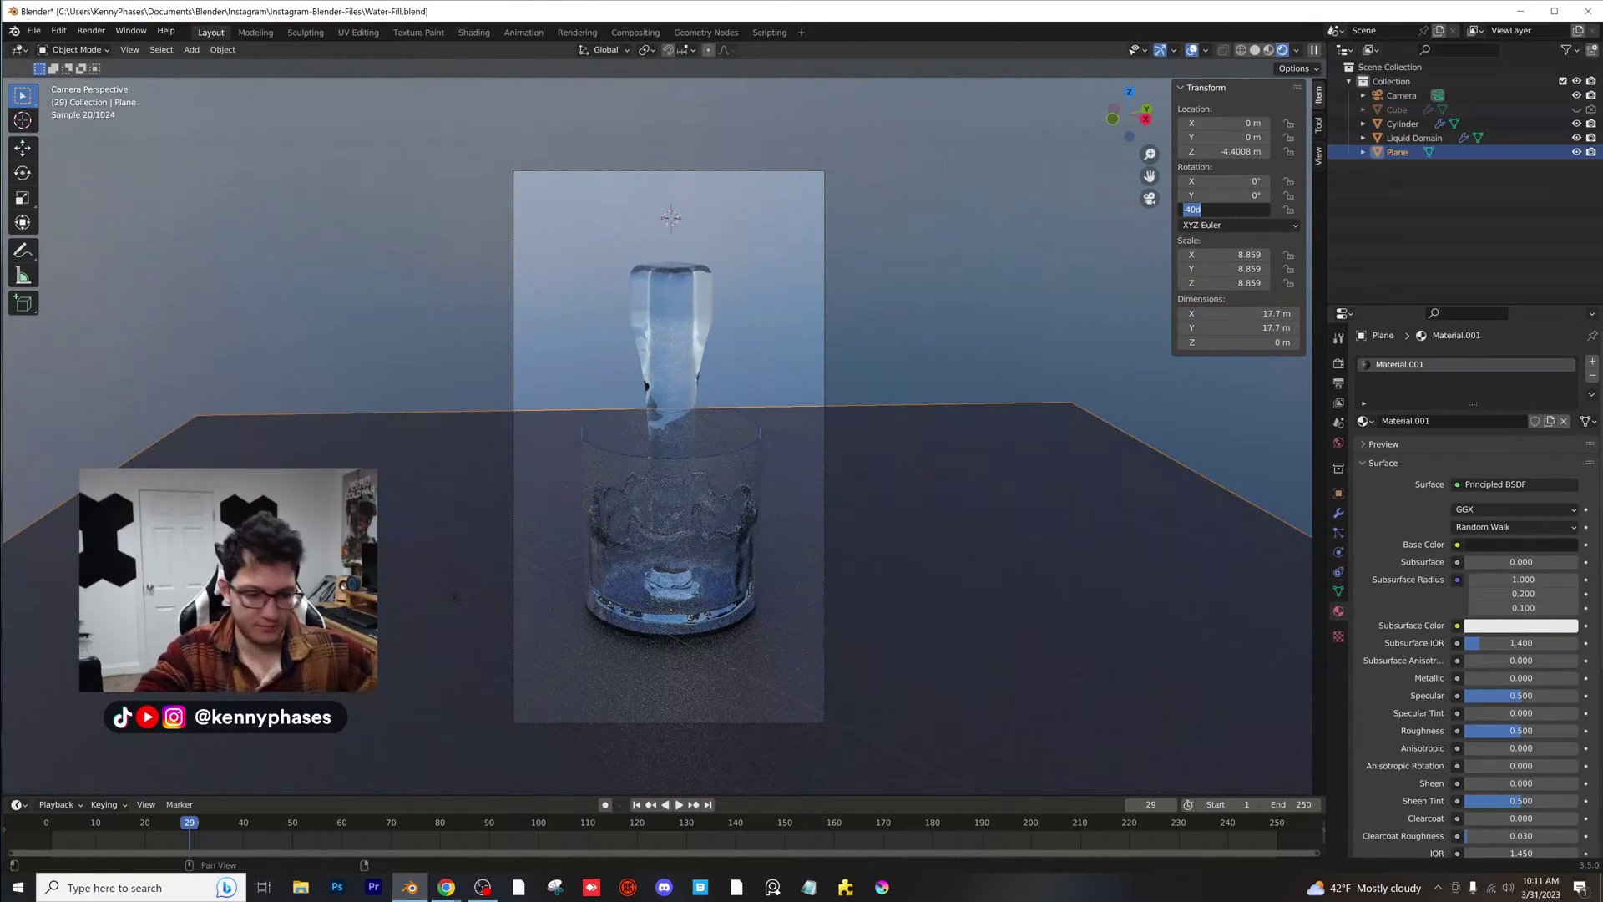
type("45")
key("Return")
scroll(1199, 223, "up", 1)
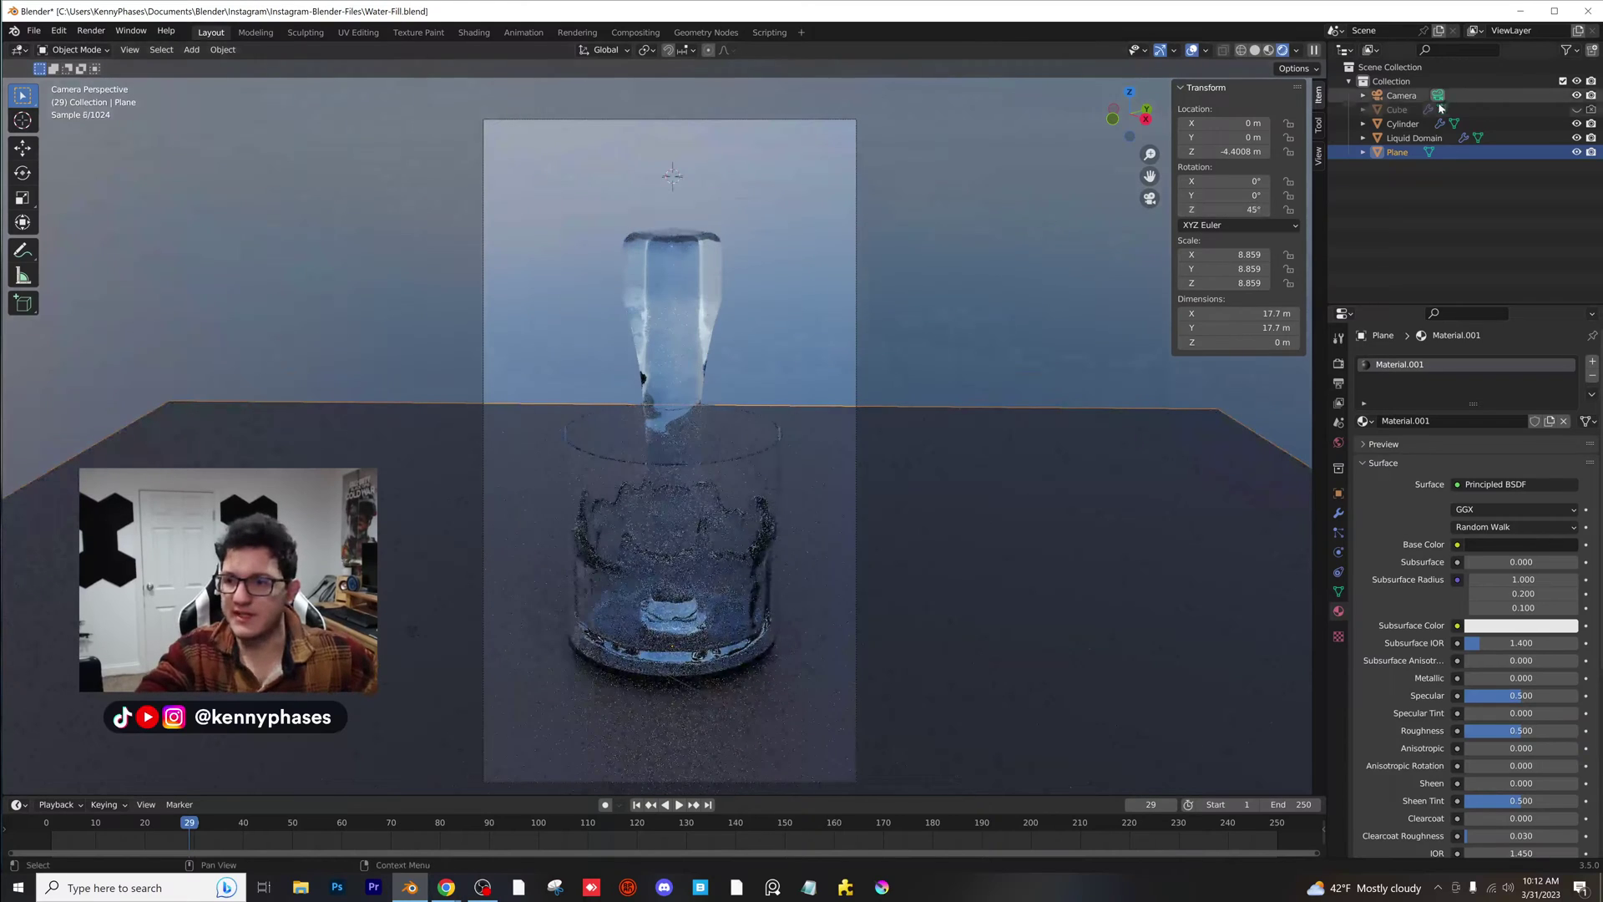
- Set the camera's X rotation to 80° and lower it along Z to about -0.69 m
left_click(1409, 100)
left_click_drag(1224, 182, 1250, 181)
key("g")
key("z")
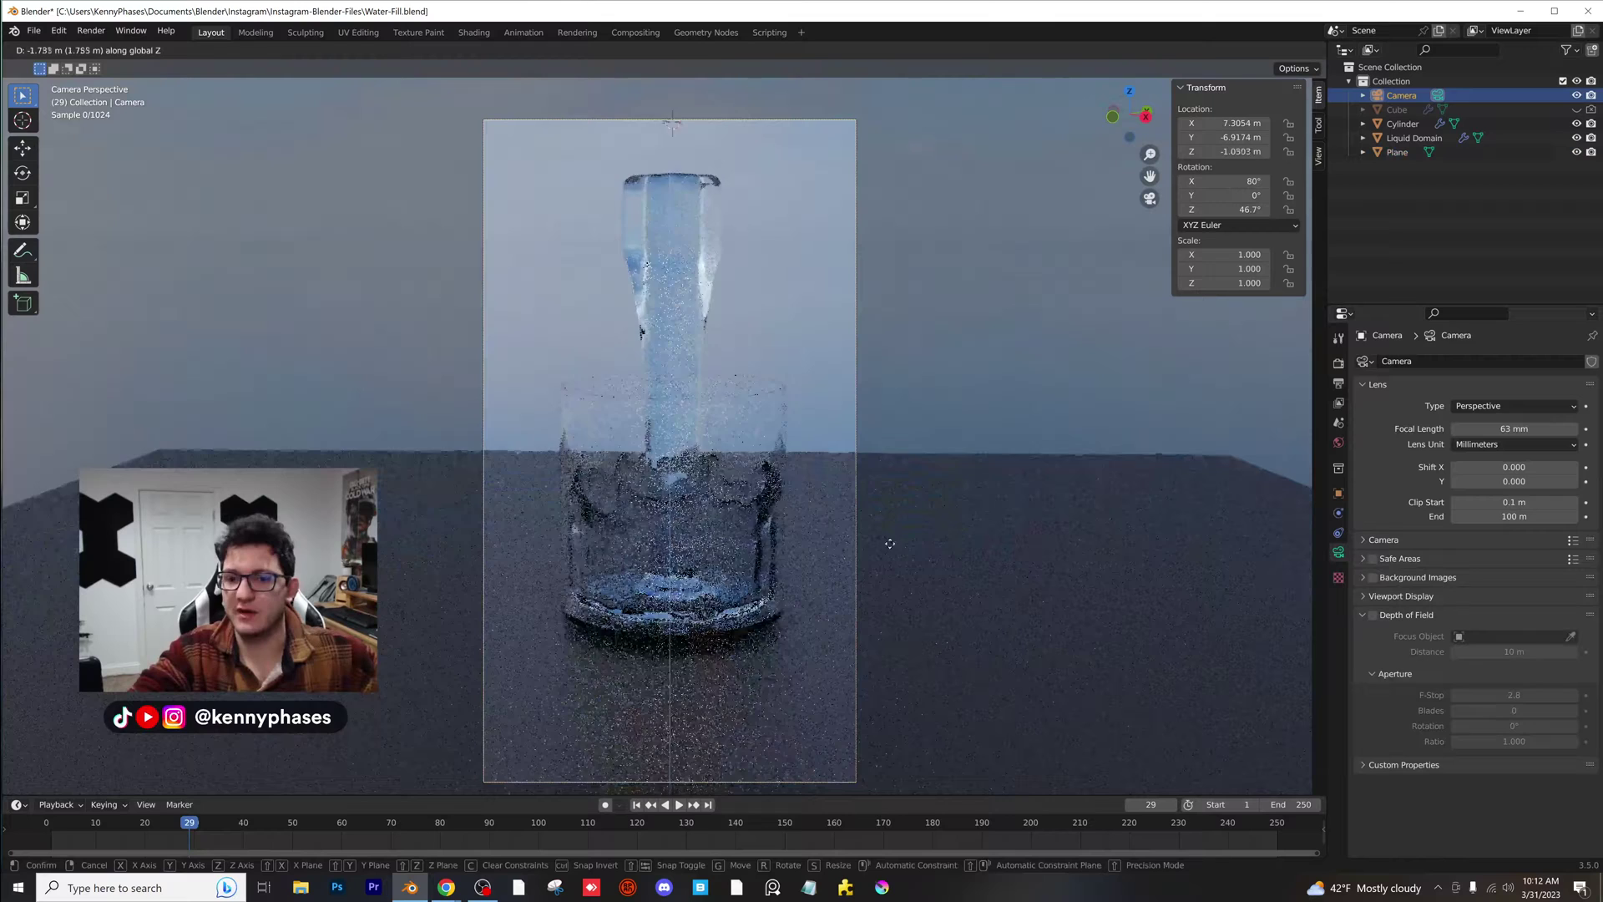
left_click(889, 493)
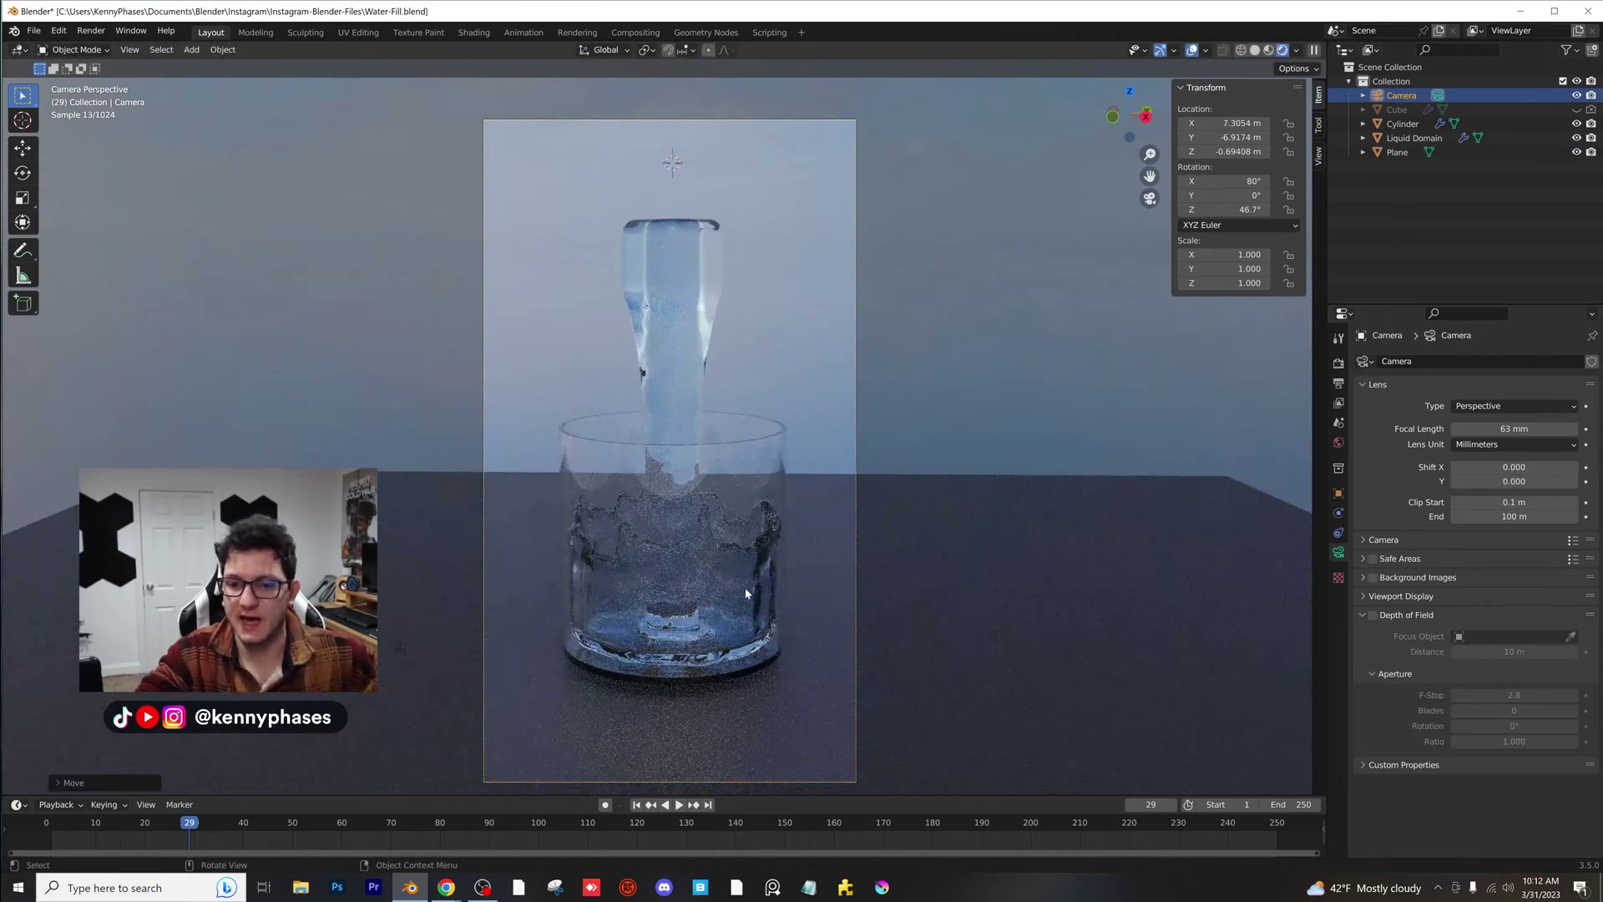
scroll(700, 565, "up", 1)
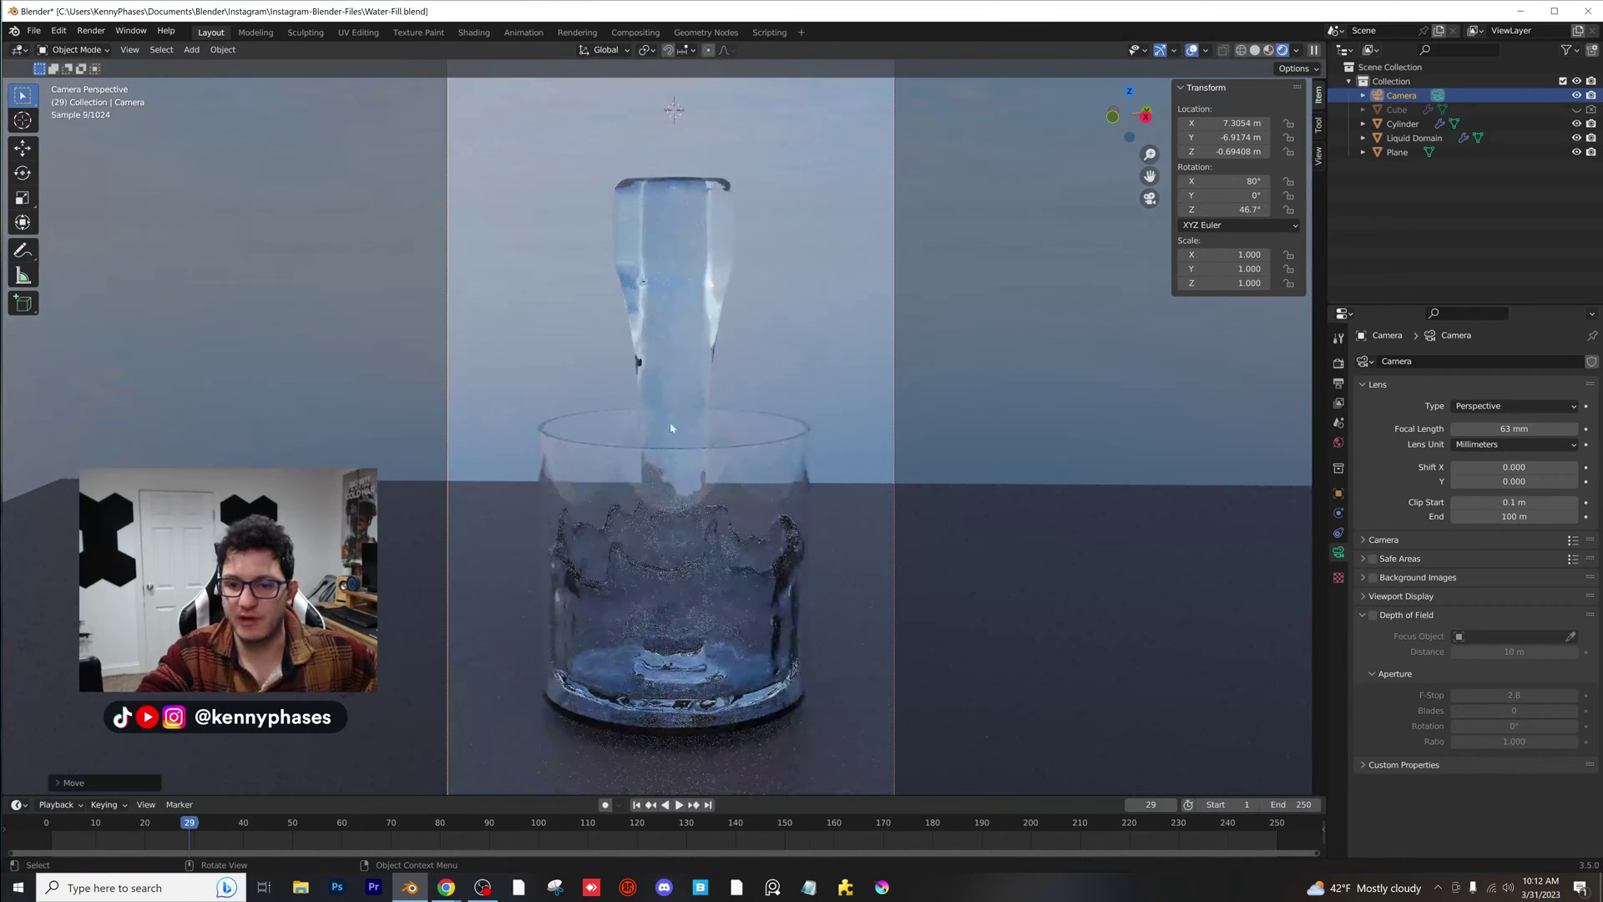
- At frame 28, set the liquid domain's glass roughness to 0.668 and tint its color pale yellow-orange
left_click(675, 351)
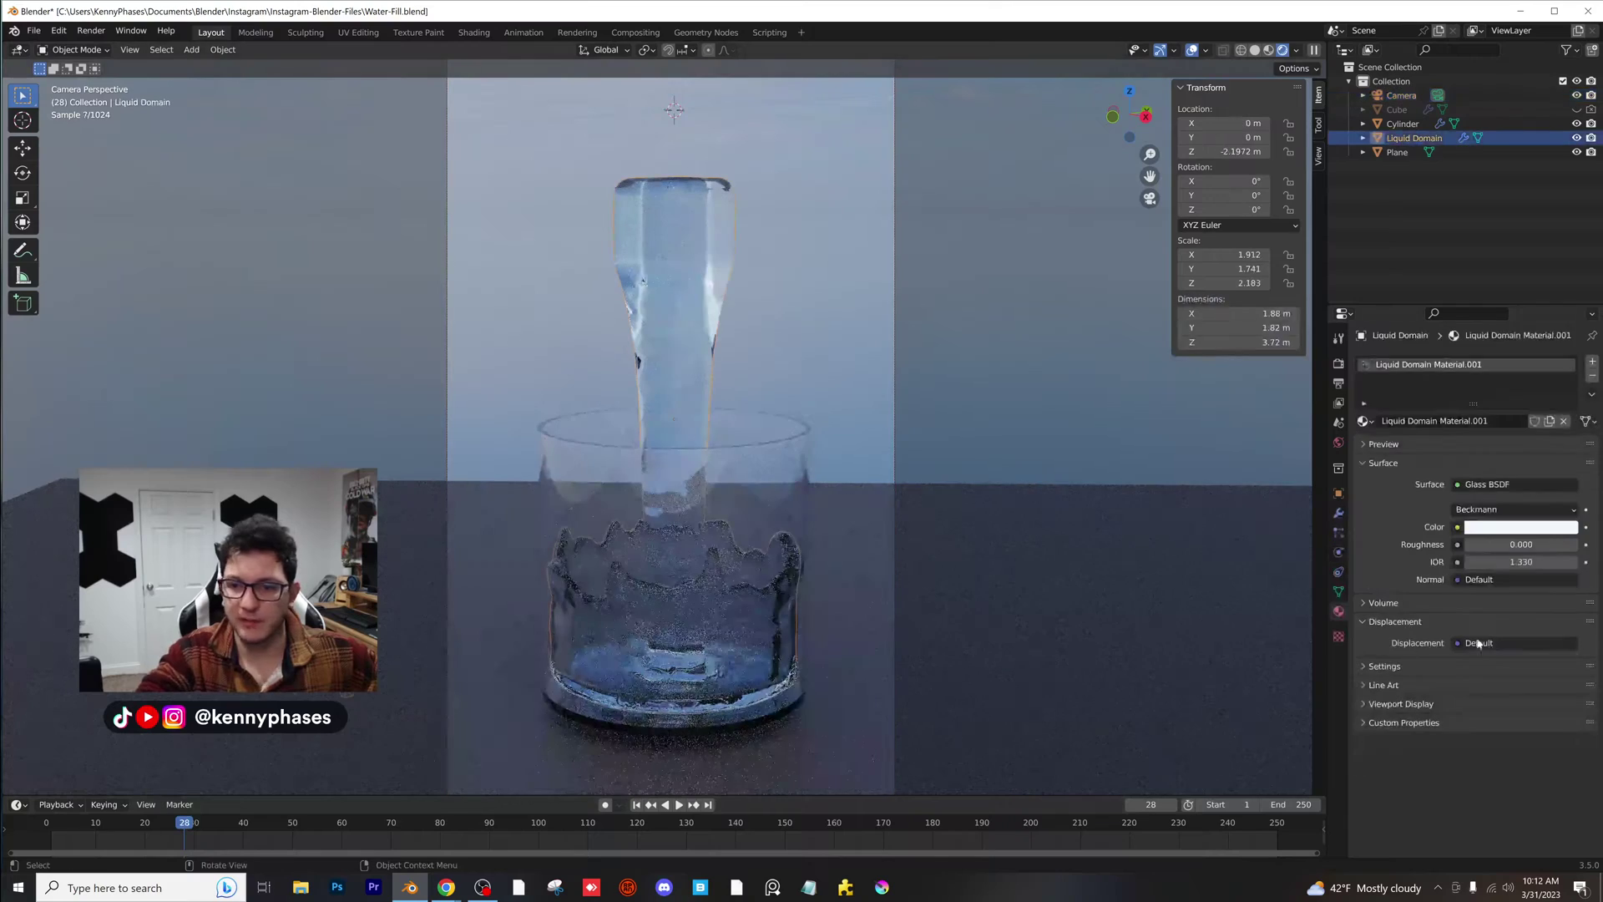
left_click_drag(1467, 545, 1530, 520)
left_click(1528, 511)
left_click(1516, 527)
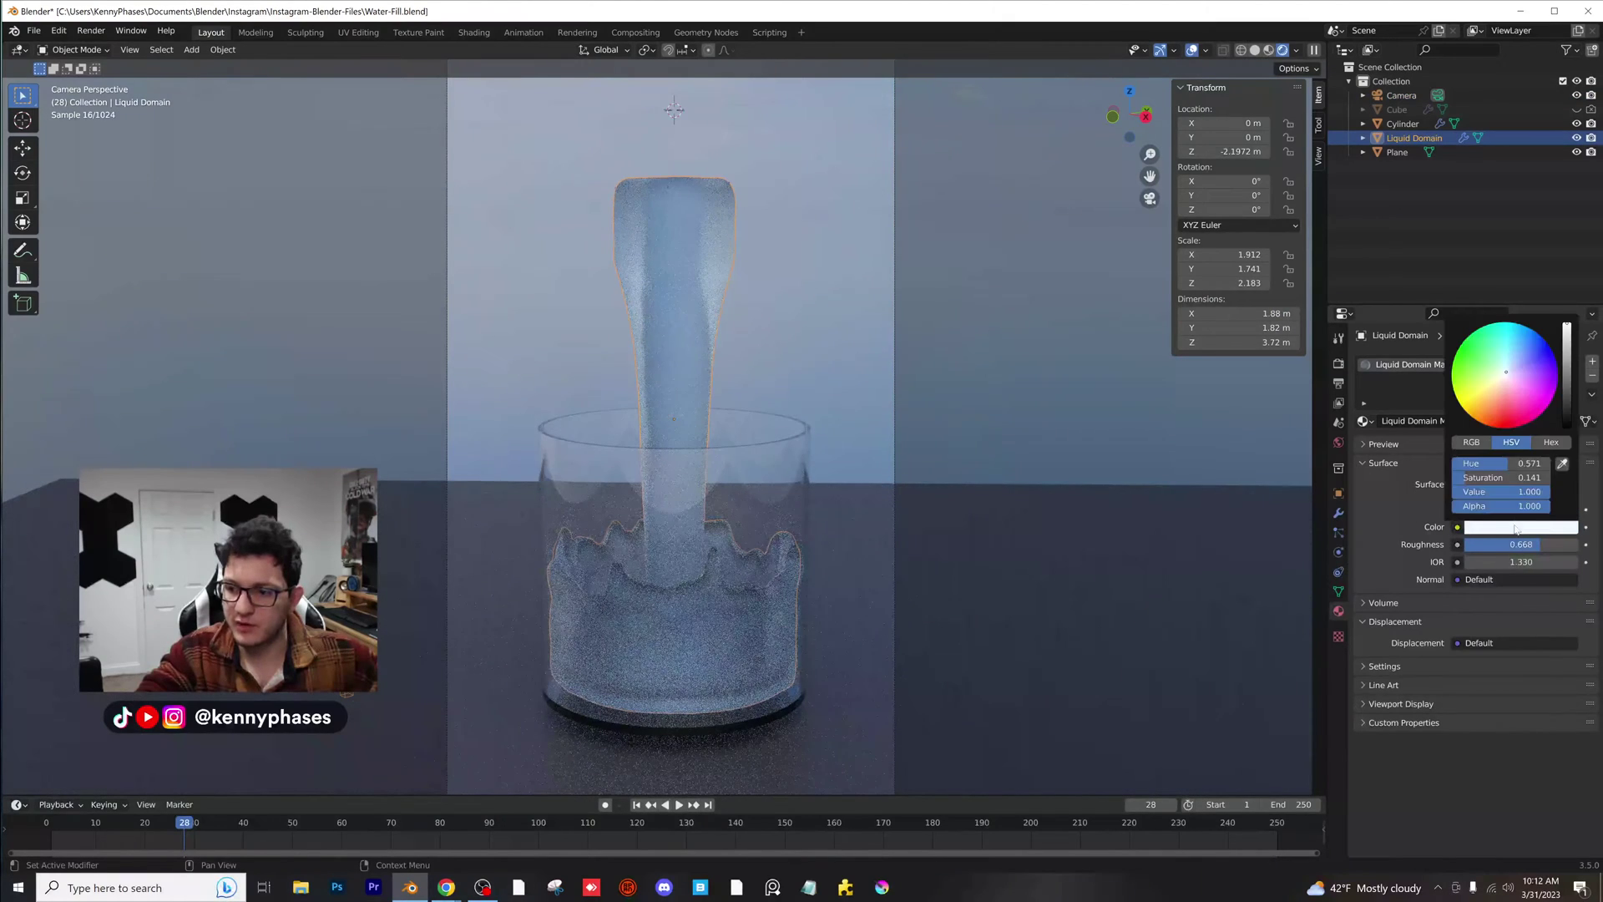
mouse_move(1524, 358)
left_mouse_down()
mouse_move(1487, 369)
mouse_move(1489, 393)
left_mouse_up()
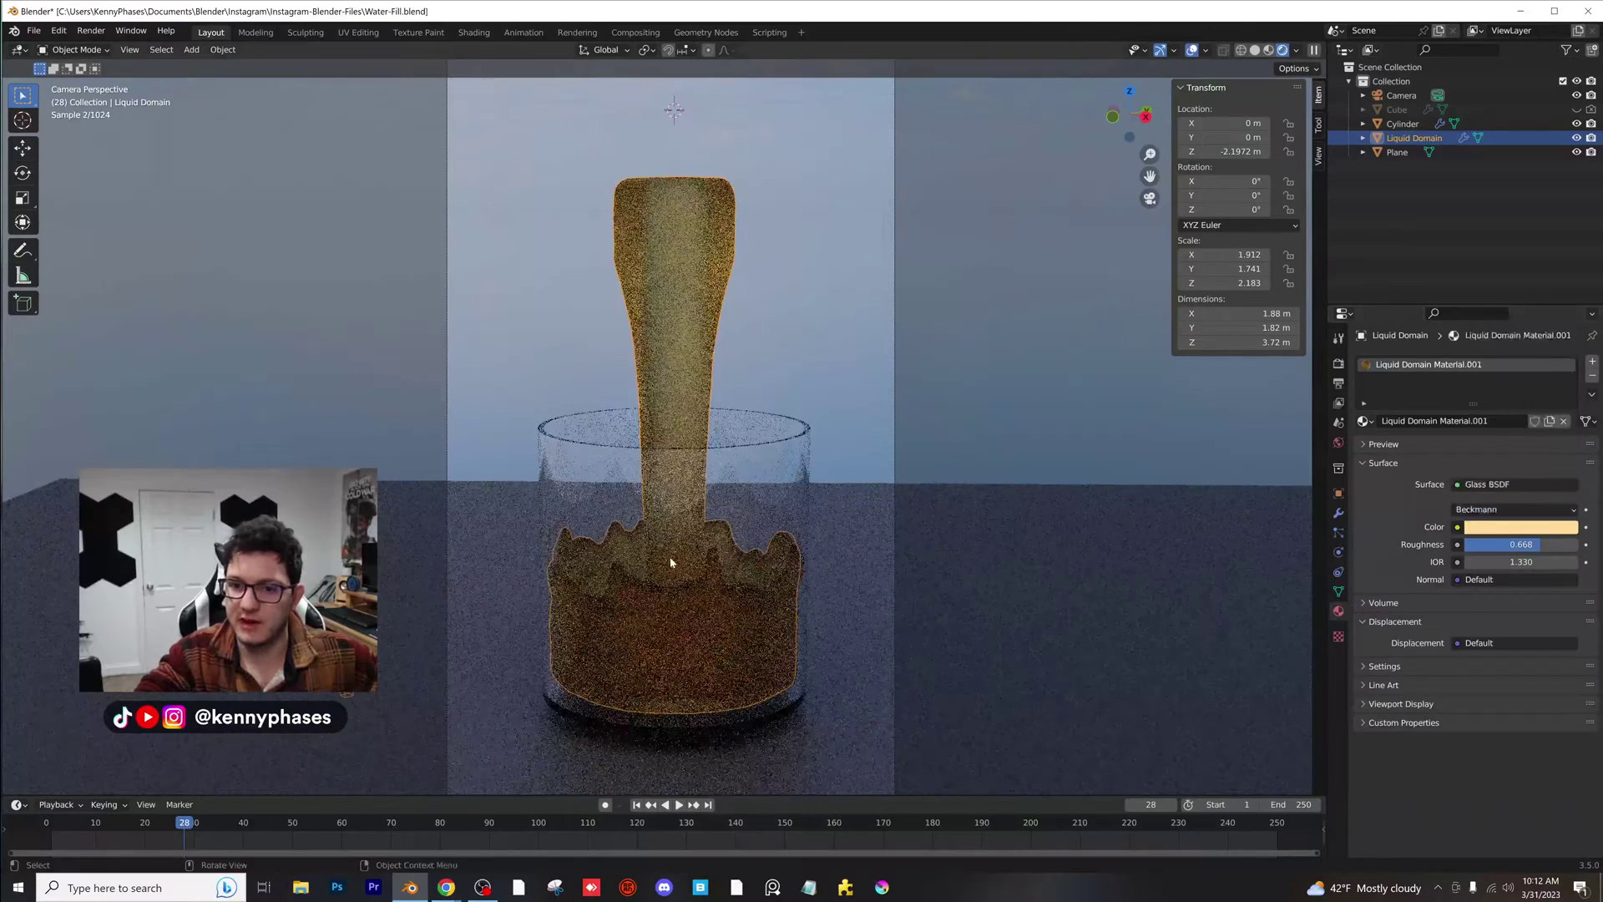
- Play the pour animation, stop at frame 35, and examine the tinted liquid up close and through the camera
left_click(136, 834)
key("space")
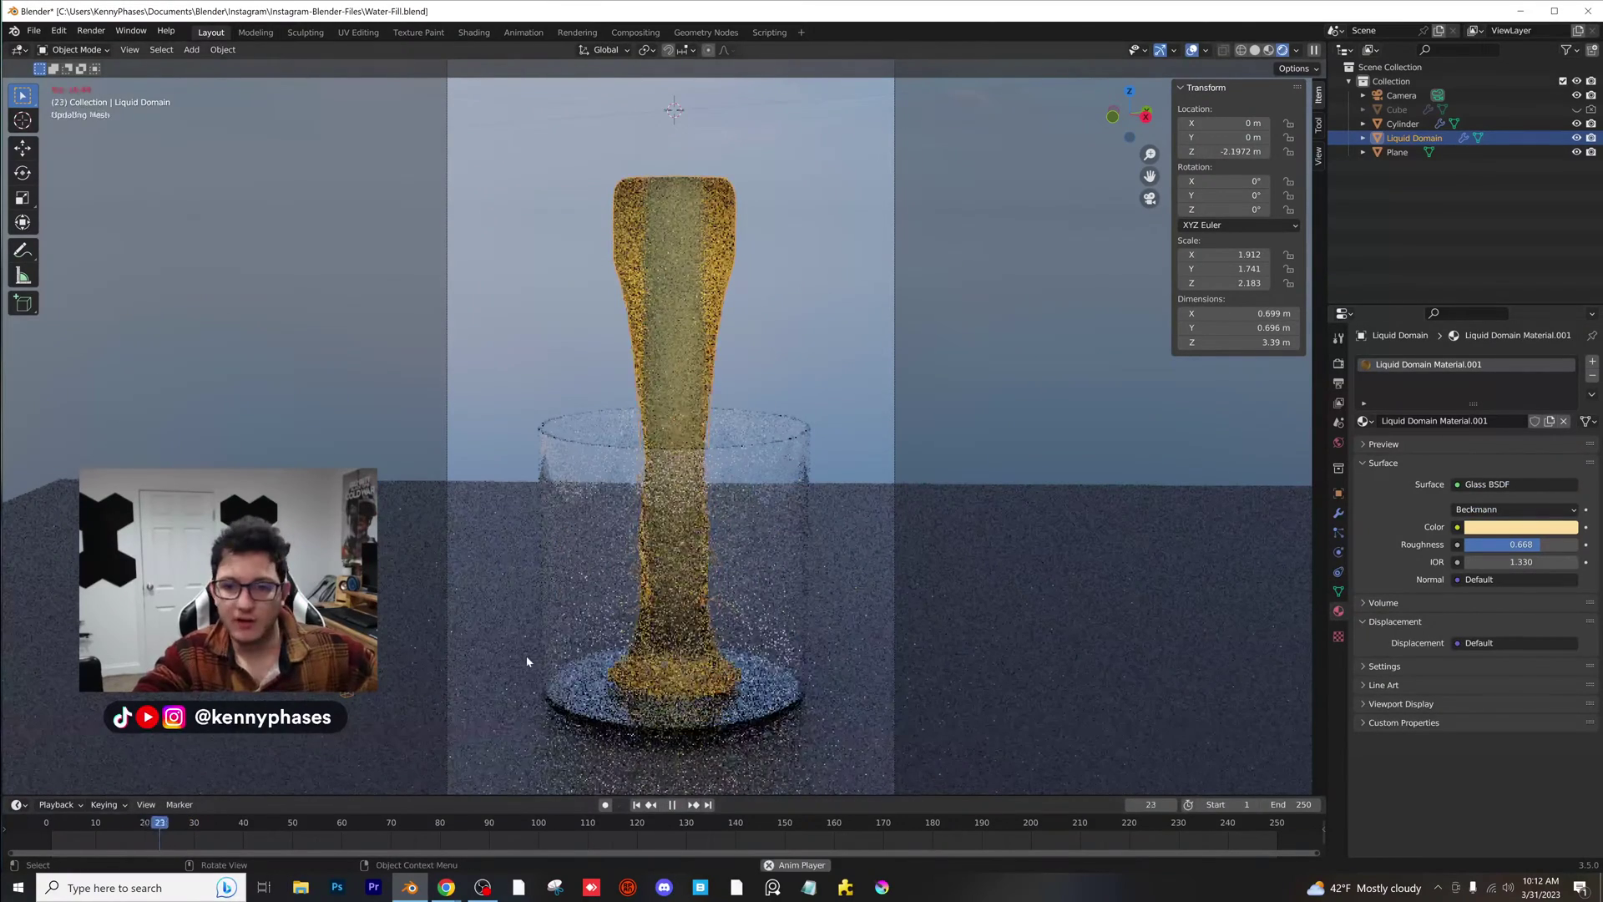
key("space")
scroll(645, 561, "up", 2)
middle_click_drag(645, 562, 677, 560)
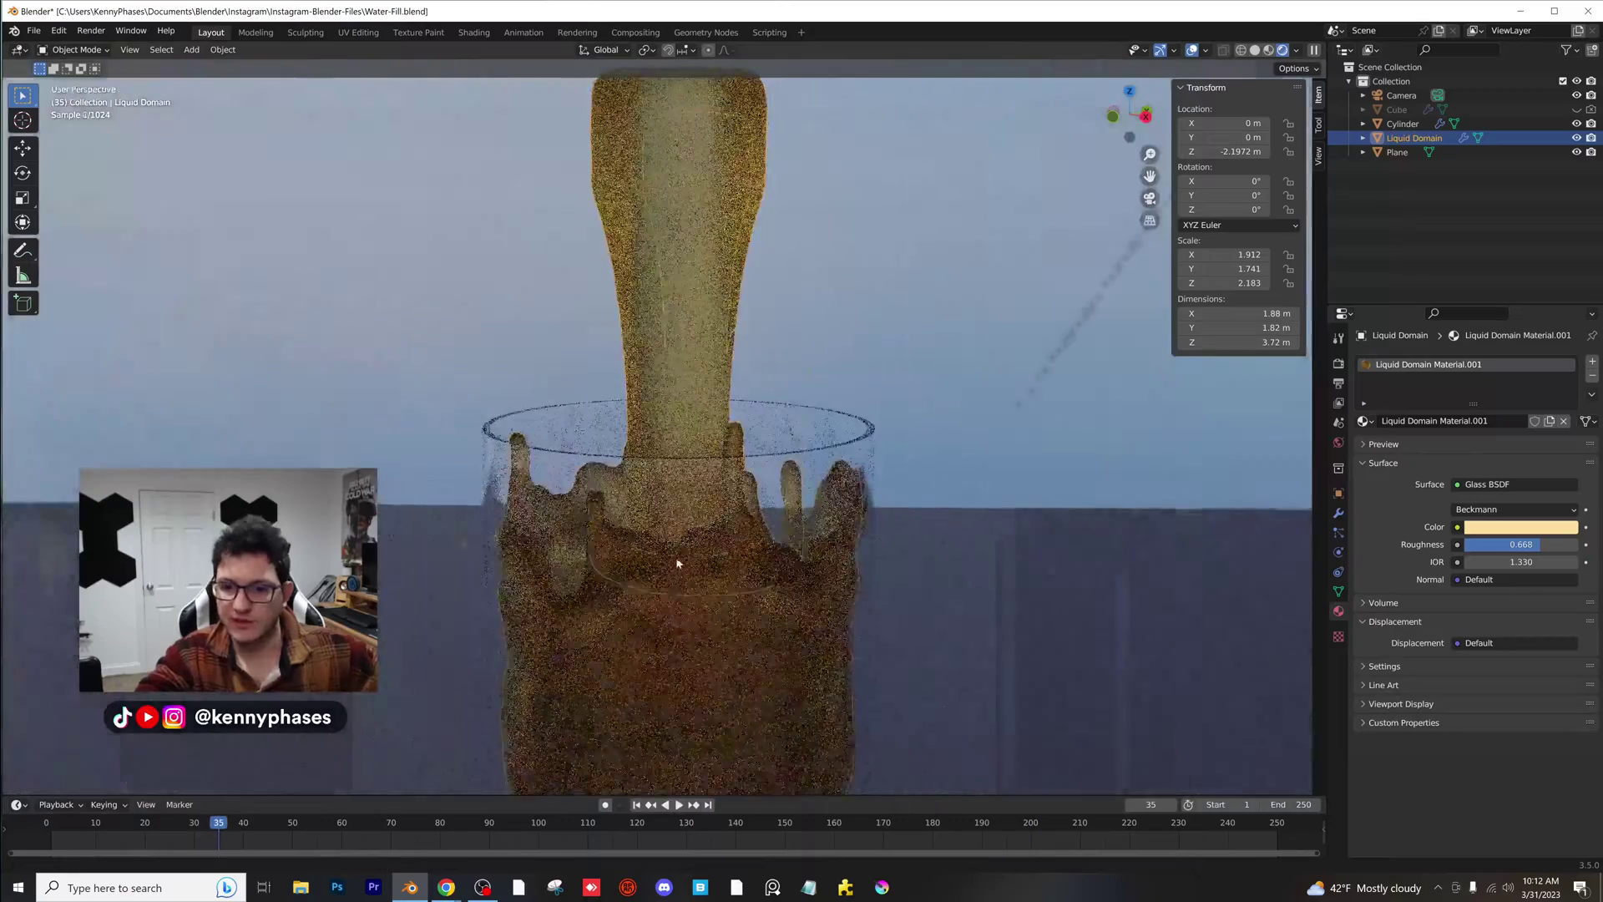
scroll(683, 506, "up", 6)
scroll(700, 590, "down", 6)
key("KP_0")
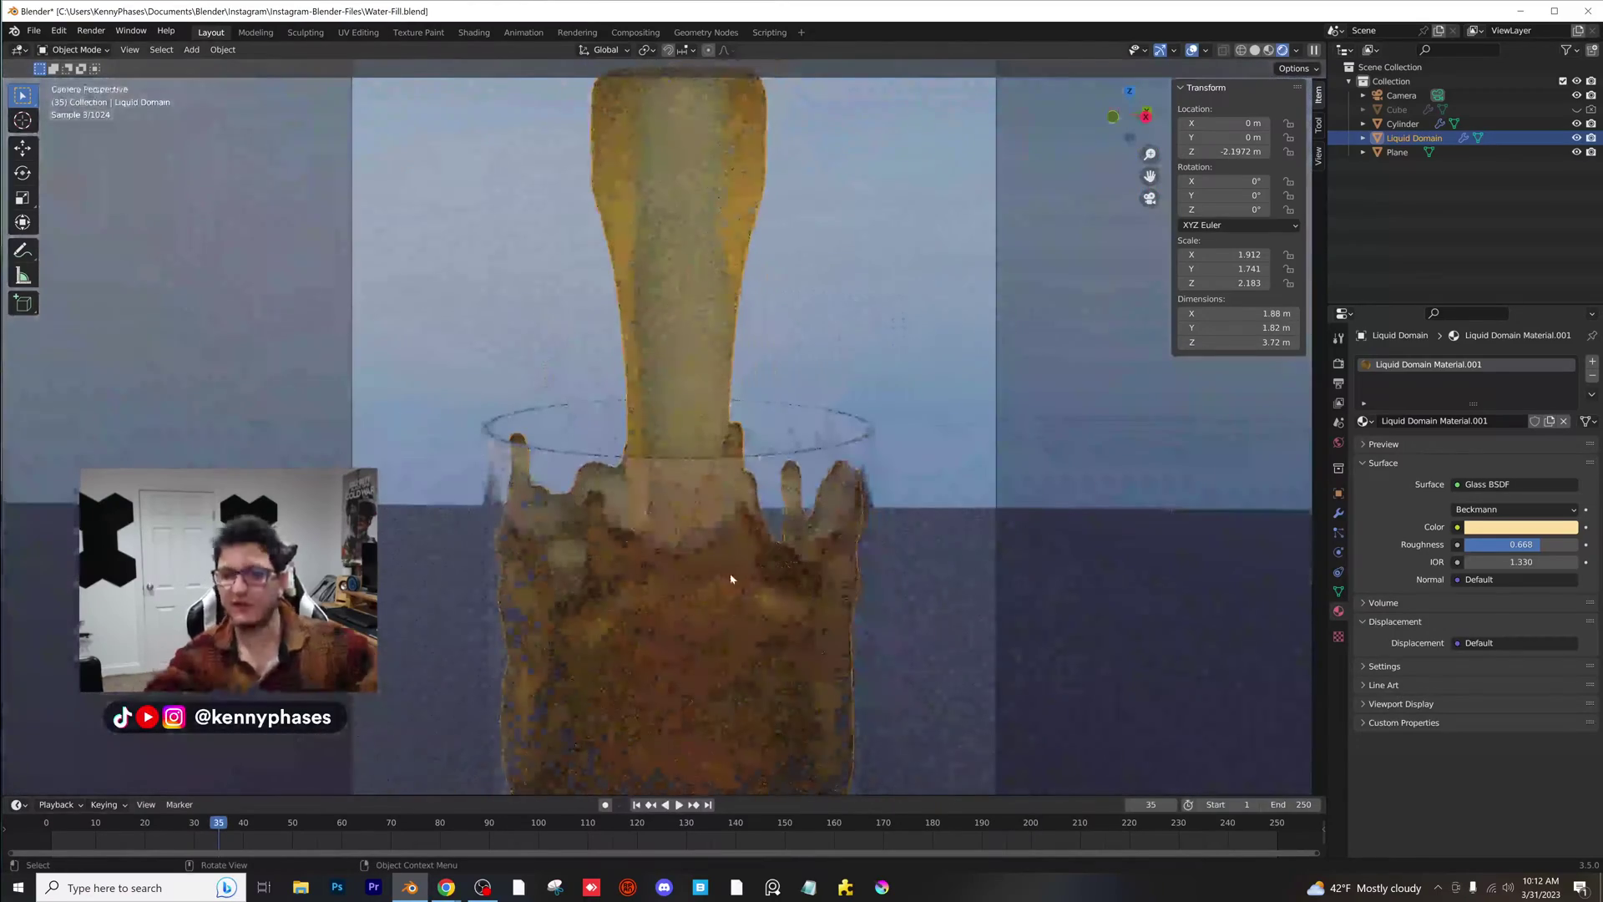
scroll(752, 468, "down", 1)
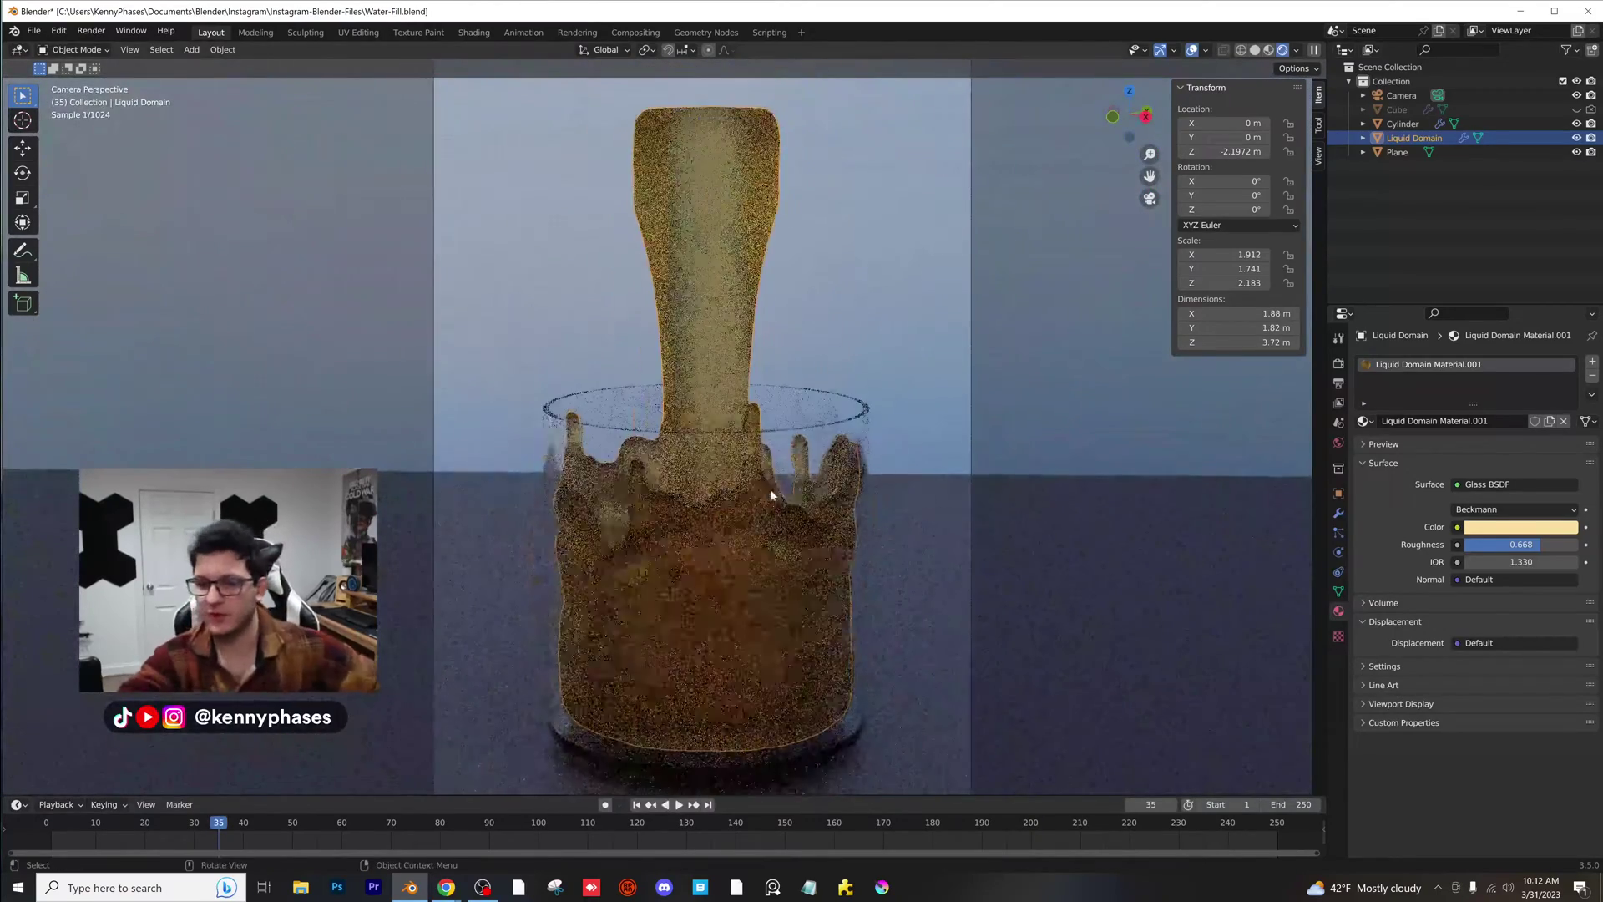
- Examine the tinted liquid and glass cup from several angles outside the camera view
scroll(704, 436, "down", 2)
middle_click_drag(704, 433, 780, 475)
key("KP_Decimal")
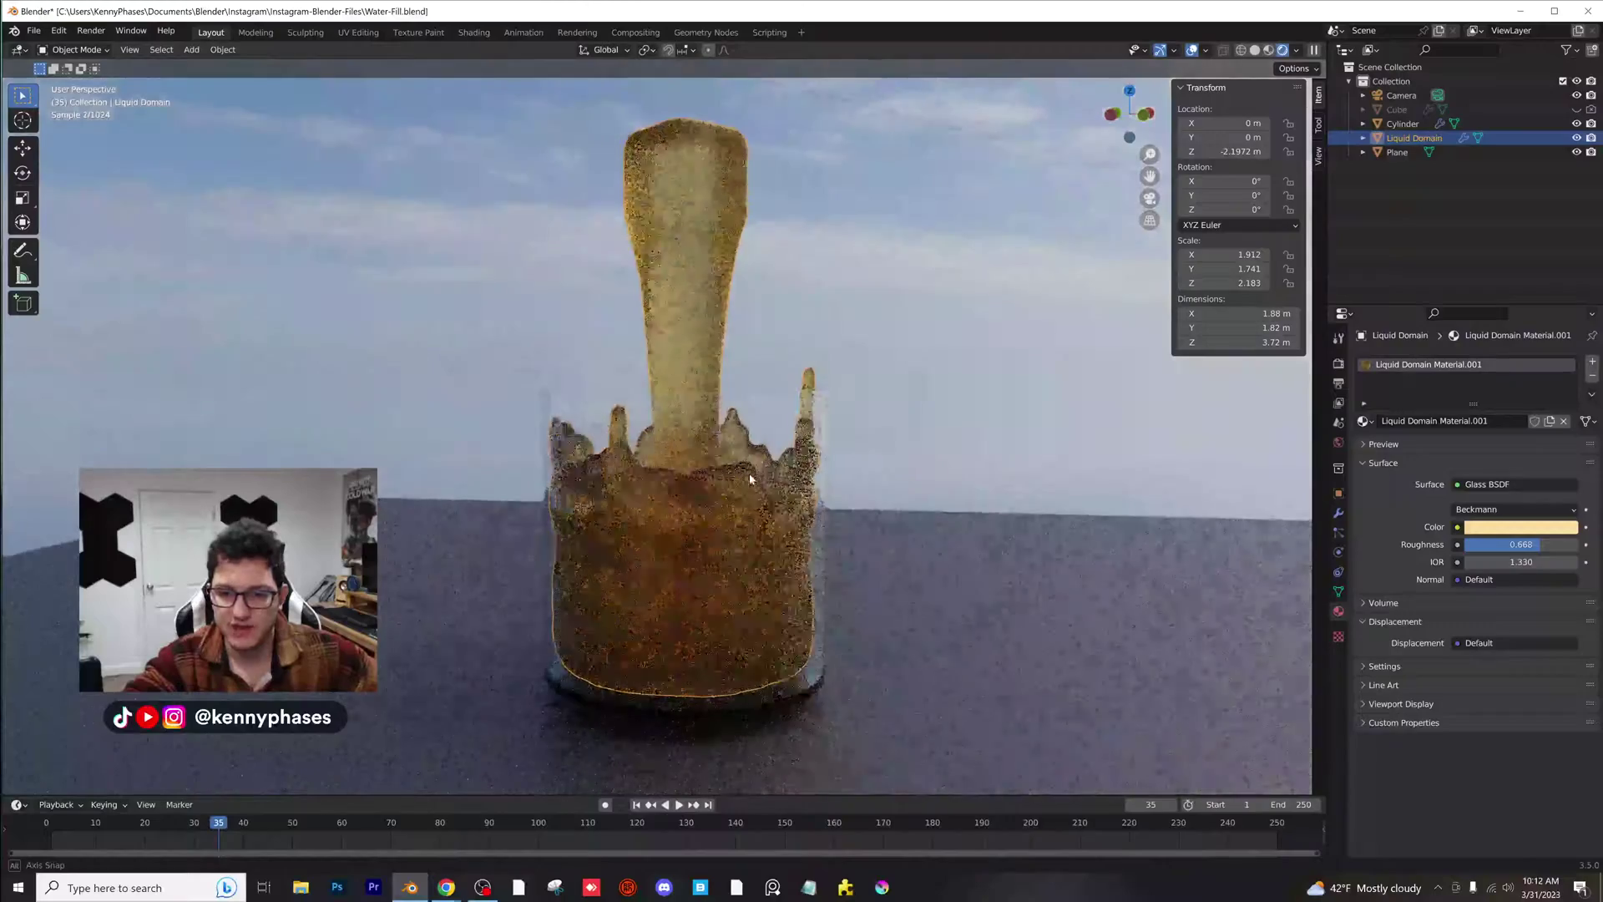
scroll(747, 507, "up", 3)
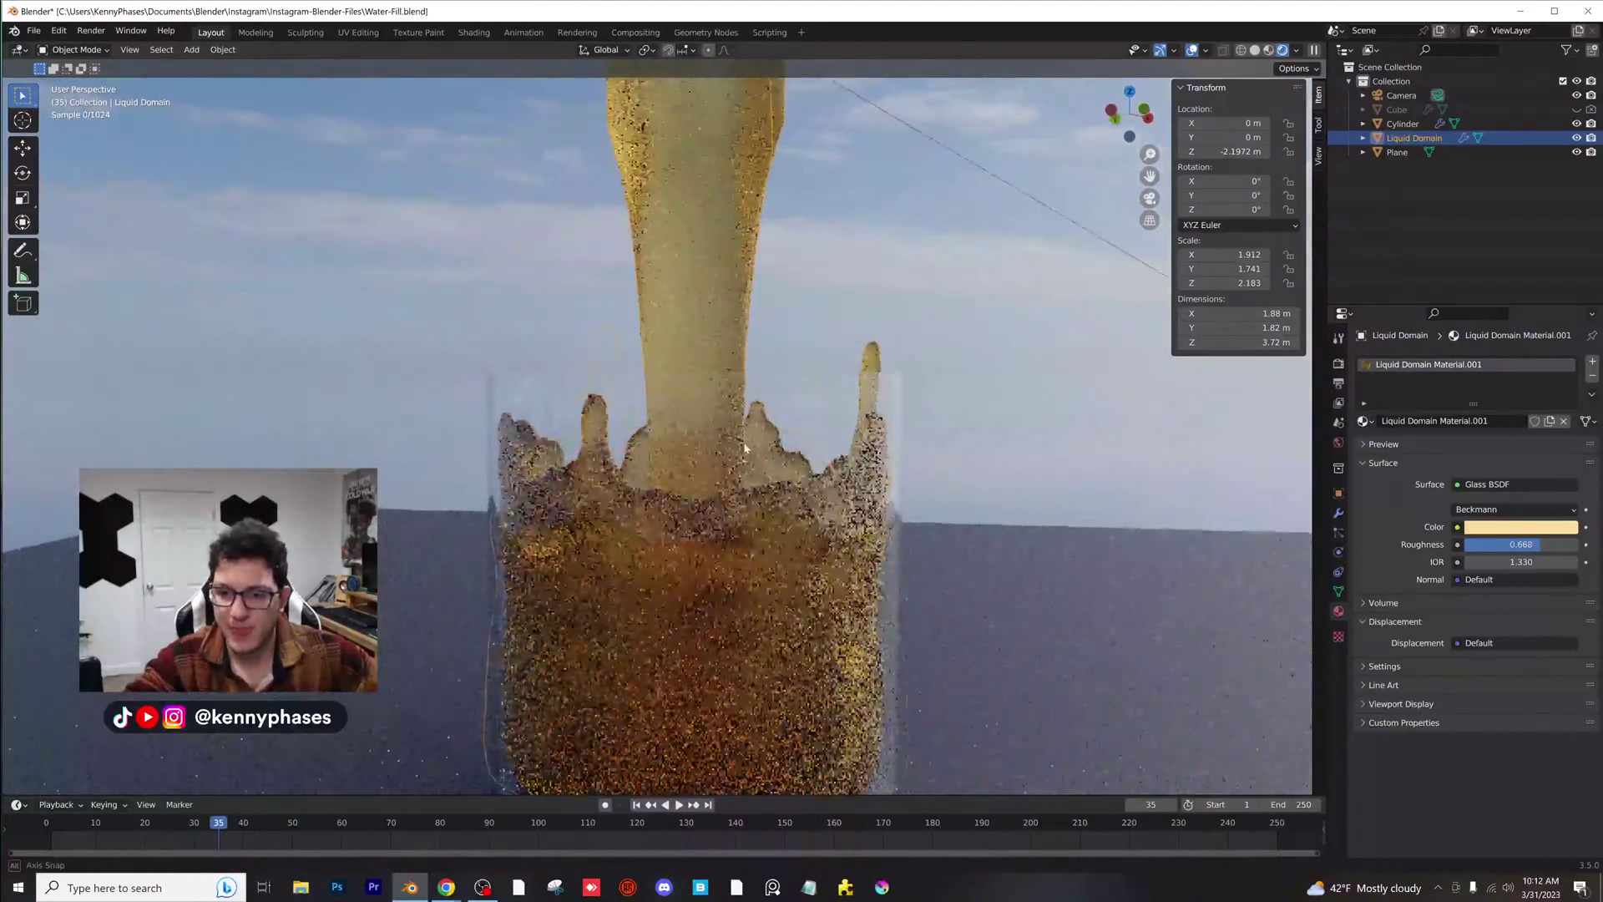
middle_click_drag(748, 507, 736, 465)
scroll(737, 481, "up", 2)
scroll(736, 465, "down", 2)
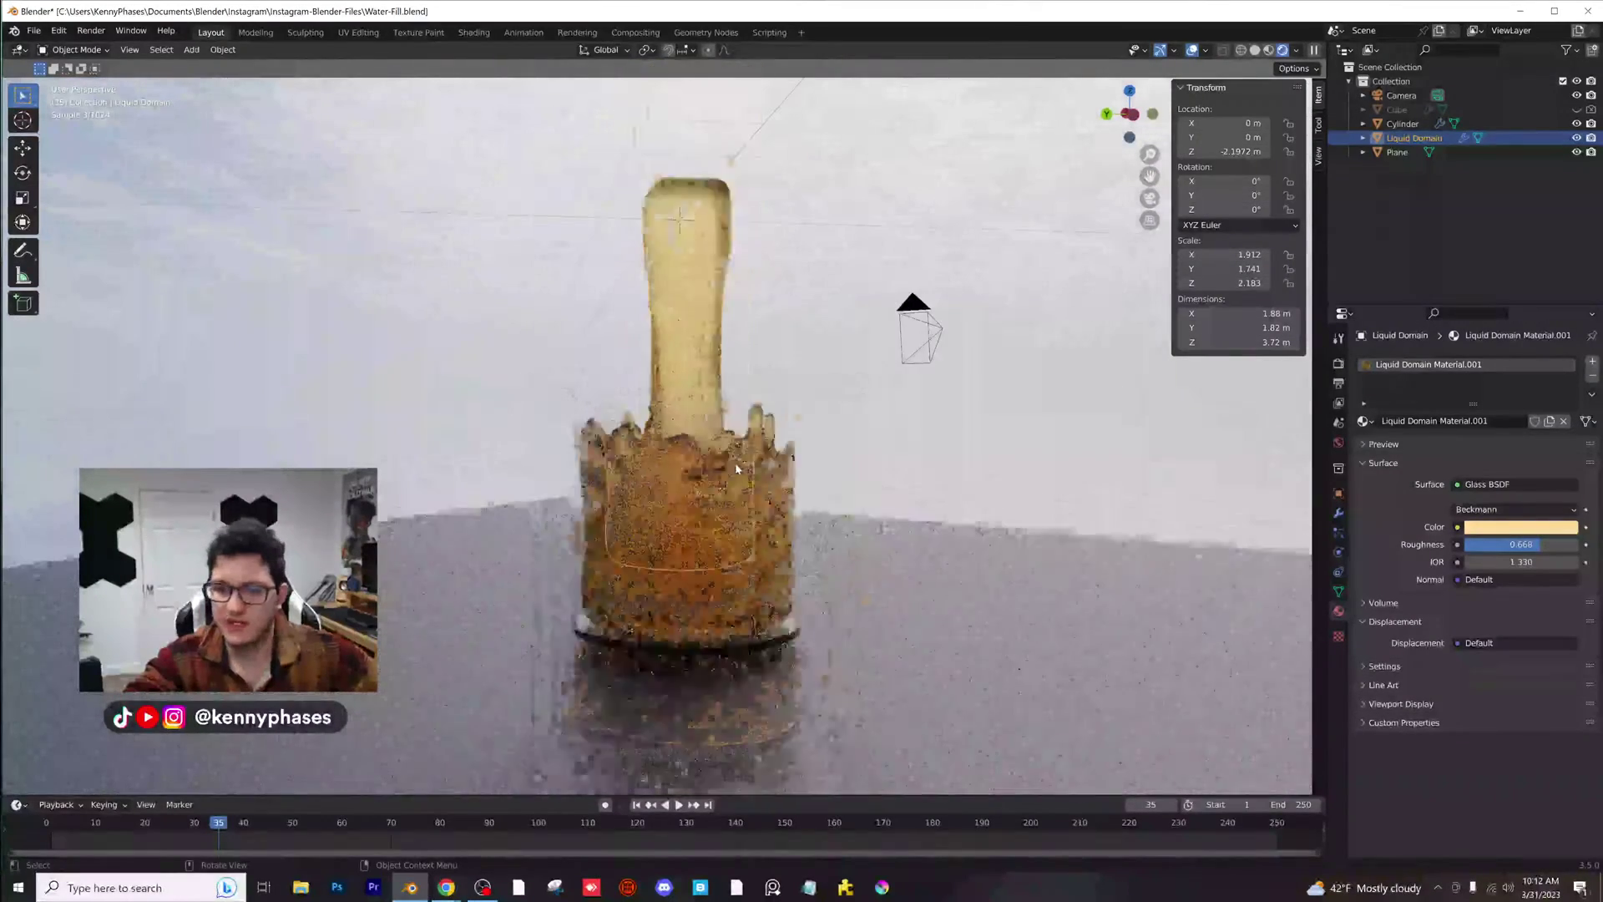
- From the top view, move the camera to the opposite side of the cup and rotate it to about -113° around Z
left_click(1128, 92)
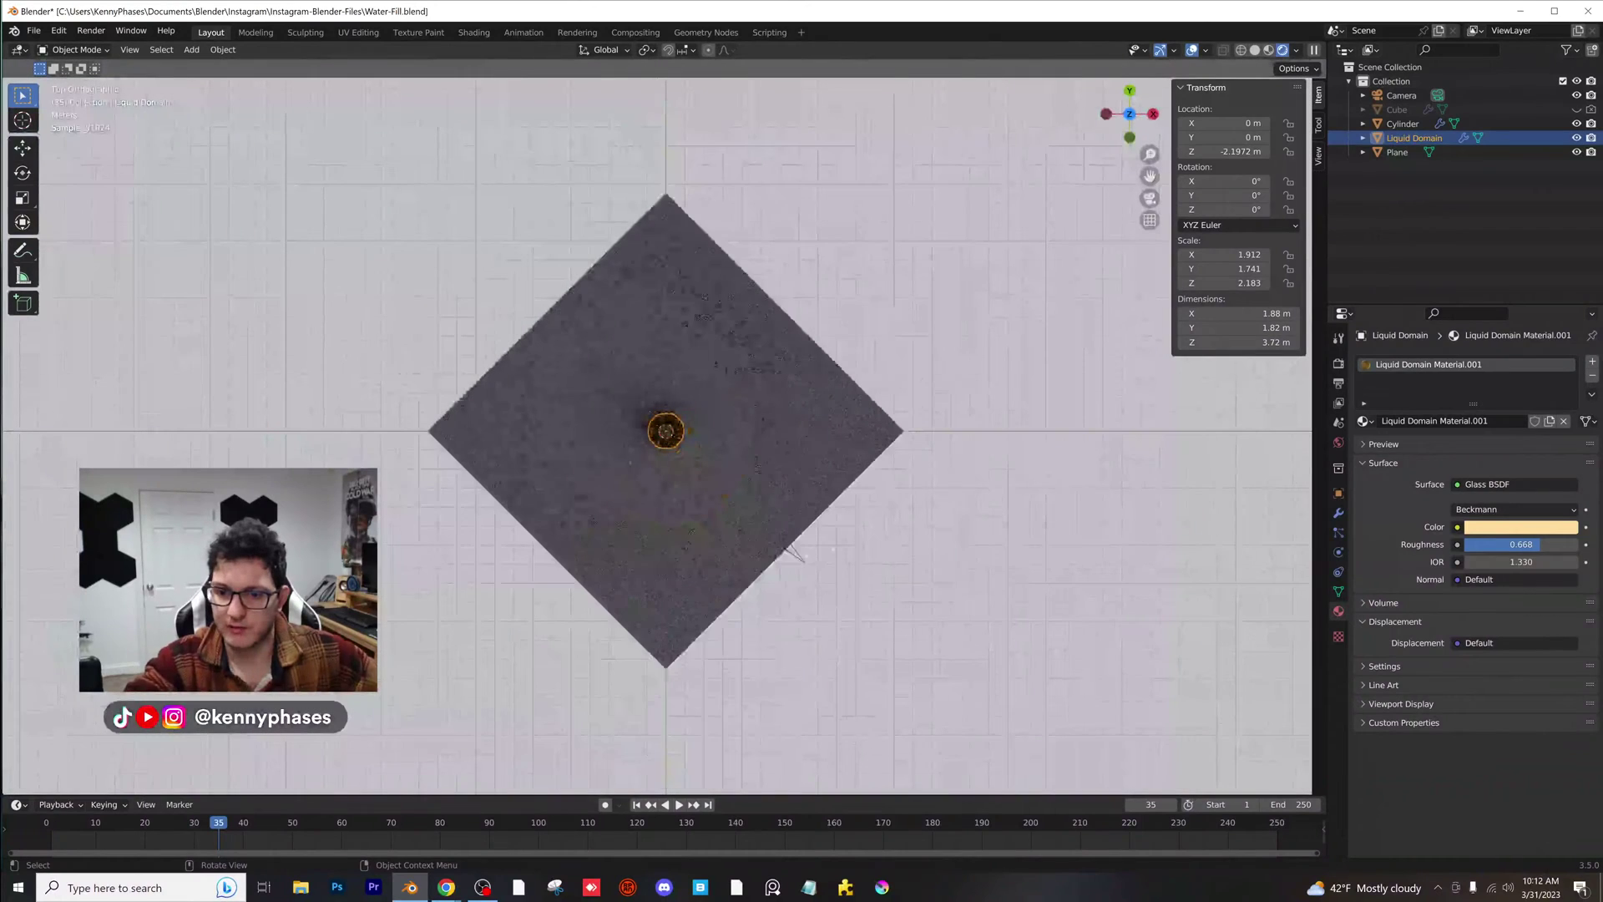
left_click(801, 557)
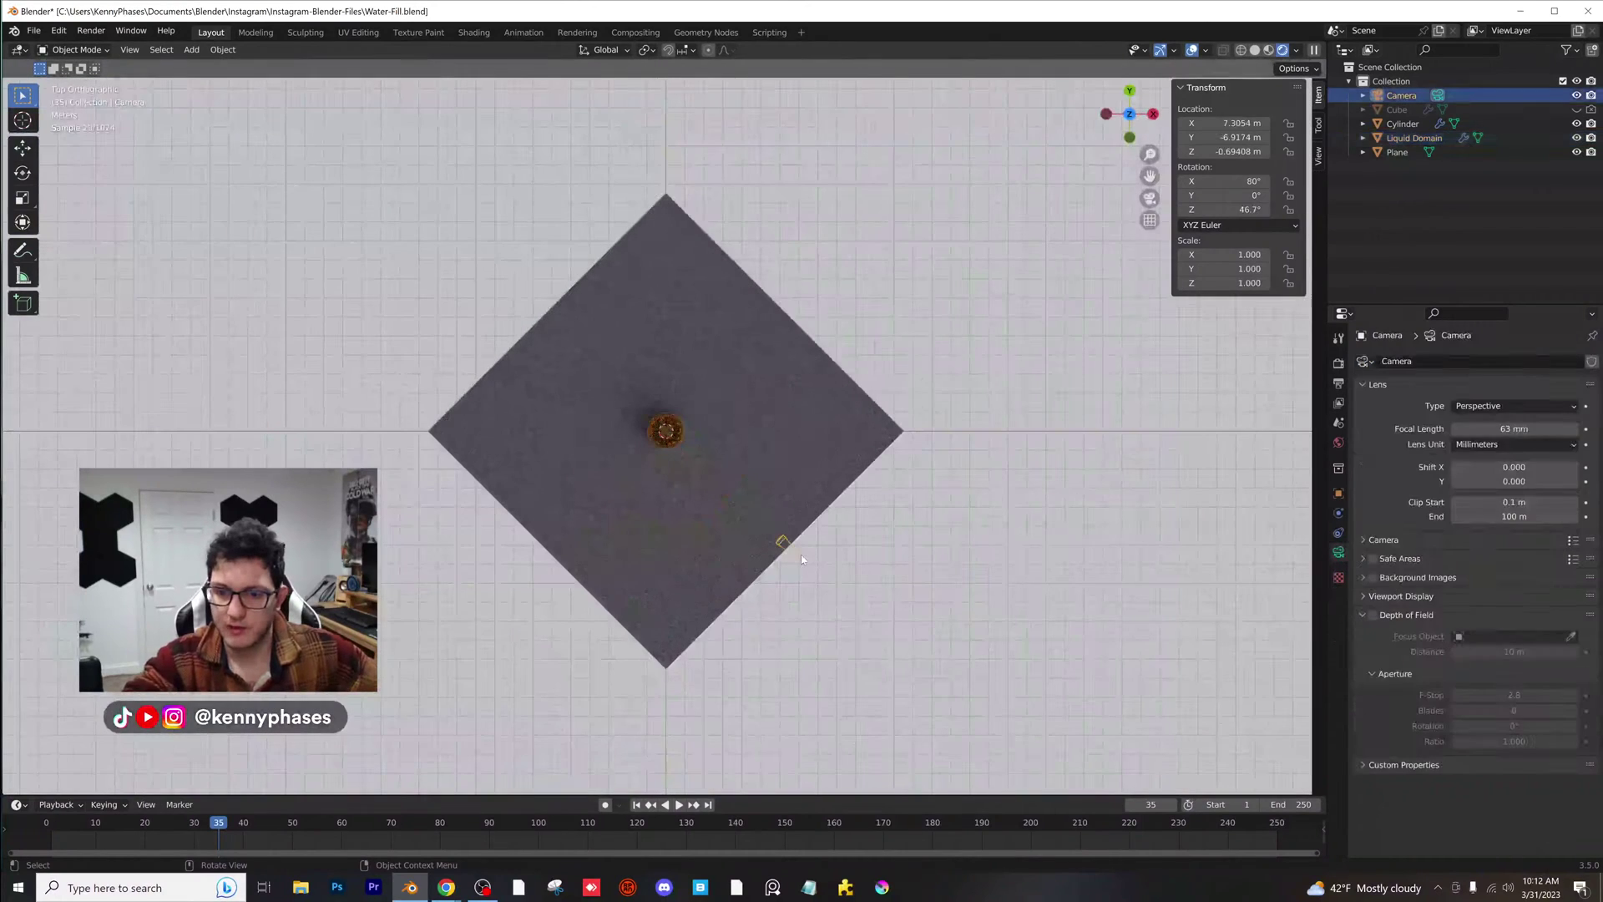
key("g")
left_click(457, 355)
key("r")
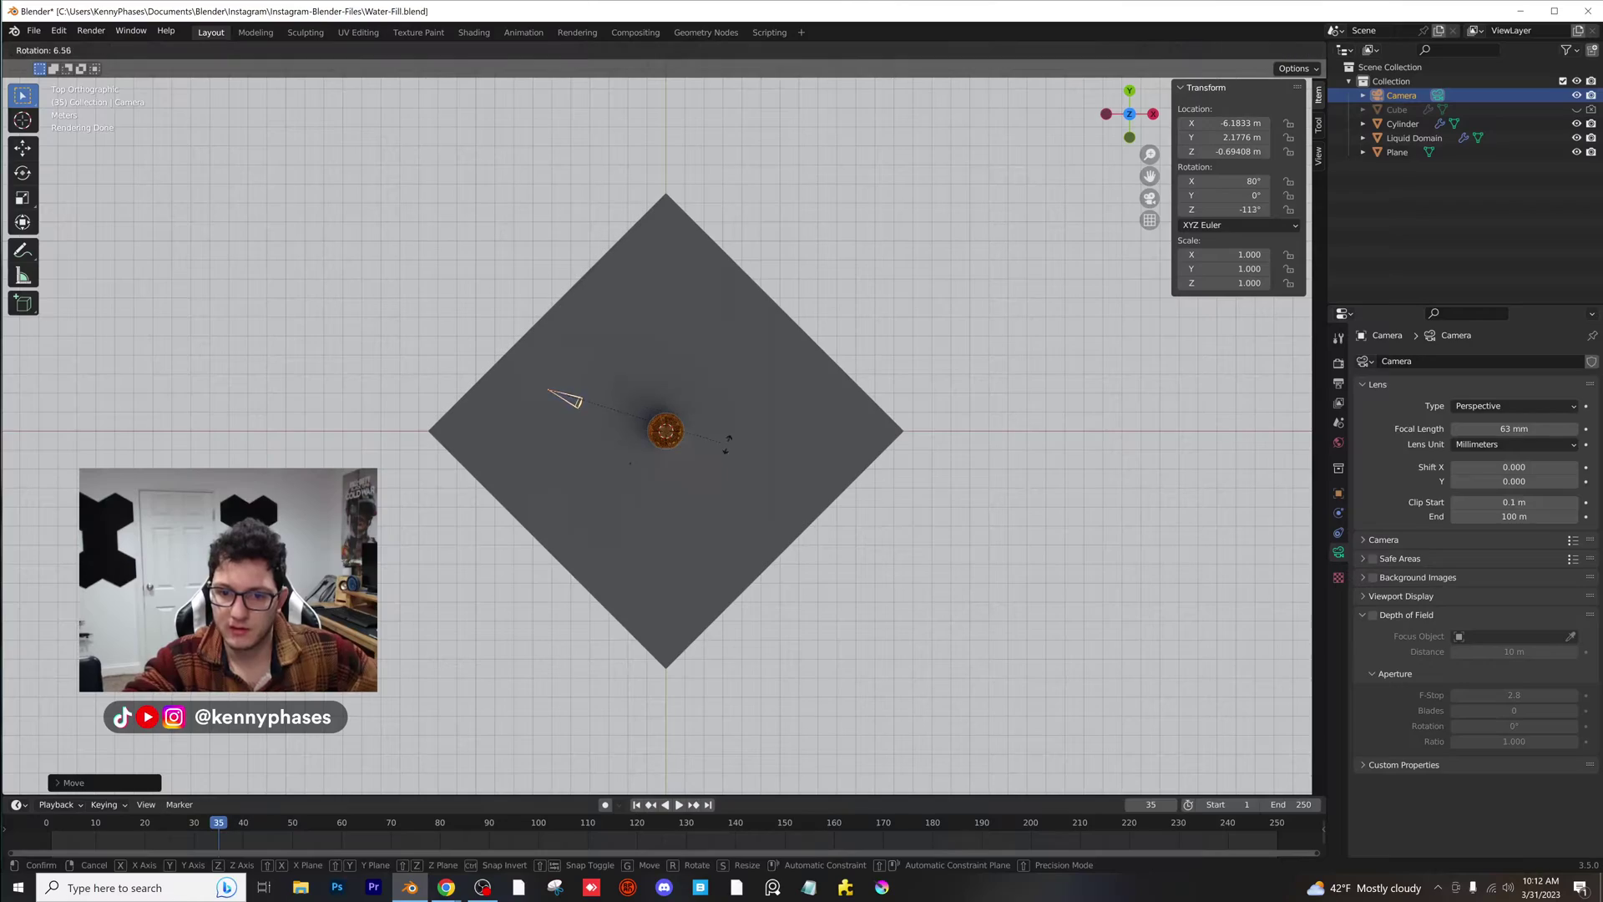
left_click(713, 464)
key("KP_0")
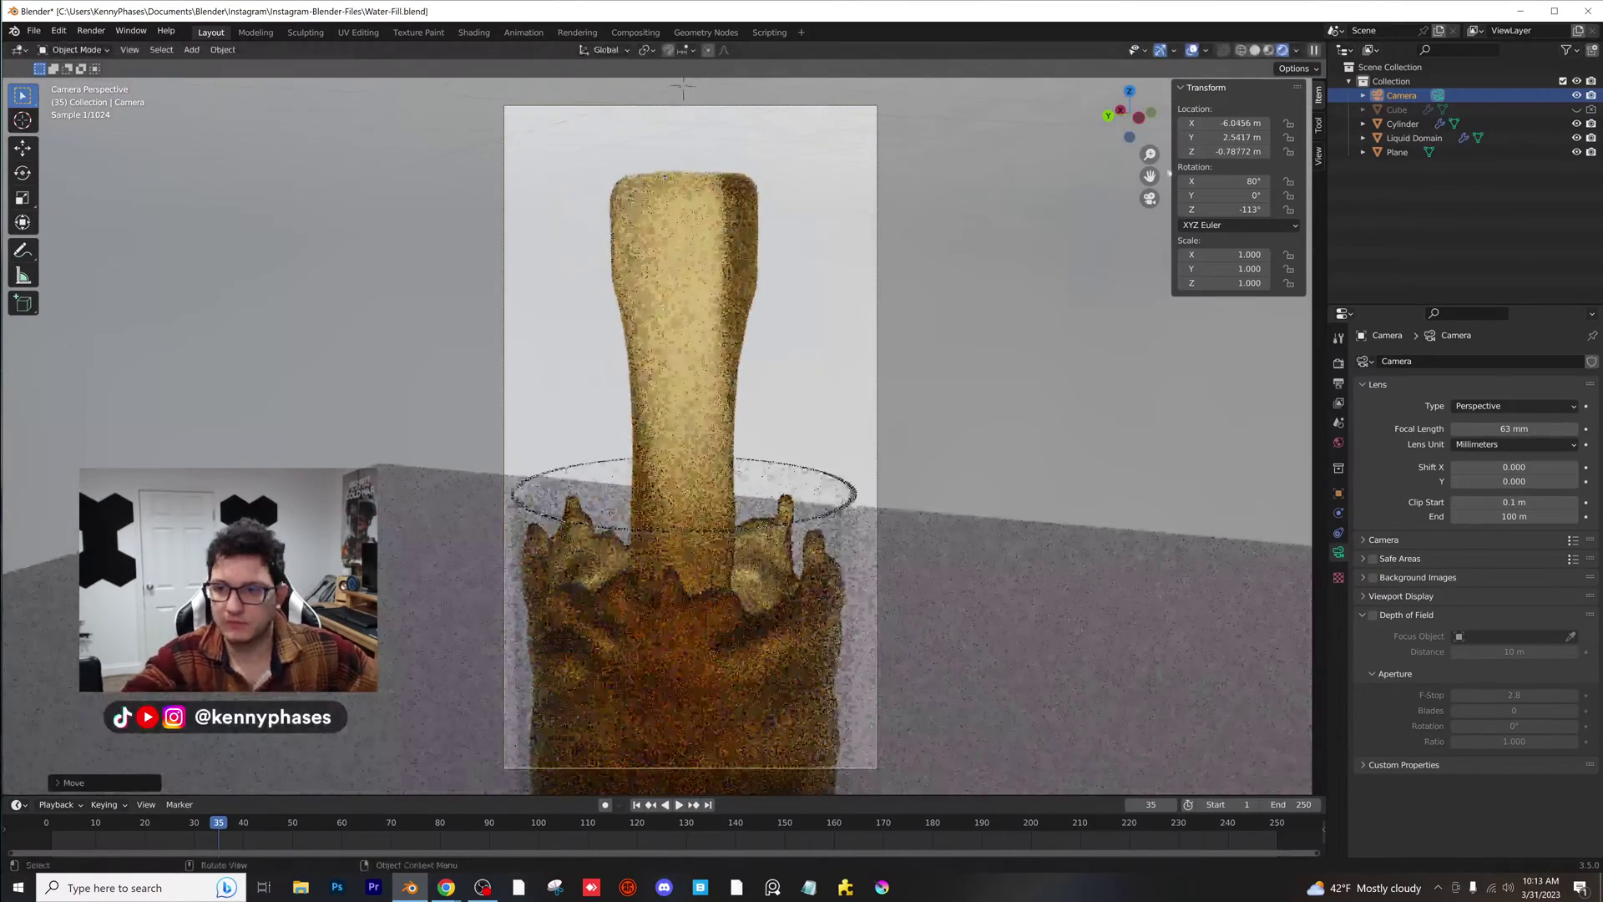
- Move the camera to about X -9.9 m, Y 4.19 m, Z -2.26 m and set its X rotation to 90°
left_click_drag(1242, 123, 1078, 123)
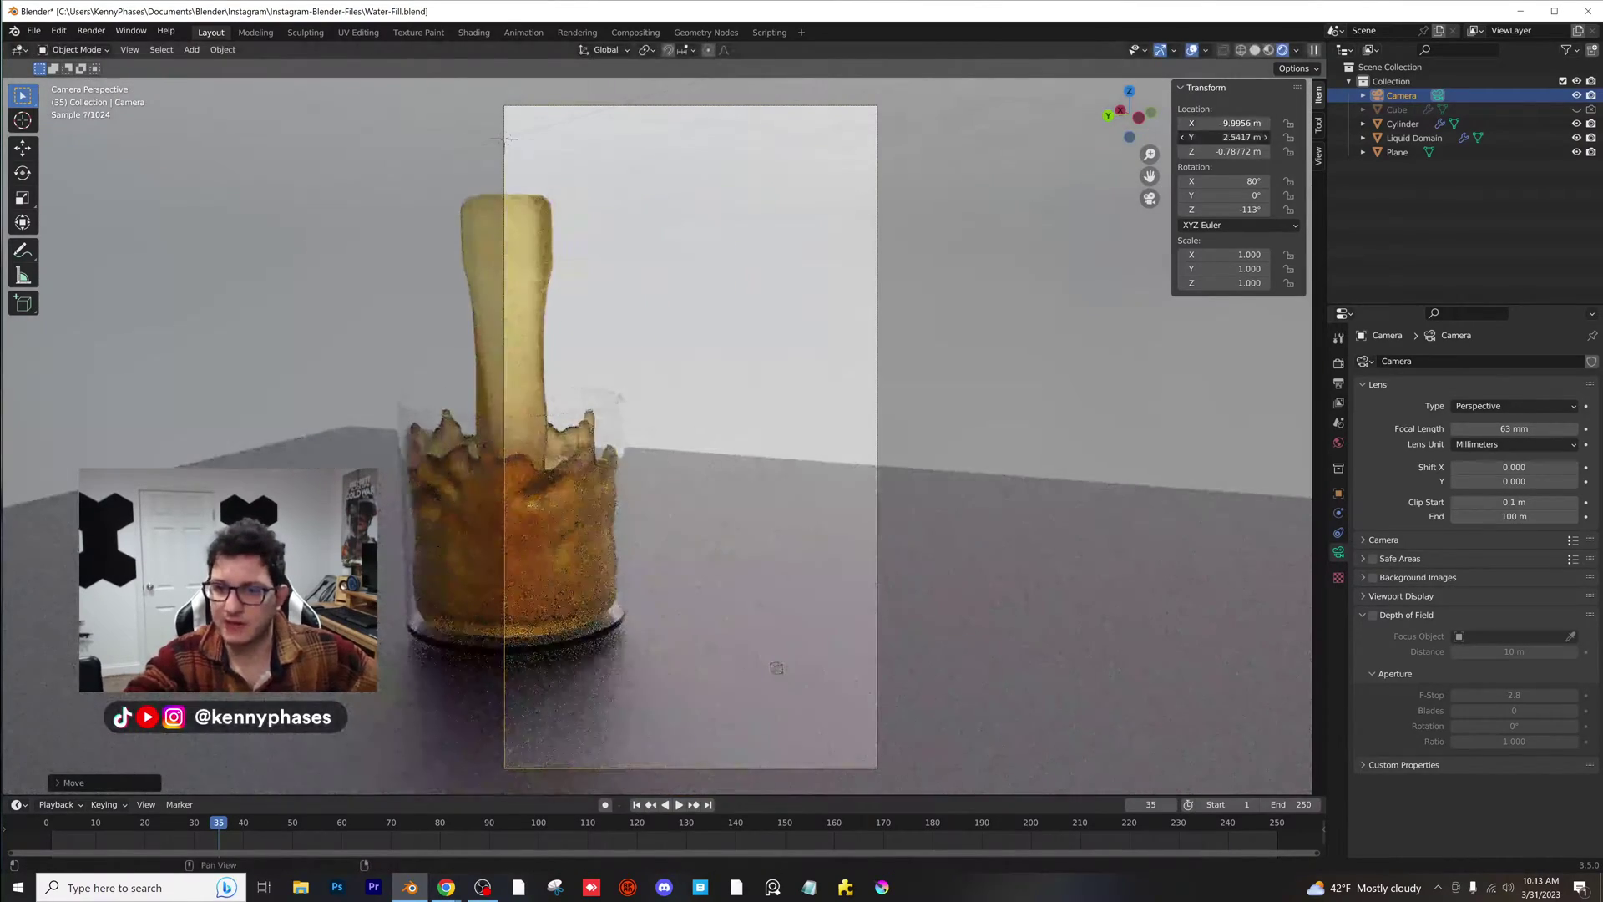
left_click_drag(1241, 136, 1361, 137)
left_click(1231, 181)
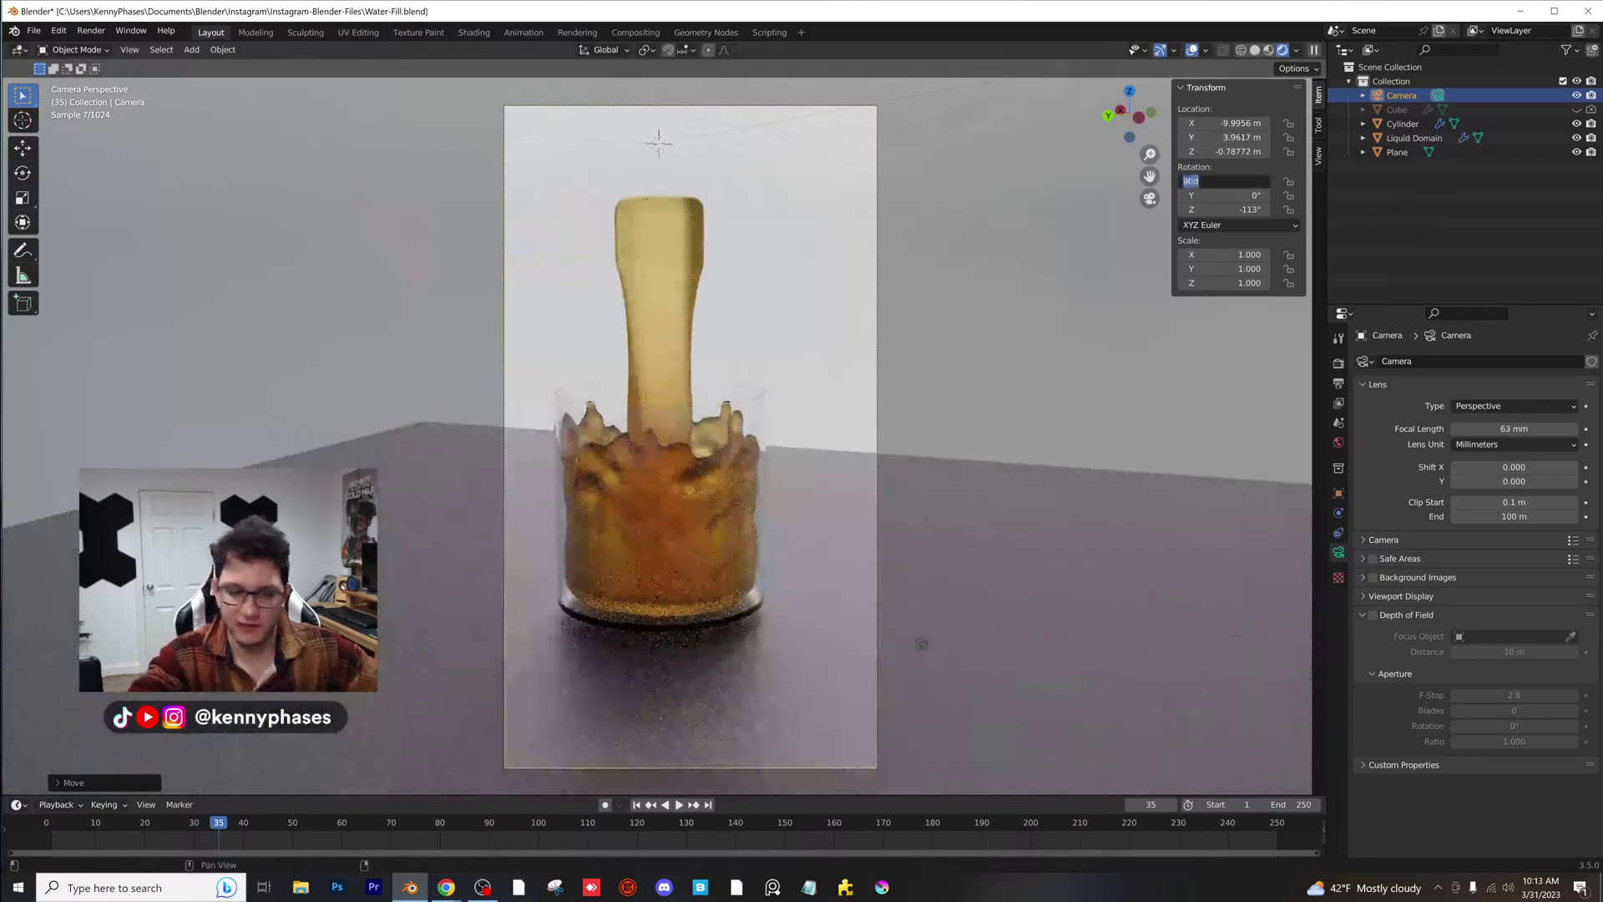
key("Return")
key("g")
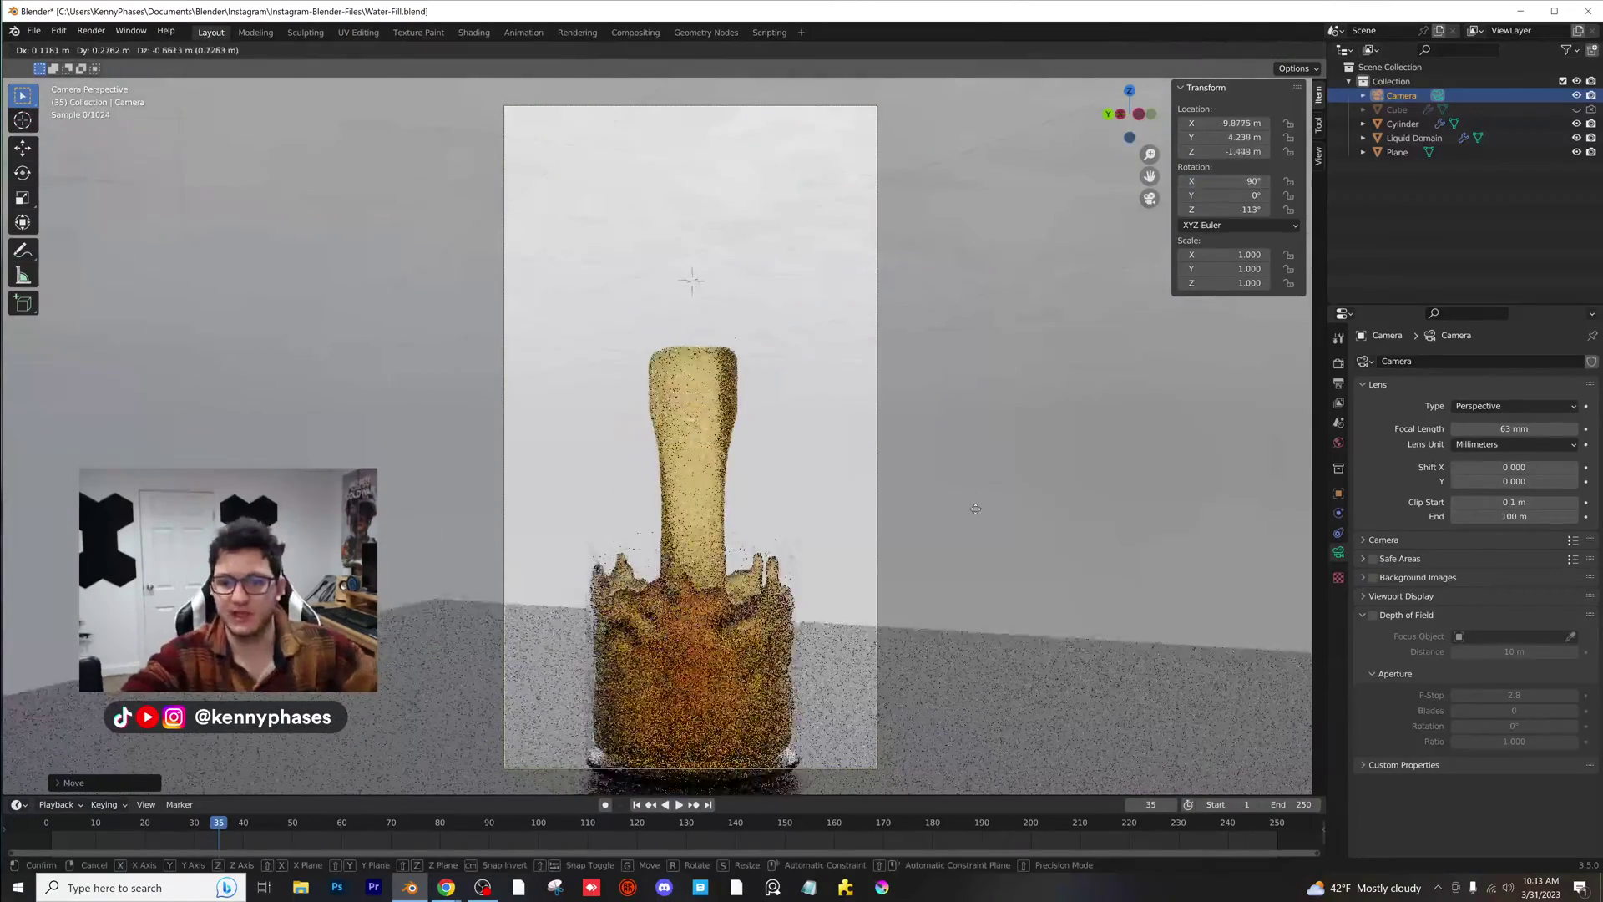
left_click(1013, 659)
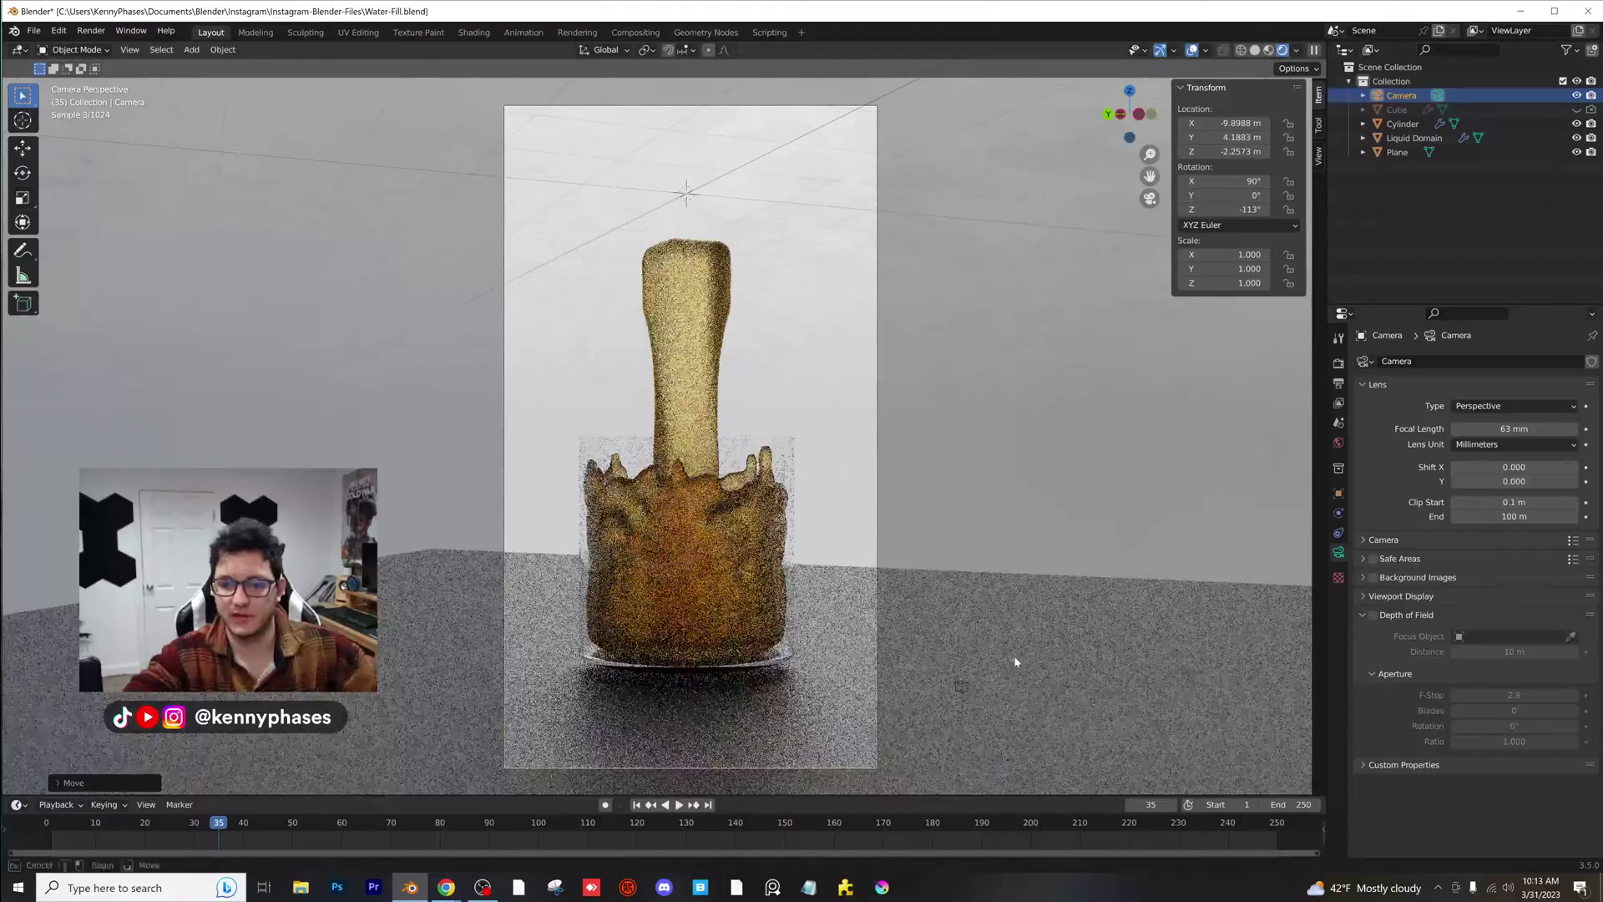
- Raise the floor plane about 0.15 m along Z beneath the cup
scroll(1013, 659, "up", 2)
left_click(866, 618)
middle_click_drag(866, 619, 827, 513, "shift")
key("g")
key("z")
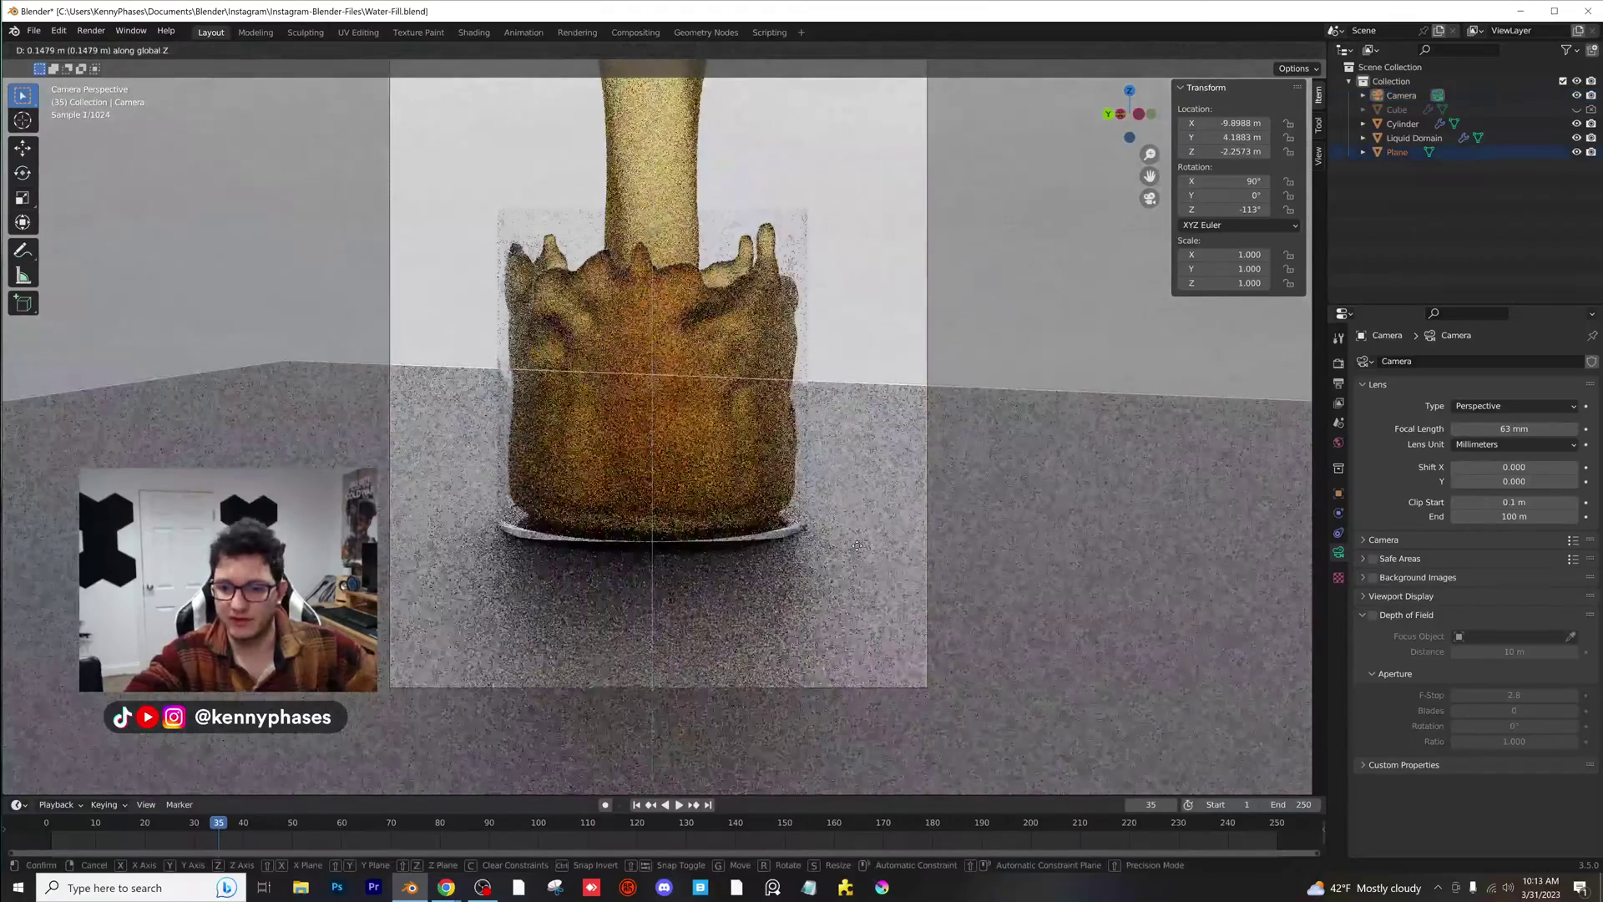
left_click(858, 545)
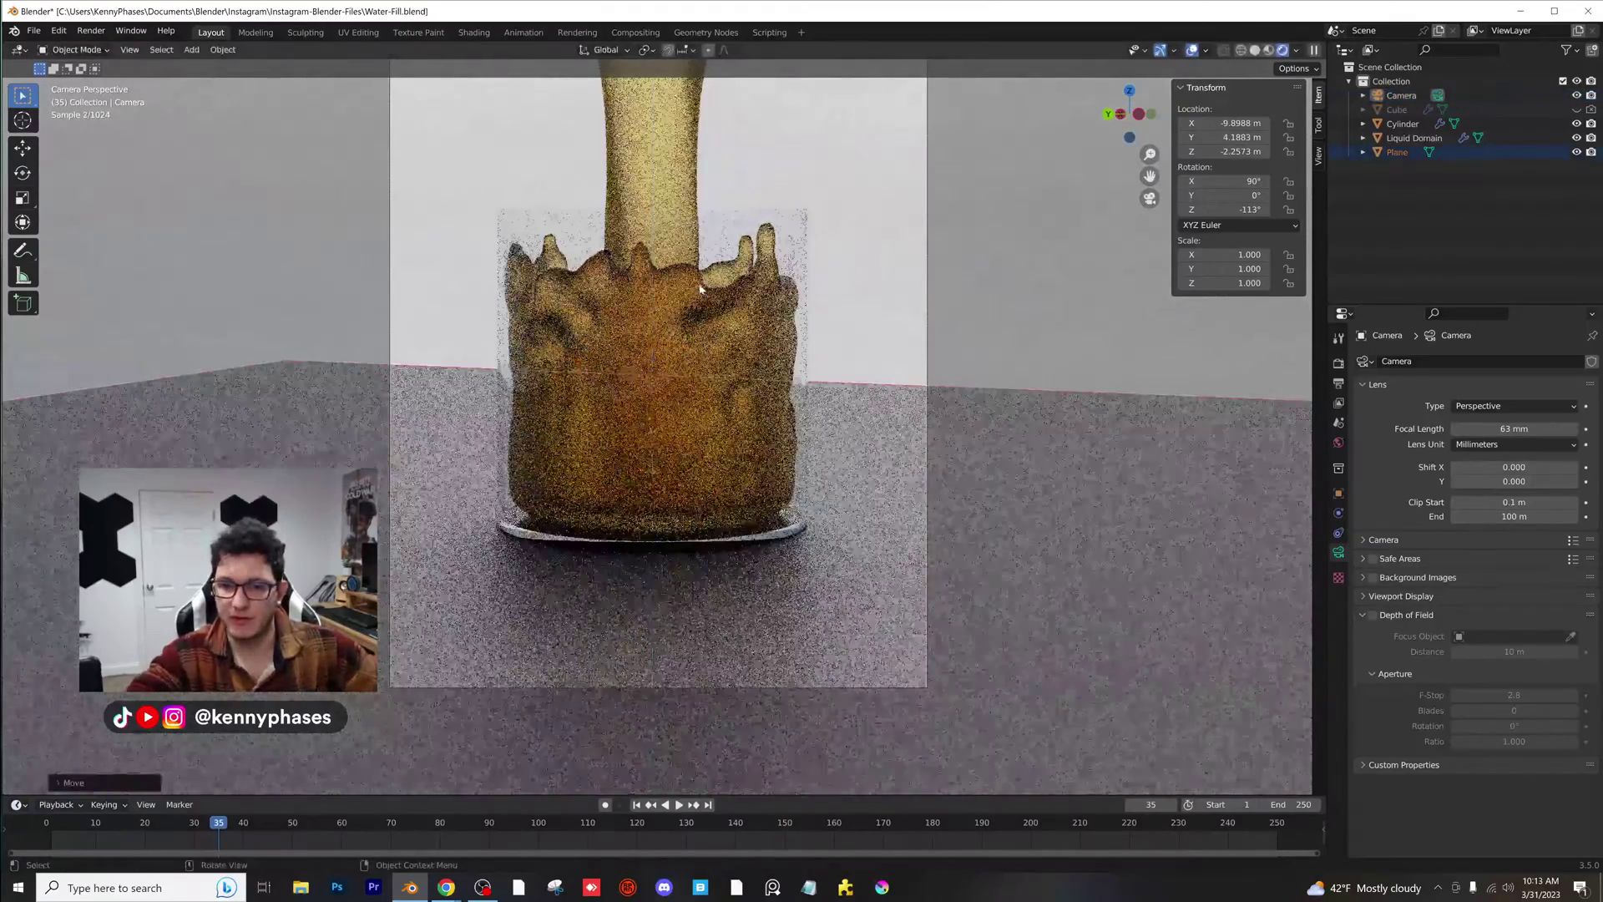
- Select the glass cup, center the camera framing in view and review the pour up to frame 36
left_click(701, 298)
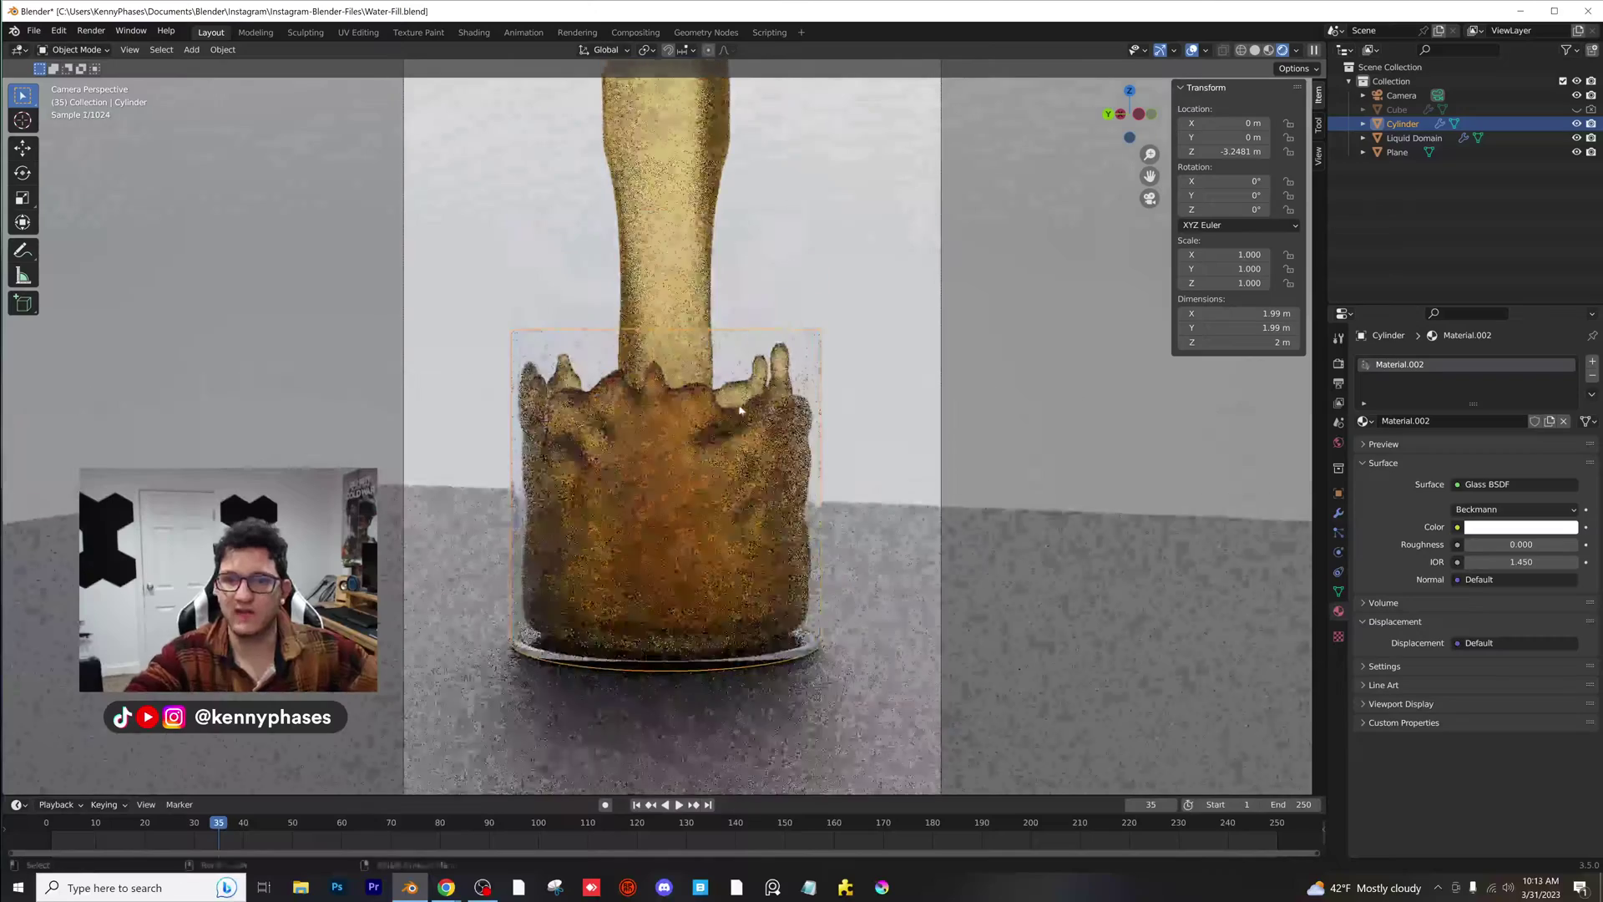
scroll(714, 366, "down", 2)
middle_click_drag(717, 334, 819, 385, "shift")
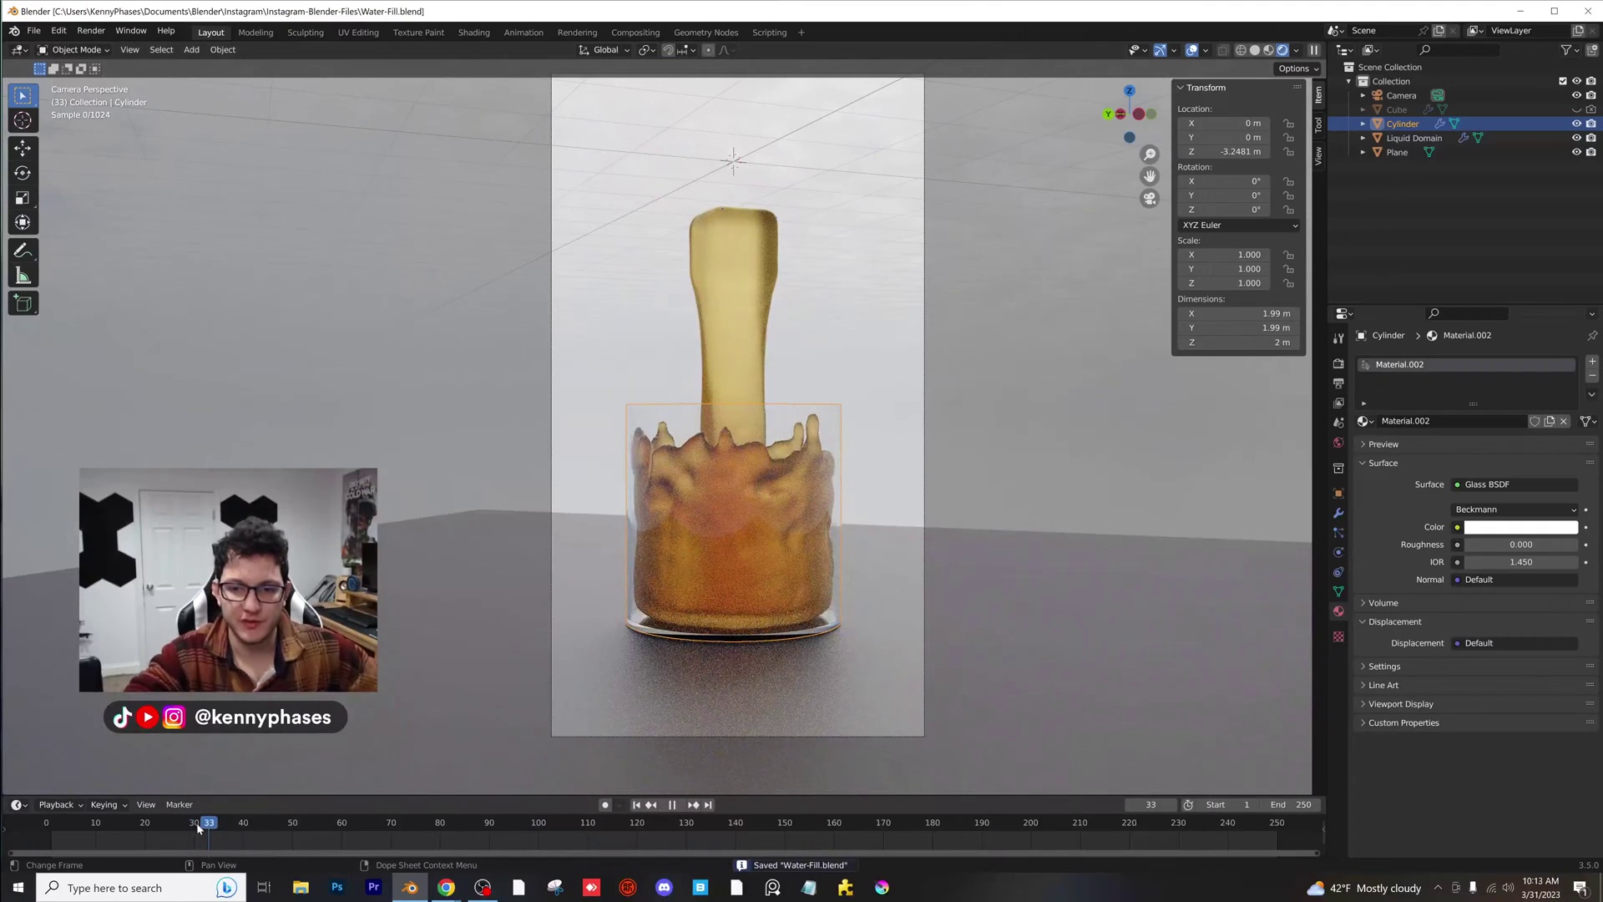
mouse_move(198, 827)
left_mouse_down()
mouse_move(134, 827)
mouse_move(224, 834)
left_mouse_up()
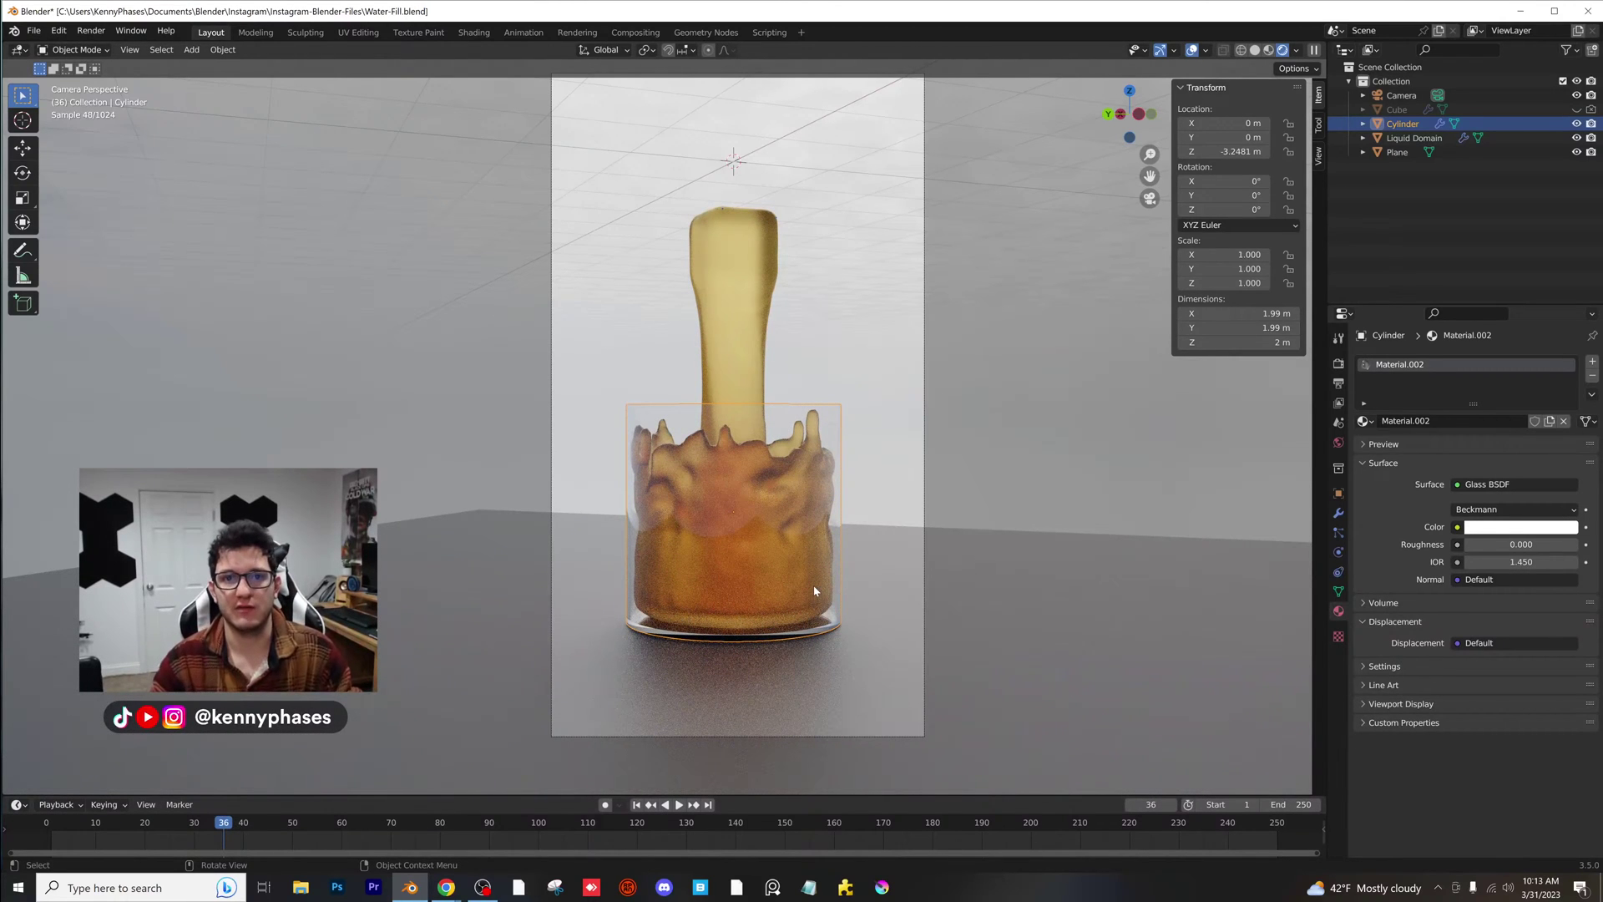
- Switch the viewport to solid shading and show the liquid domain's fluid physics settings
left_click(748, 231)
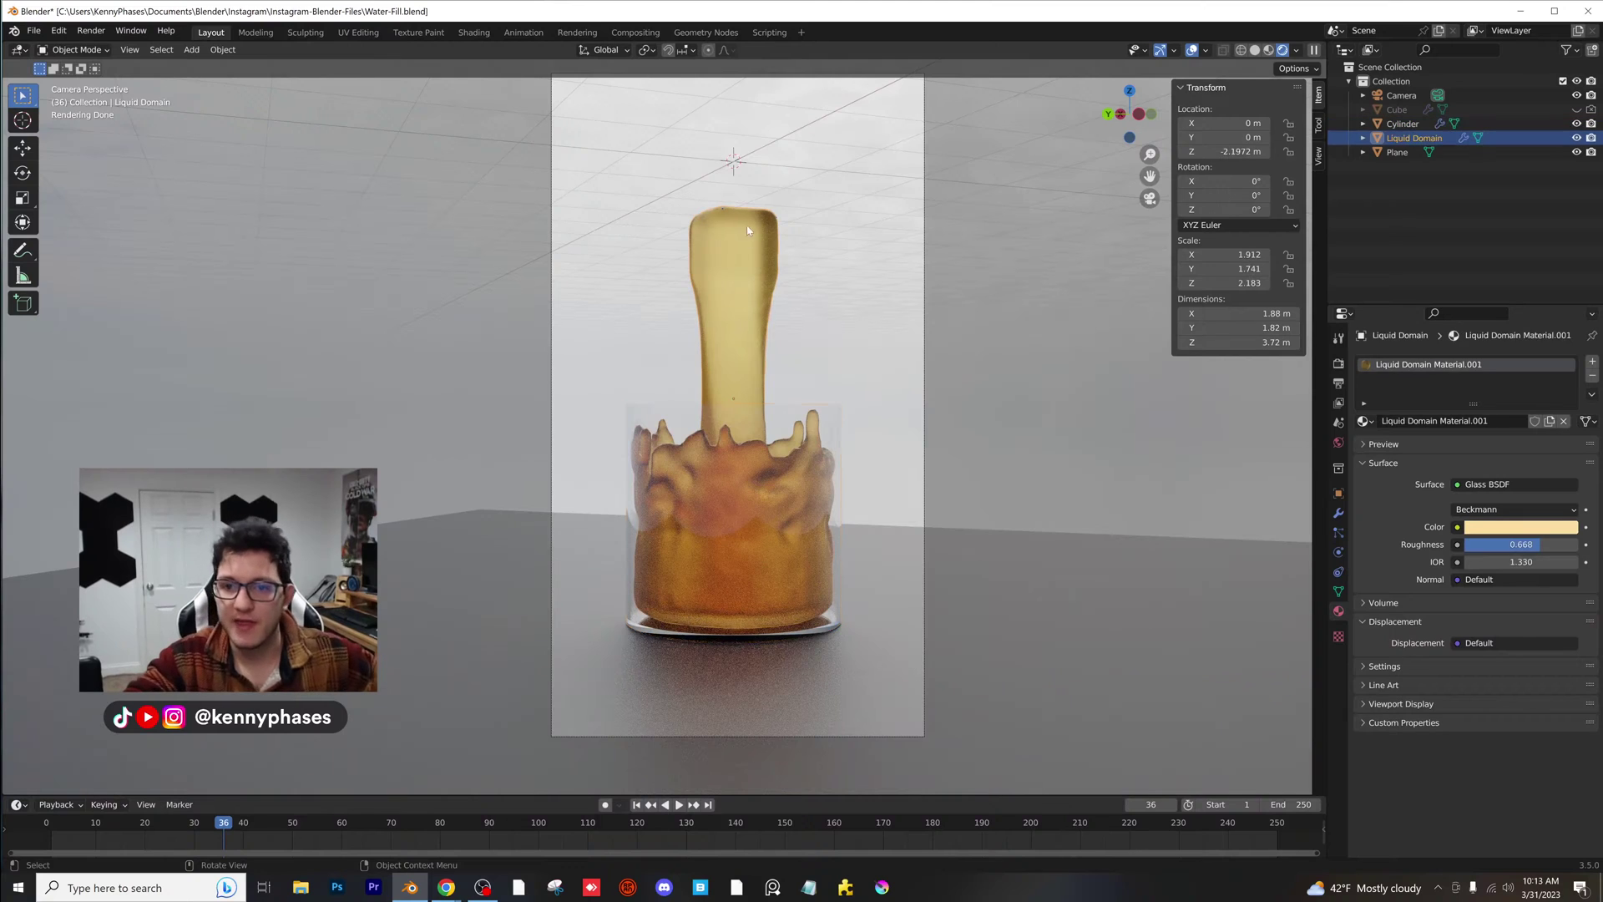
key("z")
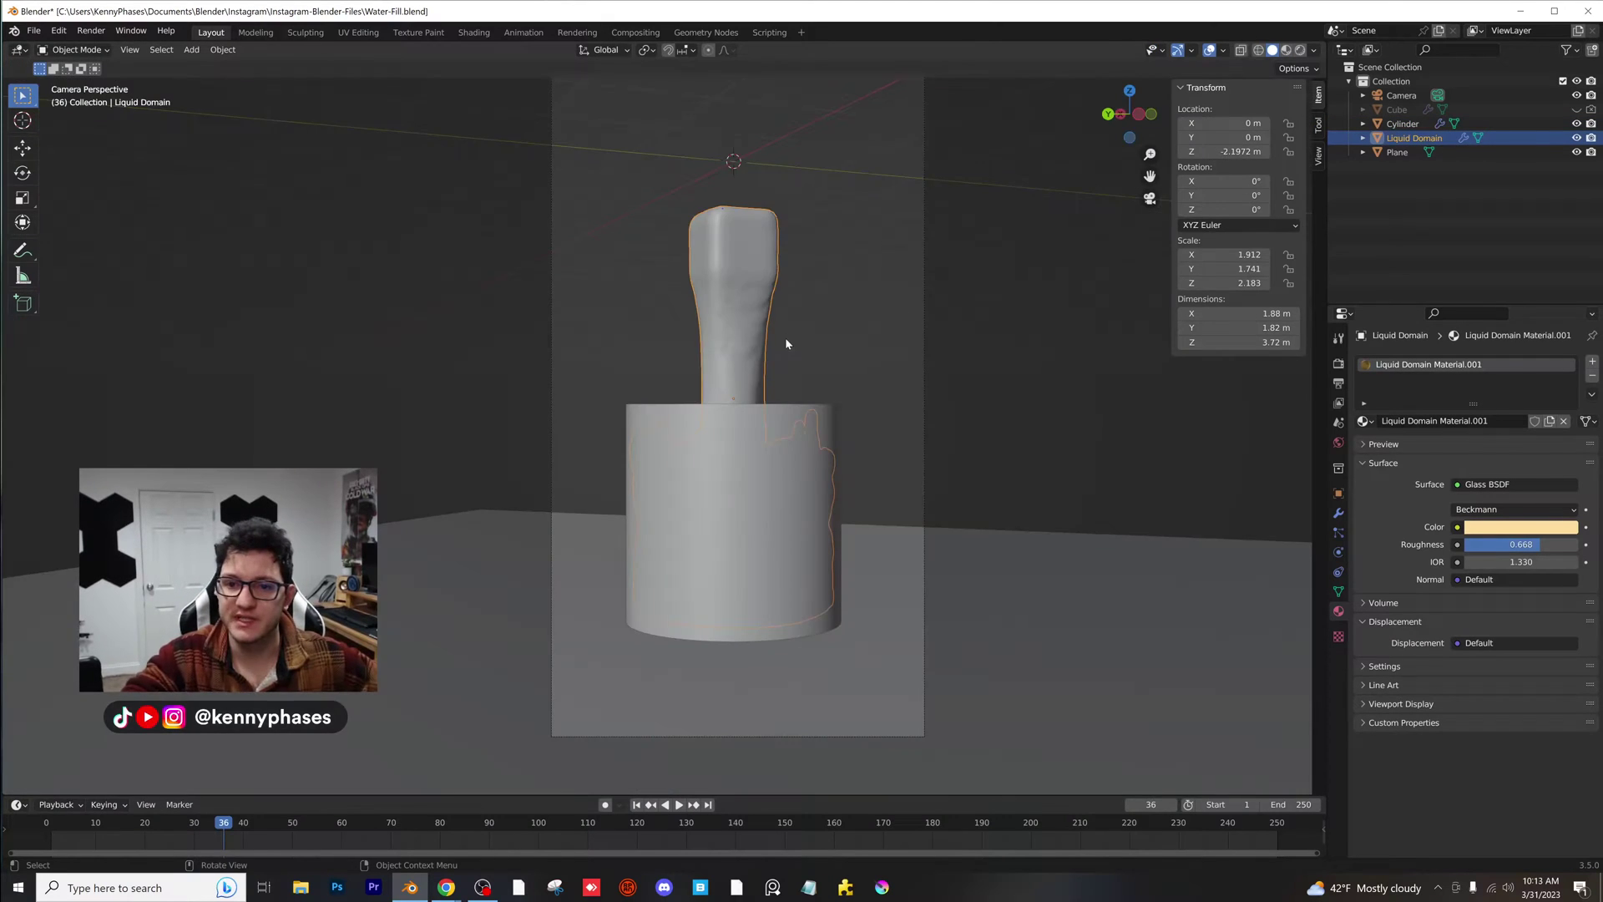
middle_click_drag(785, 337, 729, 507)
scroll(762, 386, "up", 3)
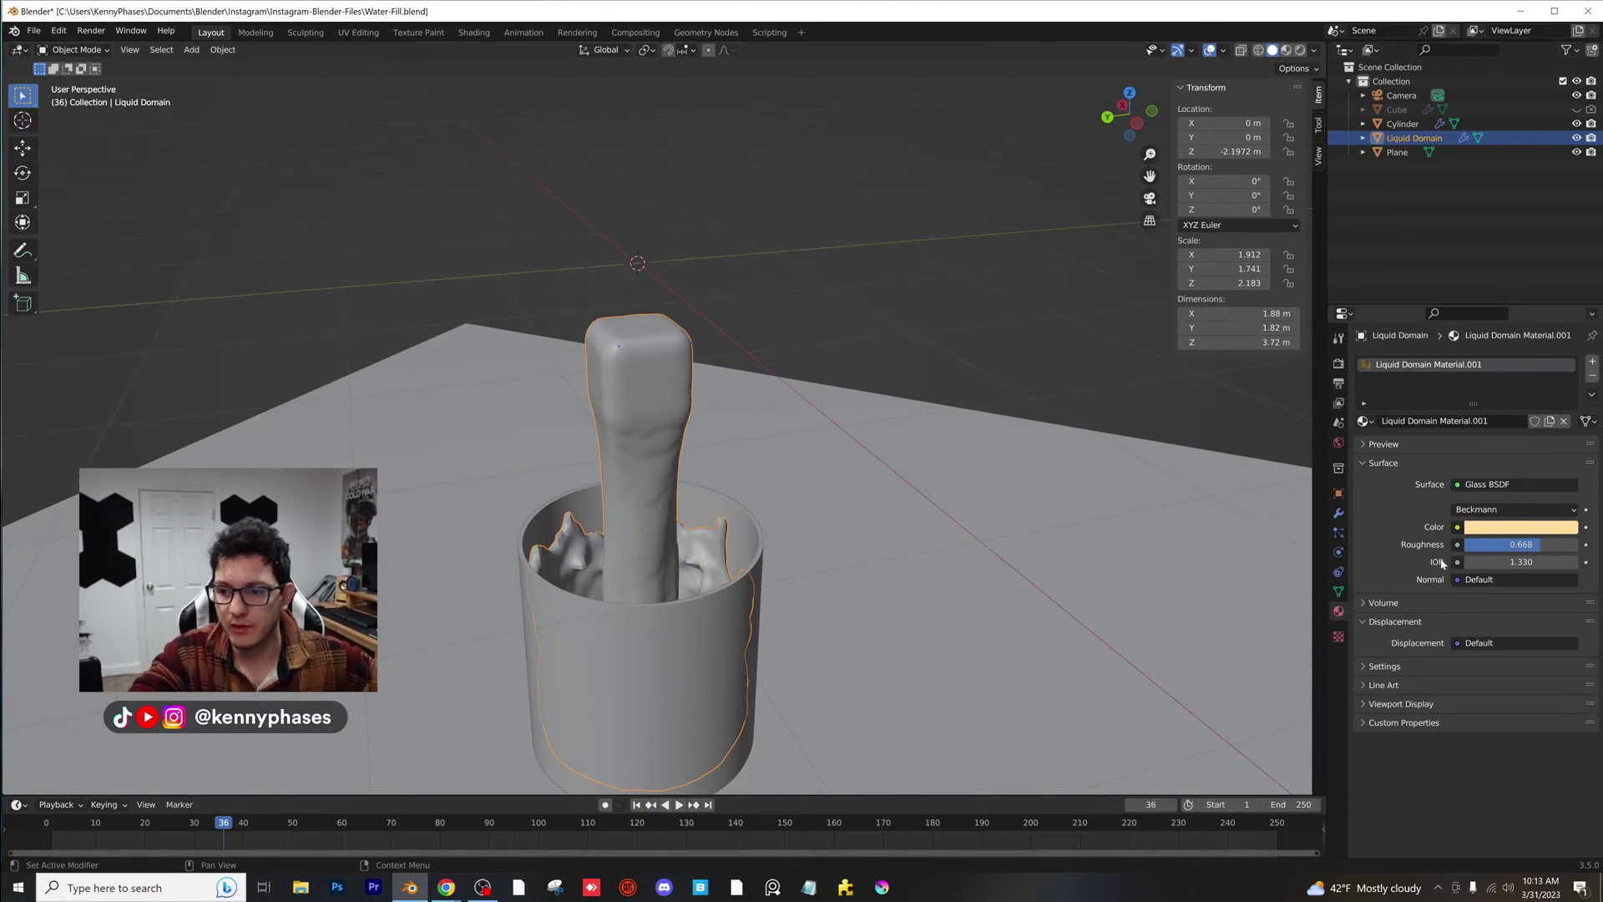
left_click(1338, 533)
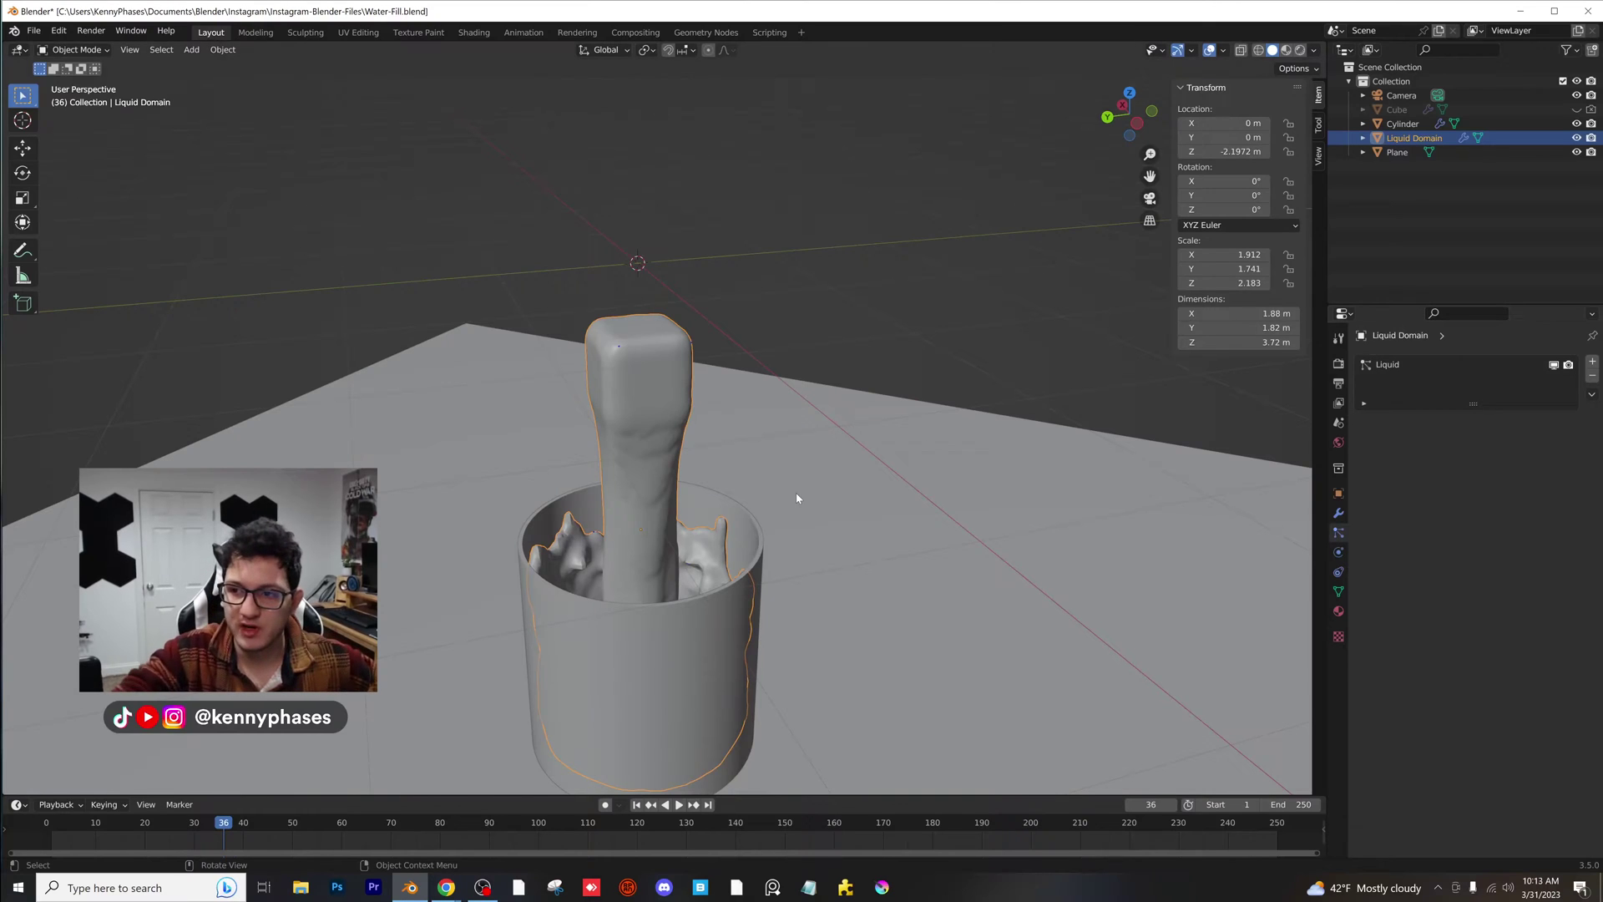
left_click(1340, 553)
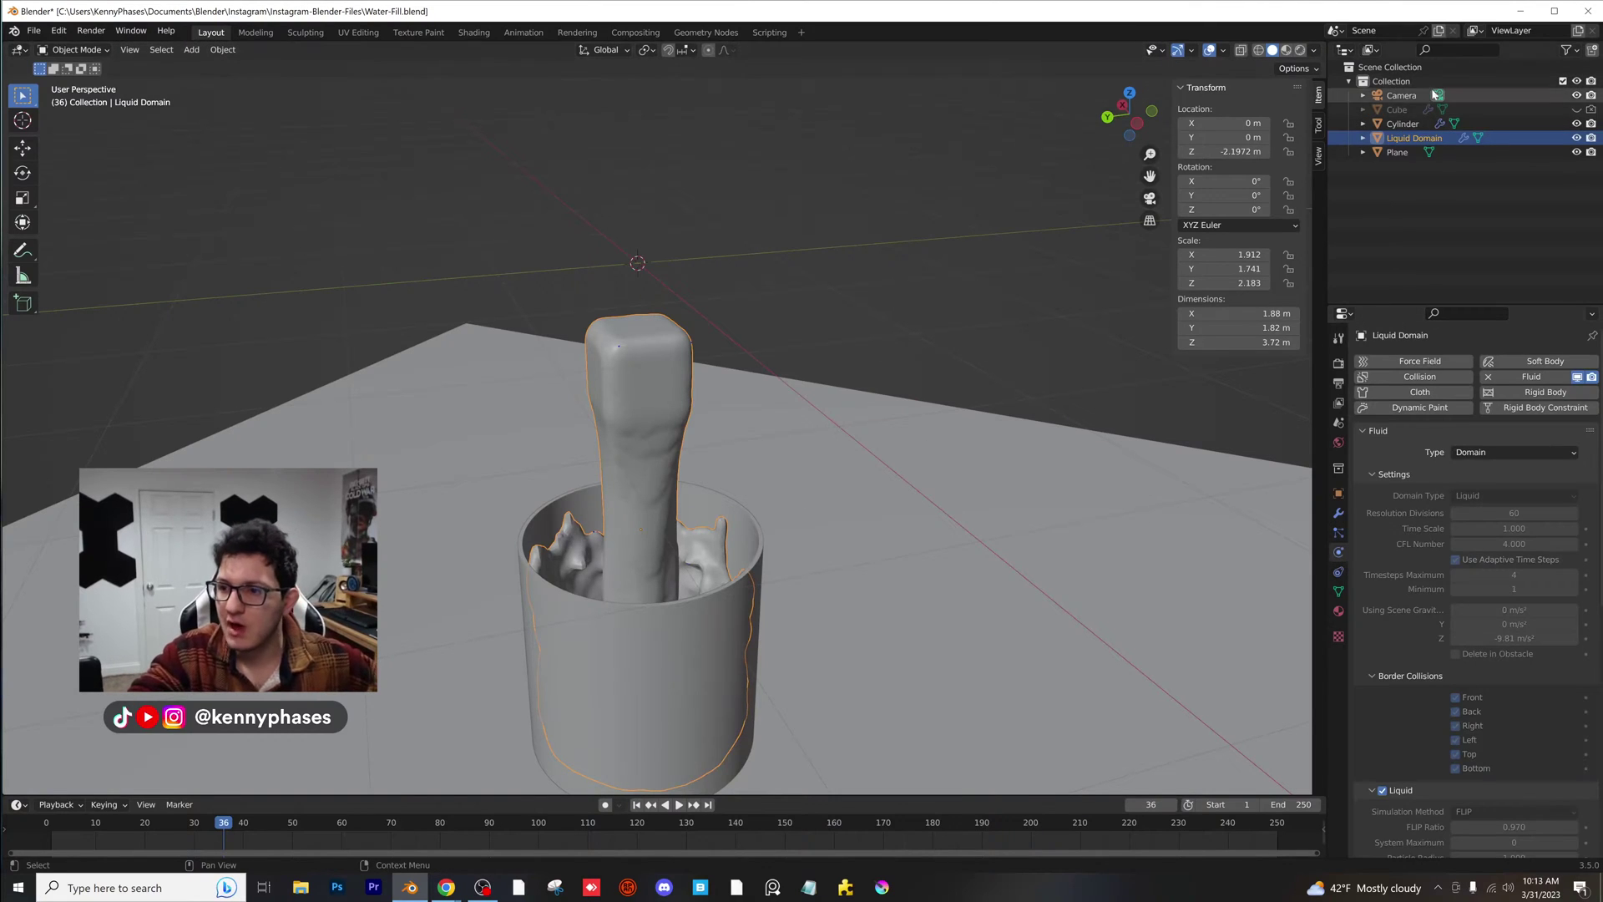
- Unhide the inflow cube and examine it and its fluid flow settings at the top of the stream
left_click(1412, 109)
left_click(1576, 109)
left_click(1478, 111)
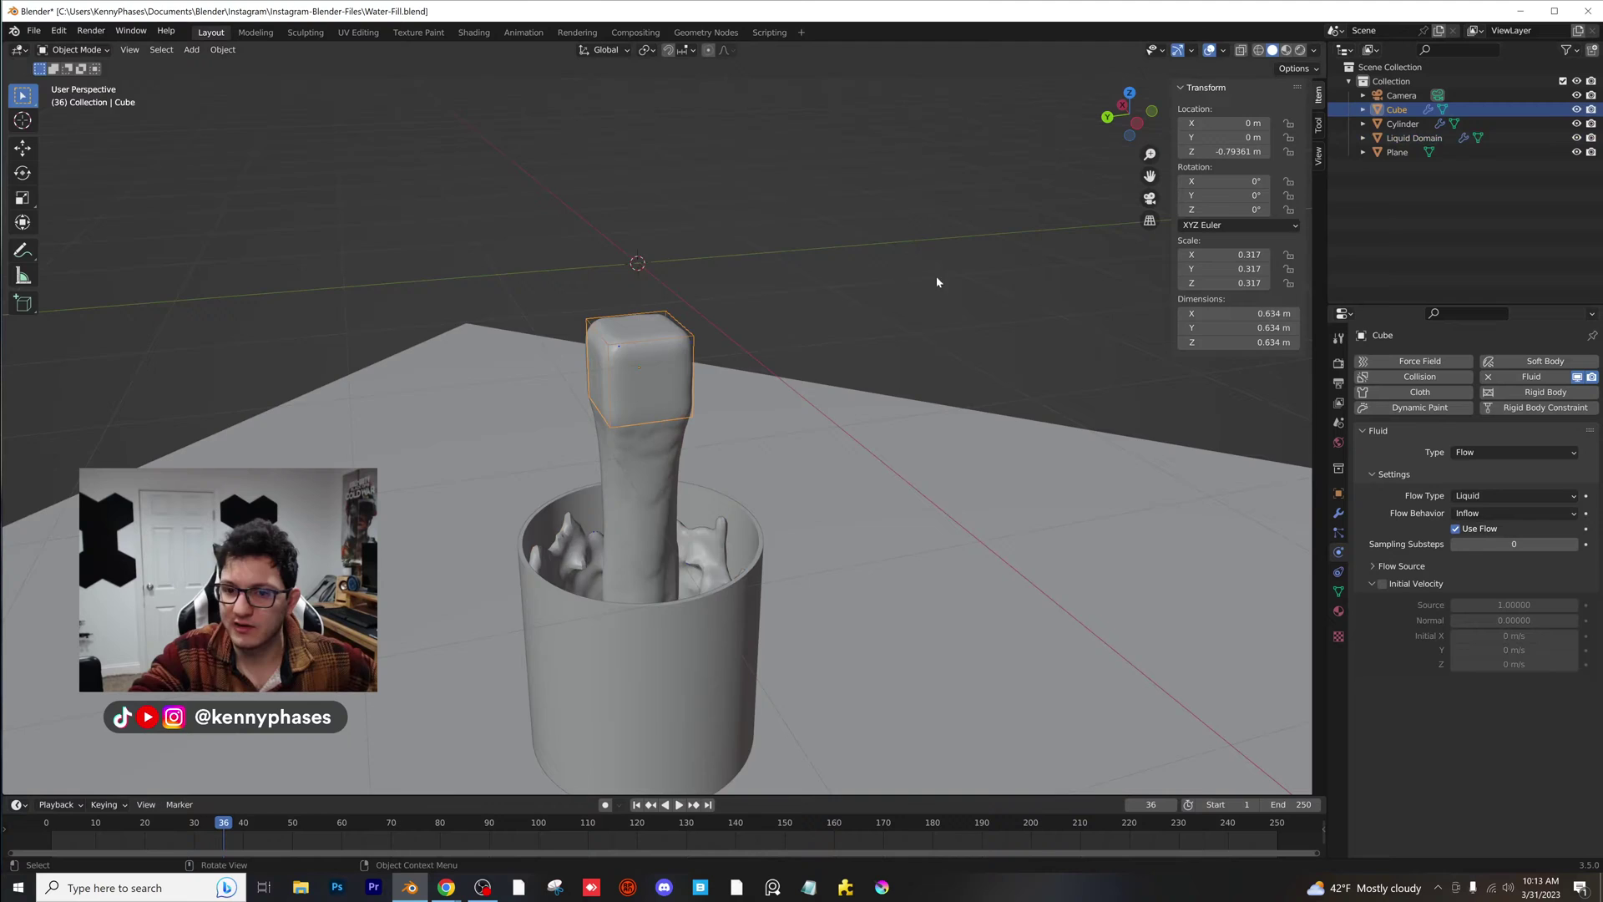
scroll(802, 297, "up", 4)
middle_click_drag(675, 279, 762, 314, "shift")
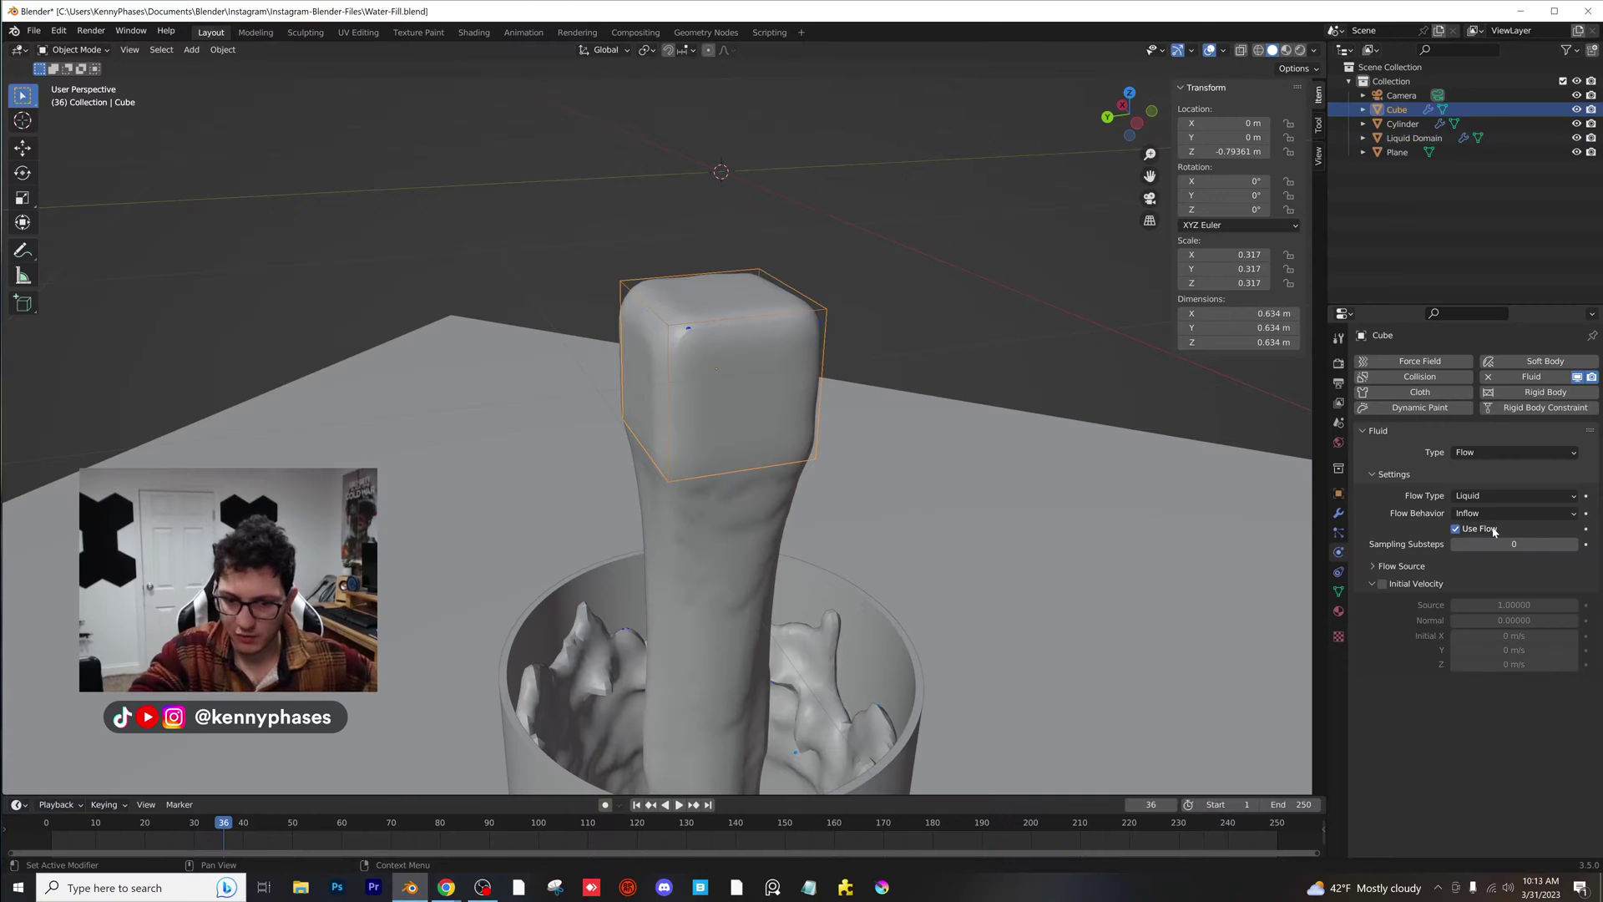
scroll(1244, 529, "down", 2)
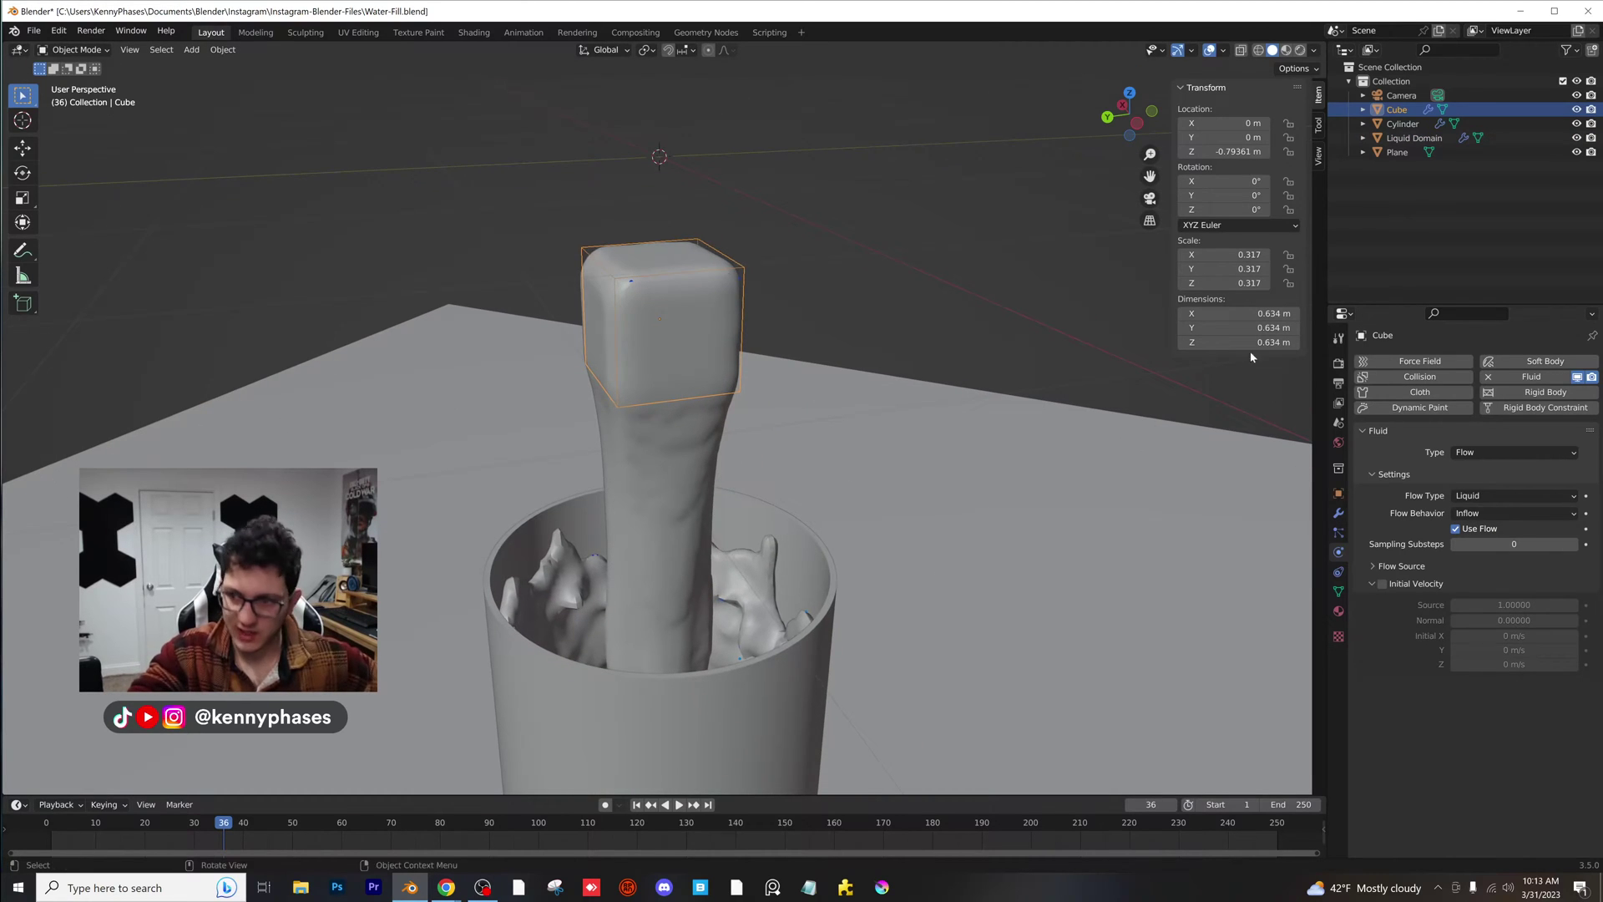
- Free all baked fluid data of the liquid domain
left_click(1437, 142)
scroll(1435, 674, "down", 15)
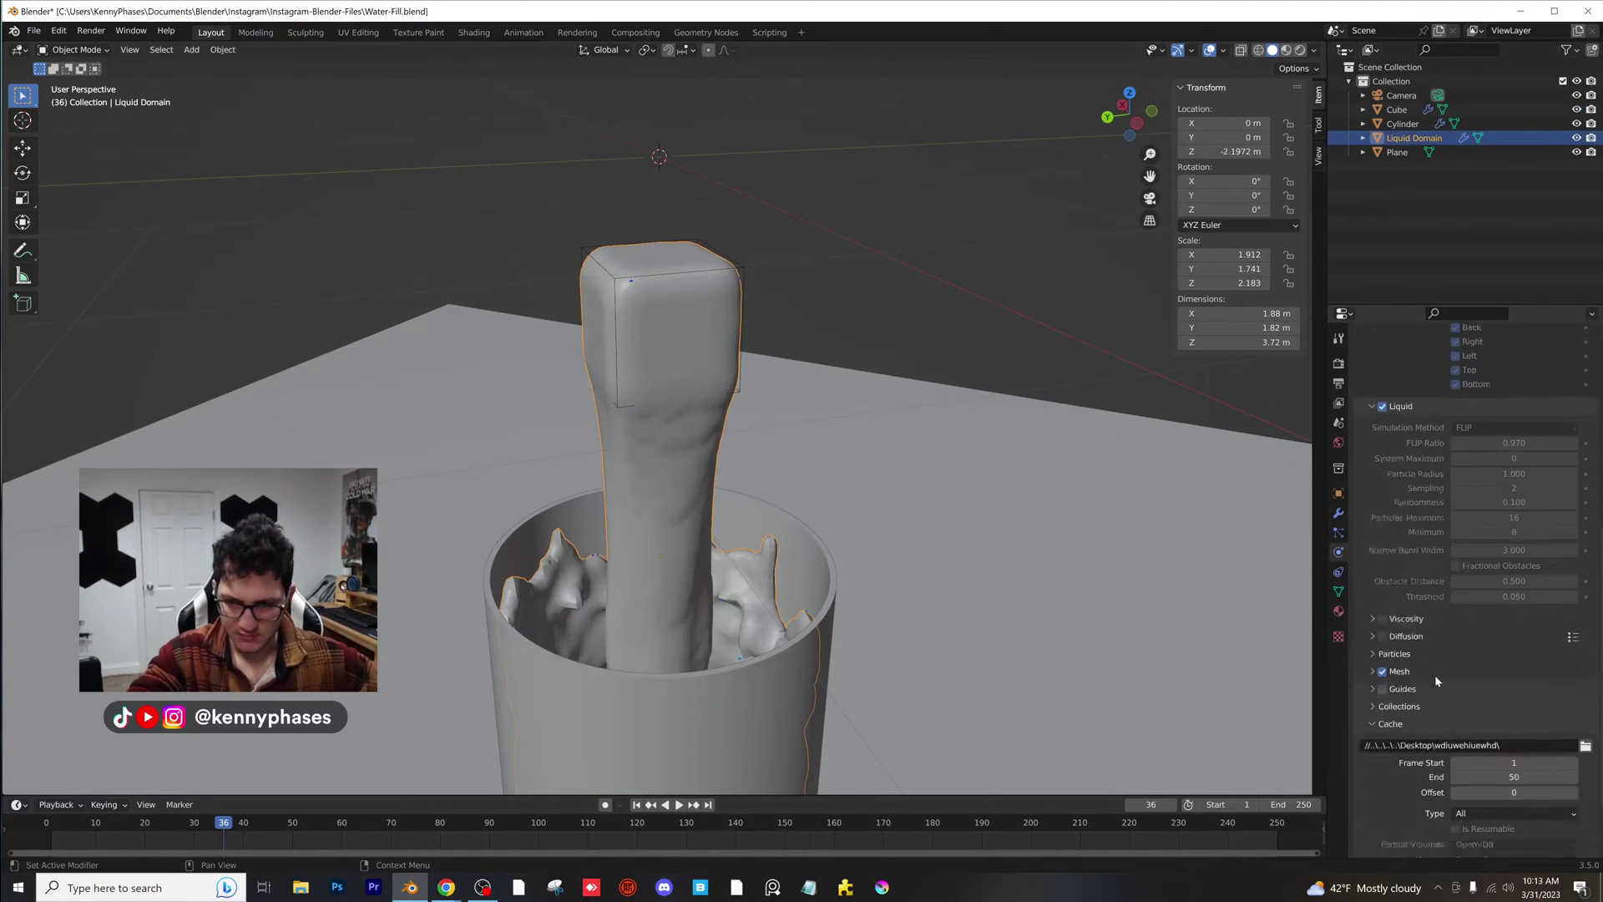
left_click(1495, 791)
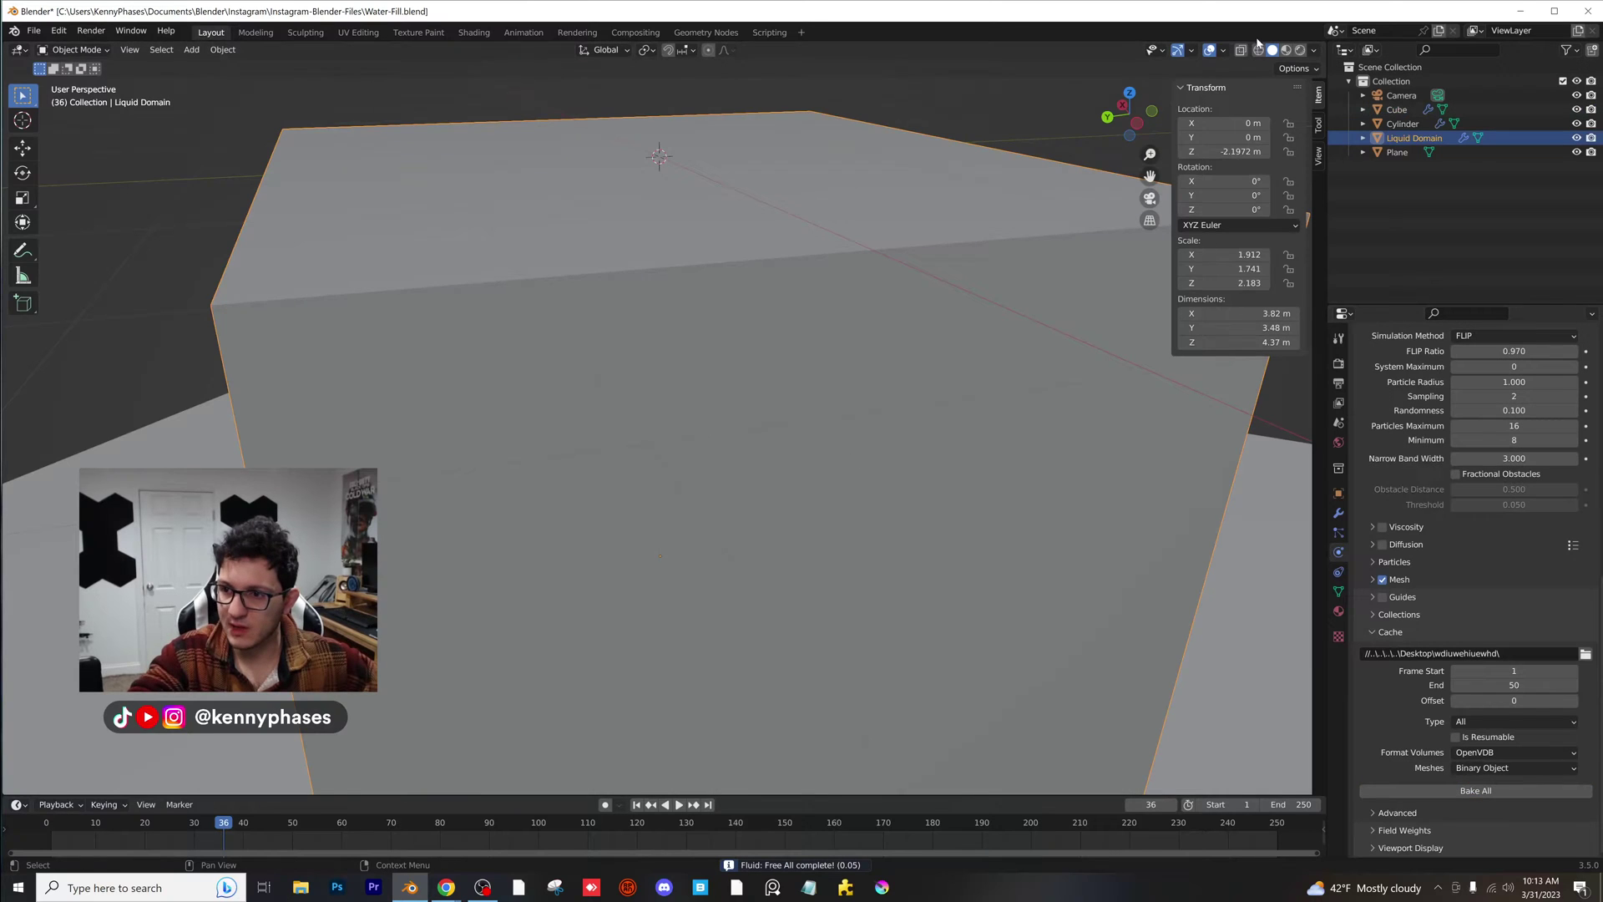
- With X-ray enabled, select the inflow cube and keyframe its Use Flow setting to switch off at frame 41
left_click(1242, 50)
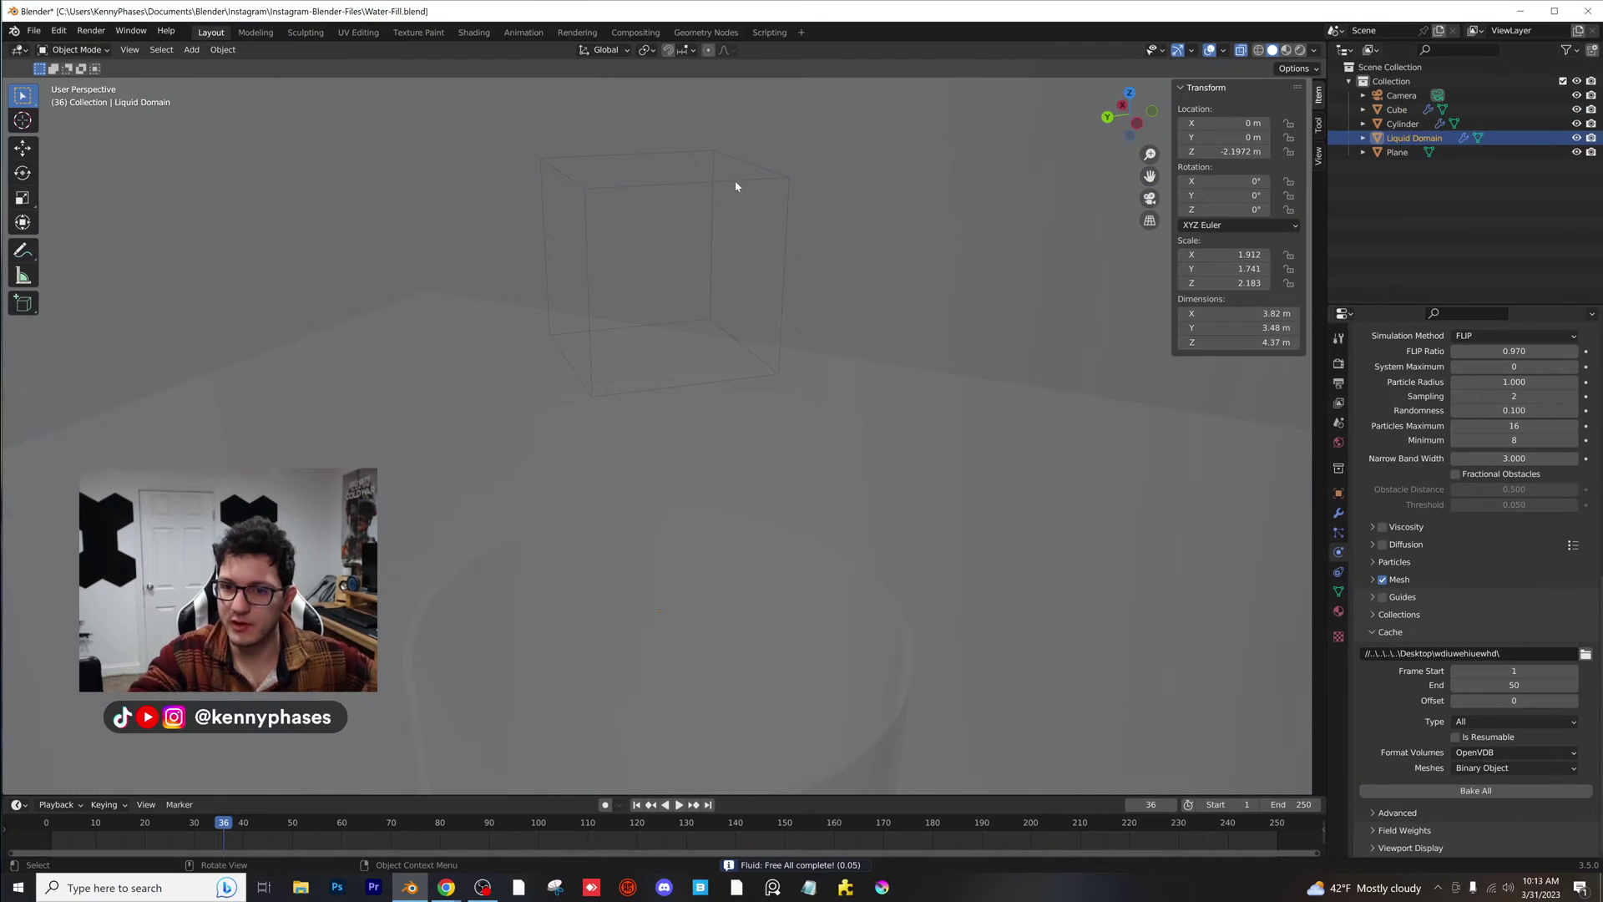
left_click(735, 180)
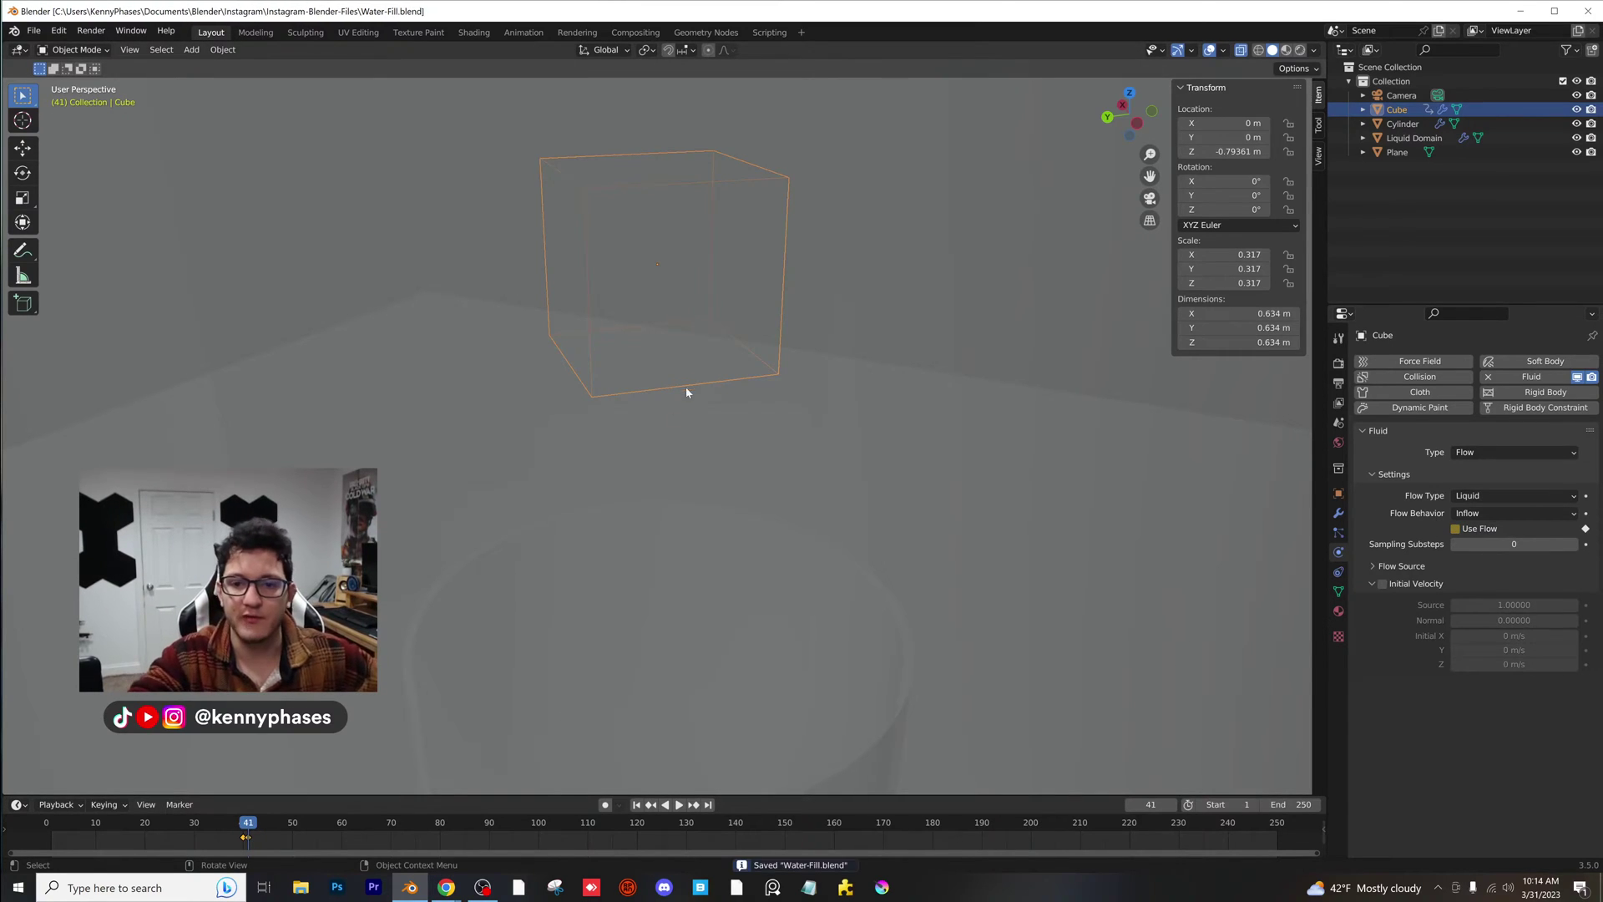
- Select the liquid domain and bake all of its fluid simulation for frames 1 to 50
scroll(654, 453, "down", 6)
left_click(851, 299)
scroll(1486, 791, "down", 10)
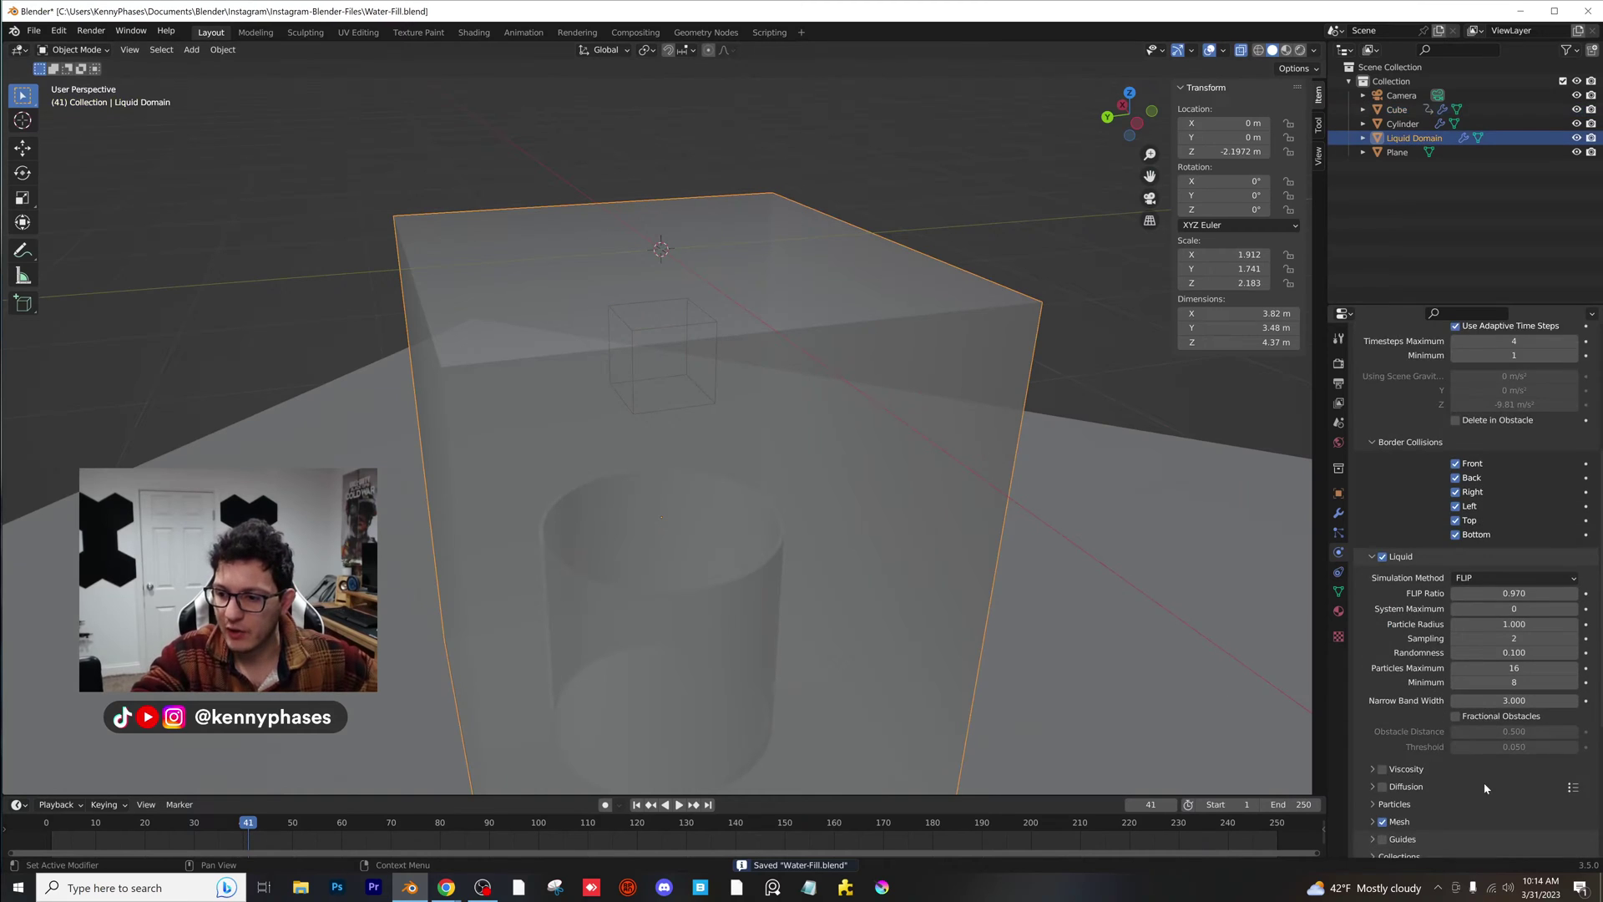
left_click(1476, 815)
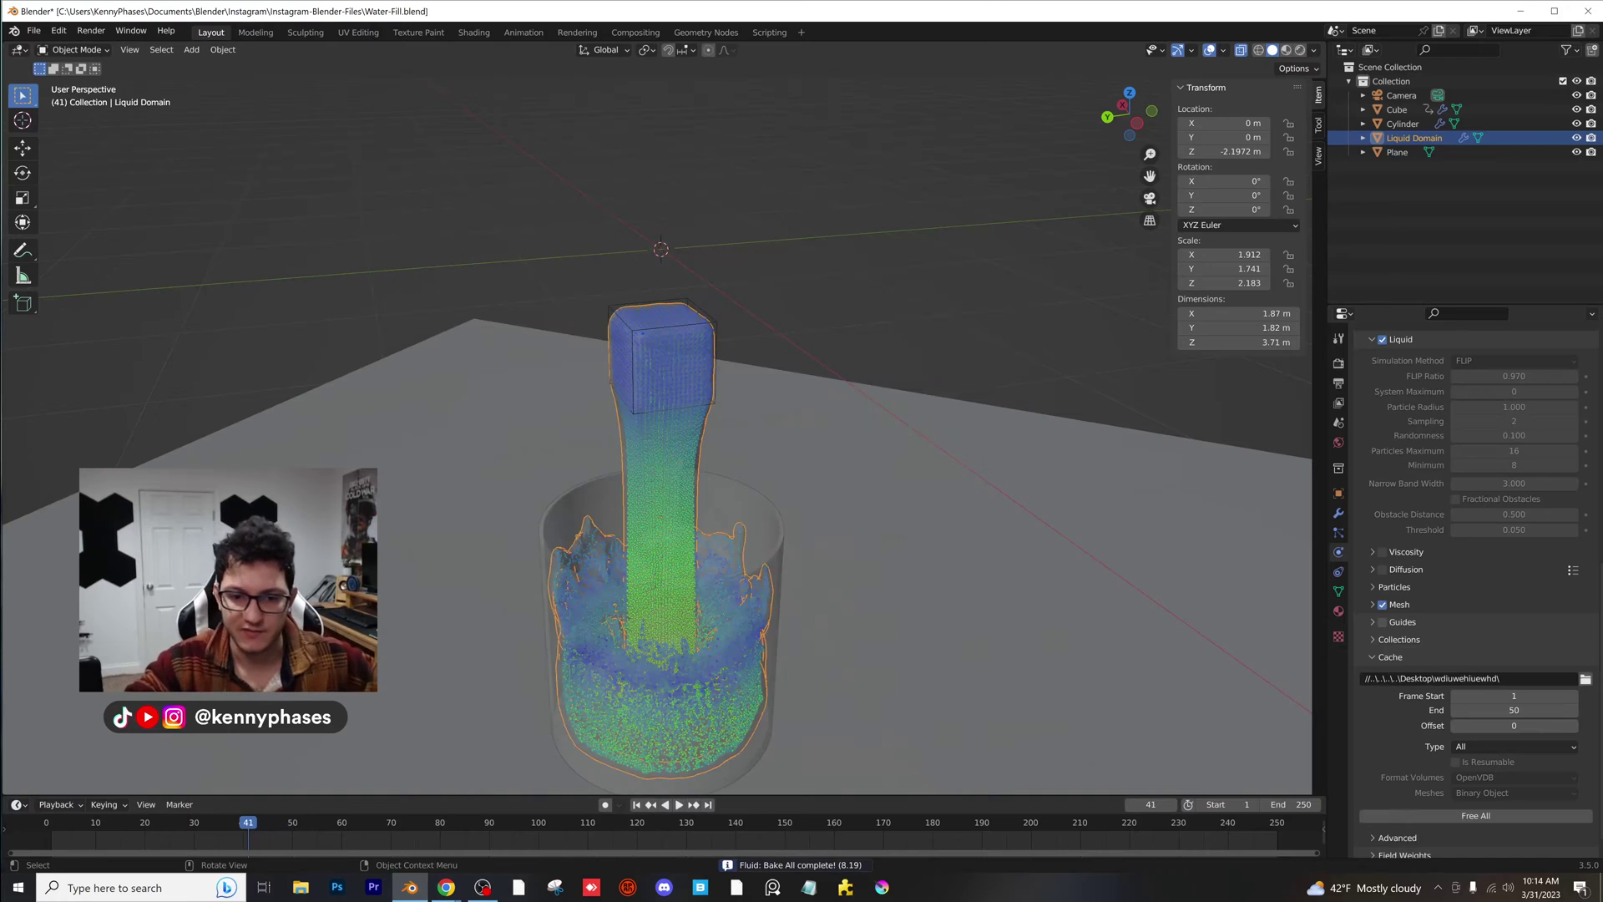
- Step through the rebaked frames between 41 and 51 to check how the pouring stream cuts off above the cup
left_click(256, 828)
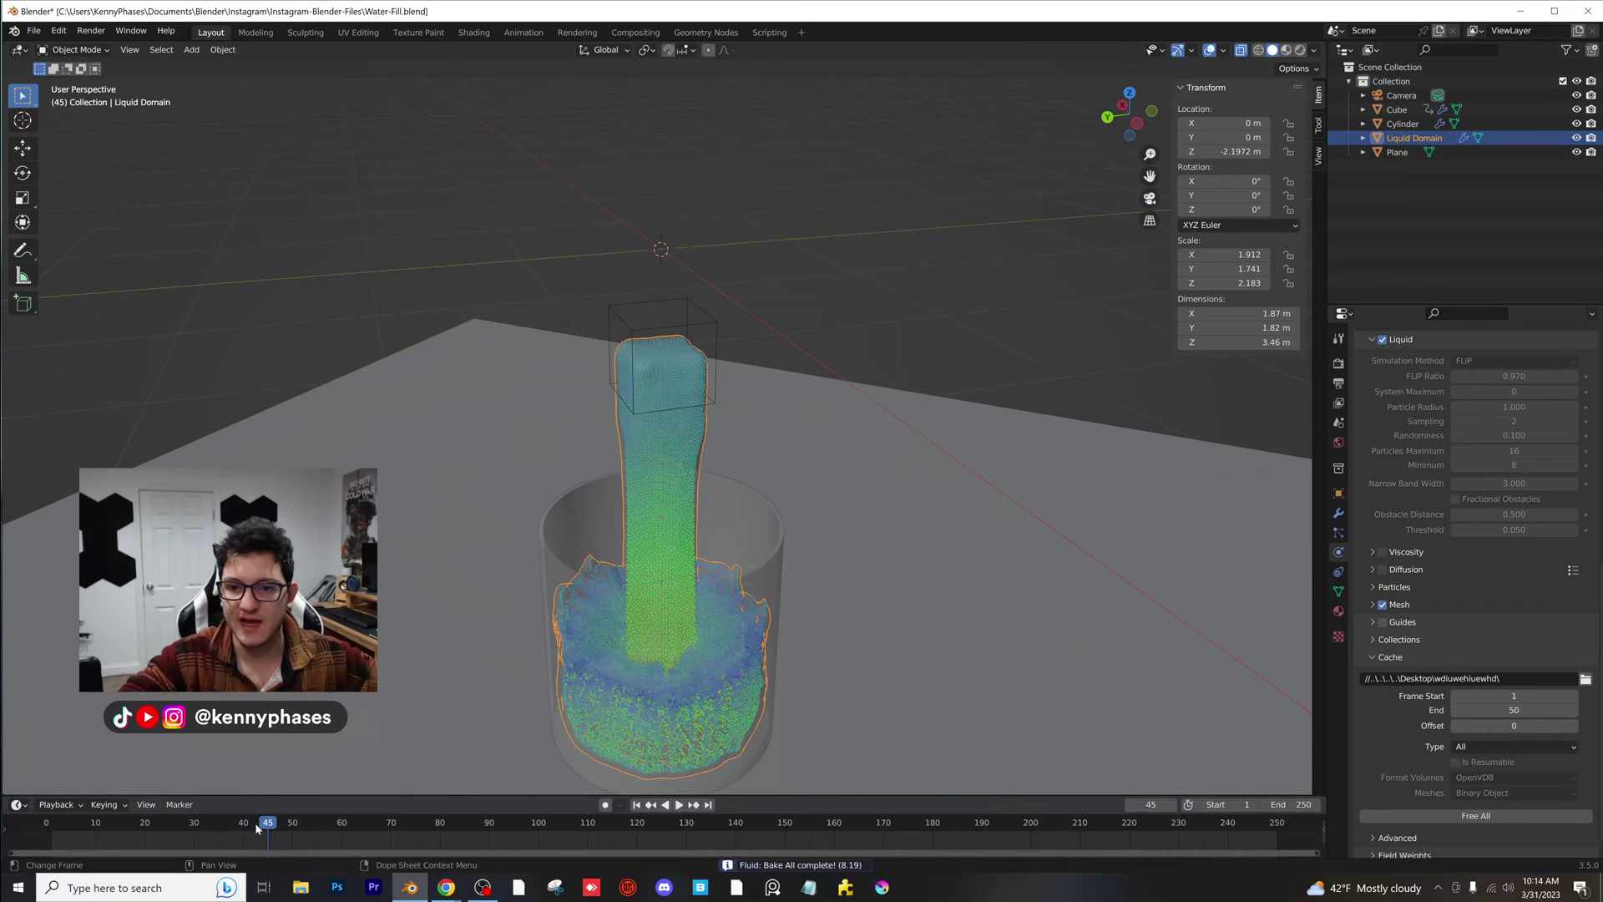
key("Left")
key("Left")
key("Left")
key("Left")
key("Left")
key("Left")
key("Left")
key("Left")
key("Left")
key("Left")
key("Left")
key("Left")
key("Left")
key("Left")
key("Left")
key("Left")
key("Left")
key("Left")
key("Left")
key("Left")
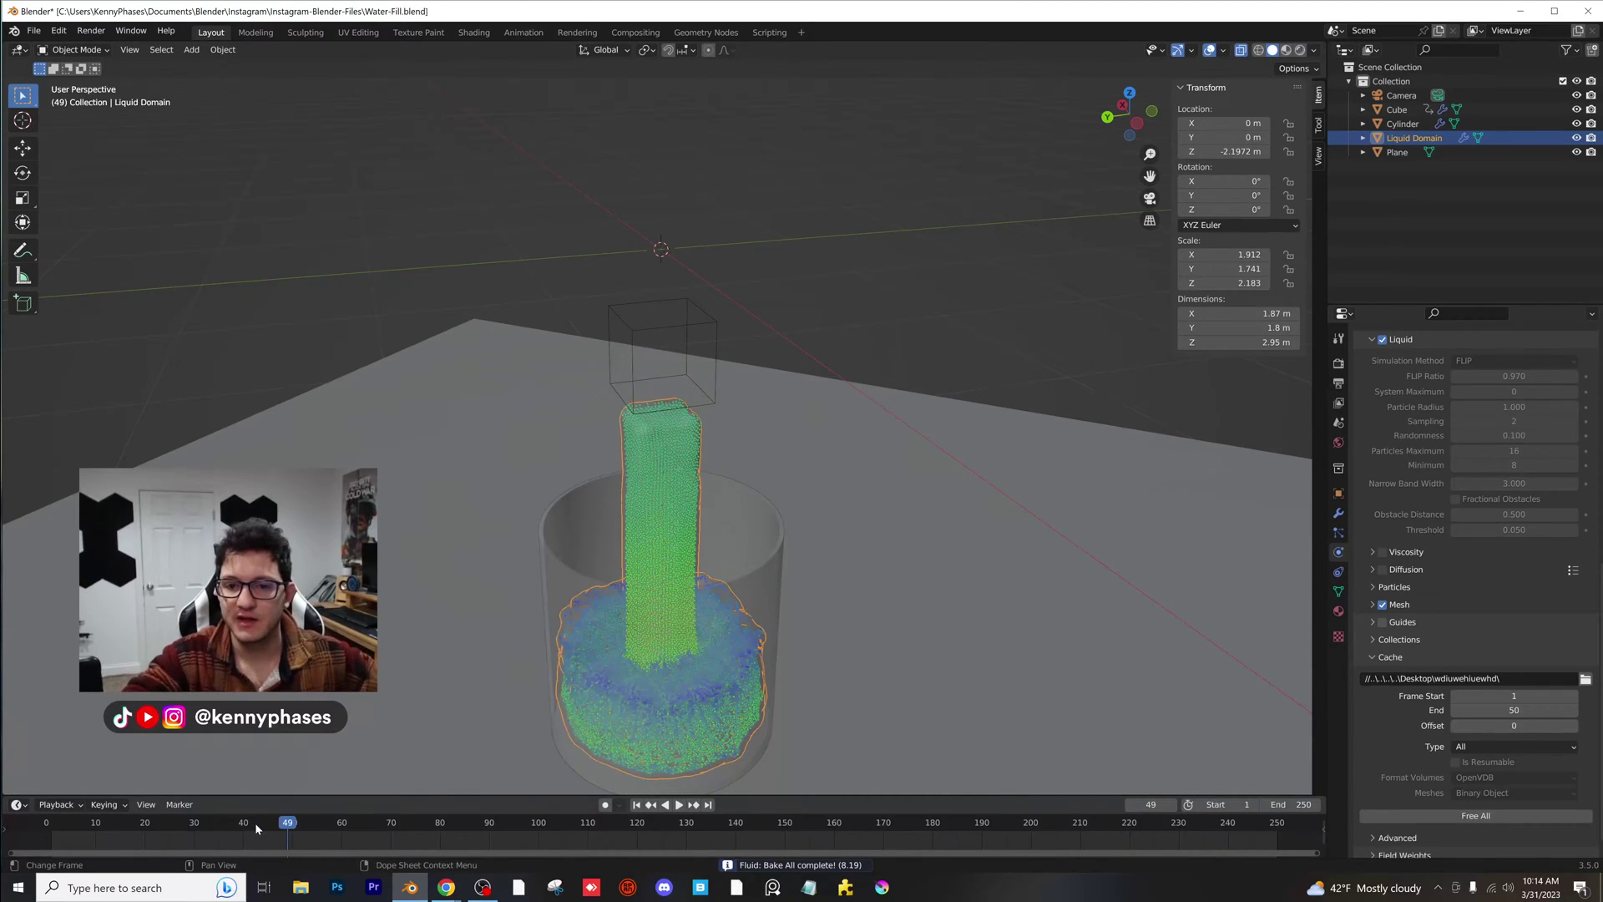
key("space")
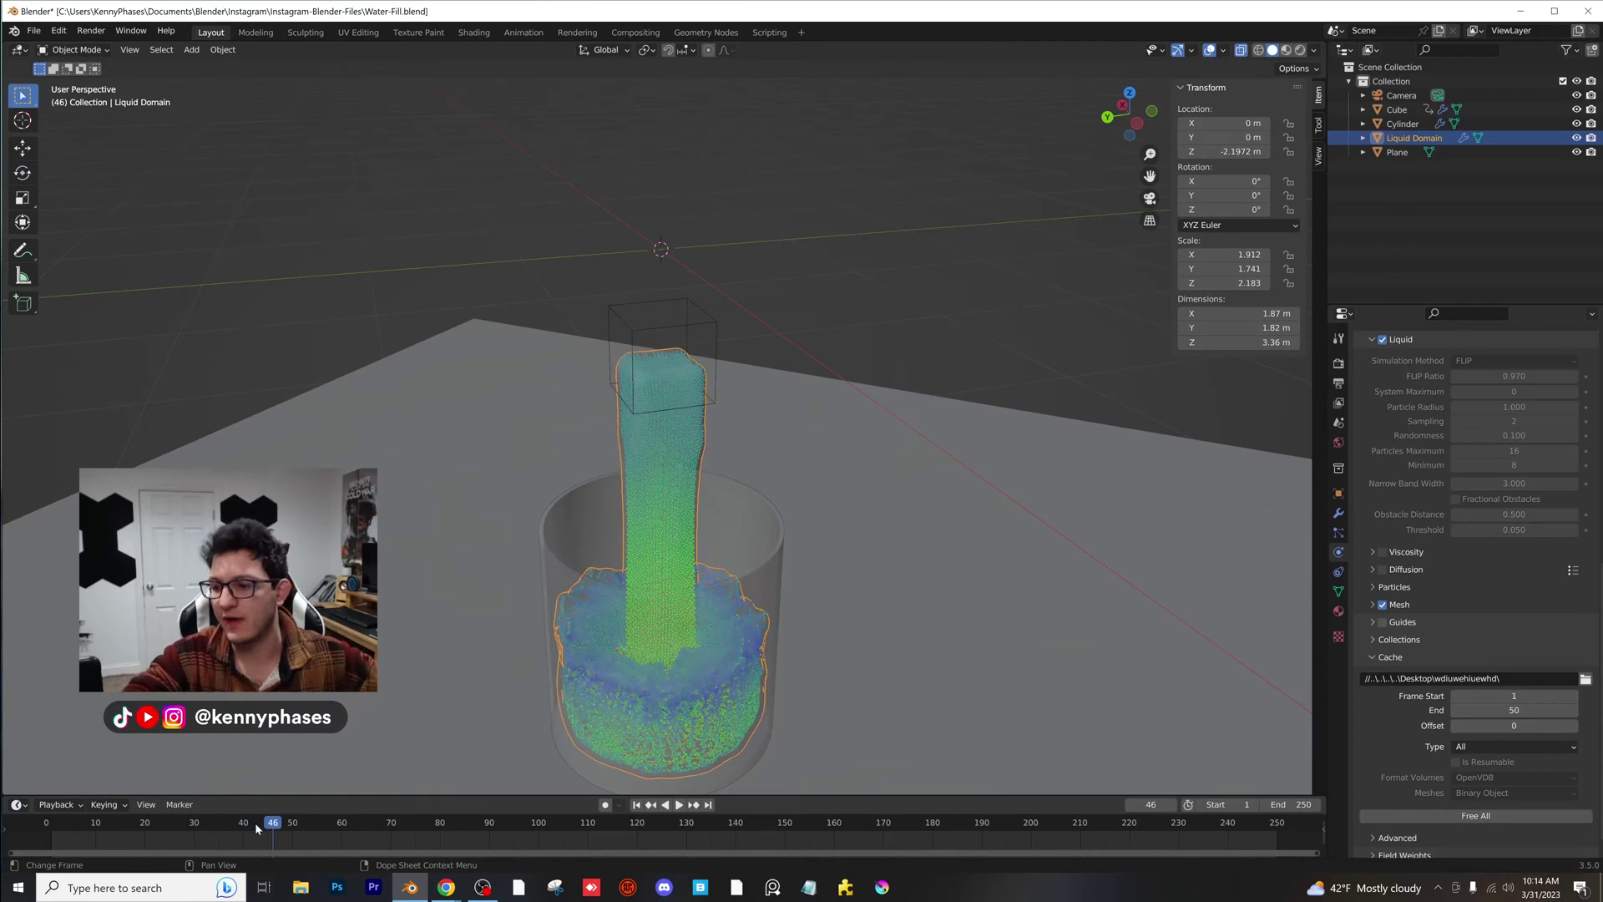
scroll(796, 483, "up", 5)
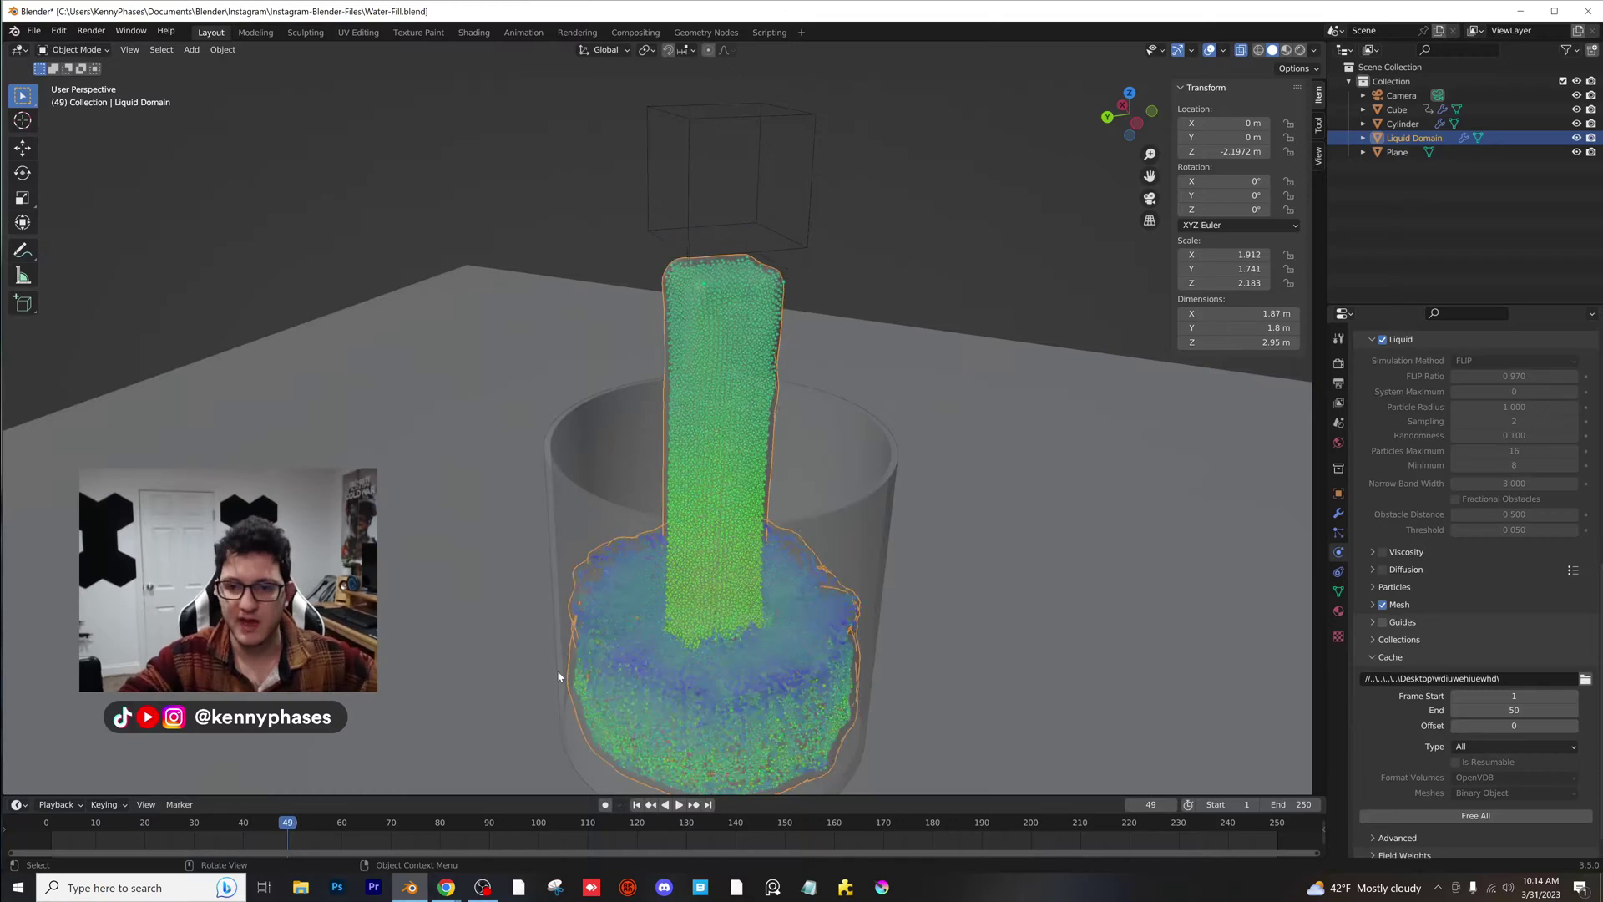
key("Left")
key("Right")
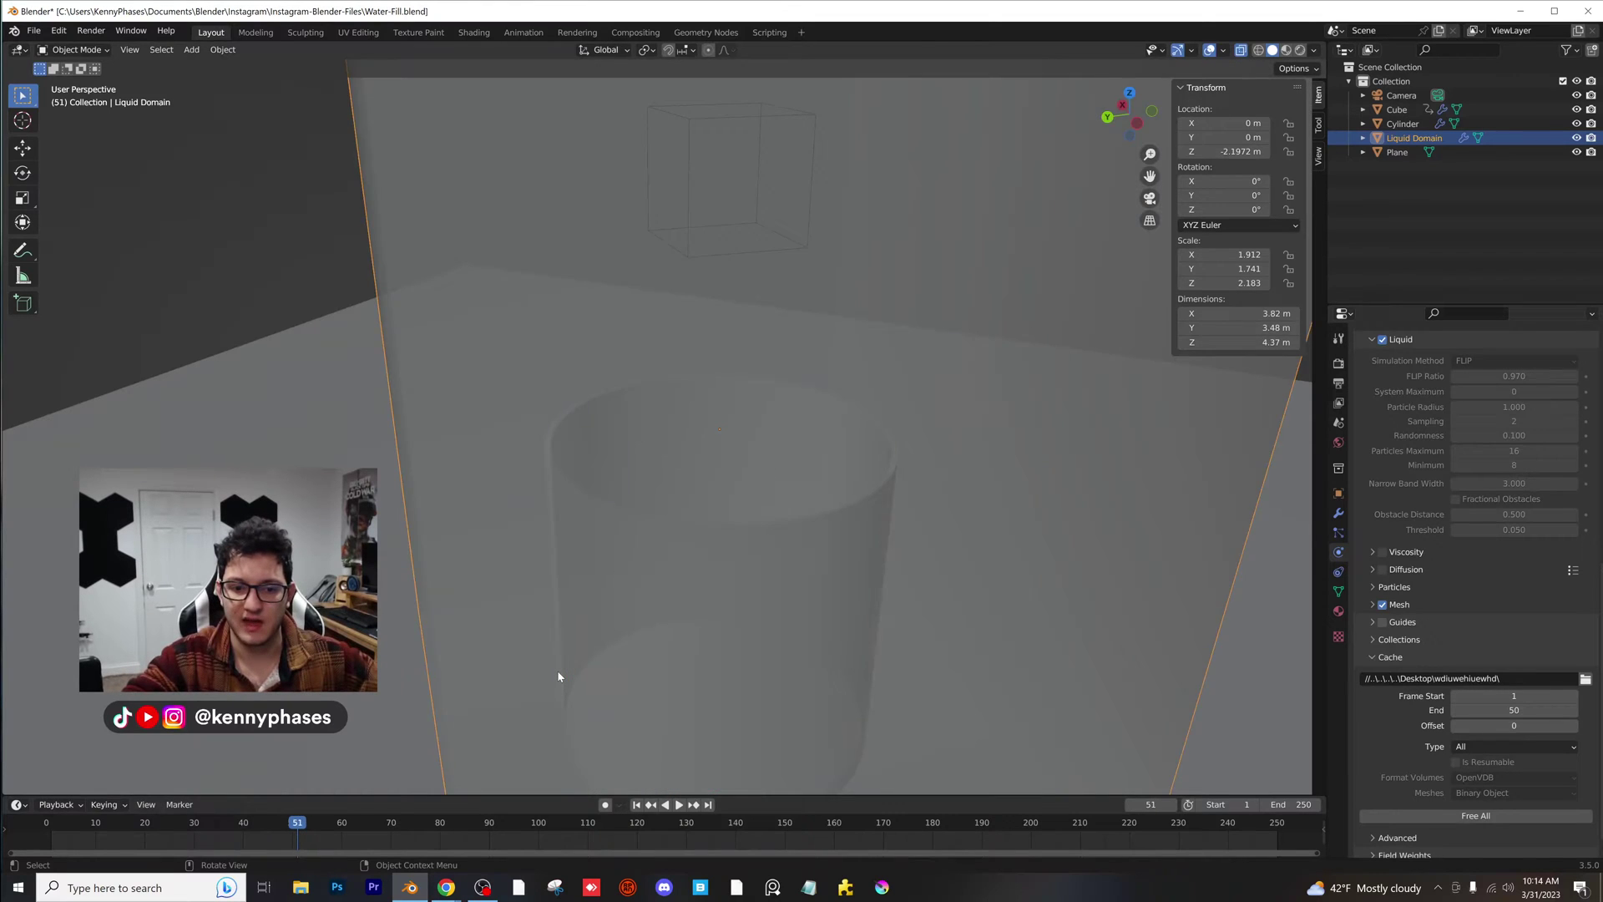
- Go back from frame 51 to 47 and forward to 49 to examine the falling tail of the liquid stream
key("Left")
key("Right")
key("Left")
key("Left")
key("Left")
key("Left")
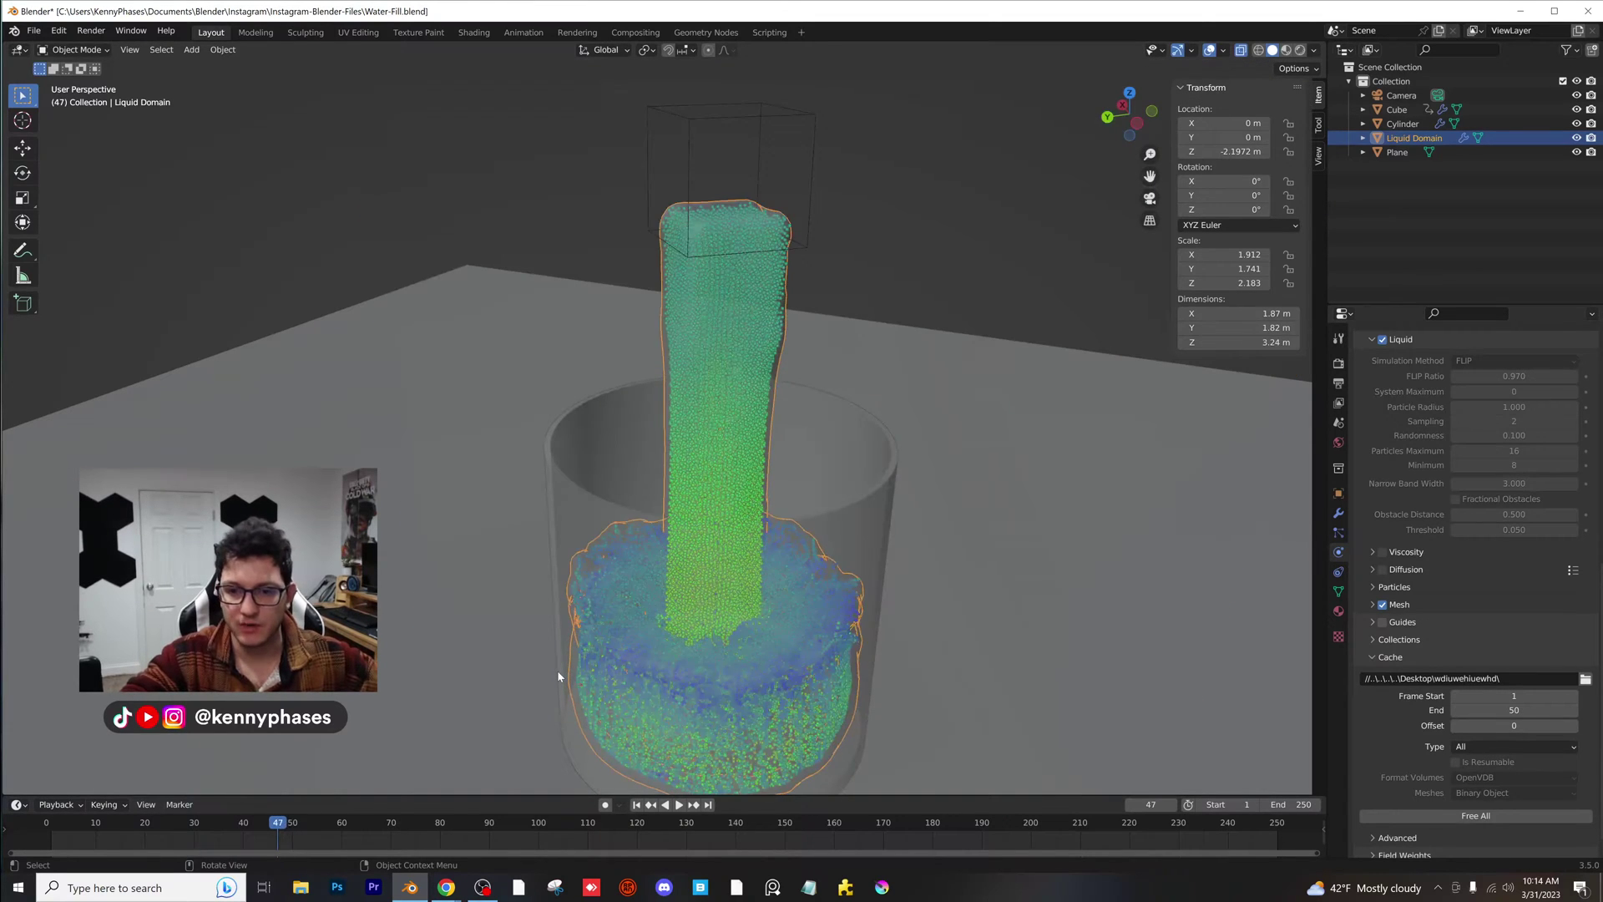
key("Right")
key("Right")
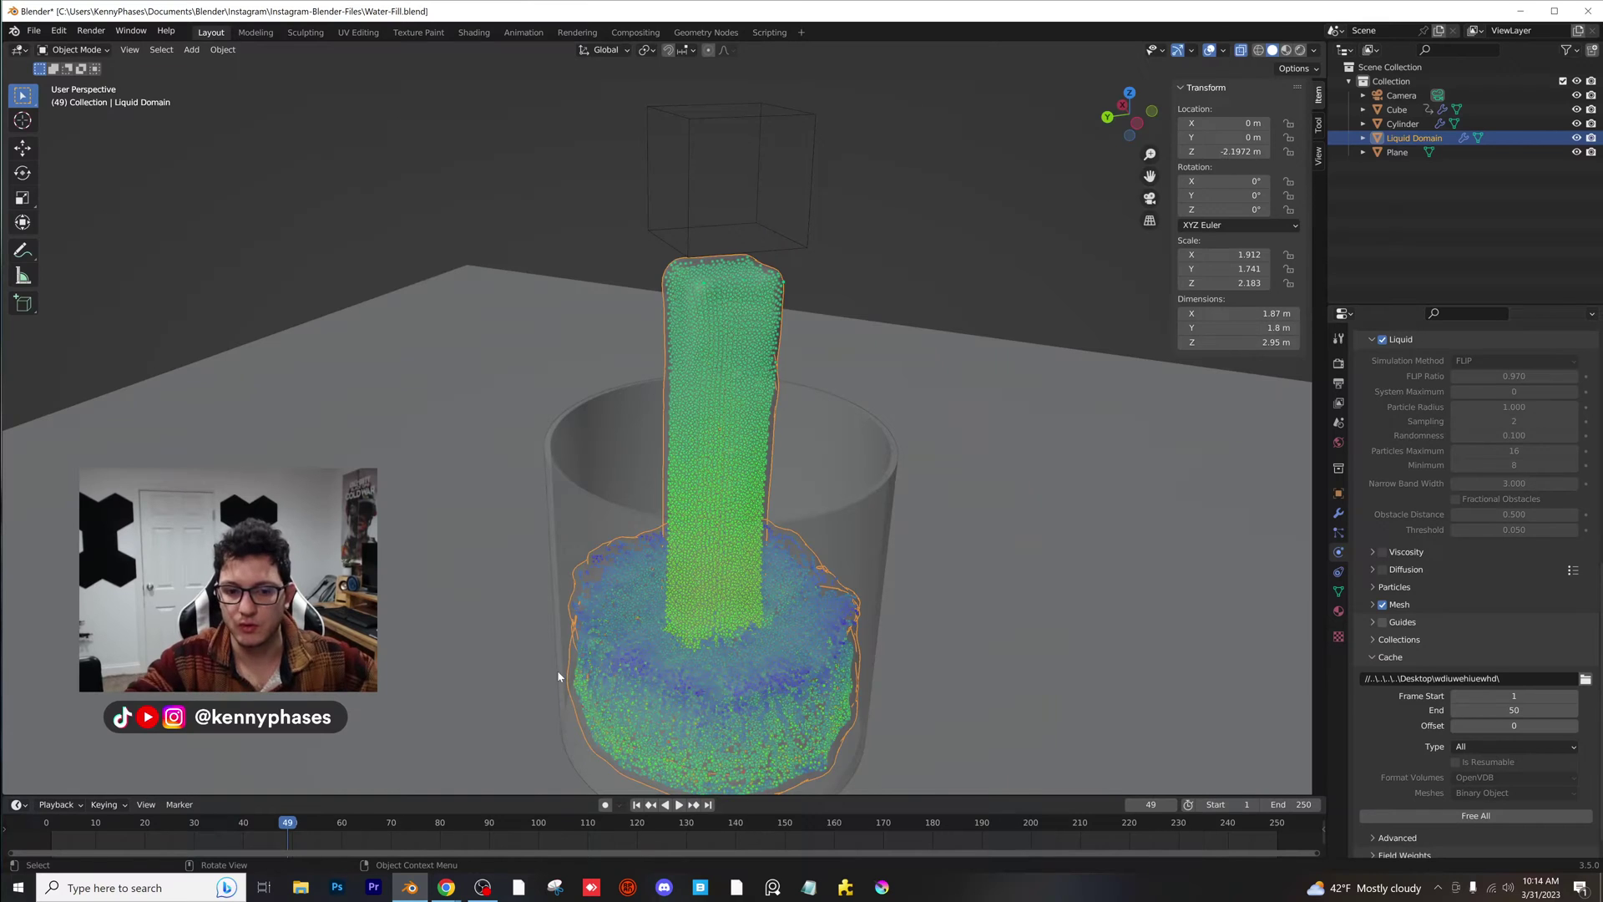
- Show the scene through the camera in Rendered shading and move the animation to frame 41
key("KP_0")
key("z")
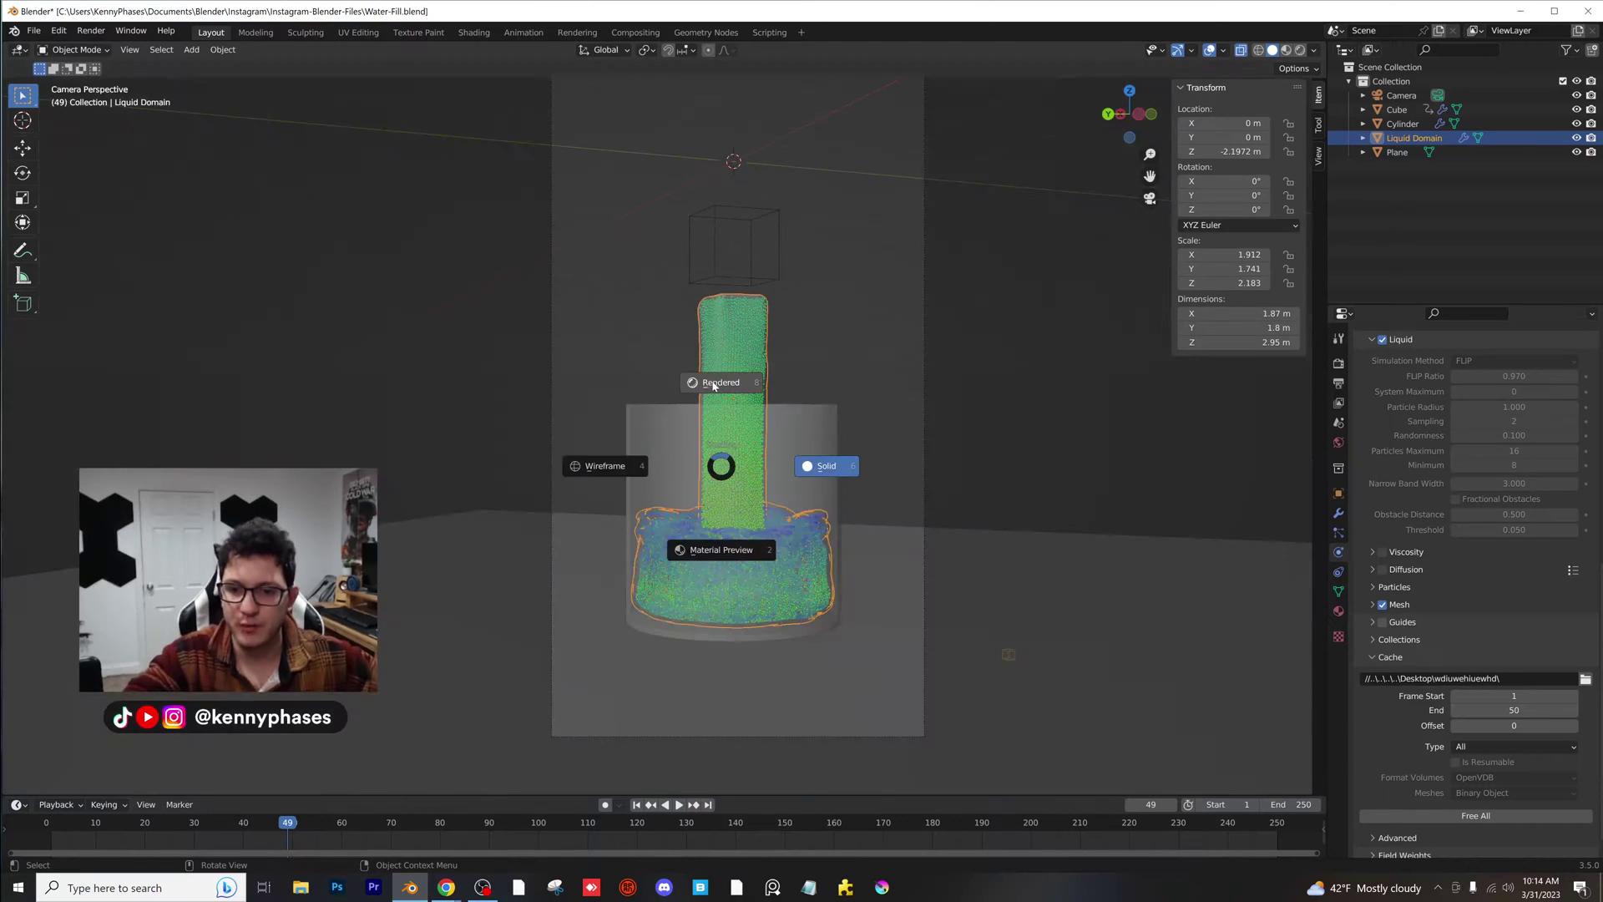
left_click(714, 386)
key("space")
left_click(251, 827)
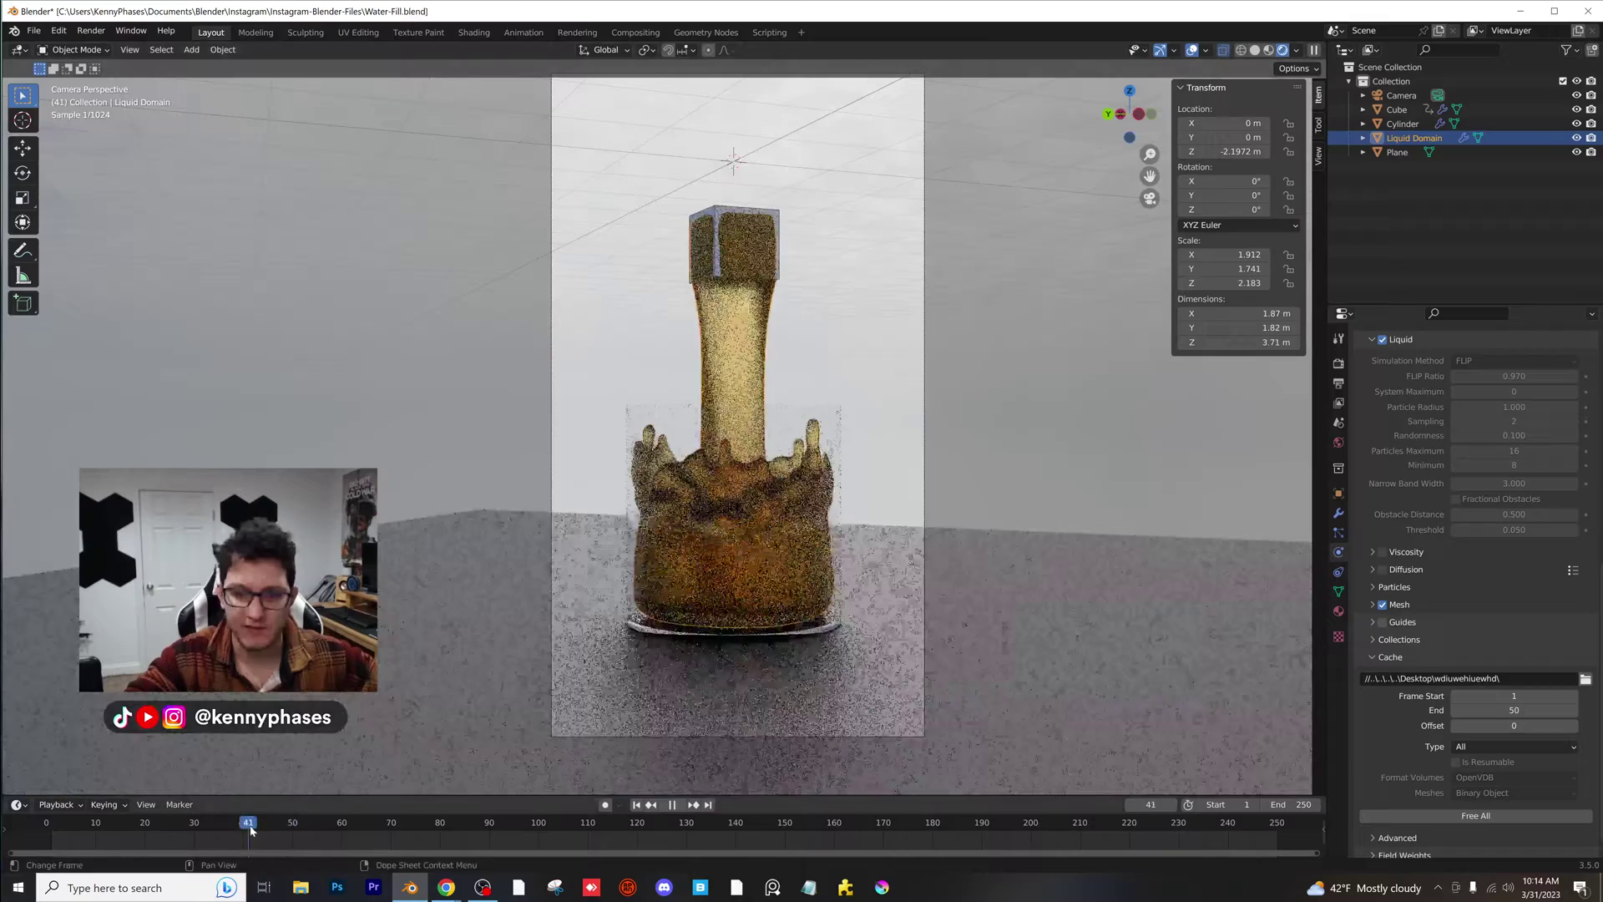
key("space")
- Save the Water-Fill file and inspect the rendered liquid in the cup up close
key("ctrl+s")
scroll(841, 511, "up", 3)
scroll(840, 512, "down", 1)
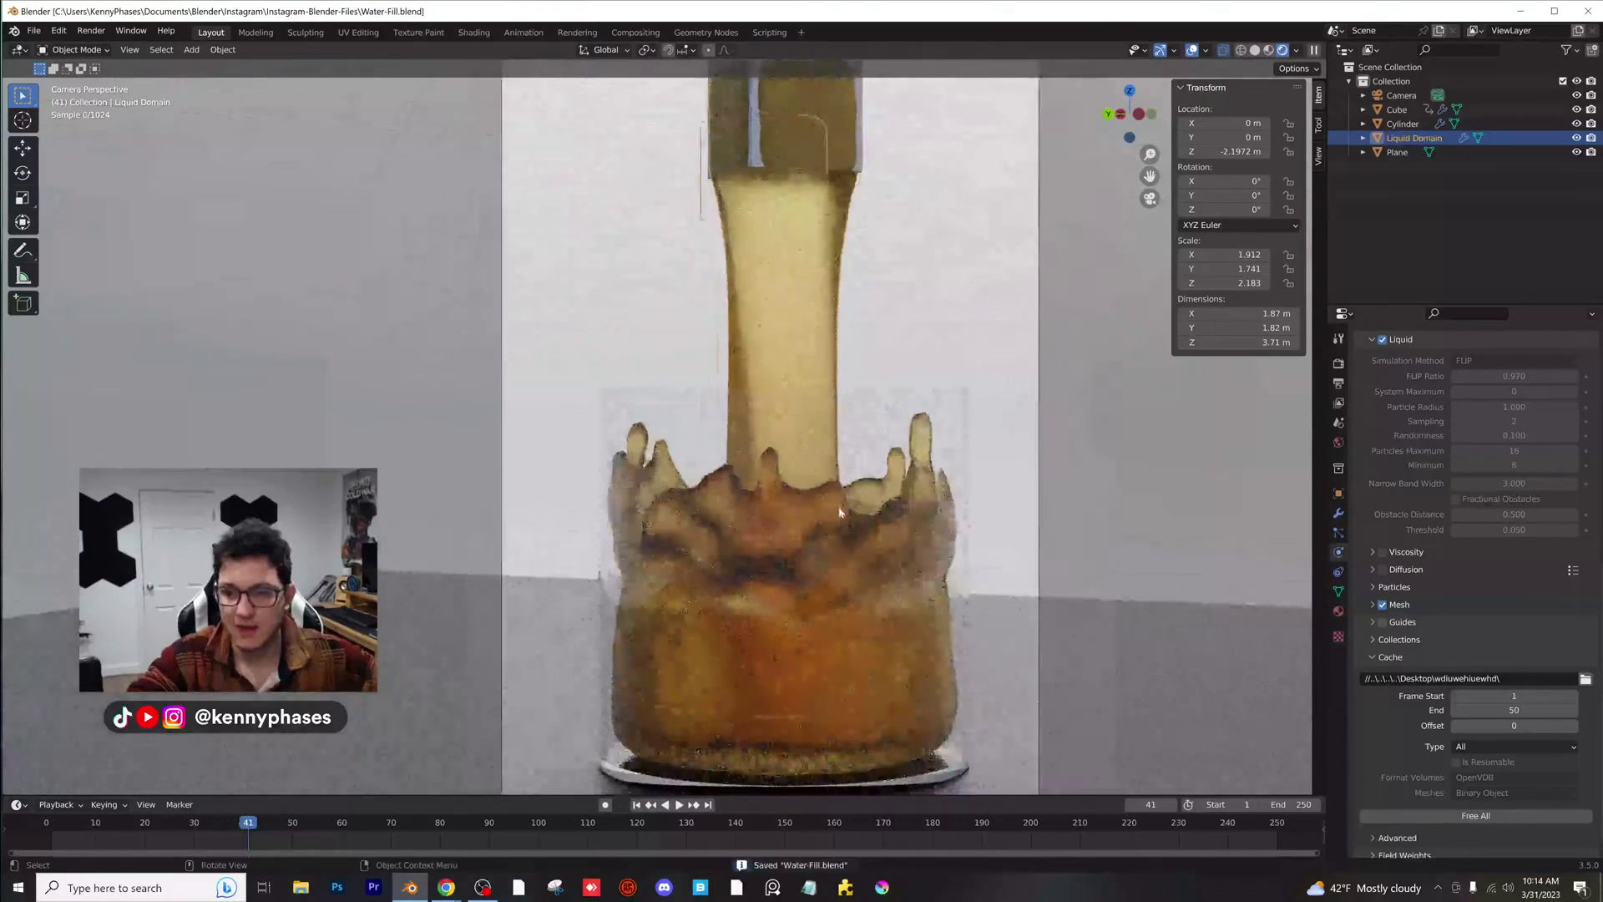
scroll(840, 511, "down", 3)
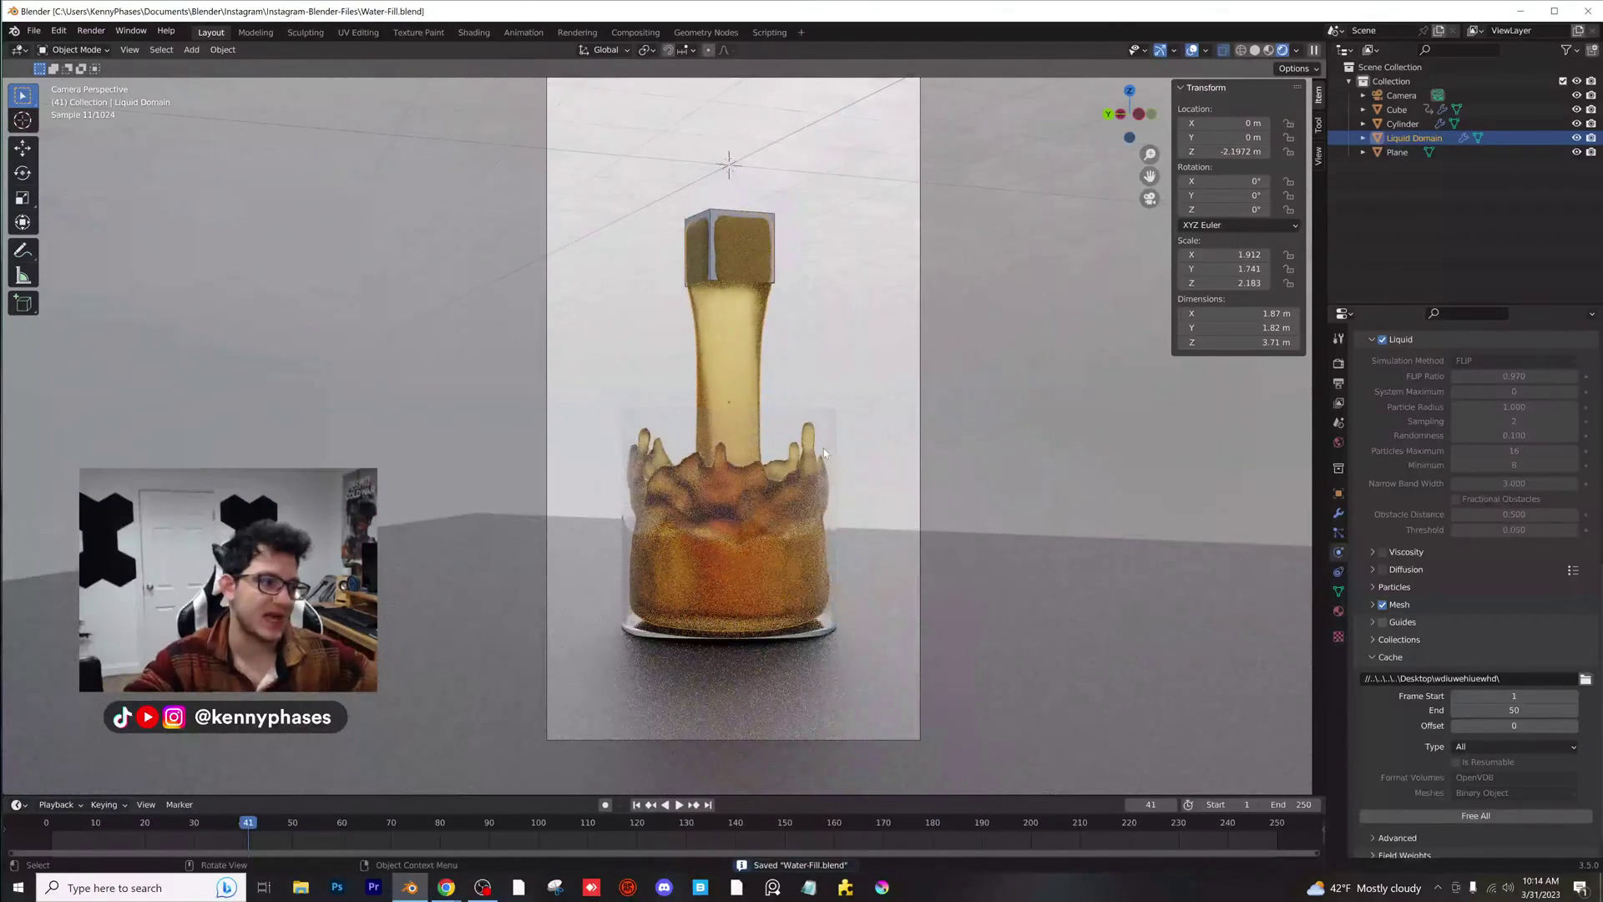